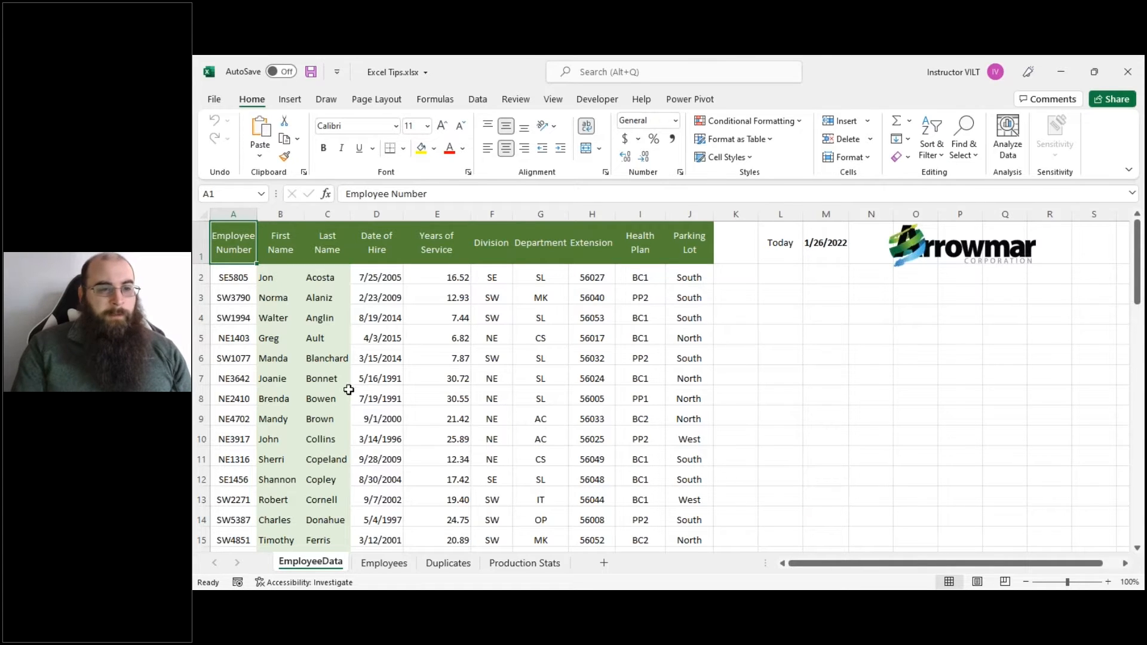
{"action": "left_click", "coordinate": [231, 281]}
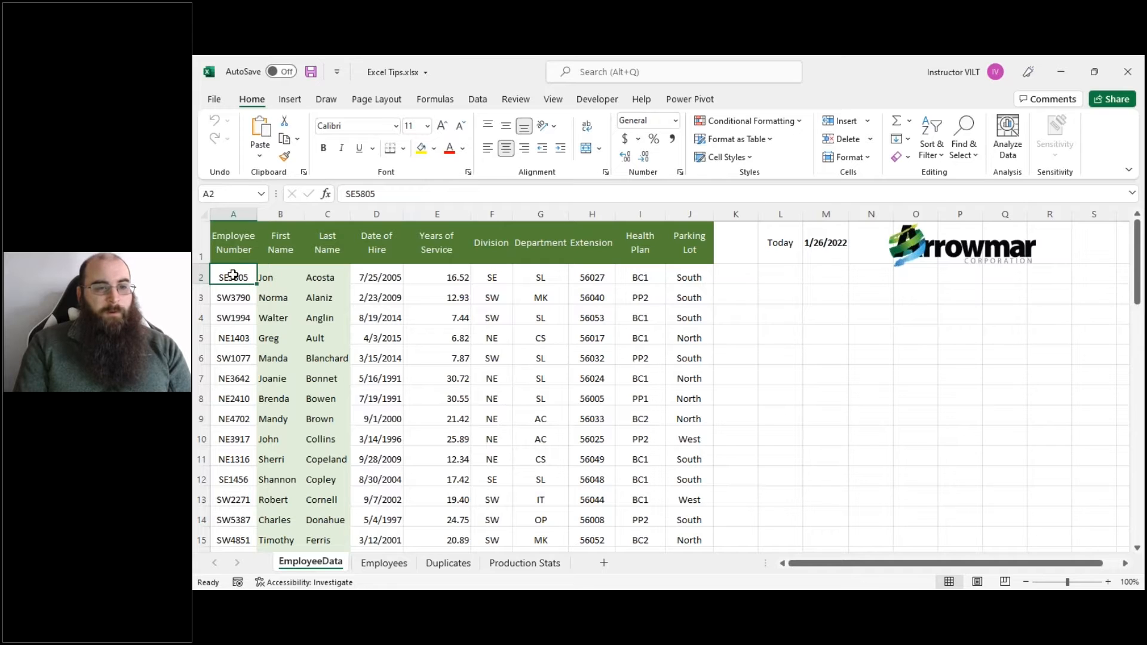
{"action": "key", "text": "shift+Down"}
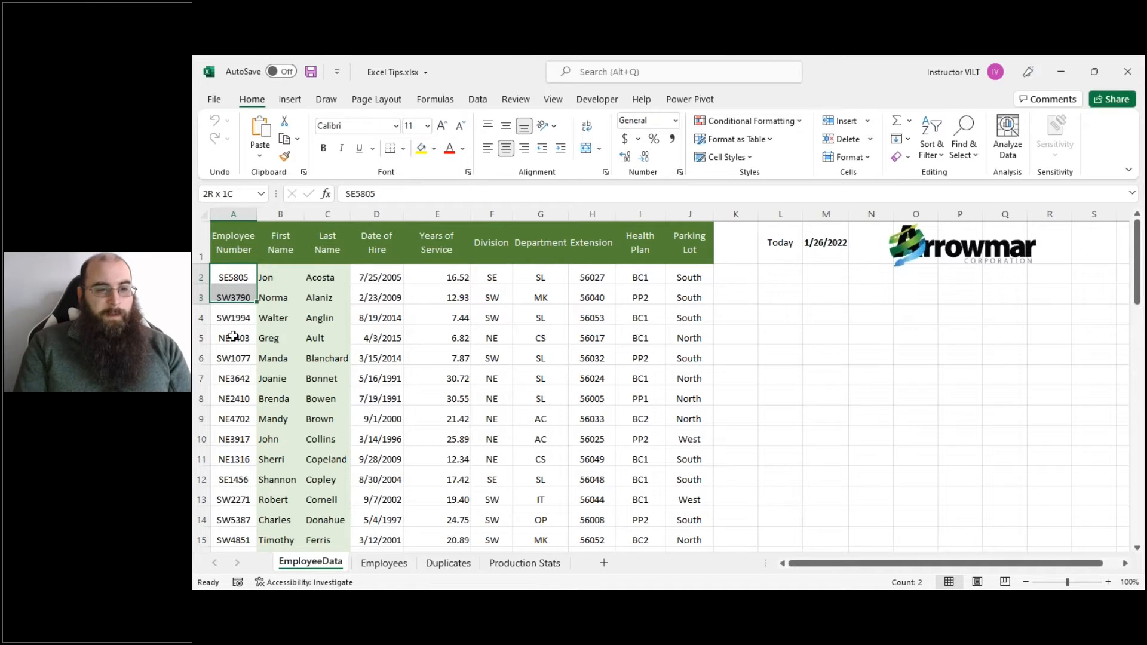
{"action": "left_click_drag", "start_coordinate": [233, 336], "coordinate": [233, 379]}
Name the employee number entries from A2 down to the last filled row Employee_Number.
{"action": "left_click", "coordinate": [226, 280]}
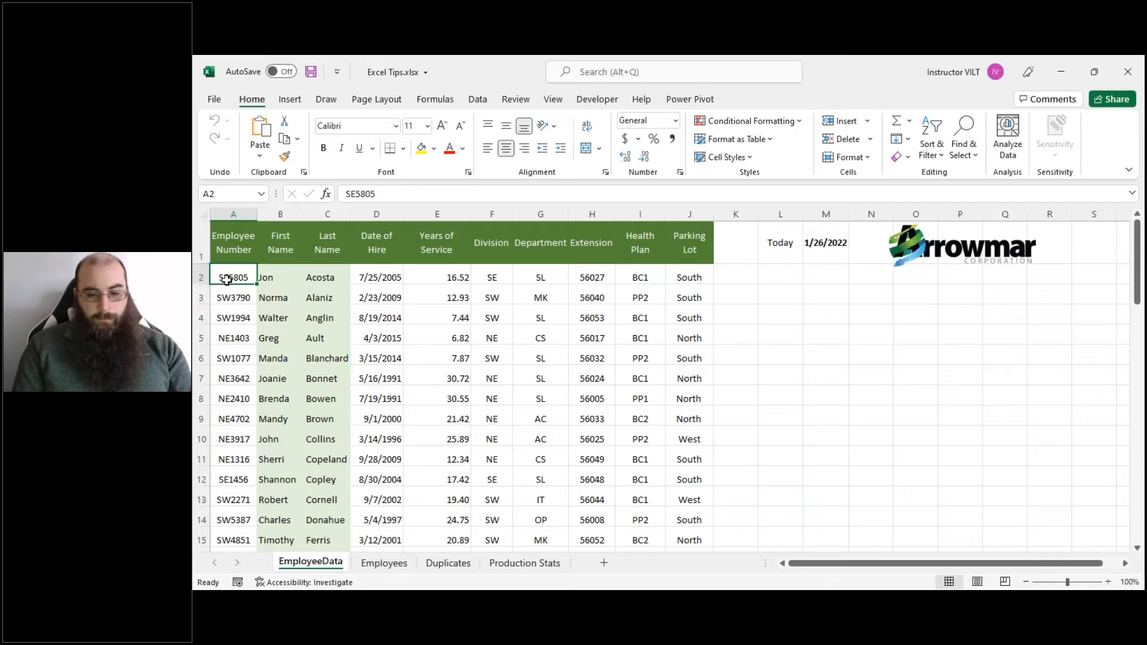
{"action": "key", "text": "ctrl+shift+Down"}
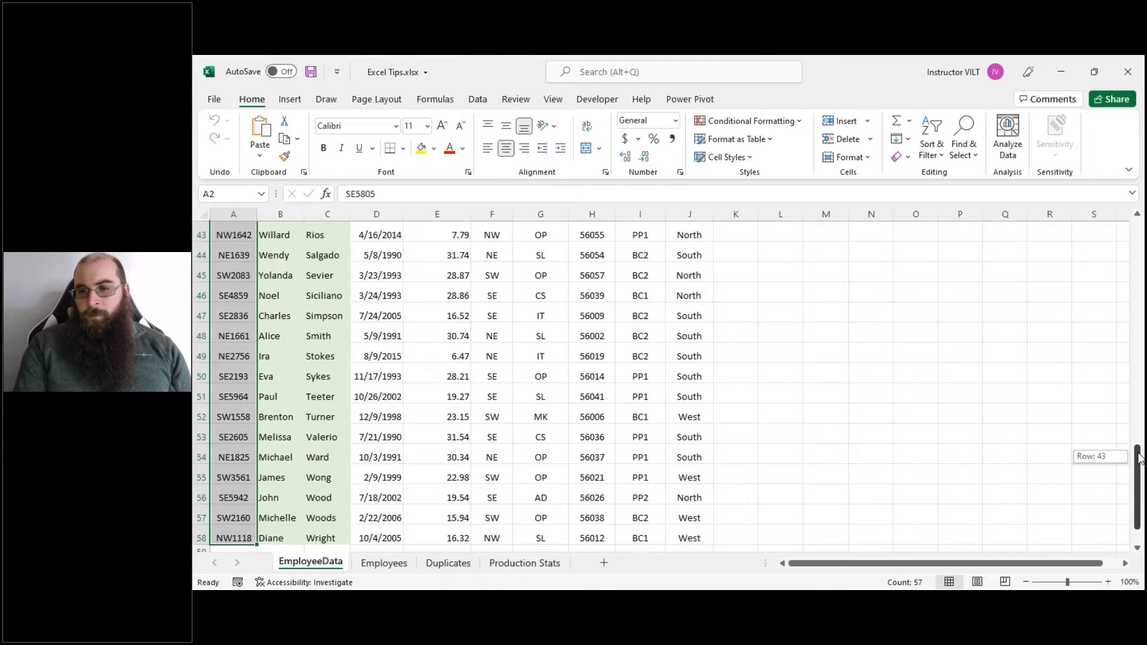
{"action": "scroll", "coordinate": [1138, 463], "scroll_direction": "up", "scroll_amount": 14}
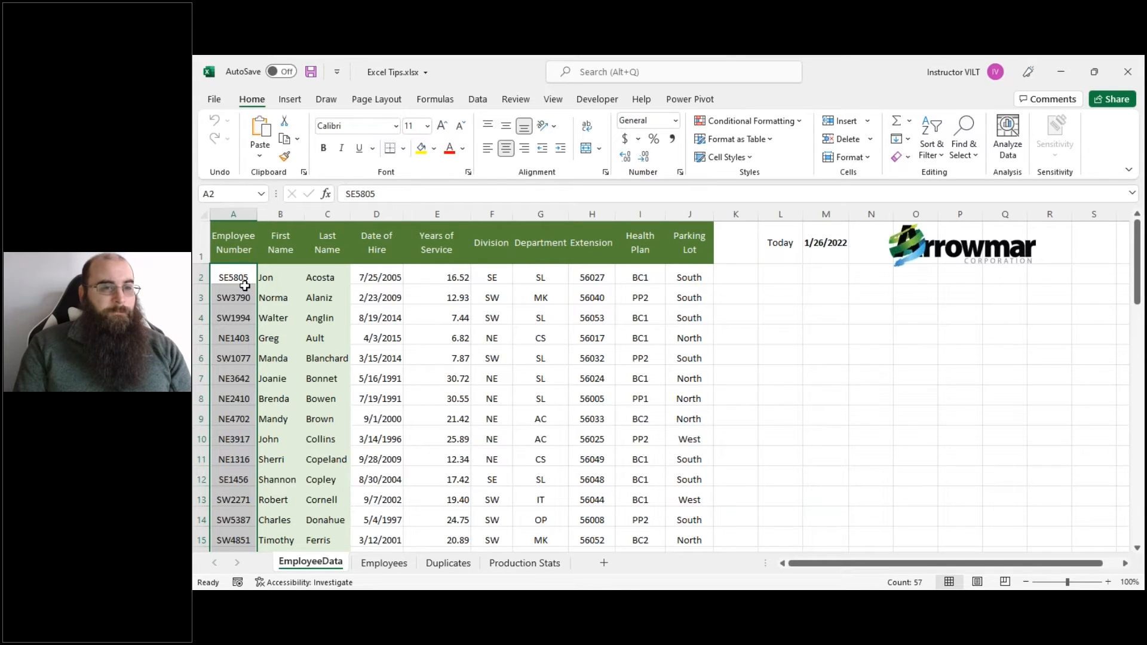
{"action": "left_click", "coordinate": [225, 194]}
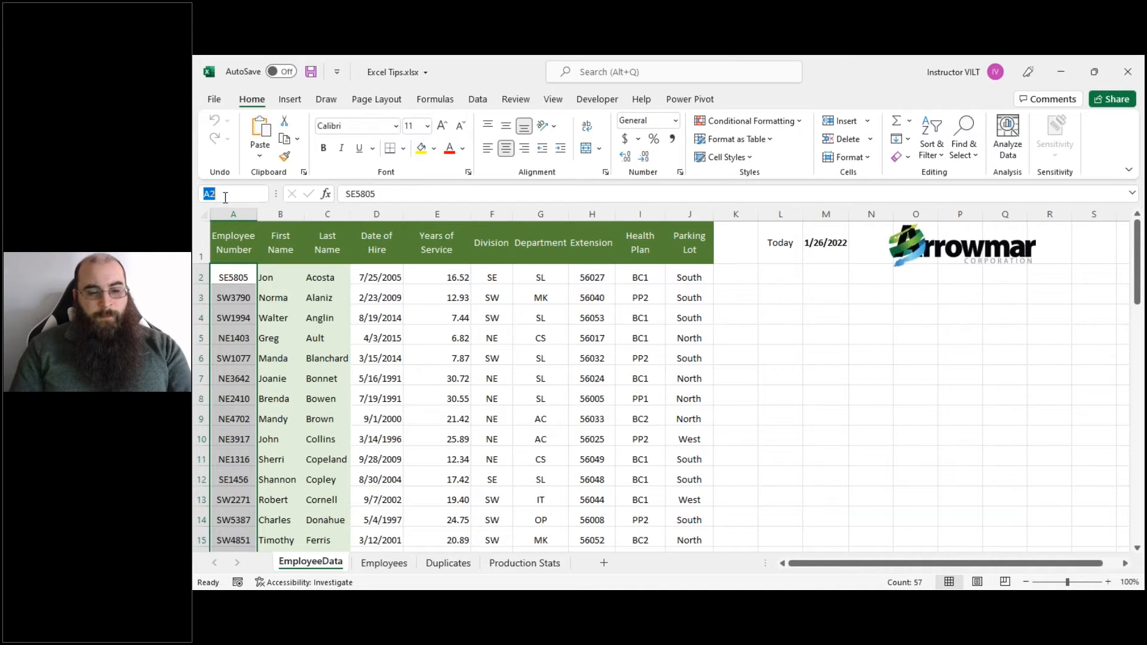
{"action": "type", "text": "Empl"}
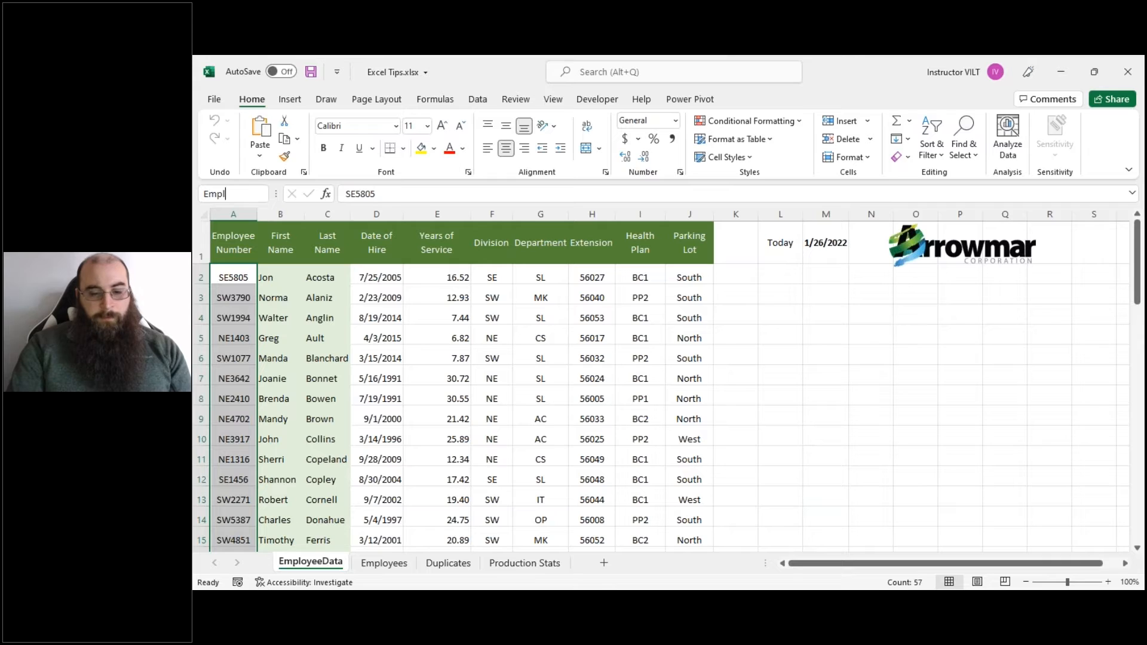
{"action": "type", "text": "oyee"}
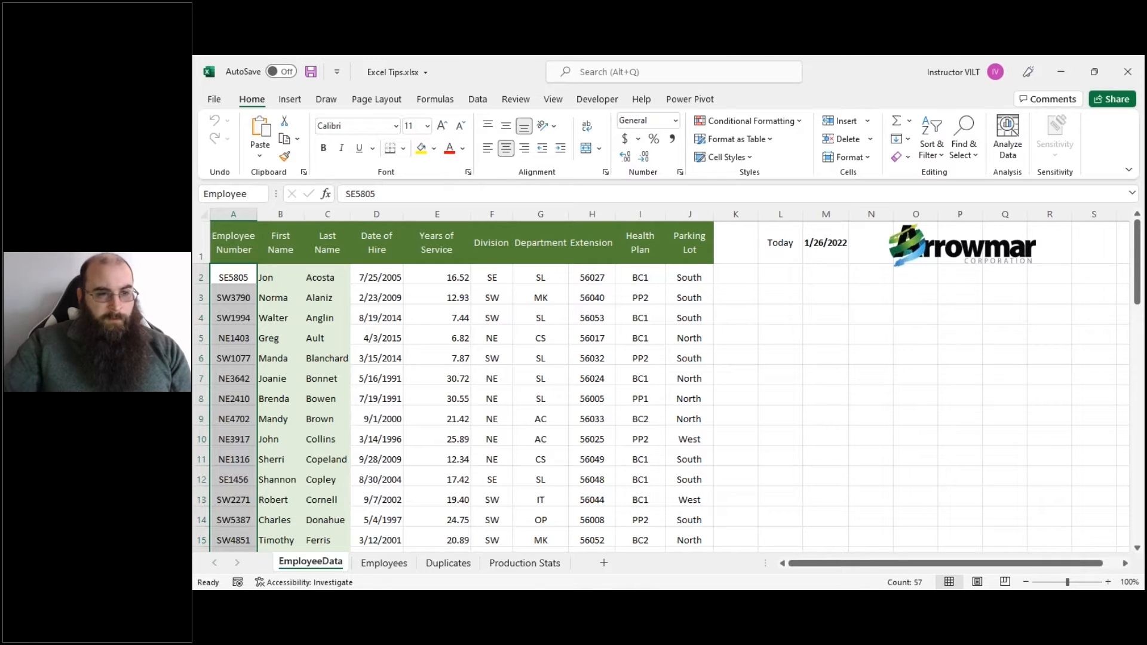
{"action": "type", "text": "_"}
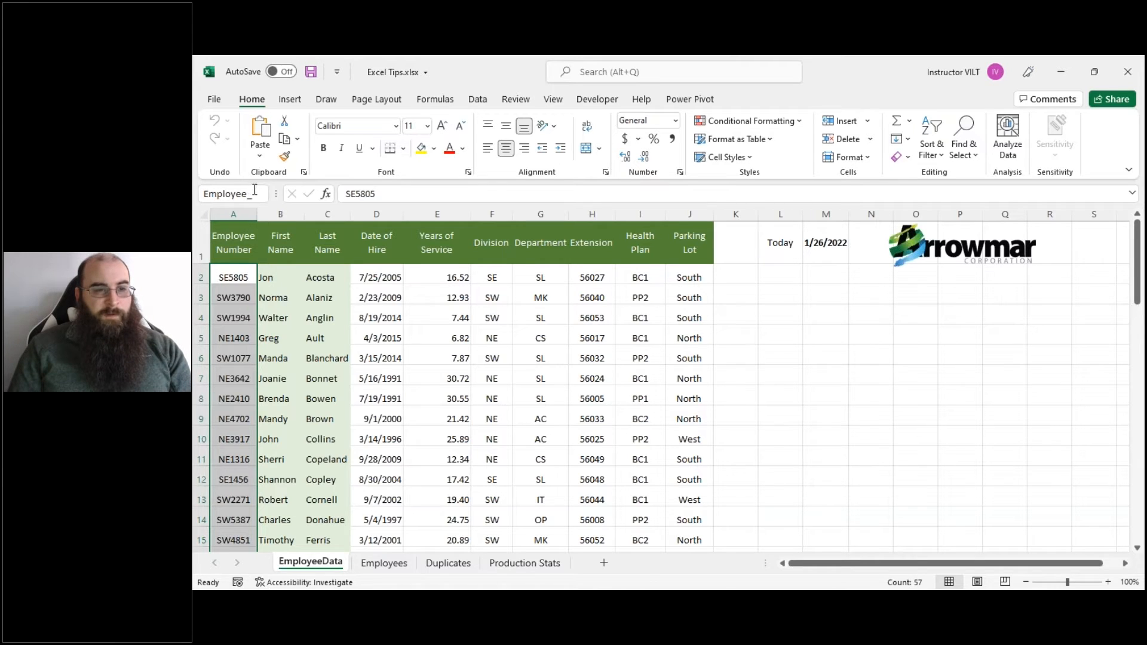
{"action": "type", "text": "Number"}
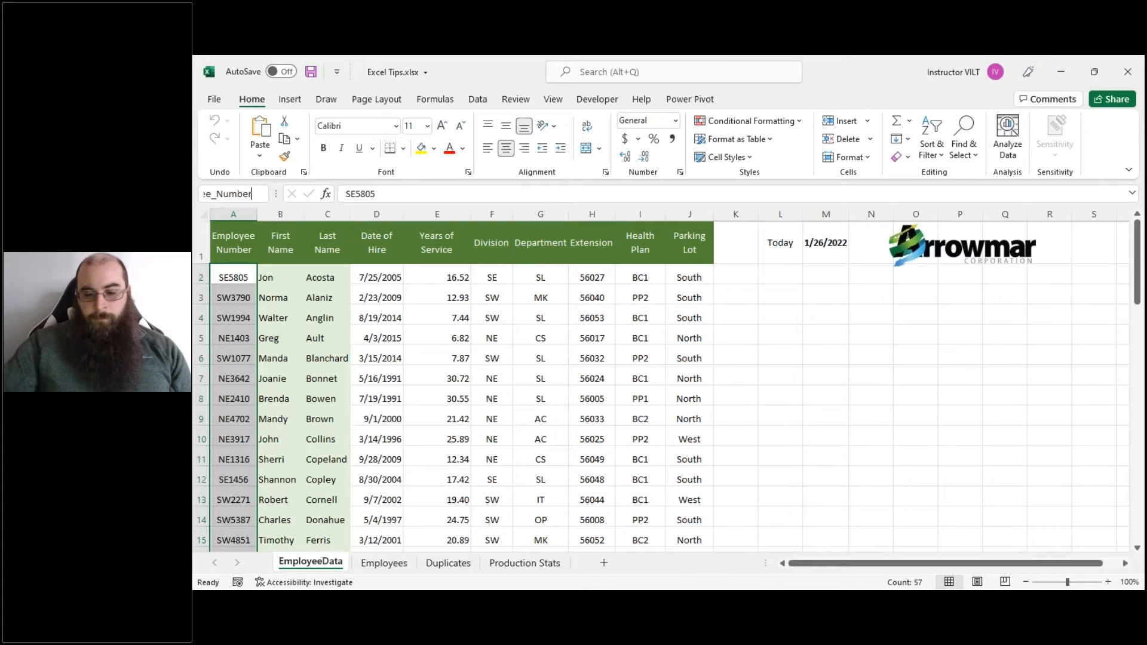
{"action": "key", "text": "Return"}
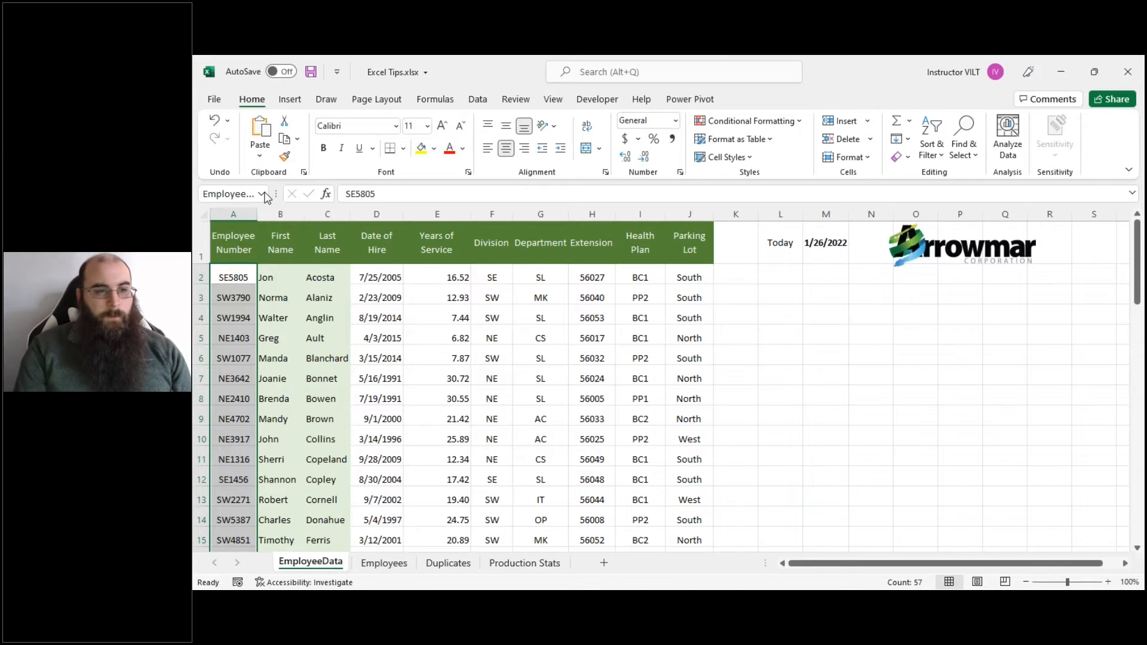
Switch to the Duplicates sheet and jump from there to the Employee_Number named range.
{"action": "left_click", "coordinate": [305, 329]}
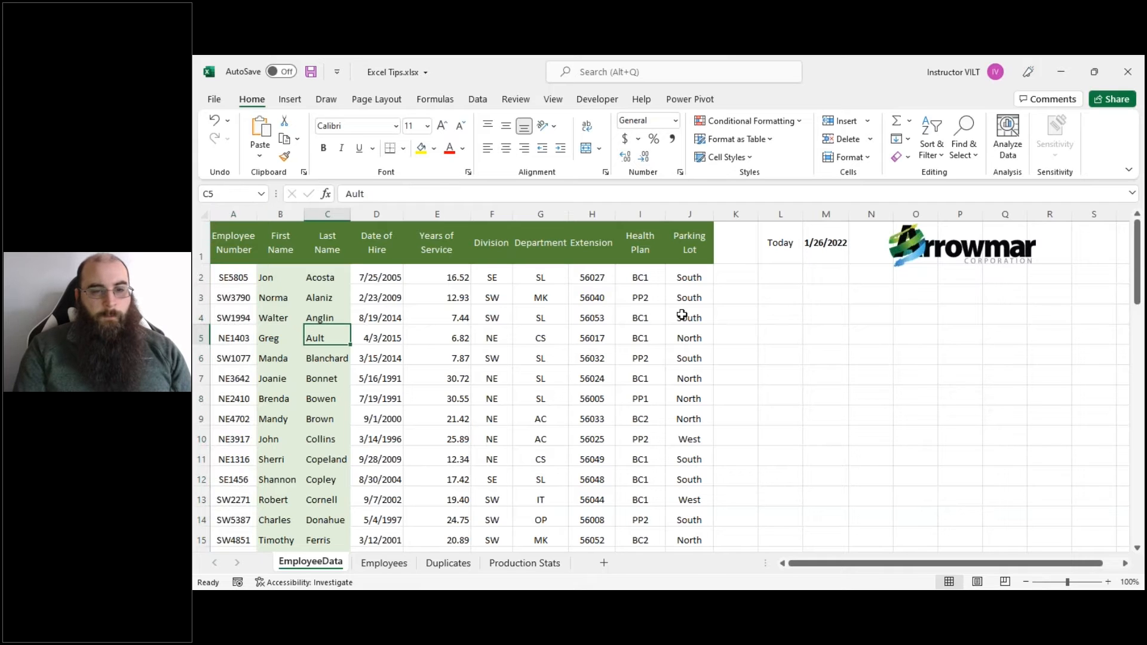
{"action": "left_click", "coordinate": [768, 320]}
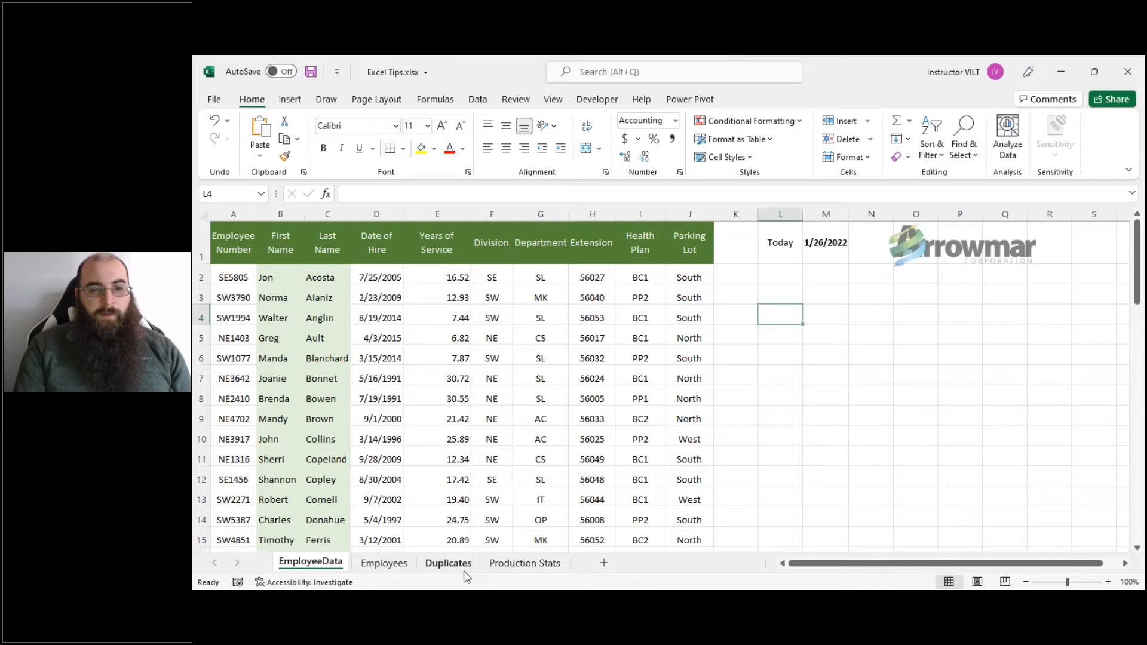
{"action": "left_click", "coordinate": [463, 571]}
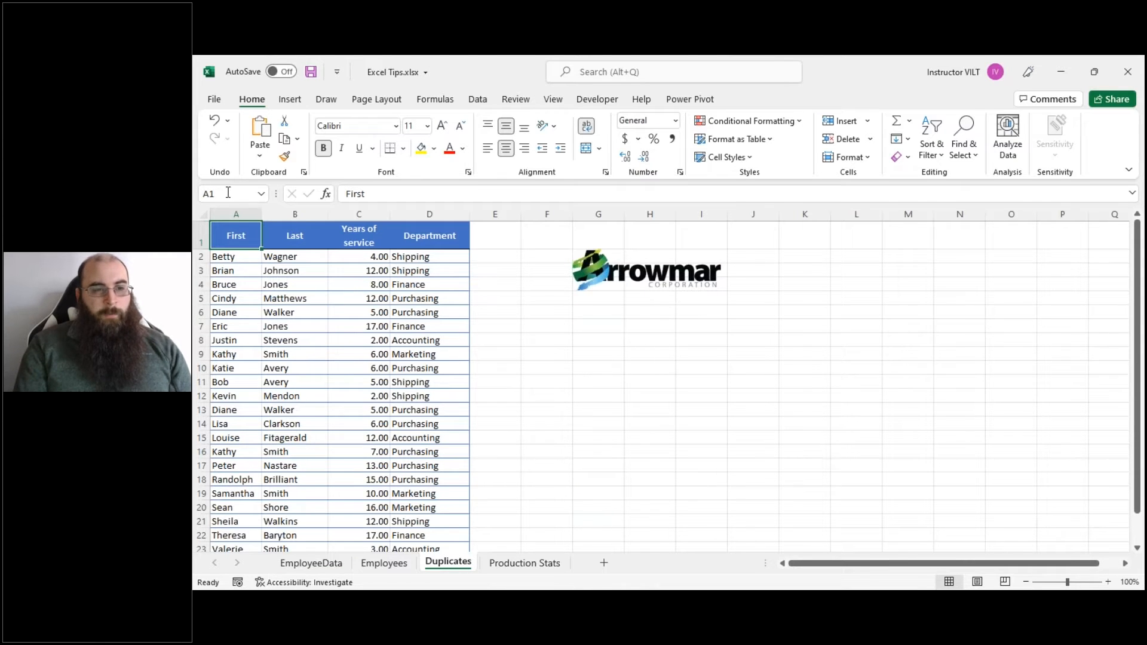
{"action": "left_click", "coordinate": [261, 196]}
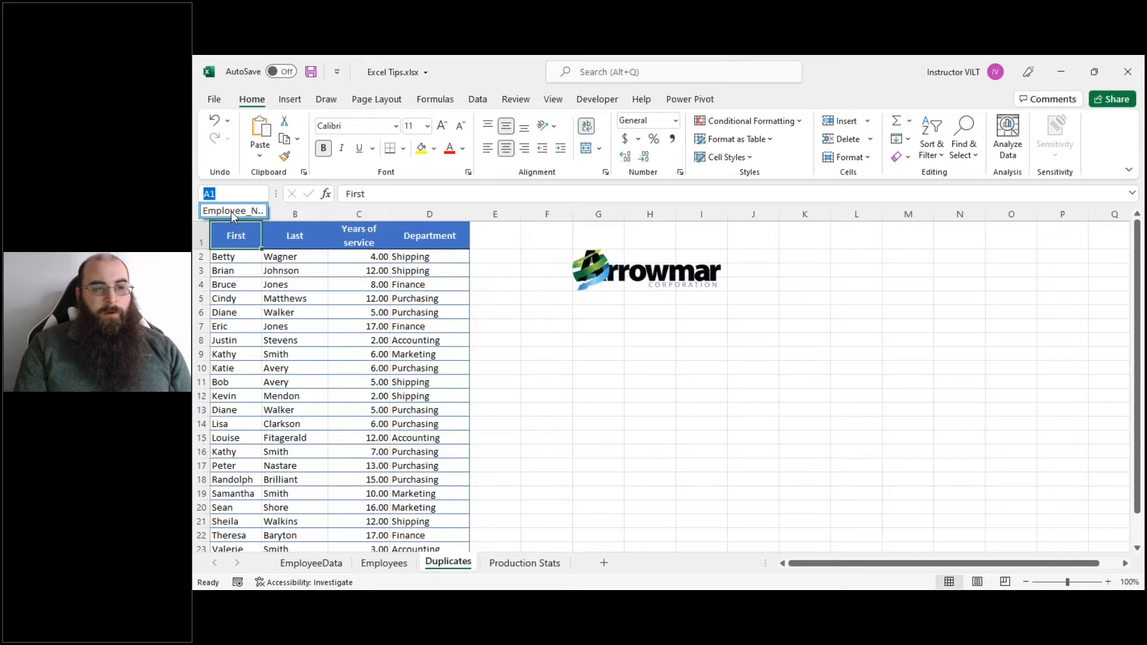
{"action": "left_click", "coordinate": [242, 211]}
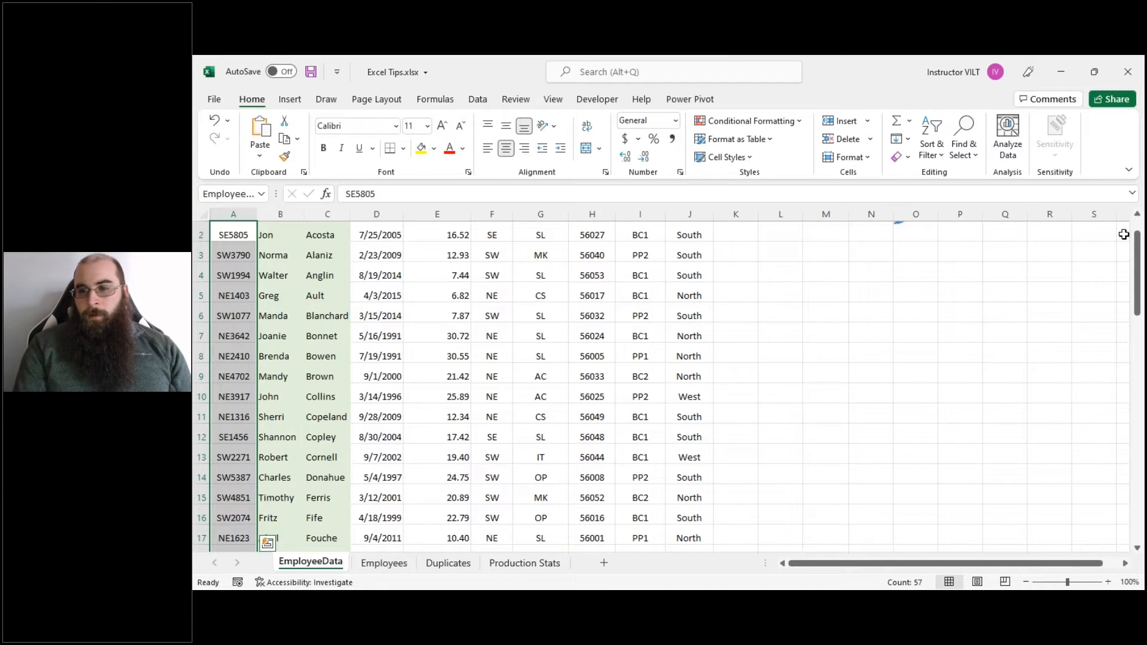
{"action": "left_click_drag", "start_coordinate": [1137, 239], "coordinate": [1140, 222]}
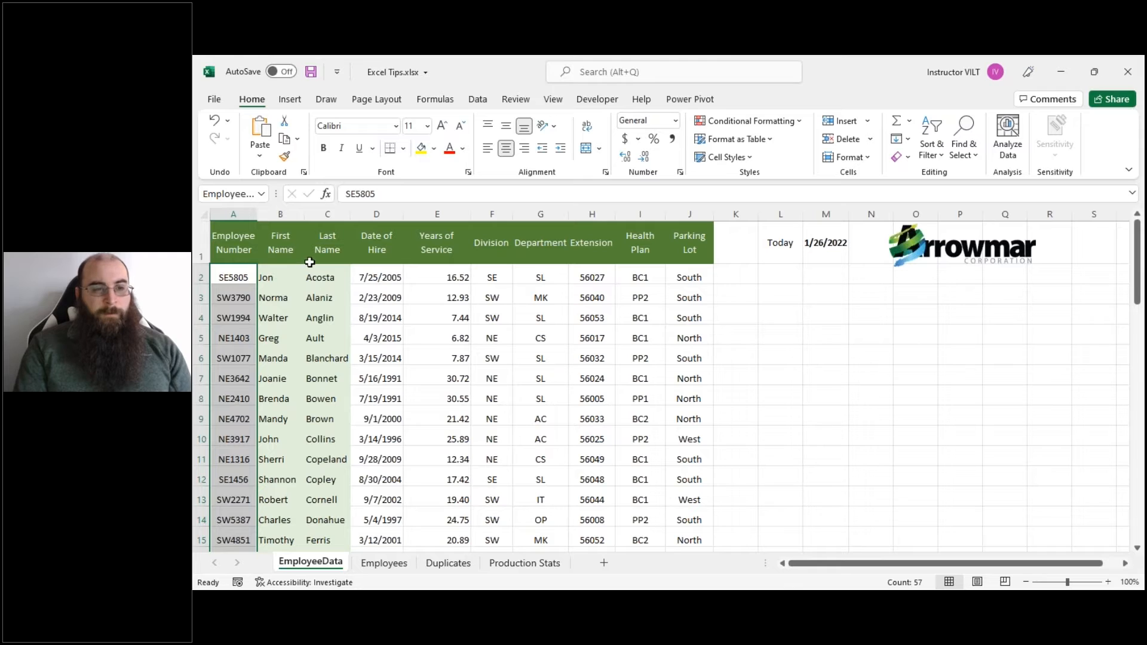
Create named ranges for the First Name to Parking Lot columns, B1:J58, using only the top row as names.
{"action": "left_click", "coordinate": [281, 239]}
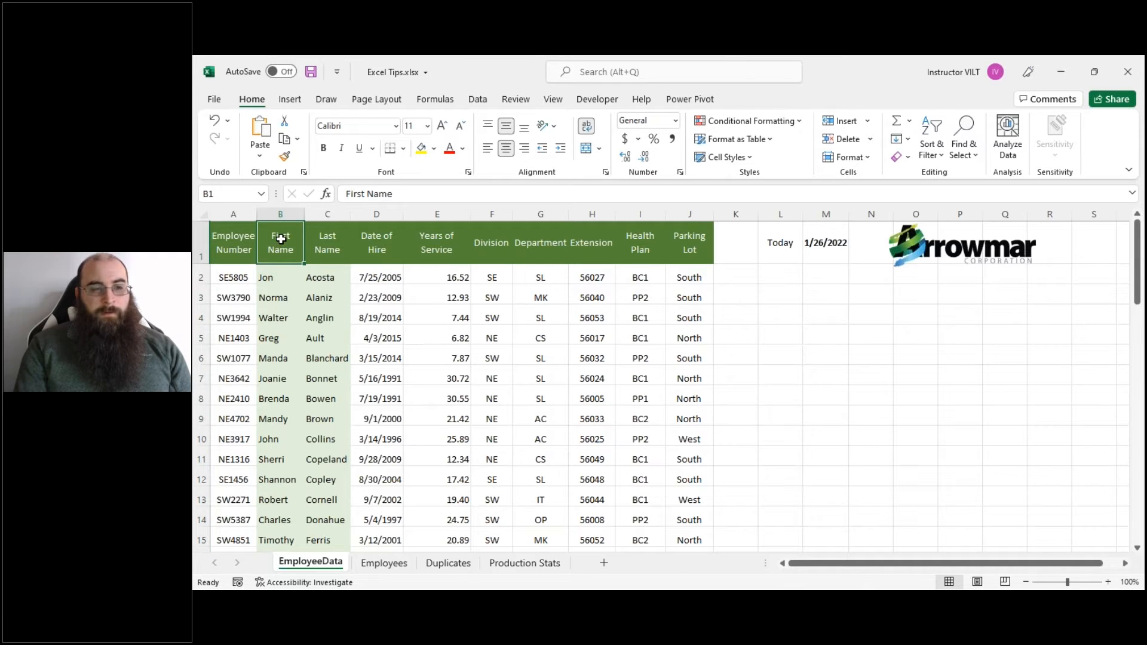
{"action": "left_click_drag", "start_coordinate": [281, 238], "coordinate": [693, 250]}
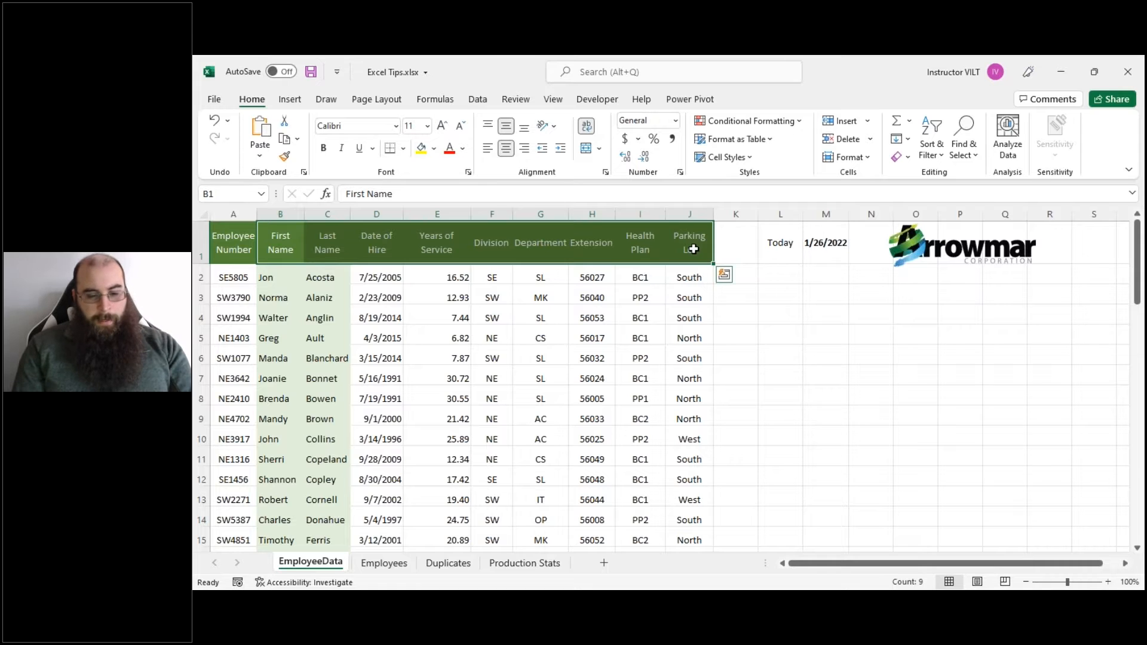
{"action": "key", "text": "ctrl+shift+Down"}
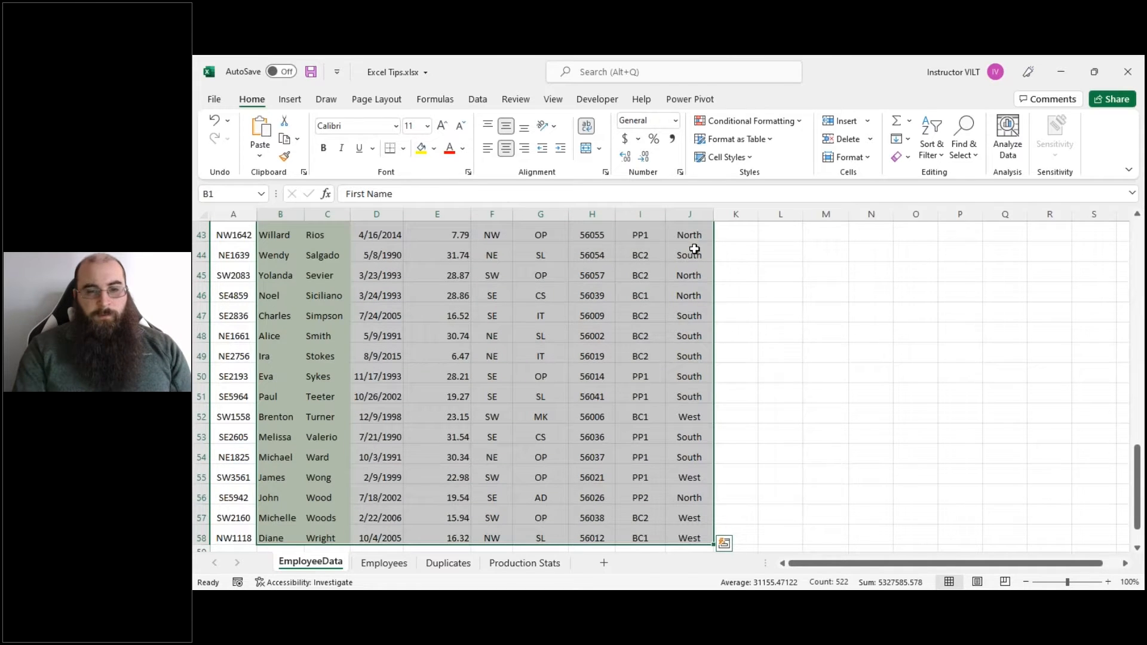
{"action": "left_click_drag", "start_coordinate": [1137, 475], "coordinate": [1129, 232]}
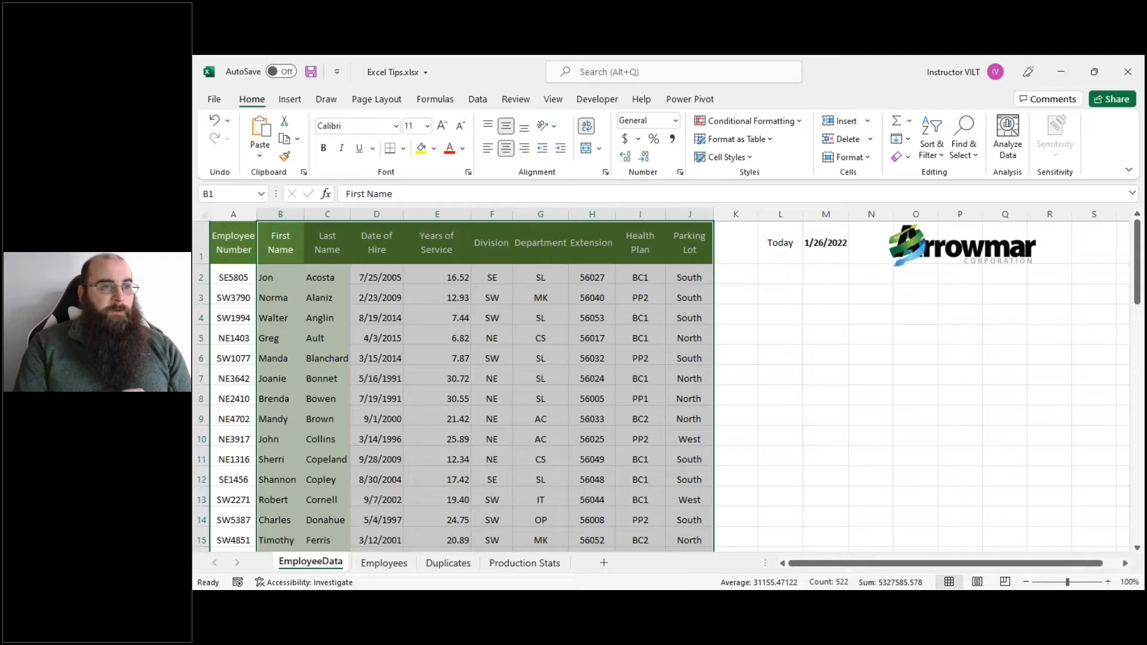
{"action": "left_click", "coordinate": [477, 71]}
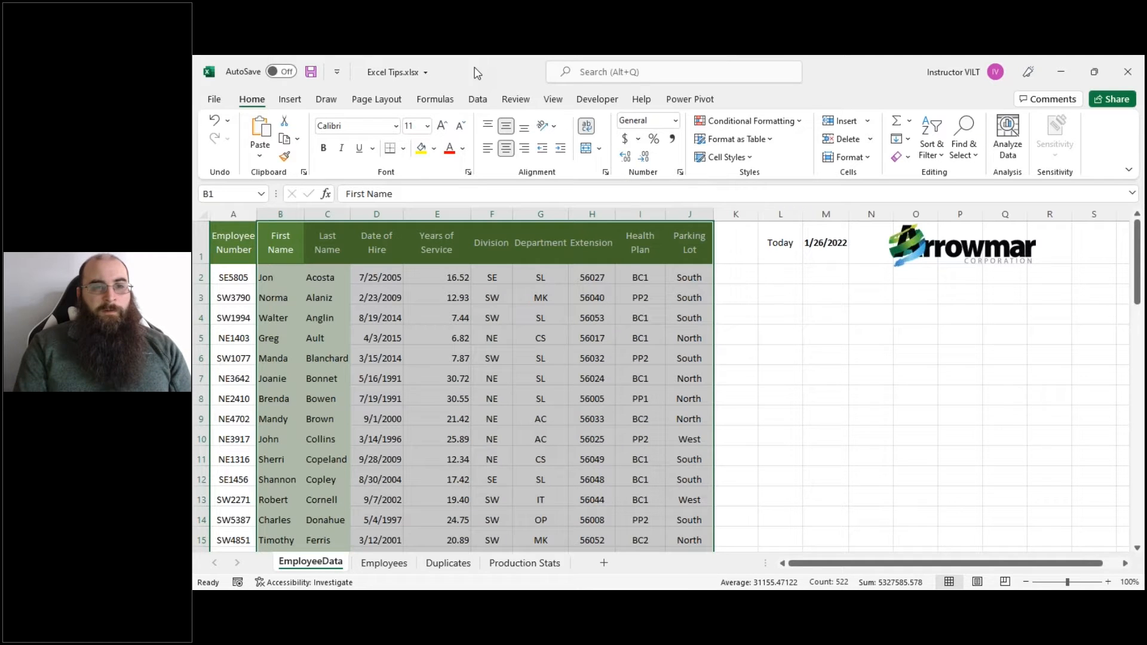
{"action": "left_click", "coordinate": [435, 100]}
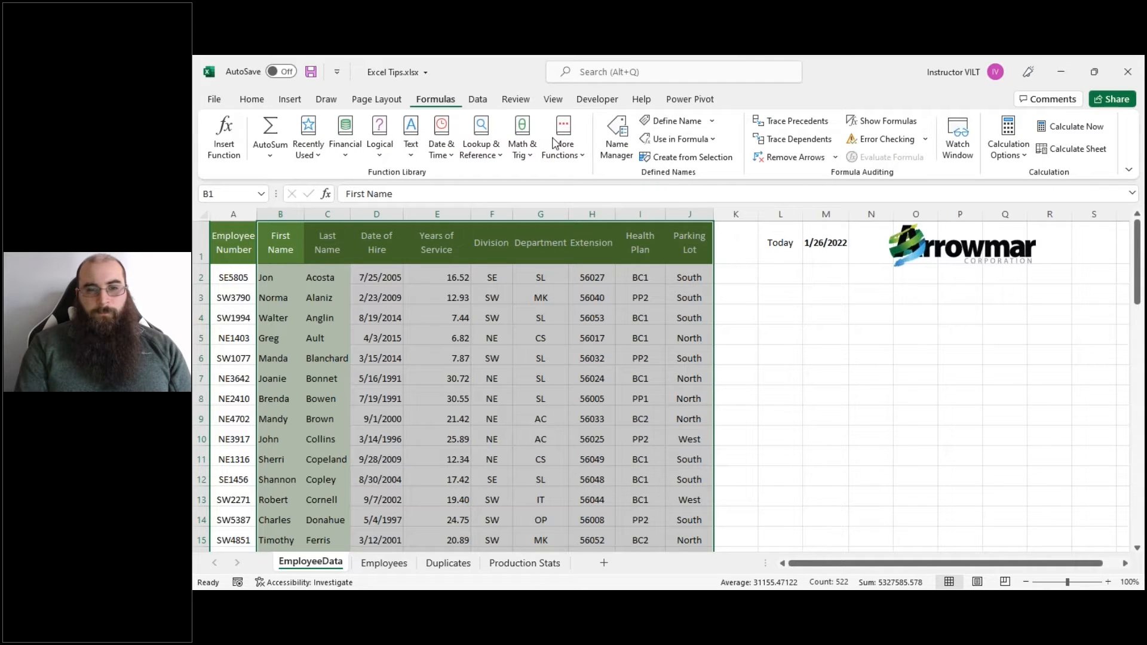
{"action": "left_click", "coordinate": [687, 159]}
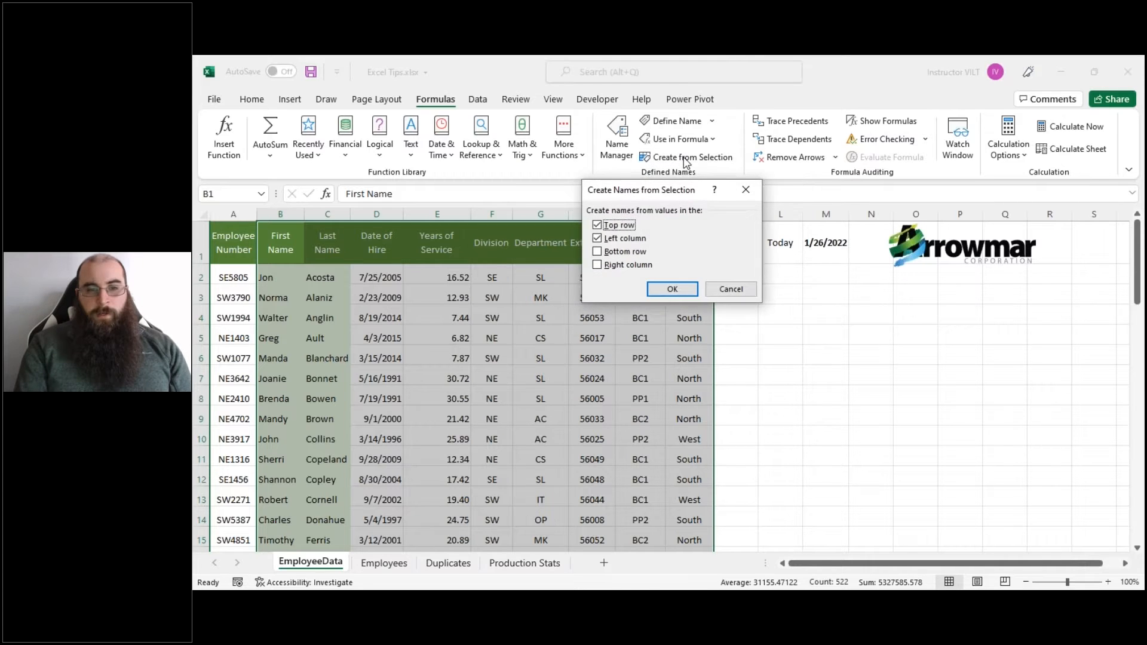
{"action": "left_click_drag", "start_coordinate": [664, 194], "coordinate": [663, 187]}
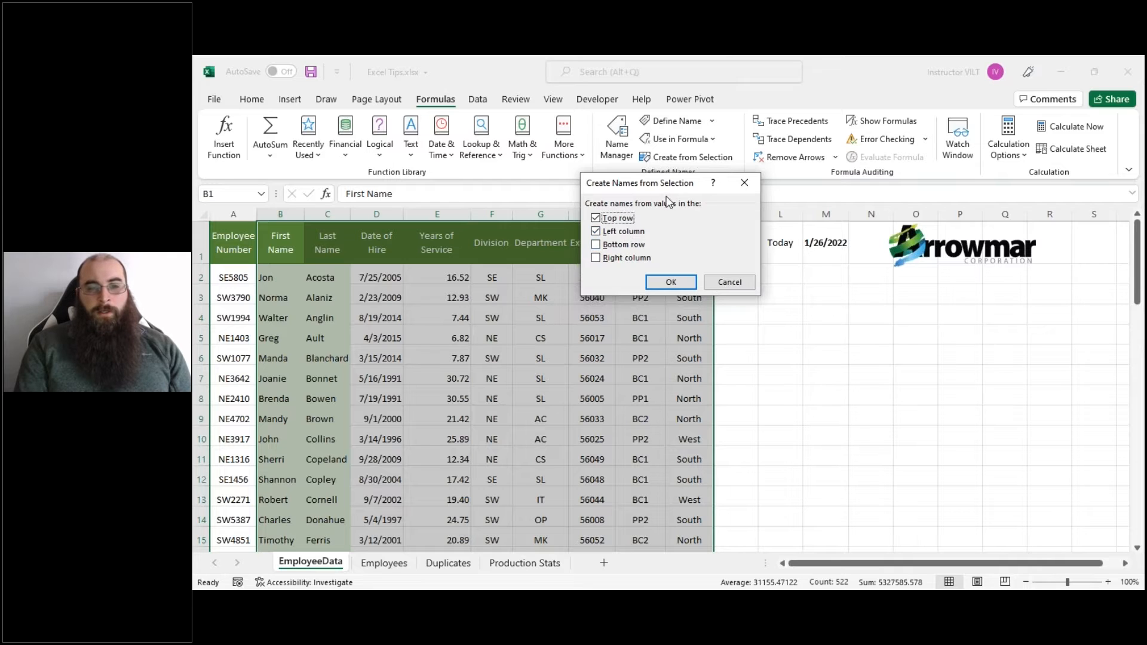
{"action": "left_click_drag", "start_coordinate": [647, 187], "coordinate": [685, 284]}
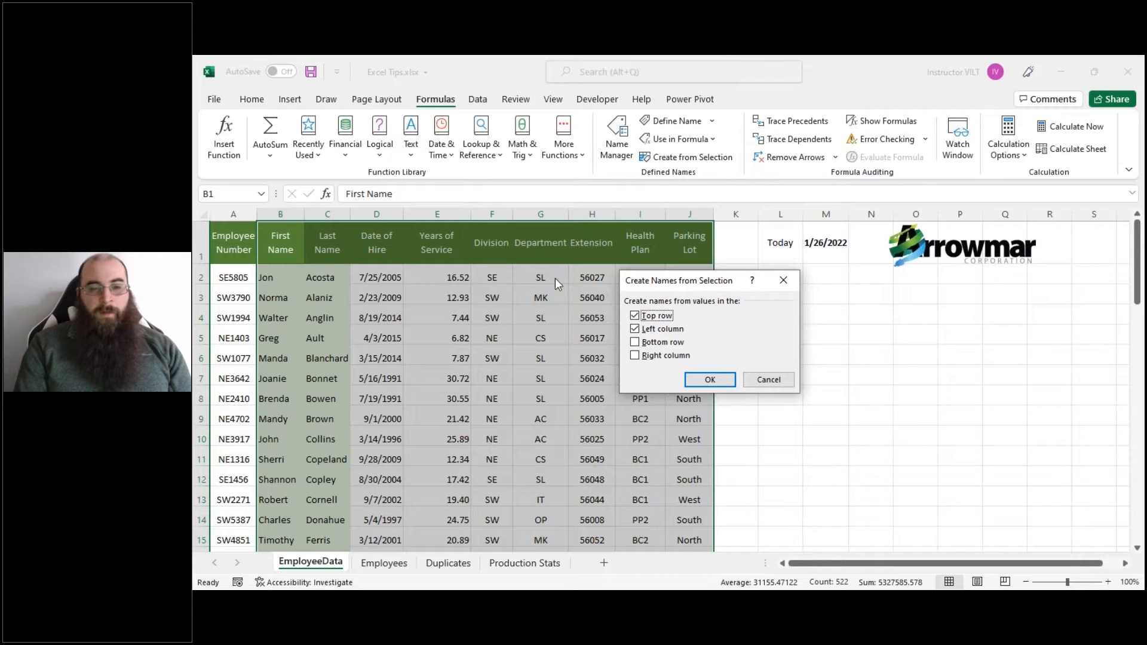
{"action": "left_click_drag", "start_coordinate": [633, 280], "coordinate": [593, 231]}
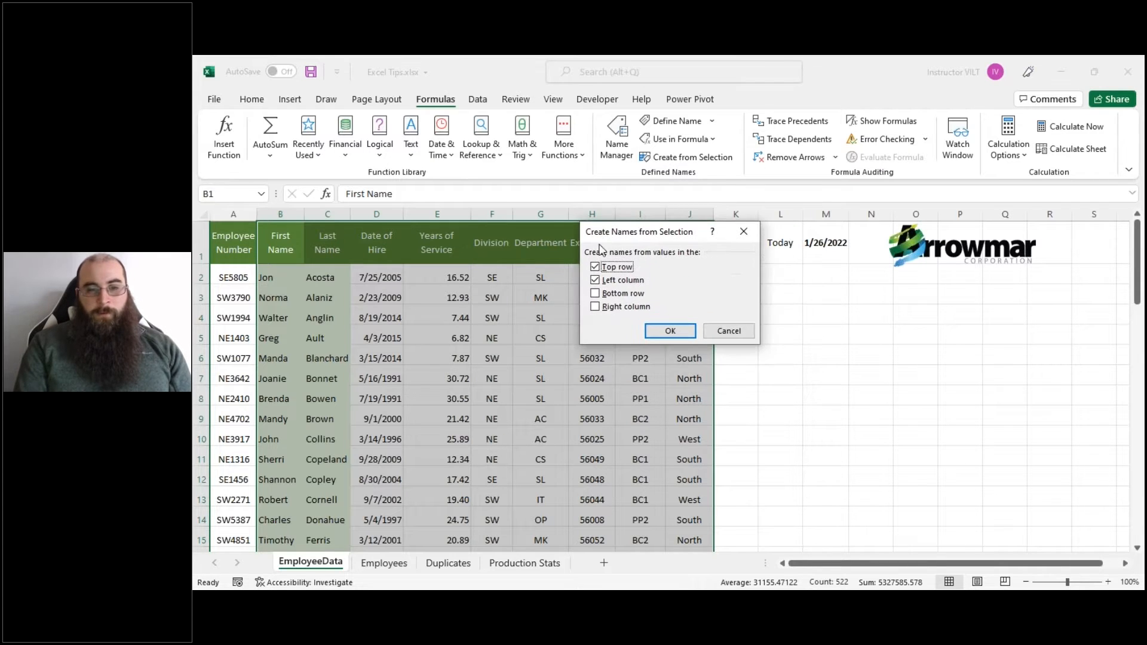
{"action": "left_click", "coordinate": [610, 281]}
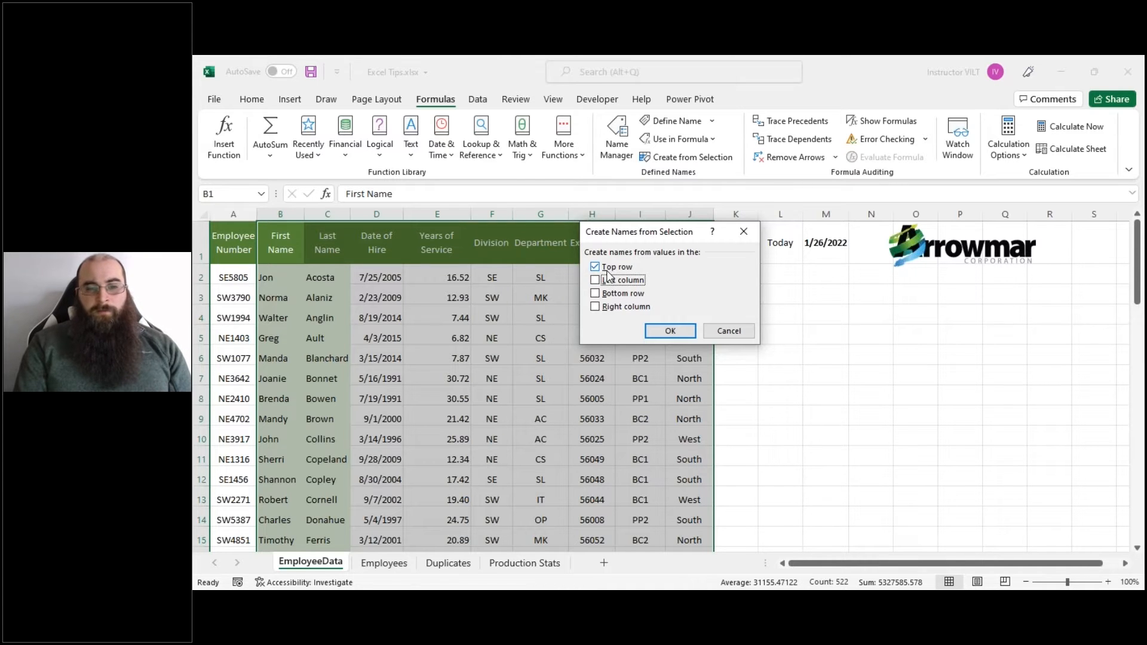
{"action": "left_click", "coordinate": [652, 332]}
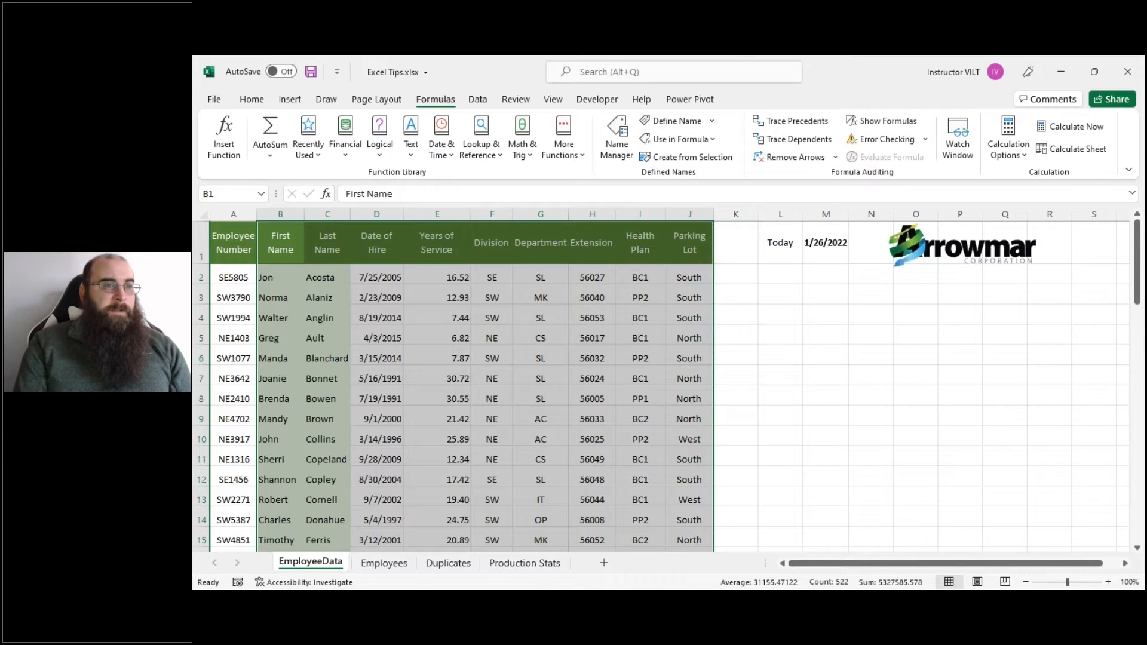
Check the list of defined names and jump to the First_Name range to verify the cells it covers.
{"action": "left_click", "coordinate": [642, 332]}
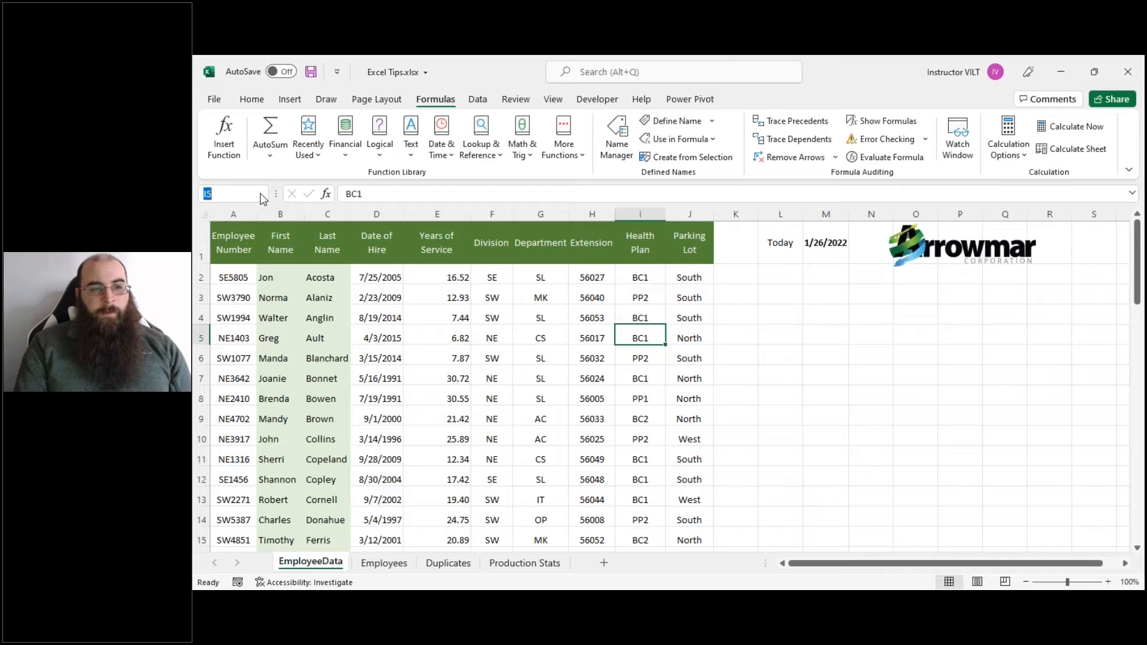
{"action": "left_click", "coordinate": [261, 196]}
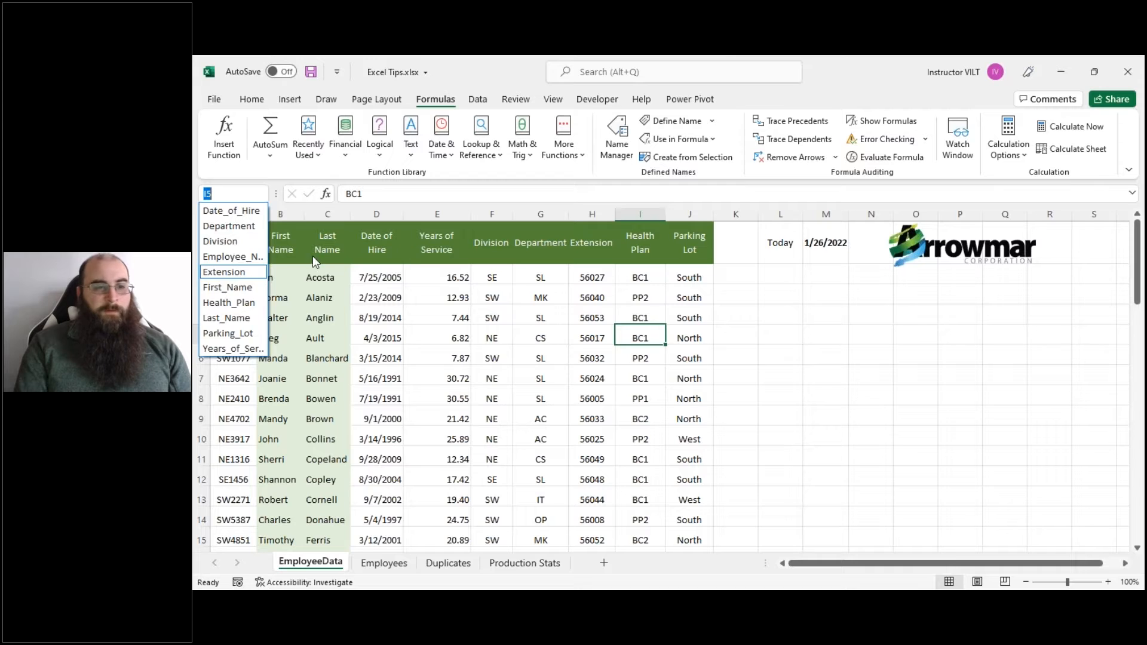
{"action": "left_click", "coordinate": [233, 291]}
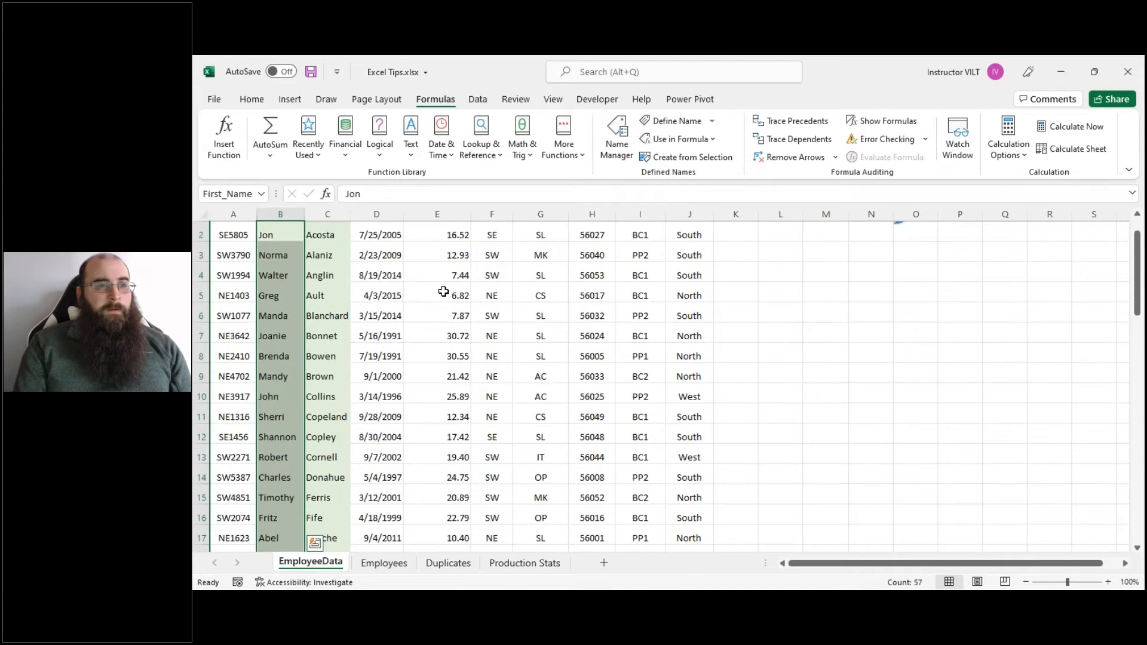
{"action": "left_click", "coordinate": [1138, 257]}
{"action": "left_click_drag", "start_coordinate": [1138, 257], "coordinate": [1138, 242]}
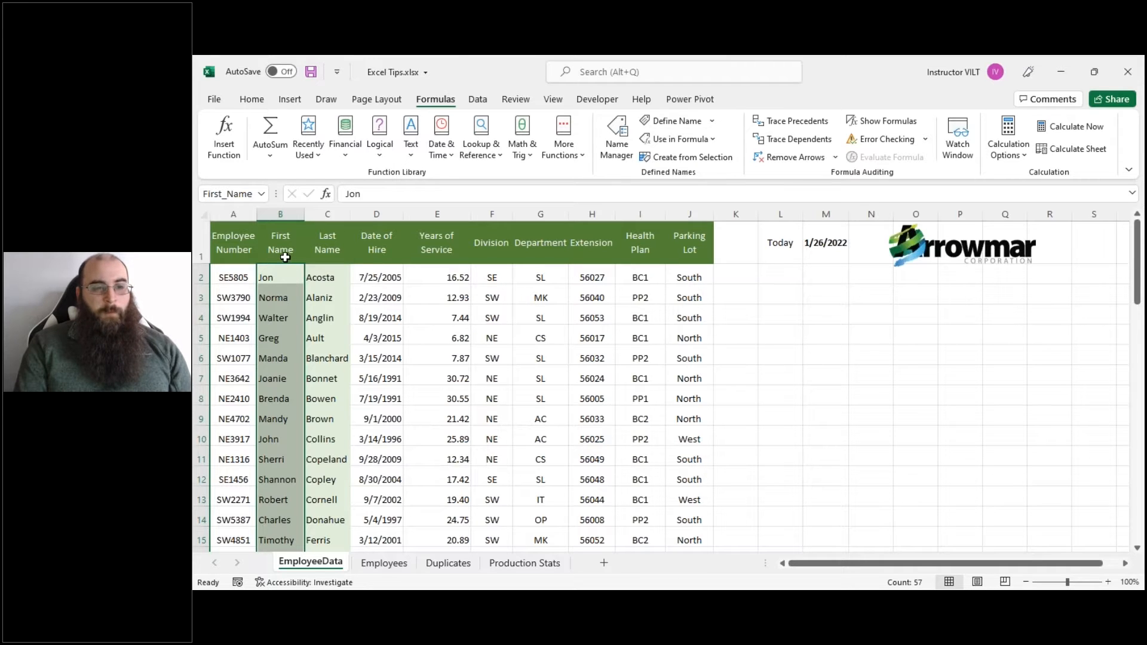
{"action": "left_click", "coordinate": [335, 291]}
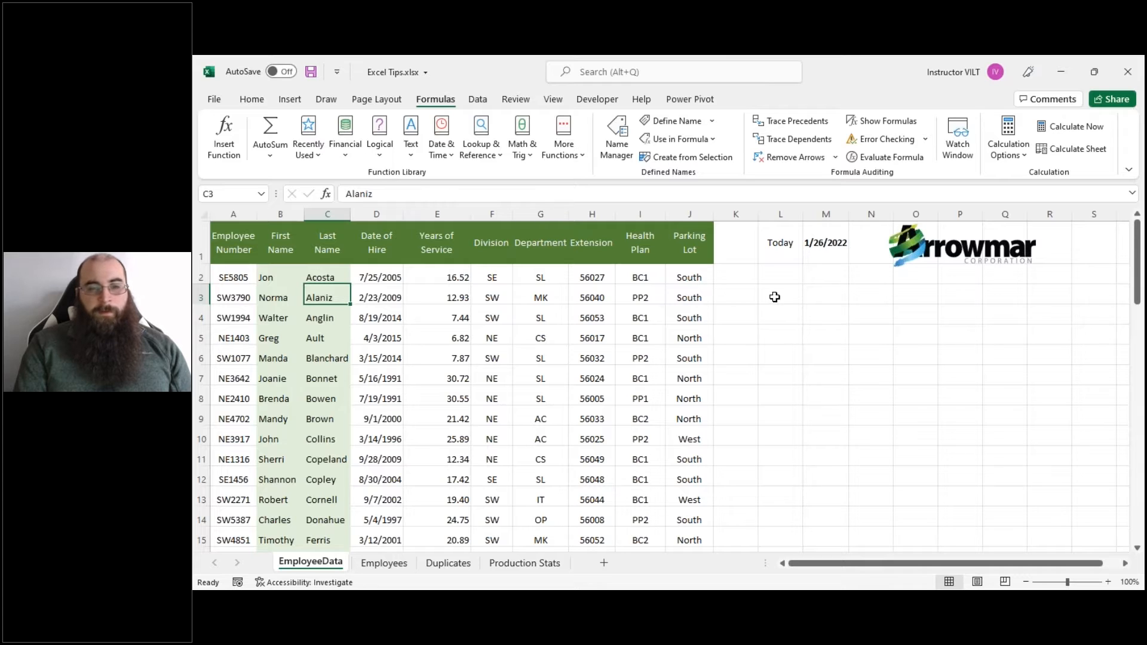
{"action": "left_click", "coordinate": [774, 297]}
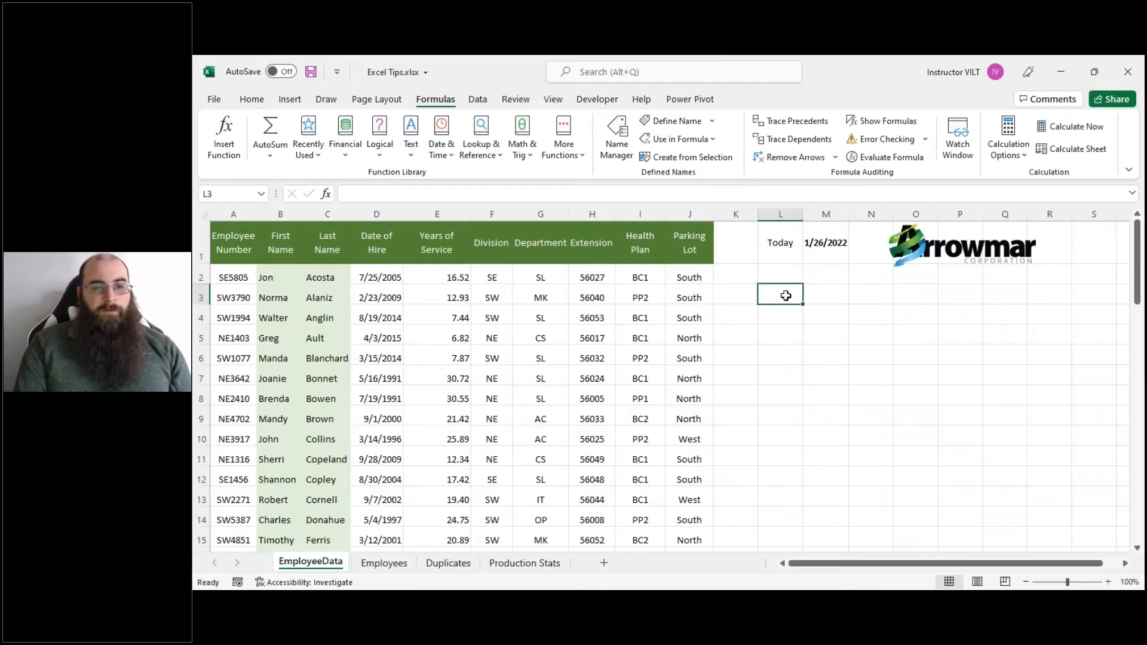
Auto-fit the width of column M so the date in M1 is readable at 150% zoom.
{"action": "left_click", "coordinate": [437, 212]}
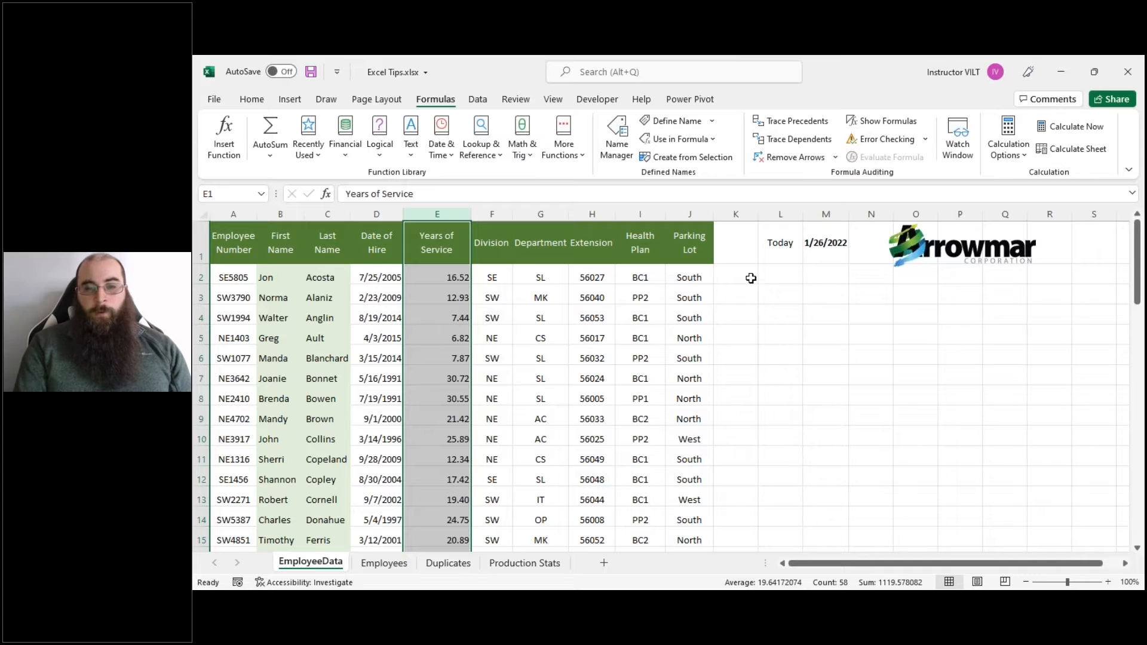
{"action": "left_click", "coordinate": [810, 291]}
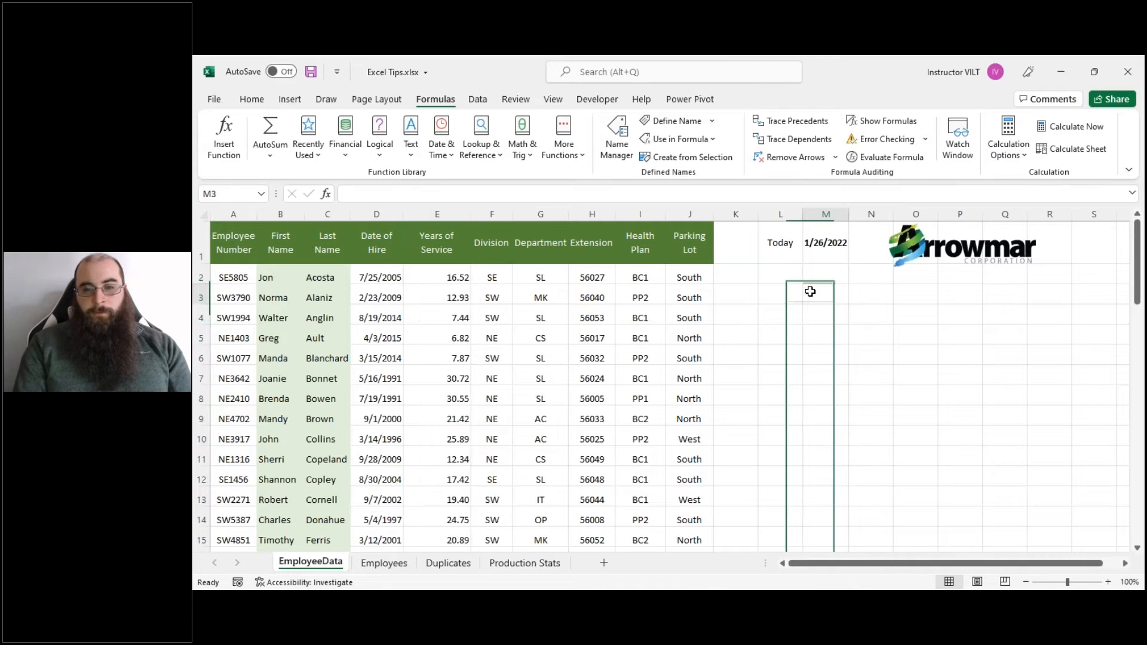
{"action": "left_click", "coordinate": [1108, 581]}
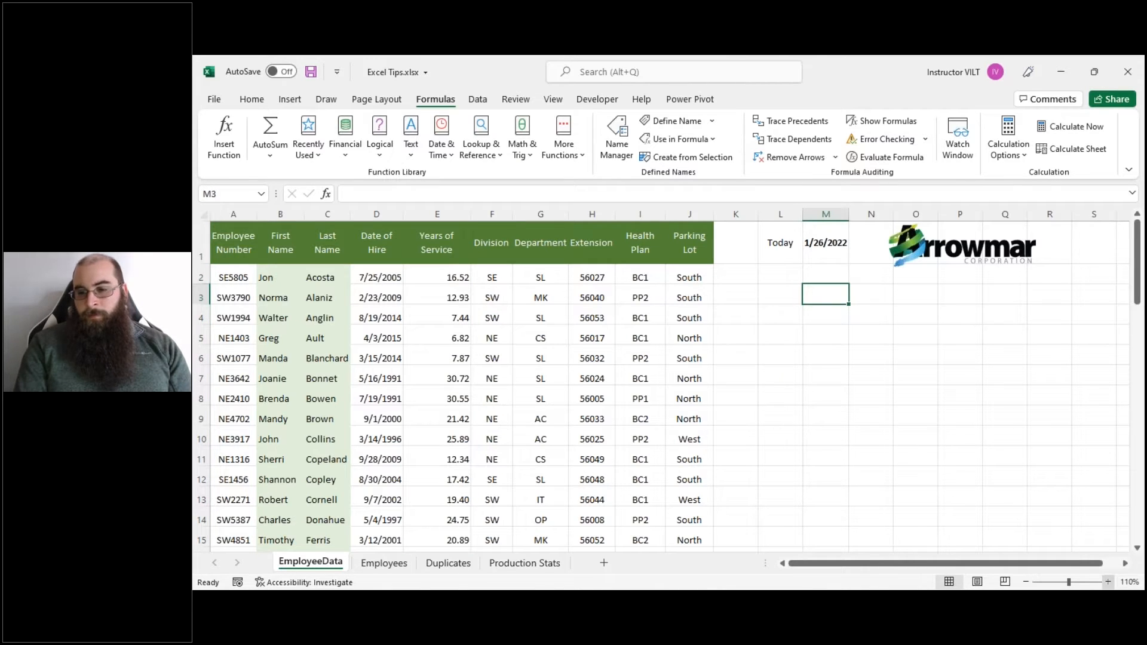
{"action": "left_click", "coordinate": [1108, 581]}
{"action": "left_click", "coordinate": [1108, 582]}
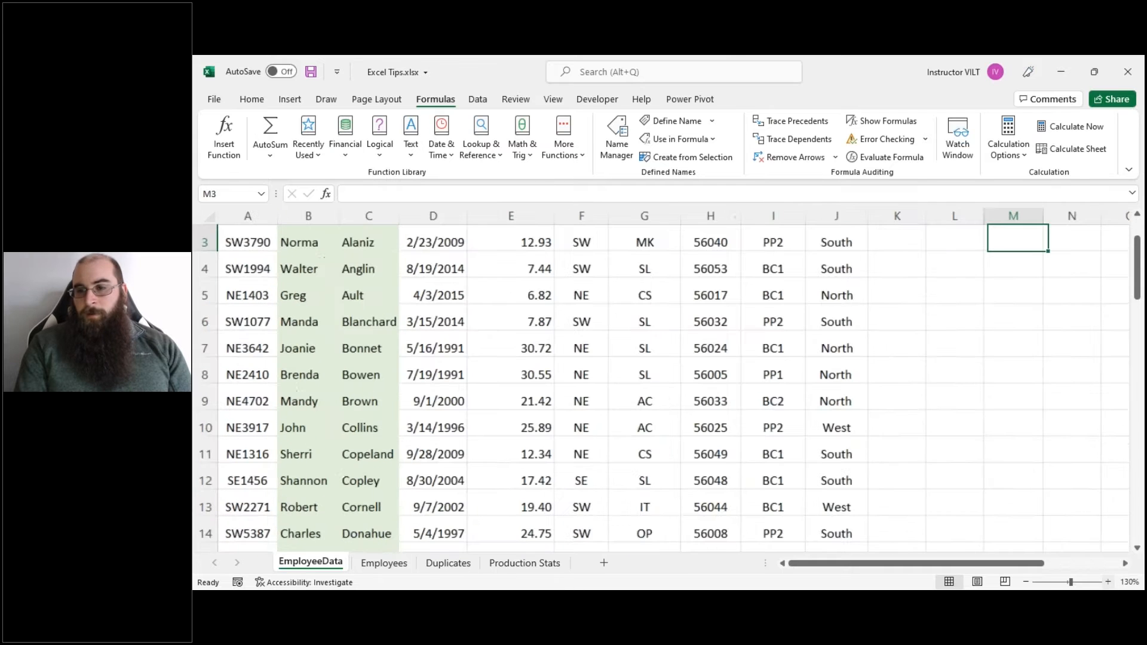
{"action": "left_click", "coordinate": [1108, 582]}
{"action": "left_click", "coordinate": [1108, 582]}
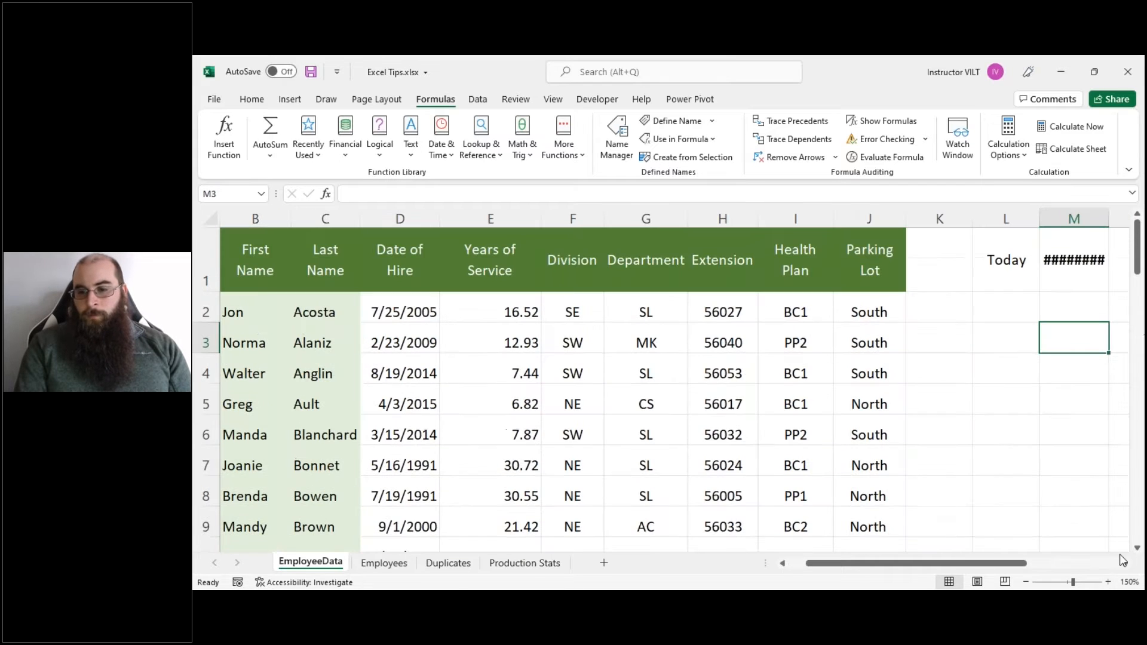
{"action": "left_click", "coordinate": [1125, 562]}
{"action": "left_click", "coordinate": [1124, 563]}
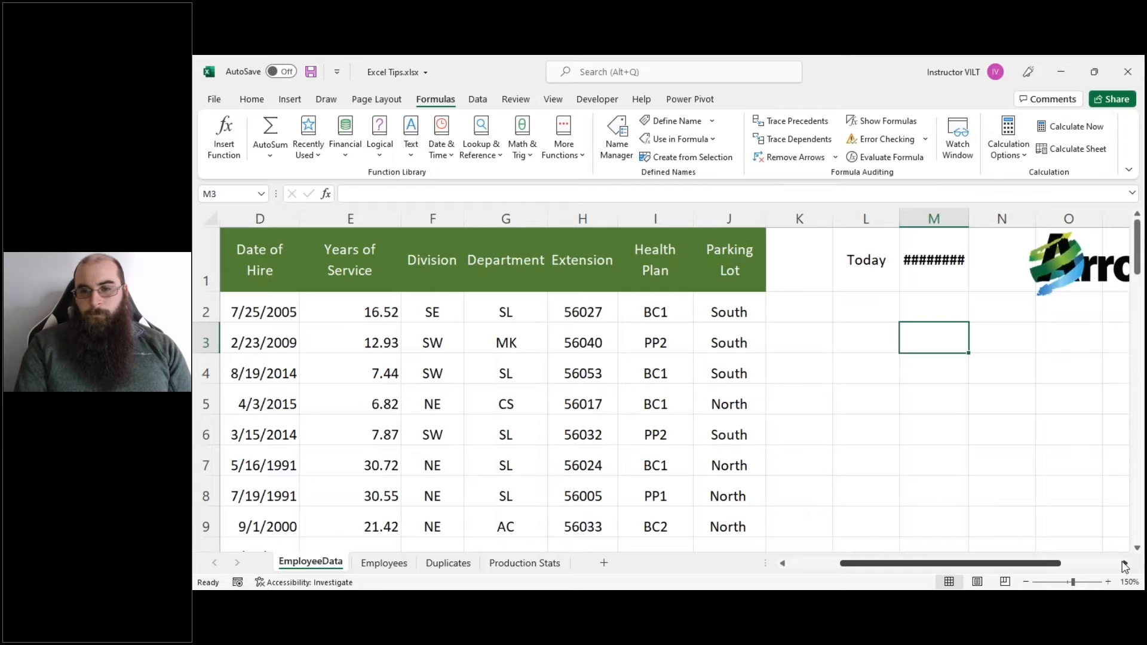
{"action": "double_click", "coordinate": [968, 219]}
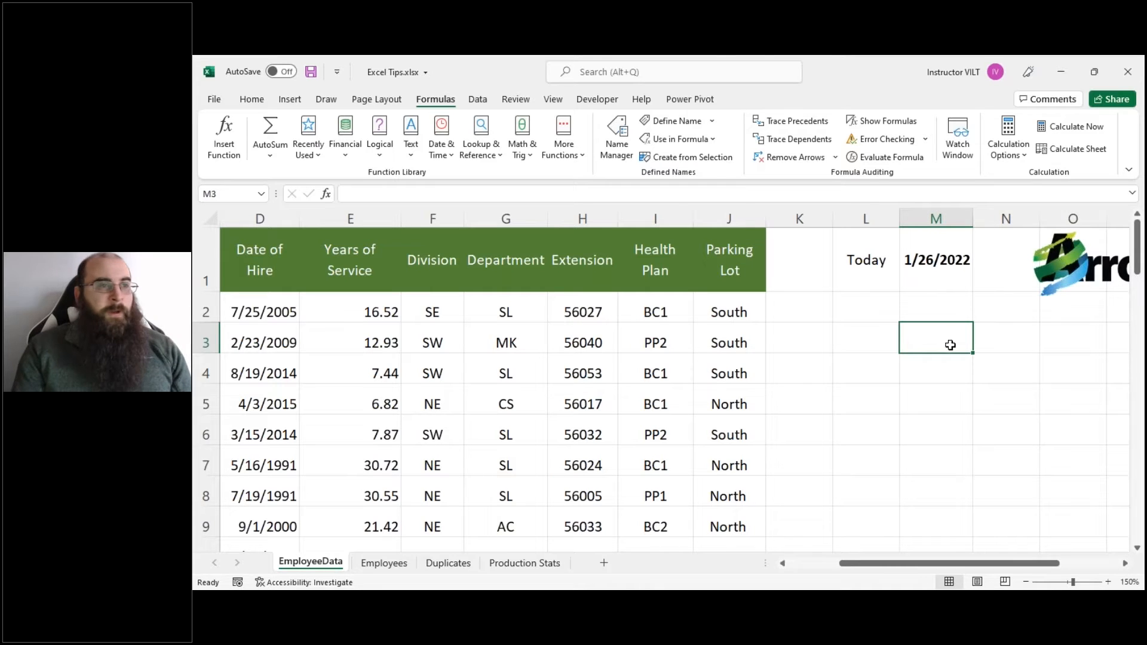
Total the years of service in cell M3 with the formula =SUM(Years_of_Service), using the suggested named range.
{"action": "type", "text": "="}
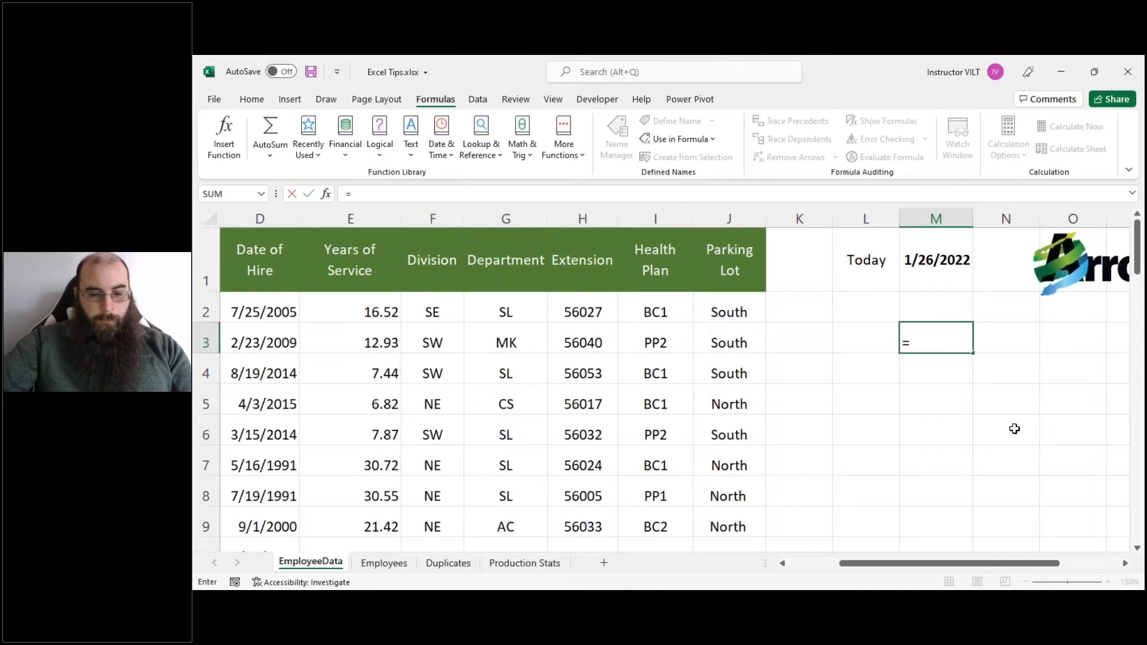
{"action": "type", "text": "sum"}
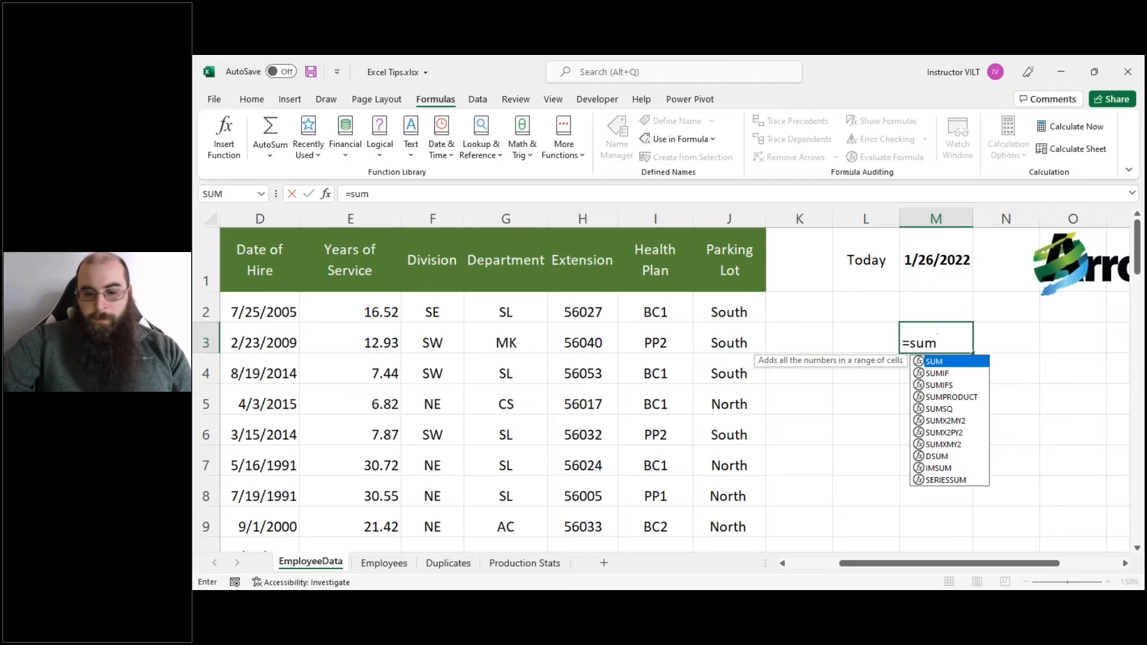
{"action": "type", "text": "("}
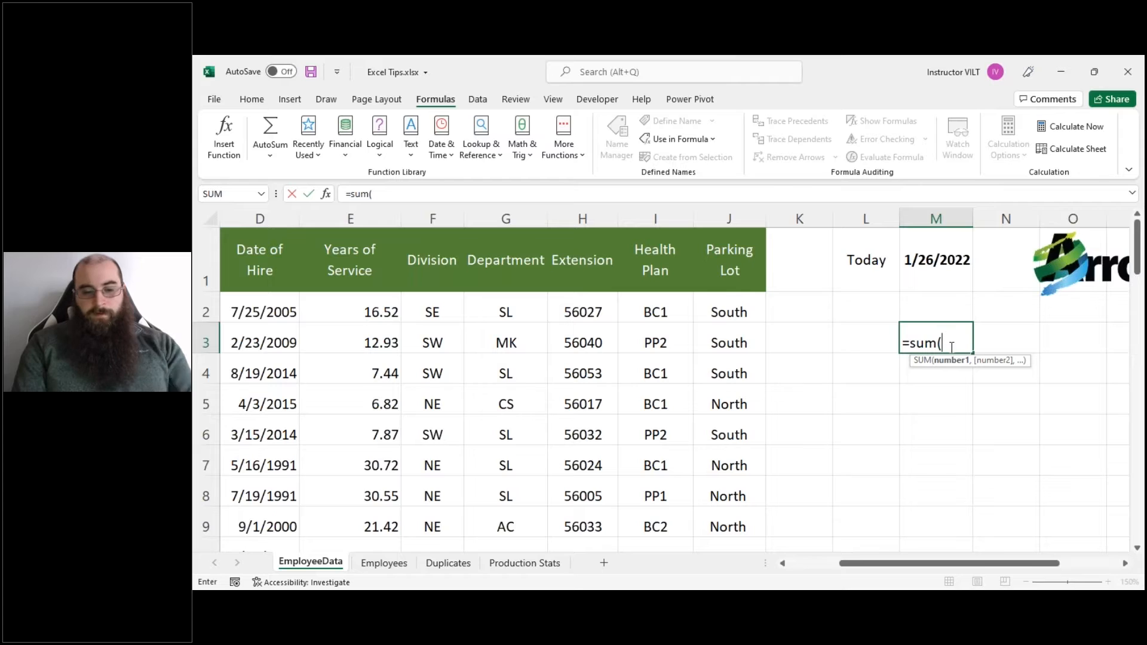
{"action": "type", "text": "ye"}
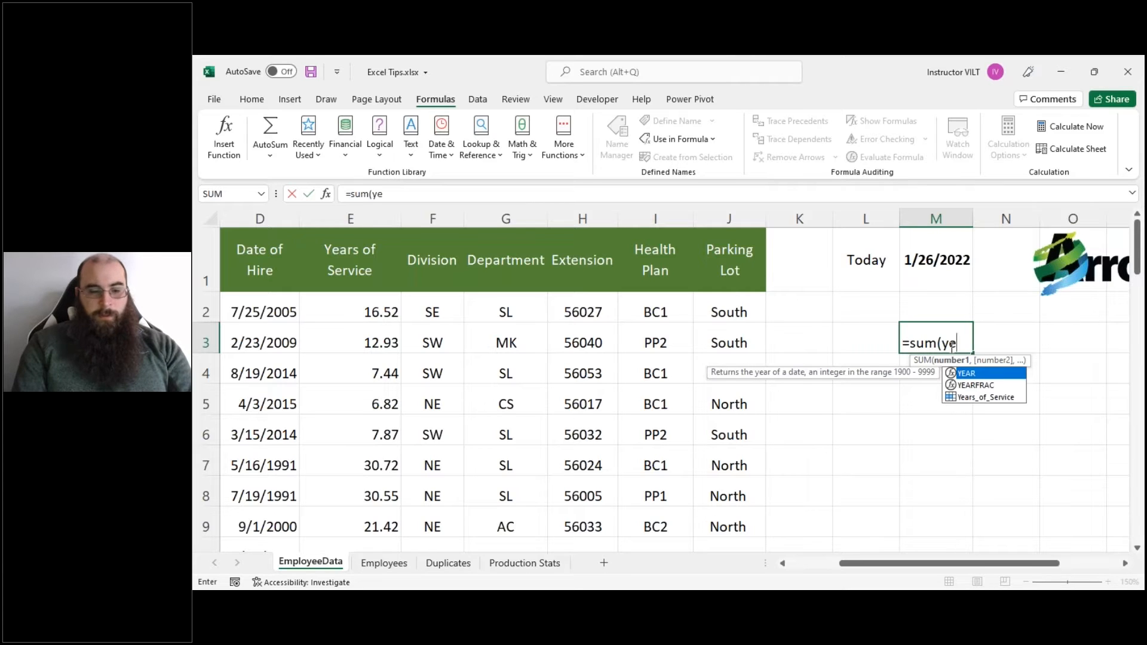
{"action": "type", "text": "a"}
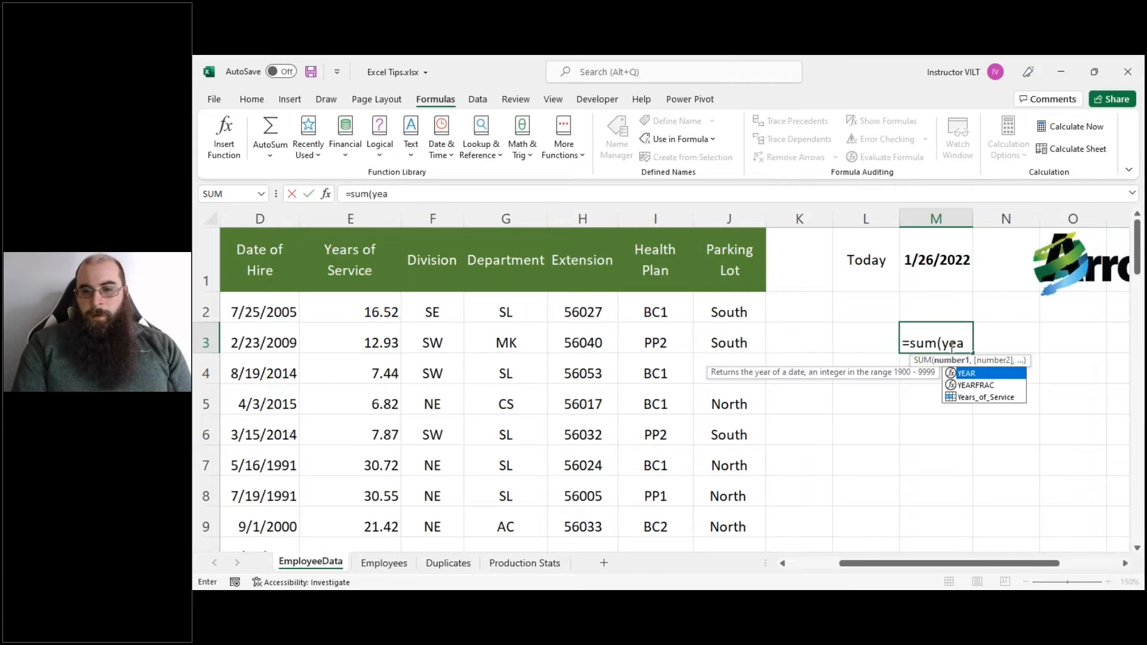
{"action": "left_click", "coordinate": [974, 398]}
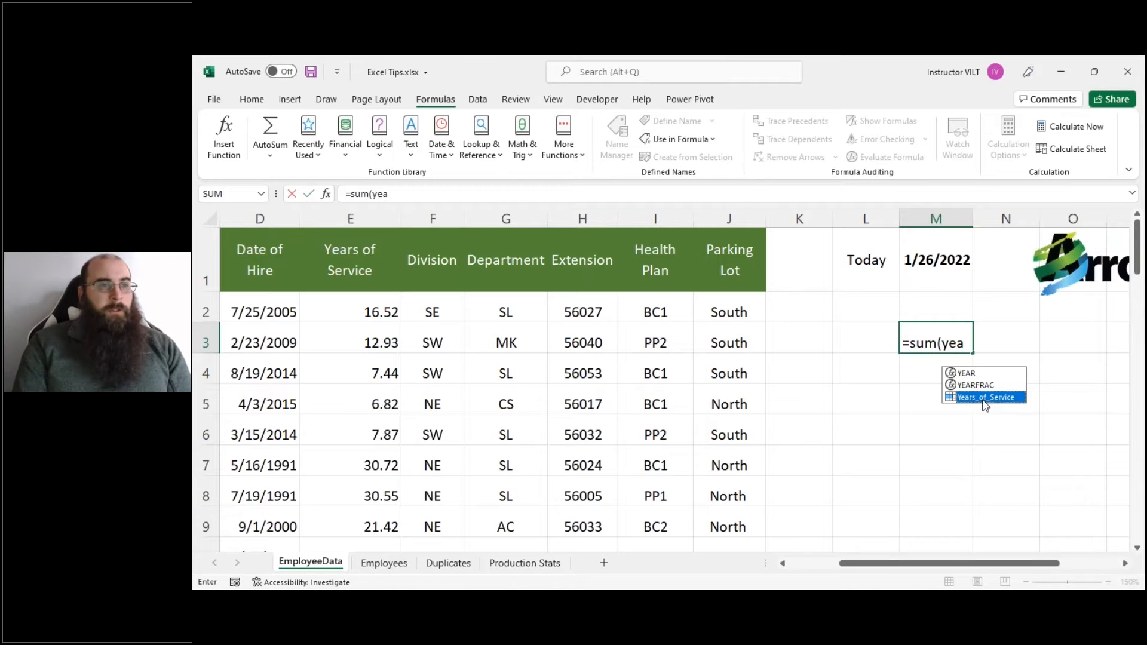
{"action": "double_click", "coordinate": [982, 401]}
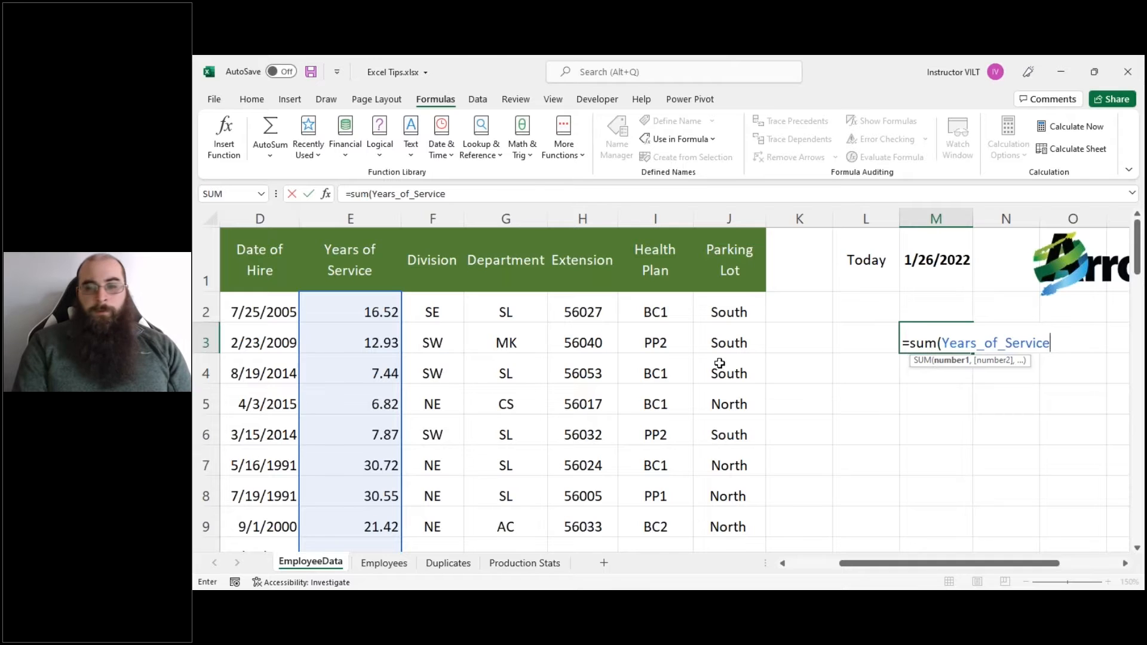
{"action": "type", "text": ")"}
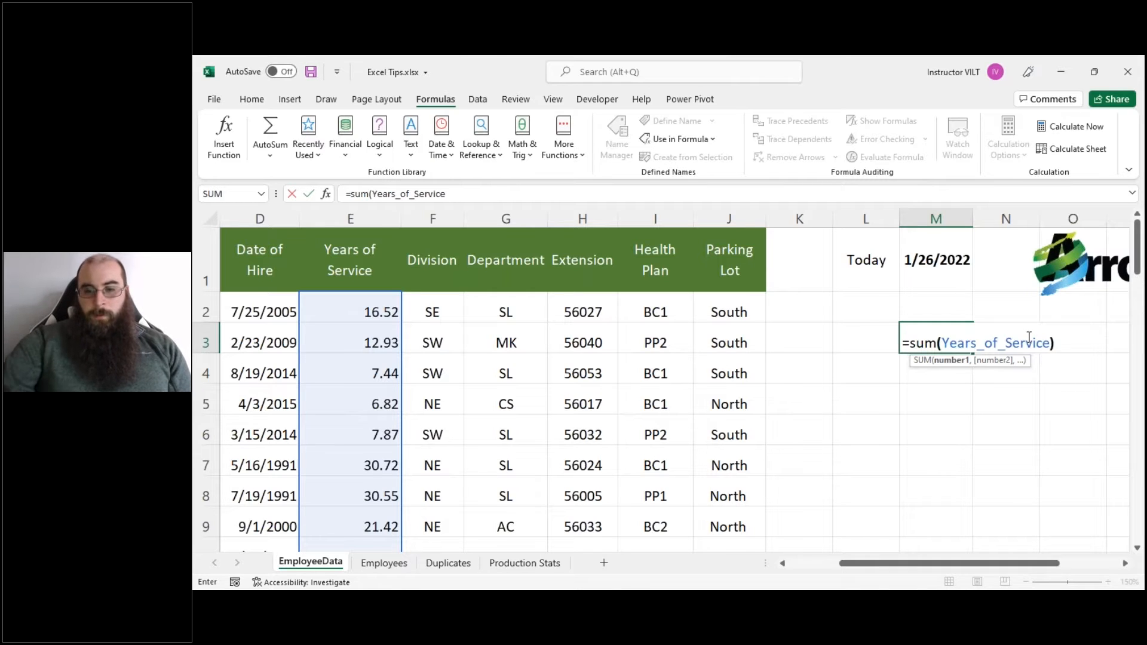
{"action": "key", "text": "Return"}
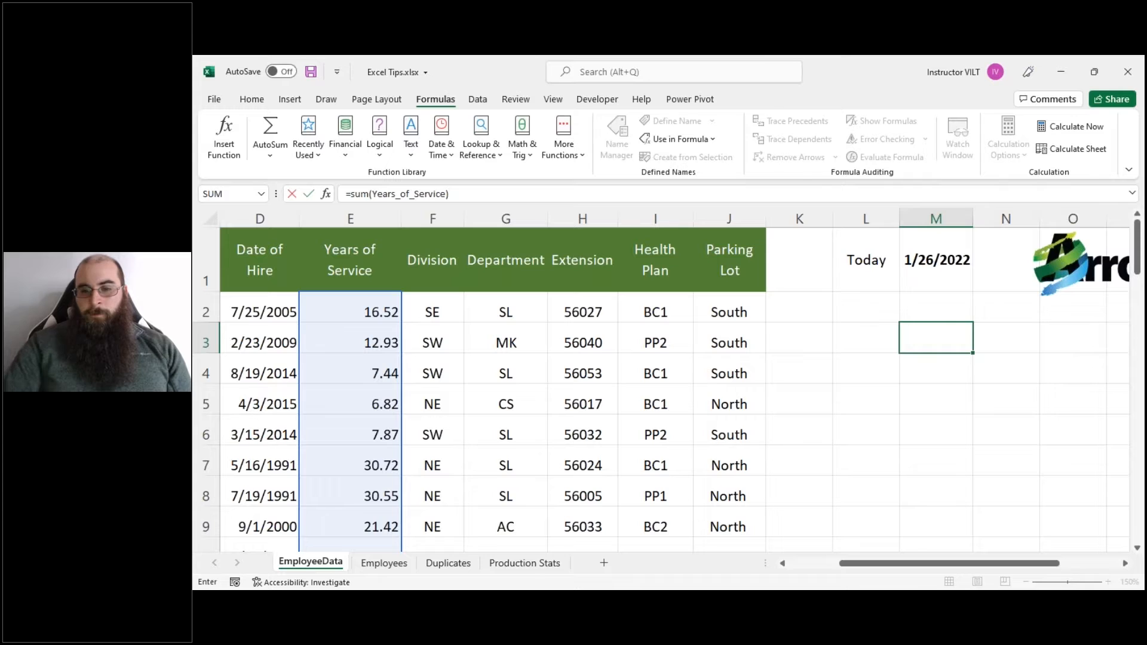
Clear the SUM formula from cell M3.
{"action": "left_click", "coordinate": [958, 341]}
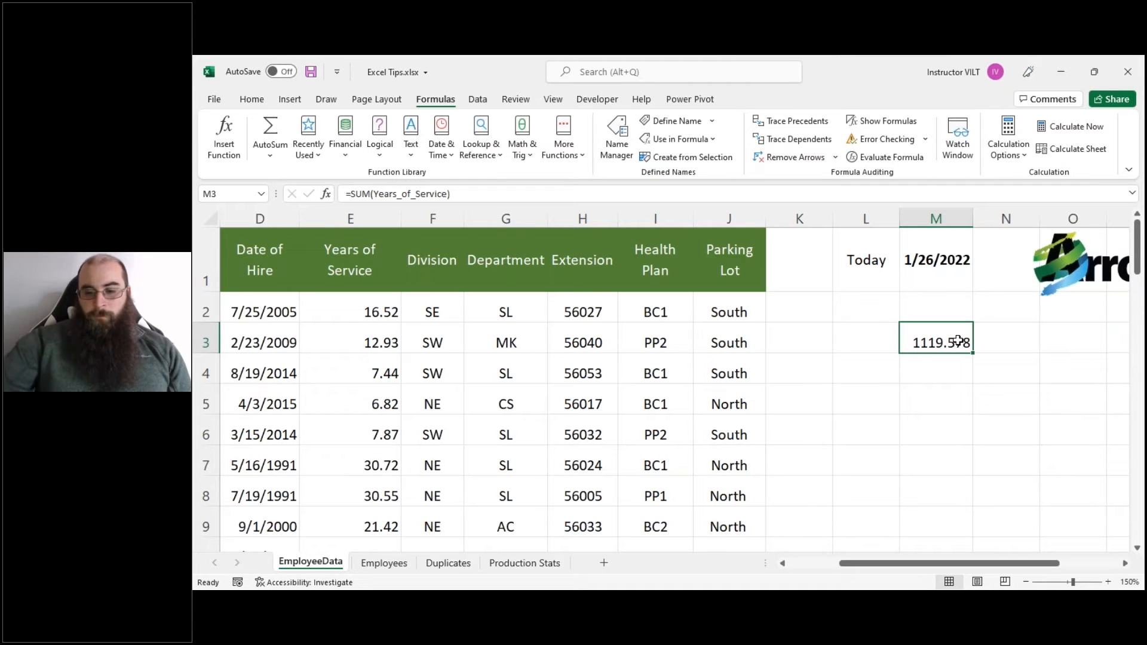
{"action": "key", "text": "Delete"}
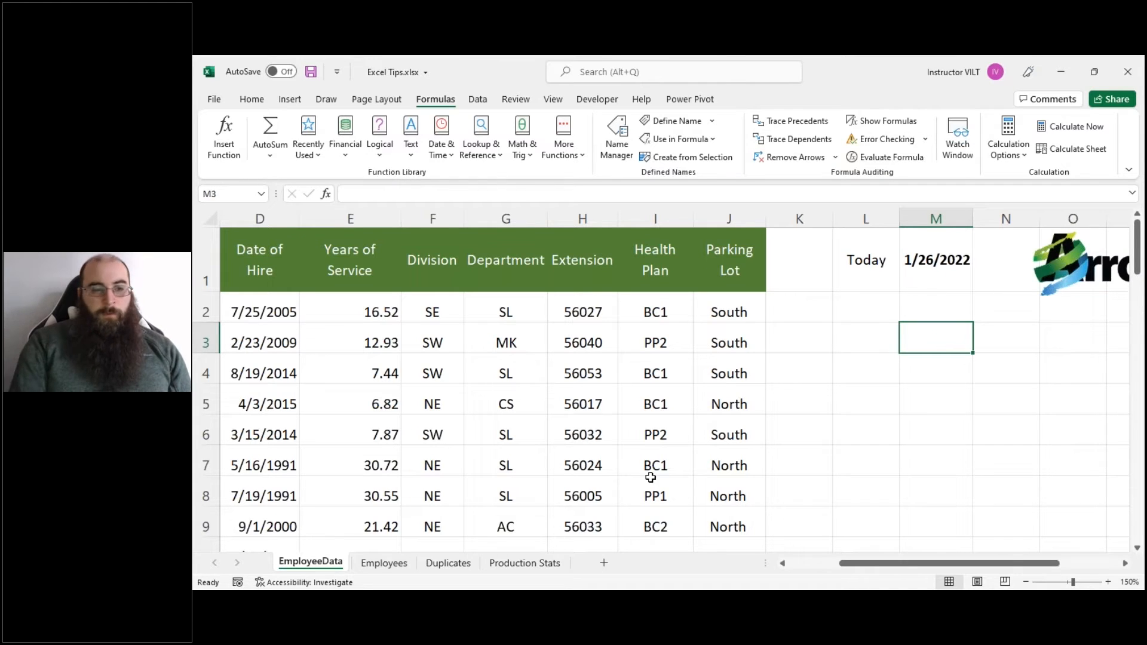
Return to cell A1 and review the workbook's defined names in the Name Manager.
{"action": "left_click", "coordinate": [822, 567]}
{"action": "left_click", "coordinate": [266, 282]}
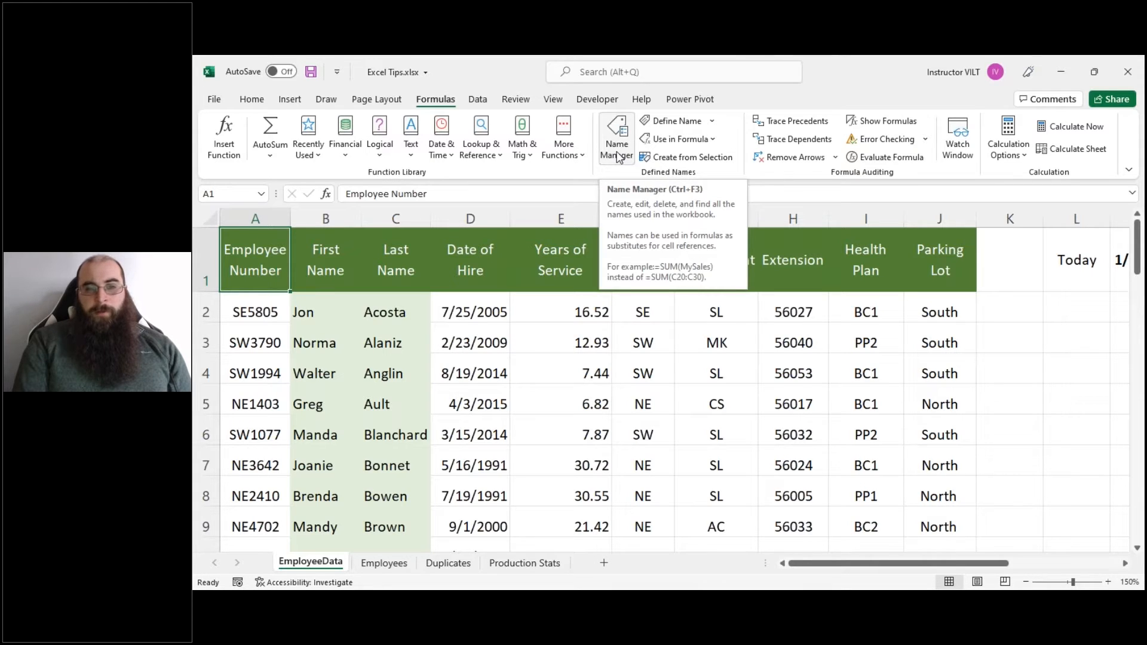
{"action": "left_click", "coordinate": [617, 149]}
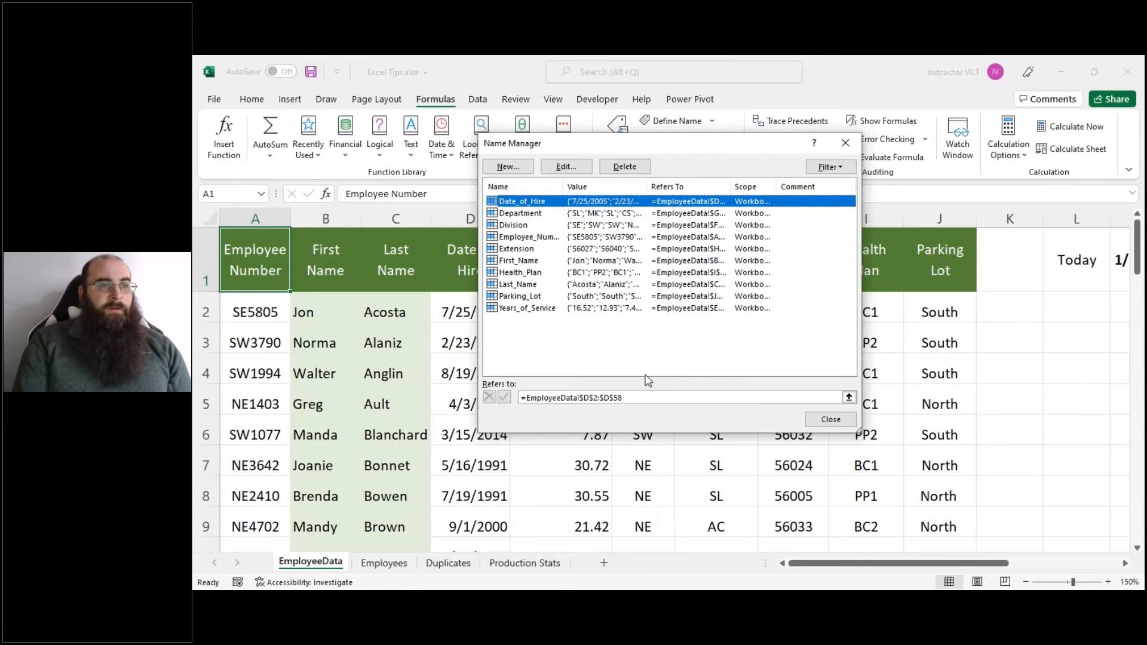
{"action": "left_click", "coordinate": [846, 144]}
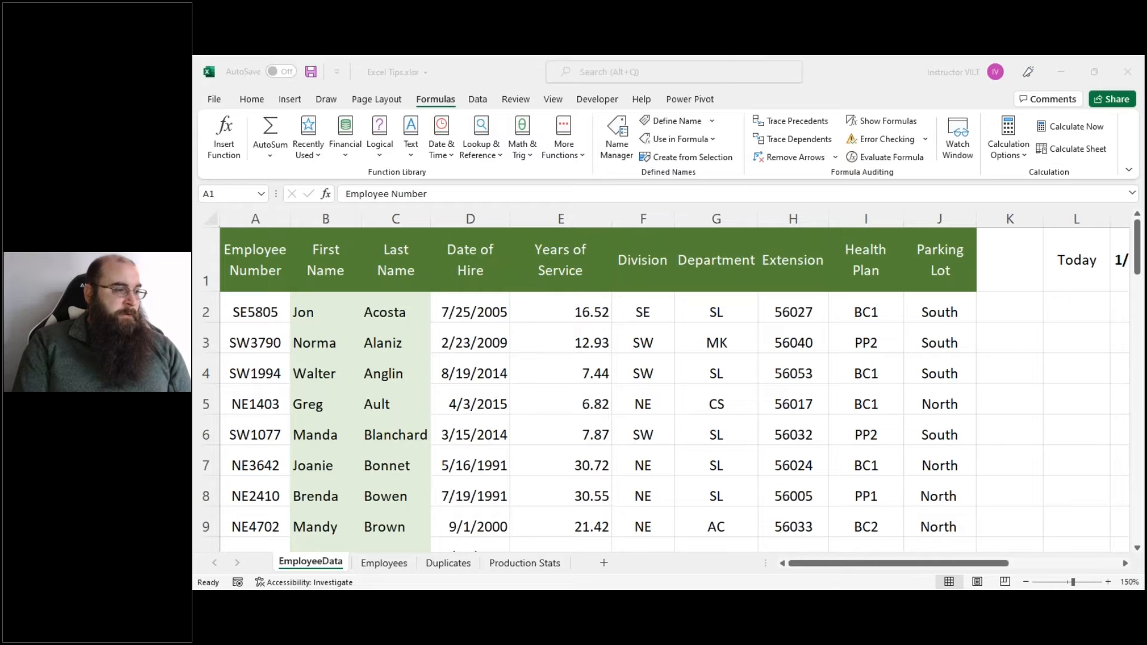
{"action": "key", "text": "alt+Tab"}
{"action": "left_click", "coordinate": [664, 278]}
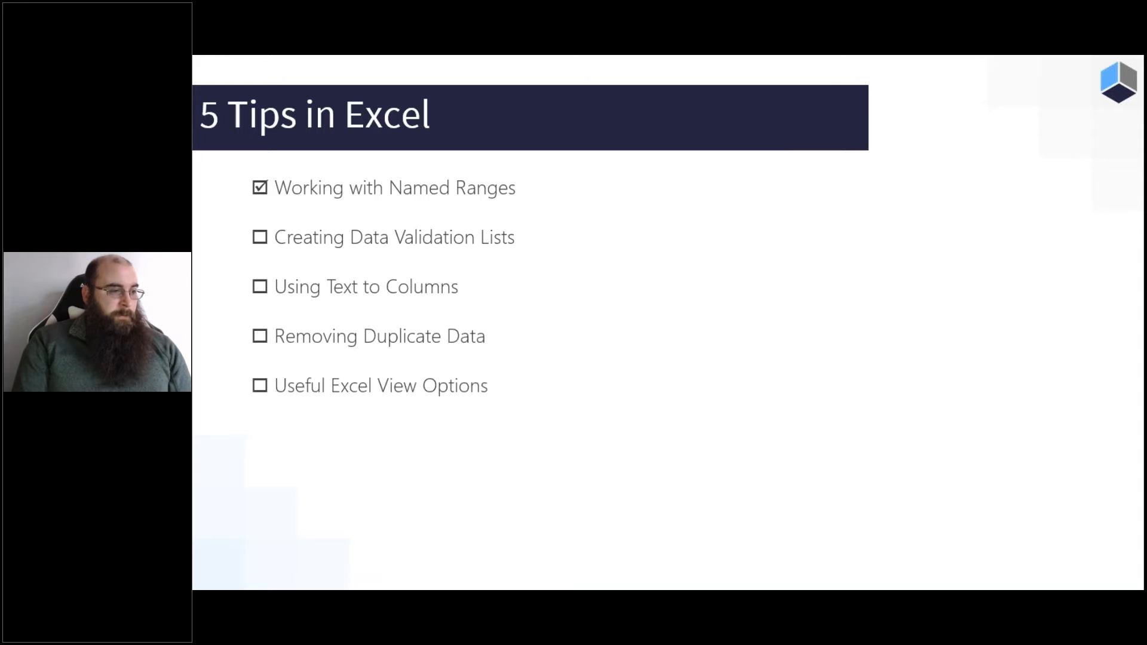
{"action": "key", "text": "alt+Tab"}
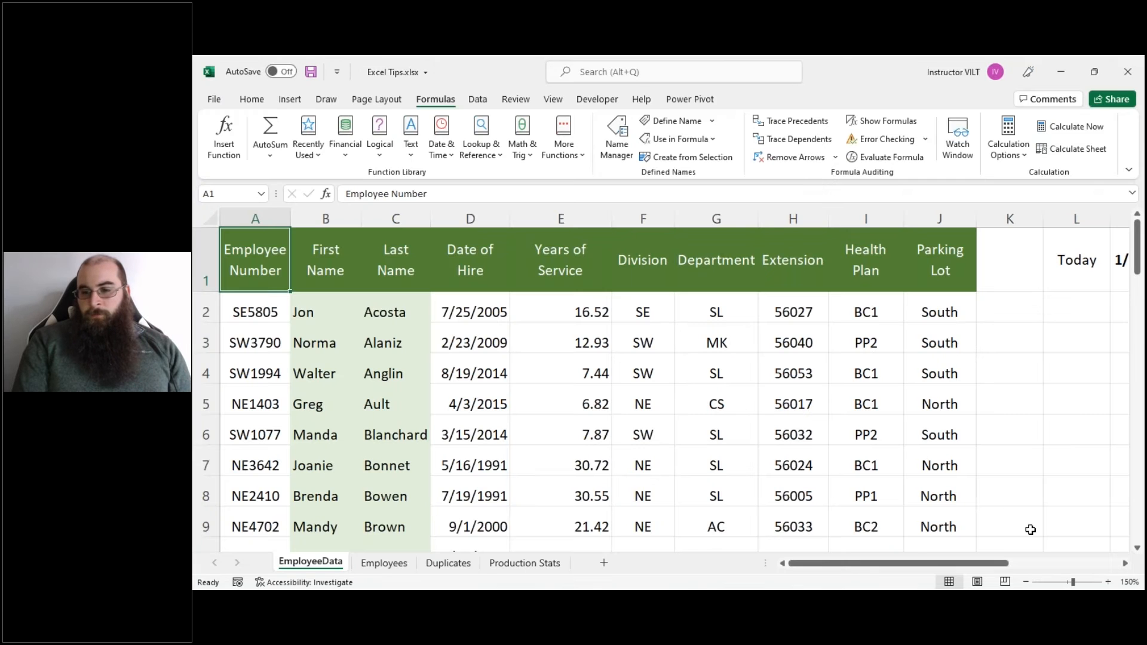
Start a data validation rule for the empty cells K2:K58 that allows only values from a list.
{"action": "left_click", "coordinate": [1027, 582]}
{"action": "left_click", "coordinate": [1026, 583]}
{"action": "left_click", "coordinate": [1026, 583]}
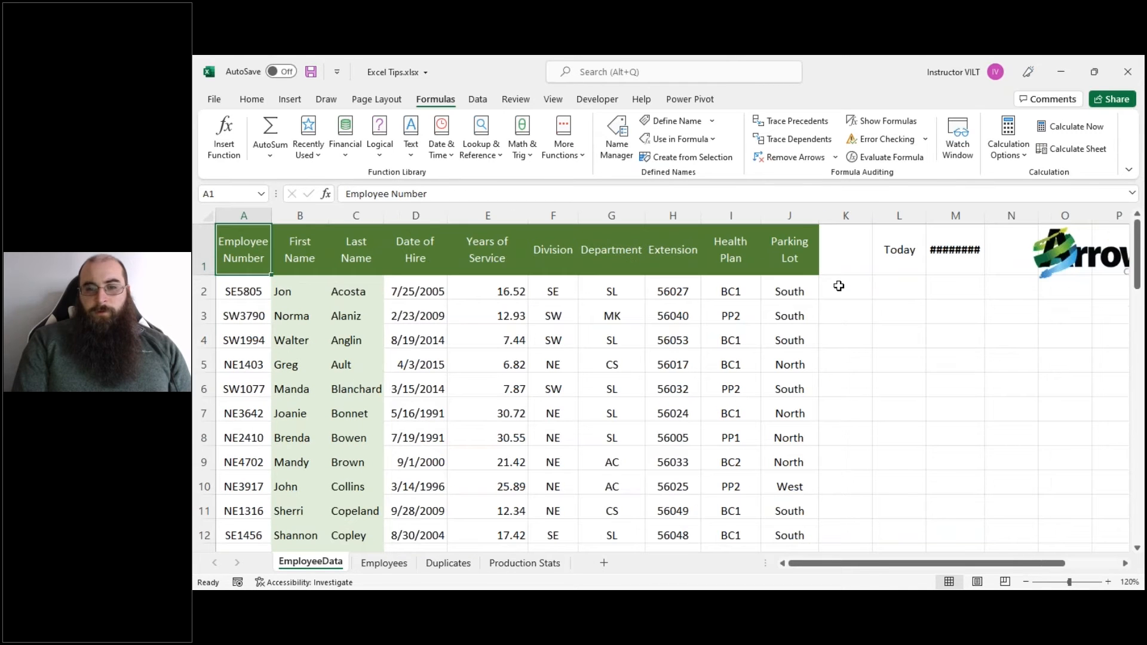
{"action": "left_click", "coordinate": [839, 288]}
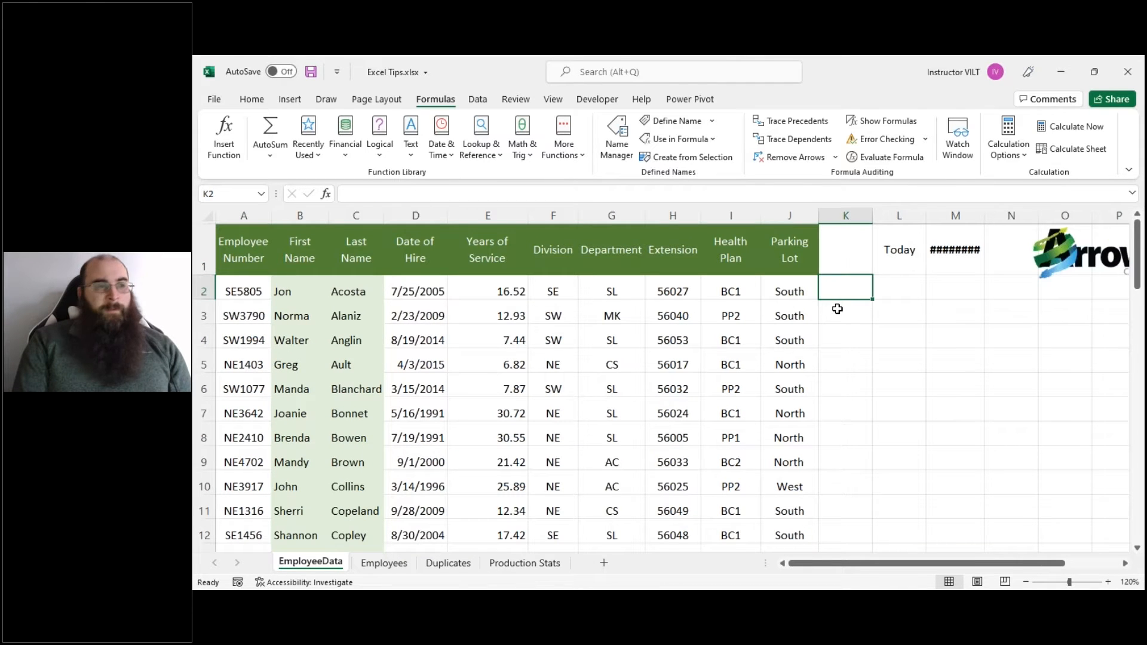
{"action": "left_click_drag", "start_coordinate": [837, 294], "coordinate": [832, 509]}
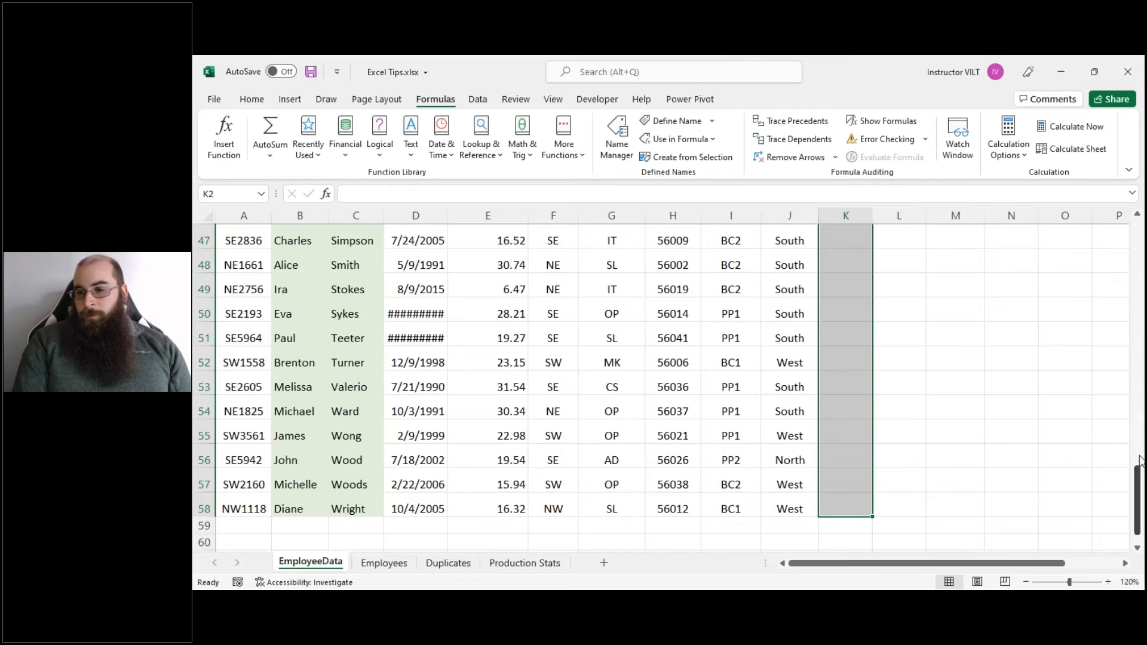
{"action": "left_click_drag", "start_coordinate": [1138, 478], "coordinate": [1128, 230]}
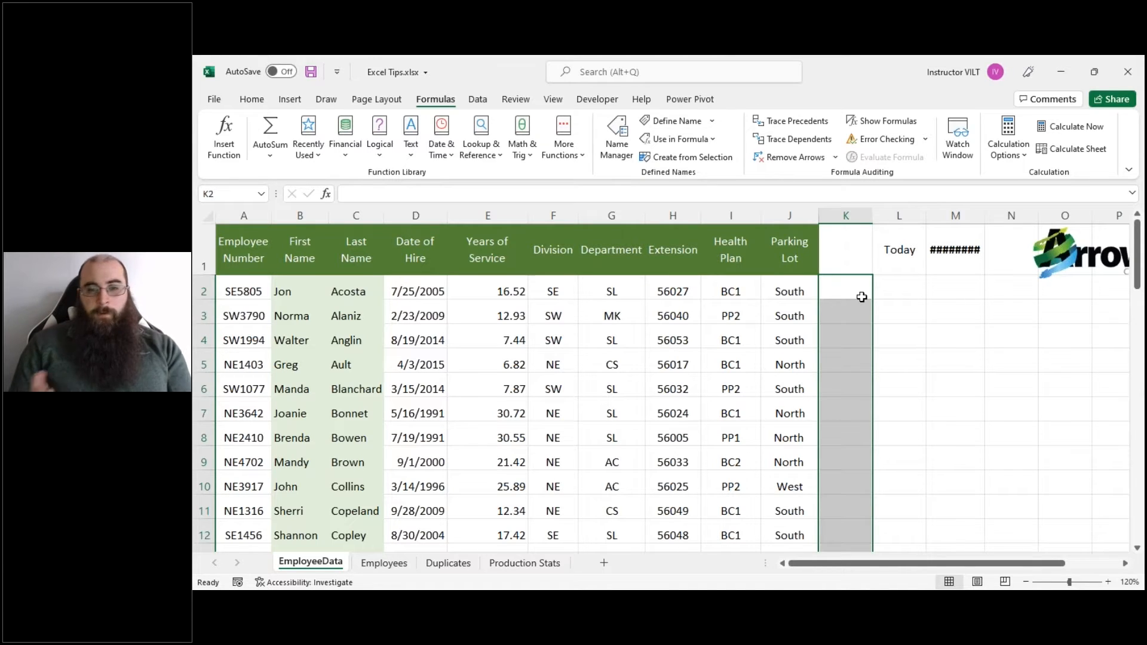
{"action": "left_click", "coordinate": [481, 102]}
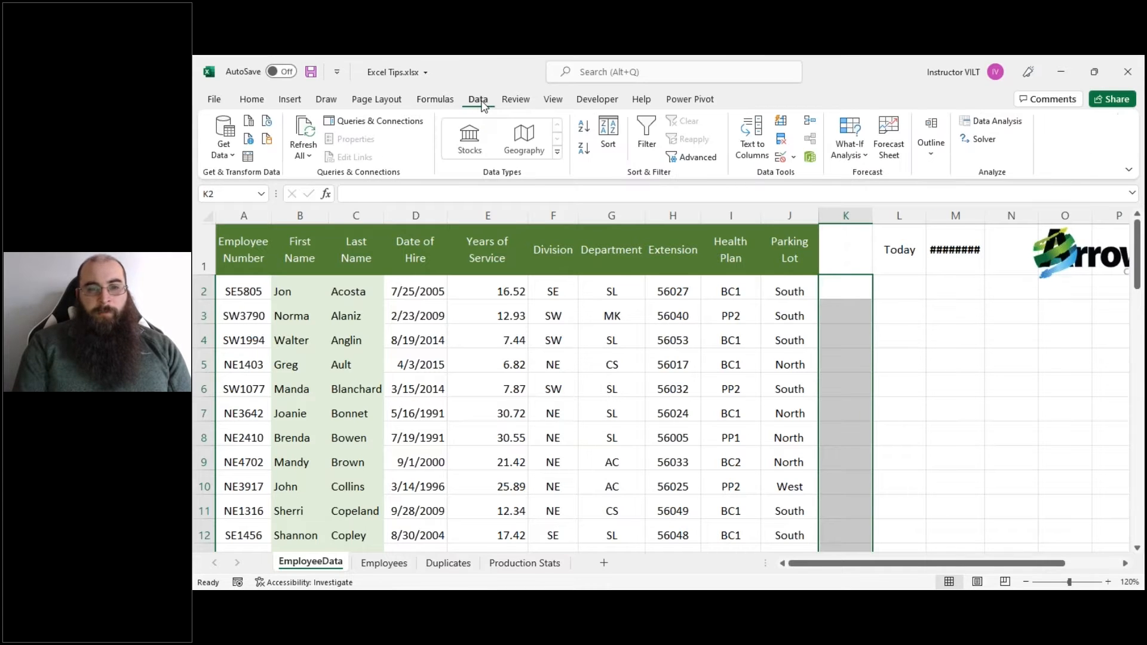
{"action": "left_click", "coordinate": [780, 159]}
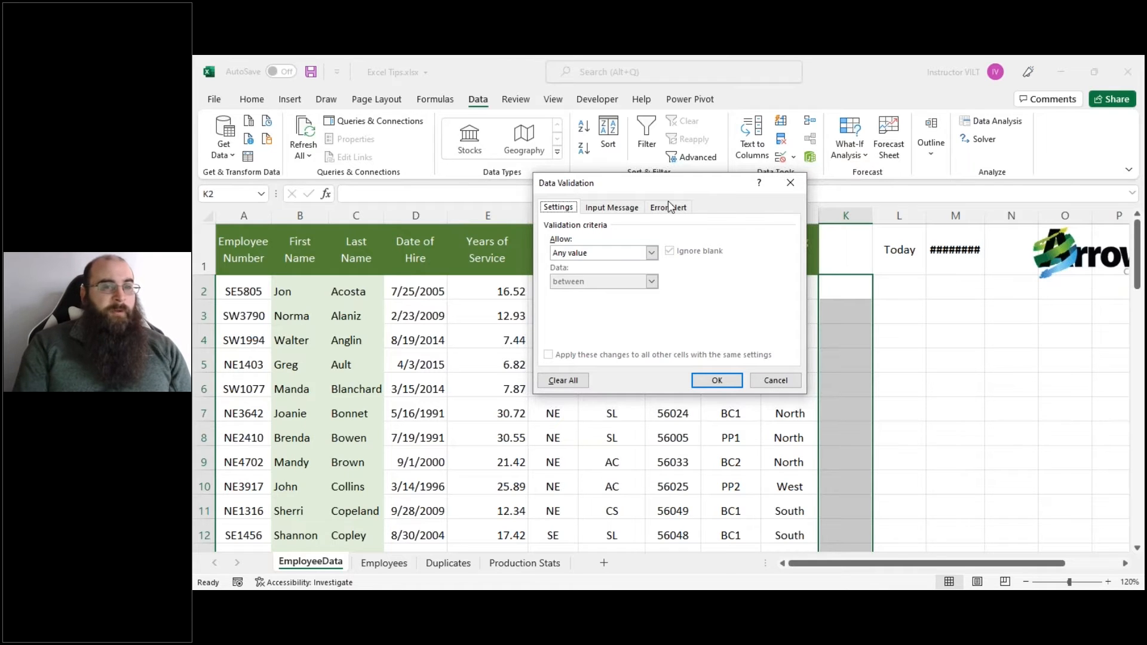
{"action": "left_click", "coordinate": [583, 254]}
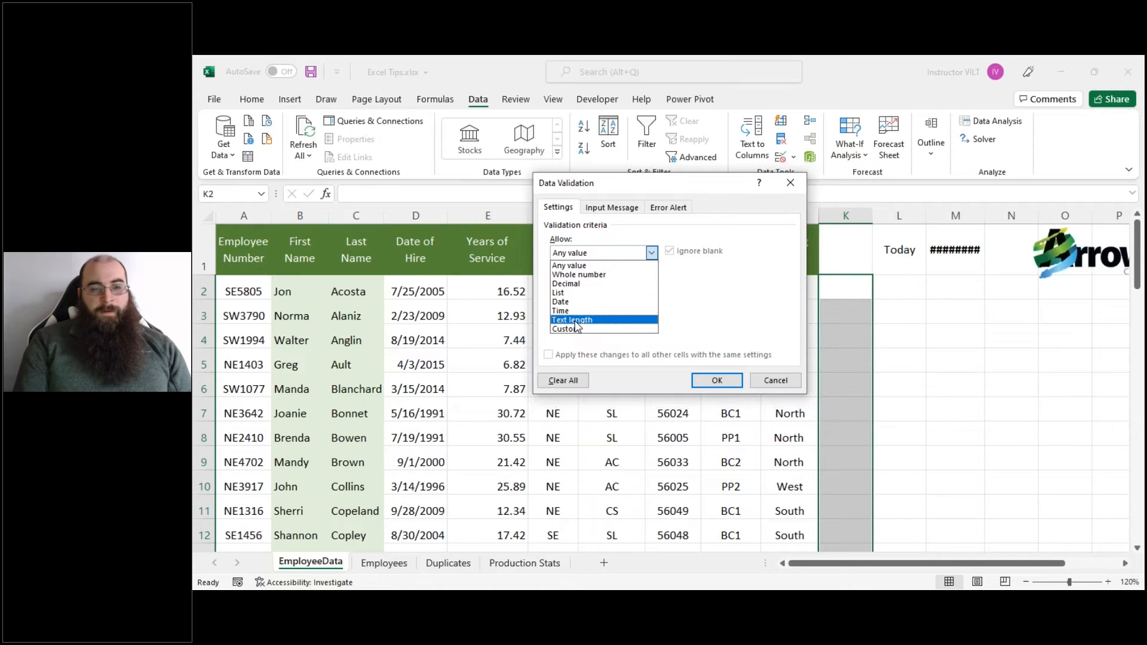
{"action": "left_click", "coordinate": [561, 294]}
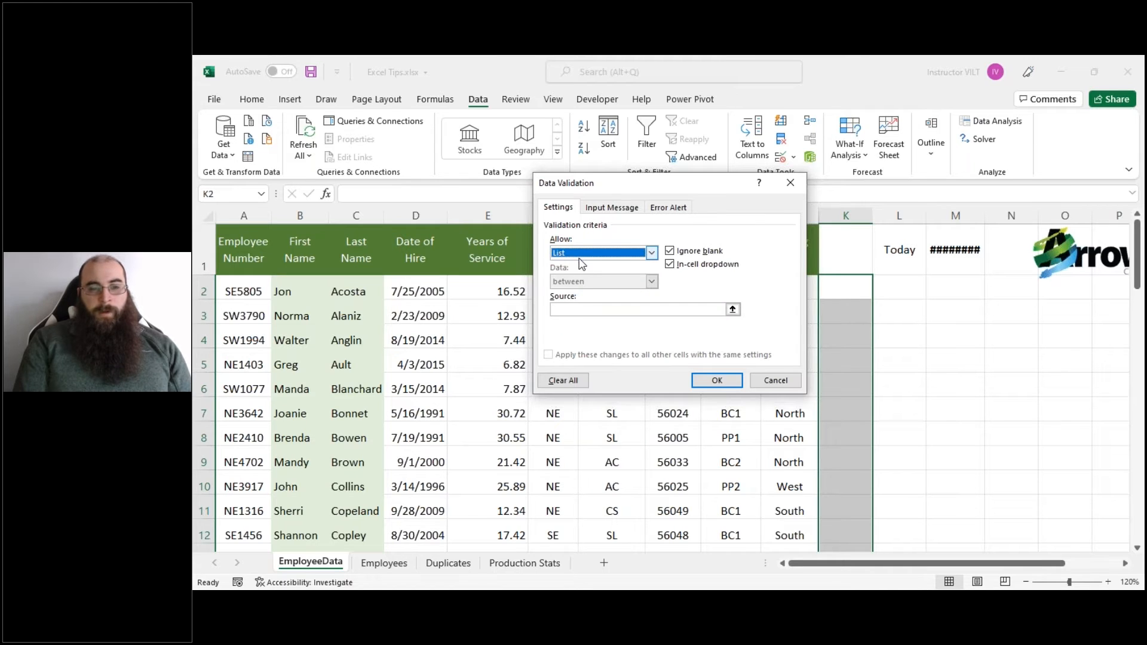
{"action": "left_click", "coordinate": [578, 309]}
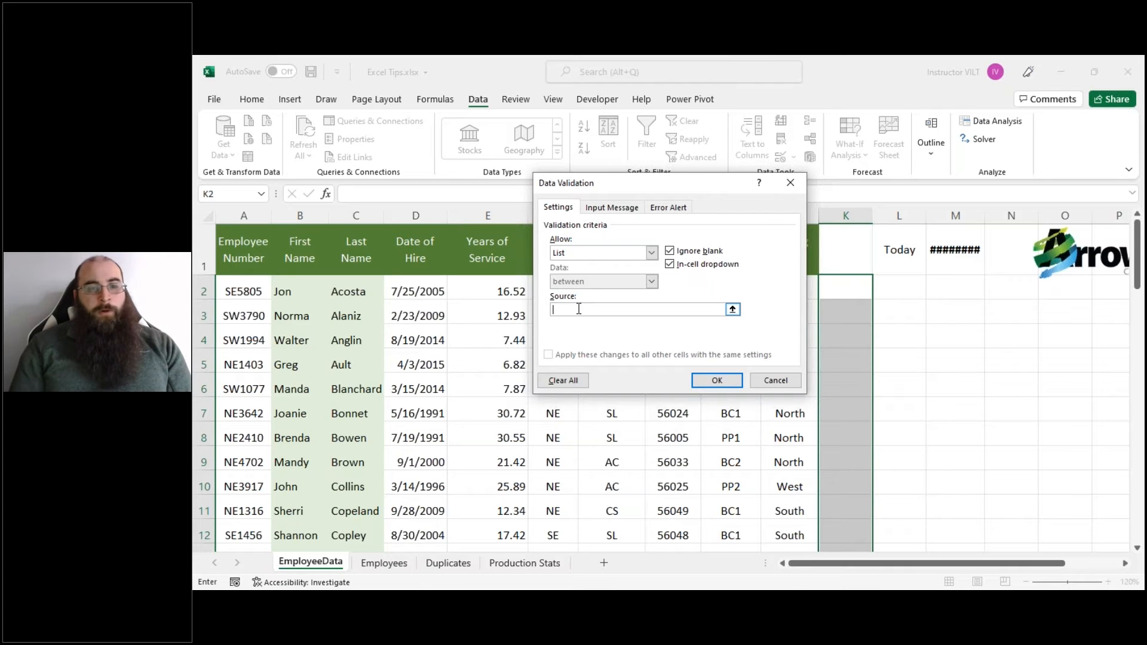
Try North,South,West as the validation list's source and clear the entry again.
{"action": "left_click_drag", "start_coordinate": [692, 182], "coordinate": [572, 191]}
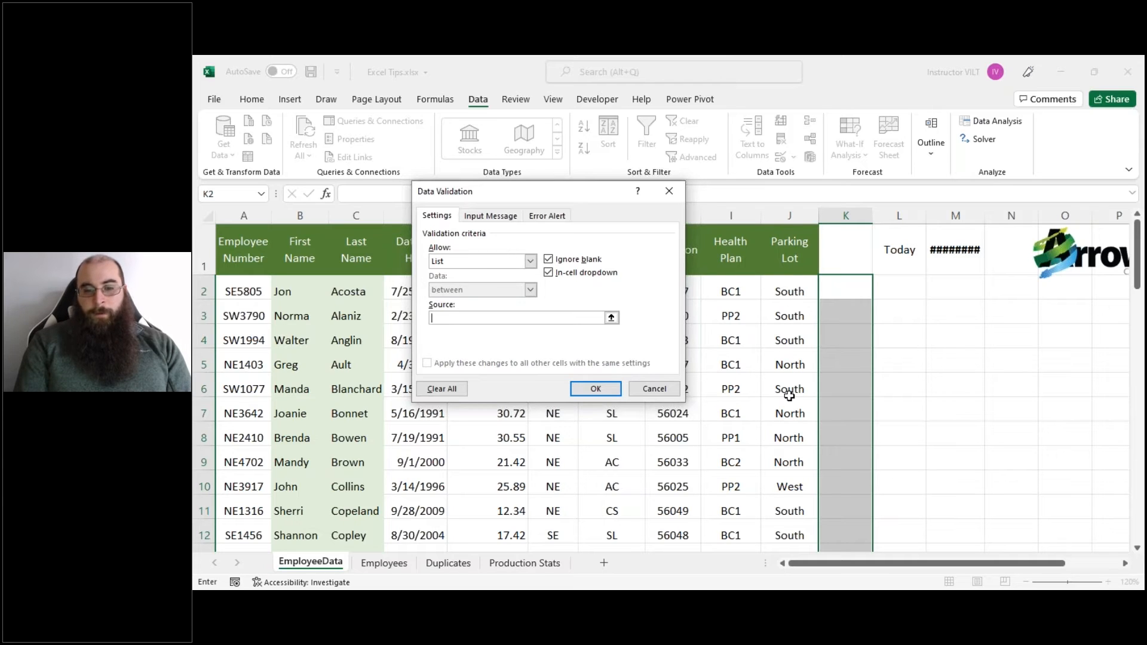
{"action": "type", "text": "North,South,West"}
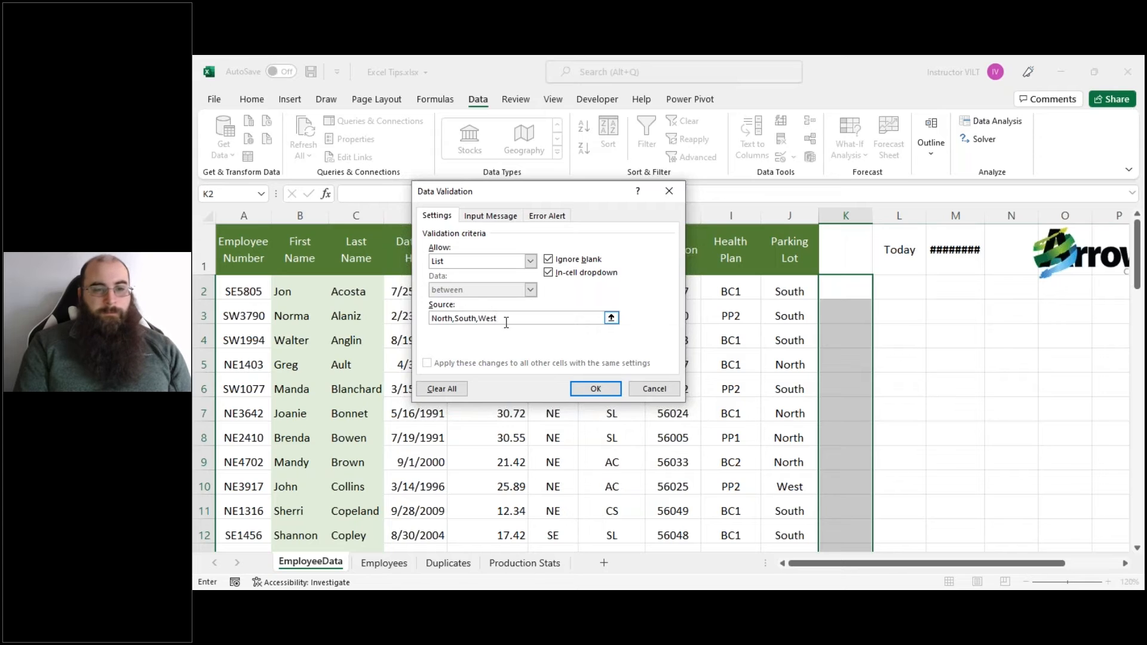
{"action": "left_click_drag", "start_coordinate": [506, 323], "coordinate": [404, 311]}
{"action": "key", "text": "Delete"}
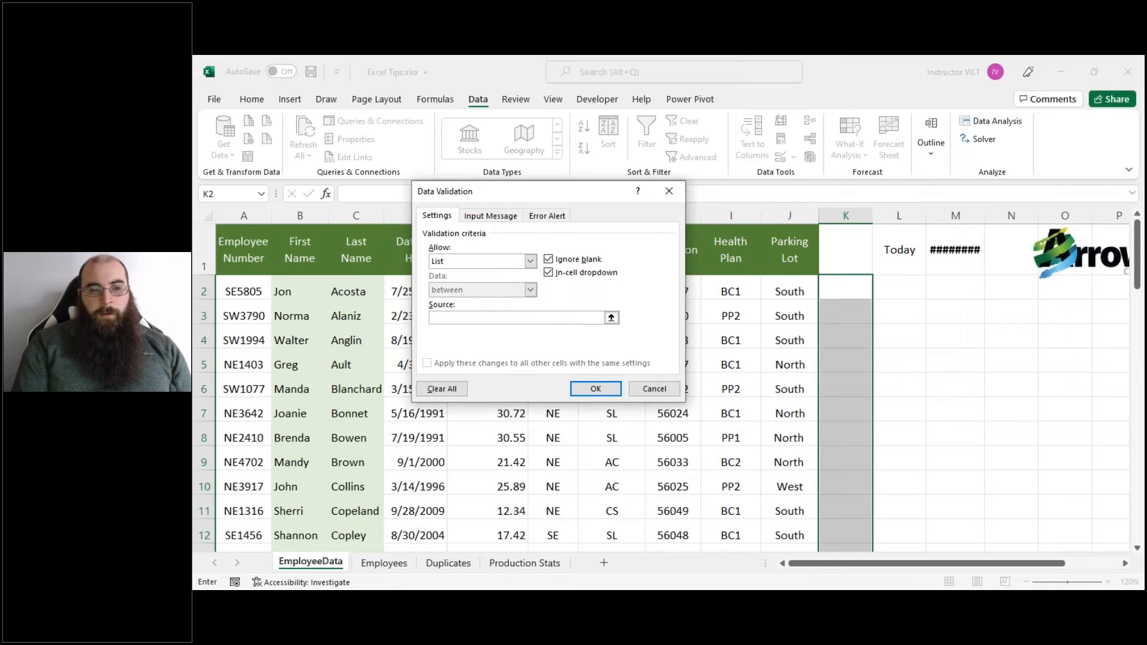
Try cells C2:C9 and typed text as the validation list's source, and clear each entry again.
{"action": "left_click_drag", "start_coordinate": [568, 192], "coordinate": [640, 180]}
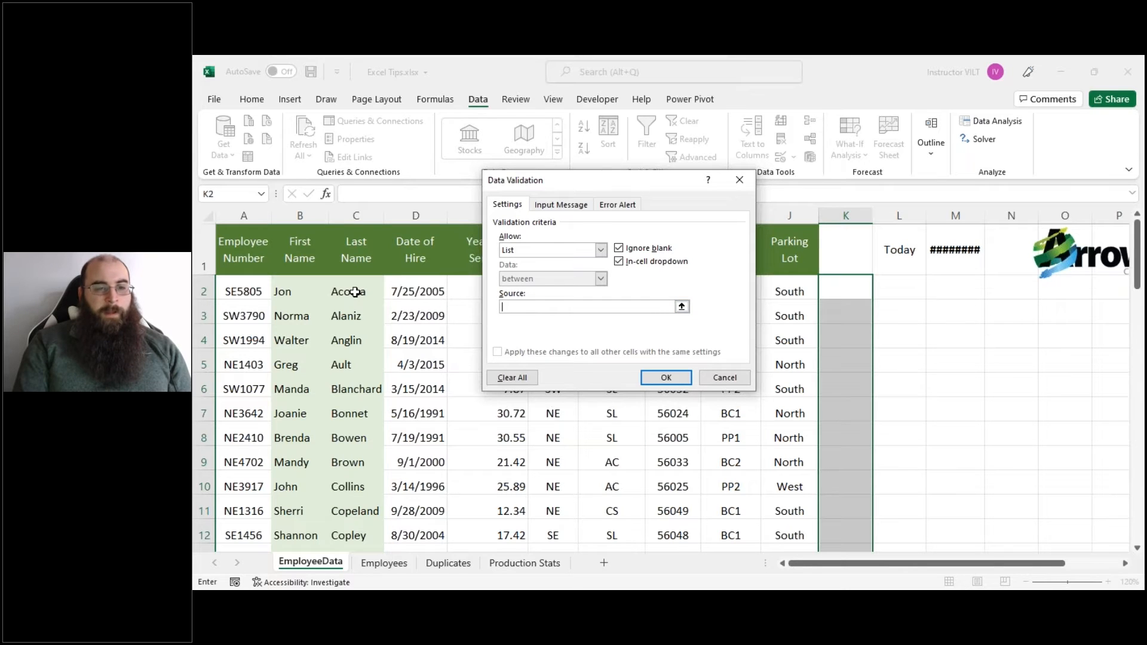
{"action": "left_click_drag", "start_coordinate": [355, 292], "coordinate": [359, 465]}
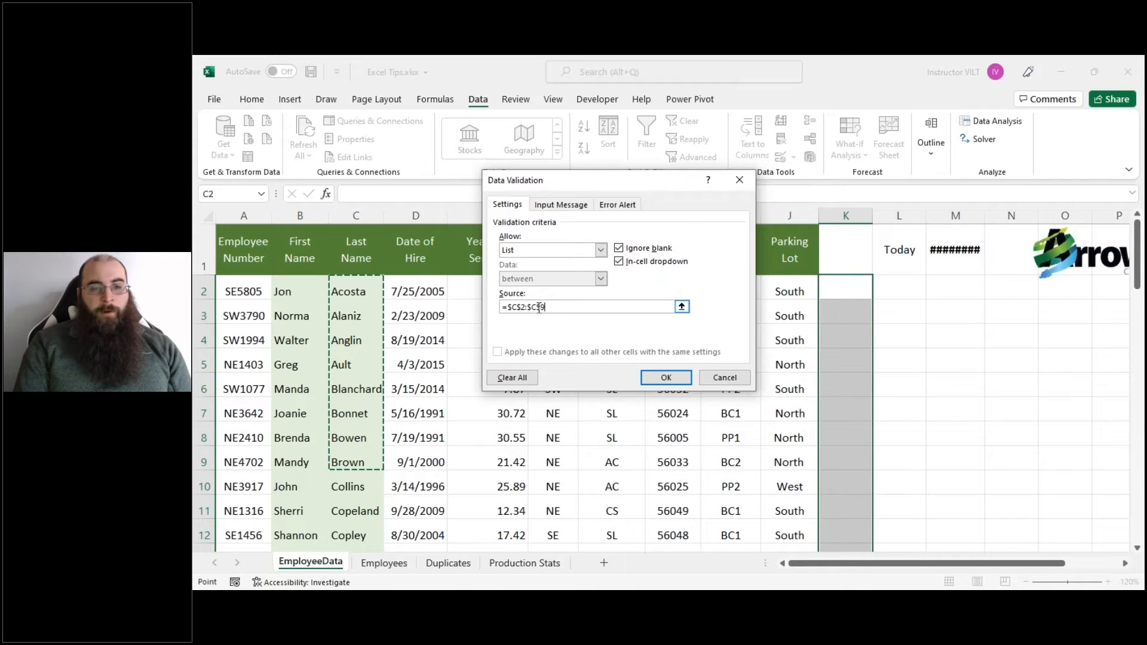
{"action": "left_click_drag", "start_coordinate": [543, 307], "coordinate": [503, 307]}
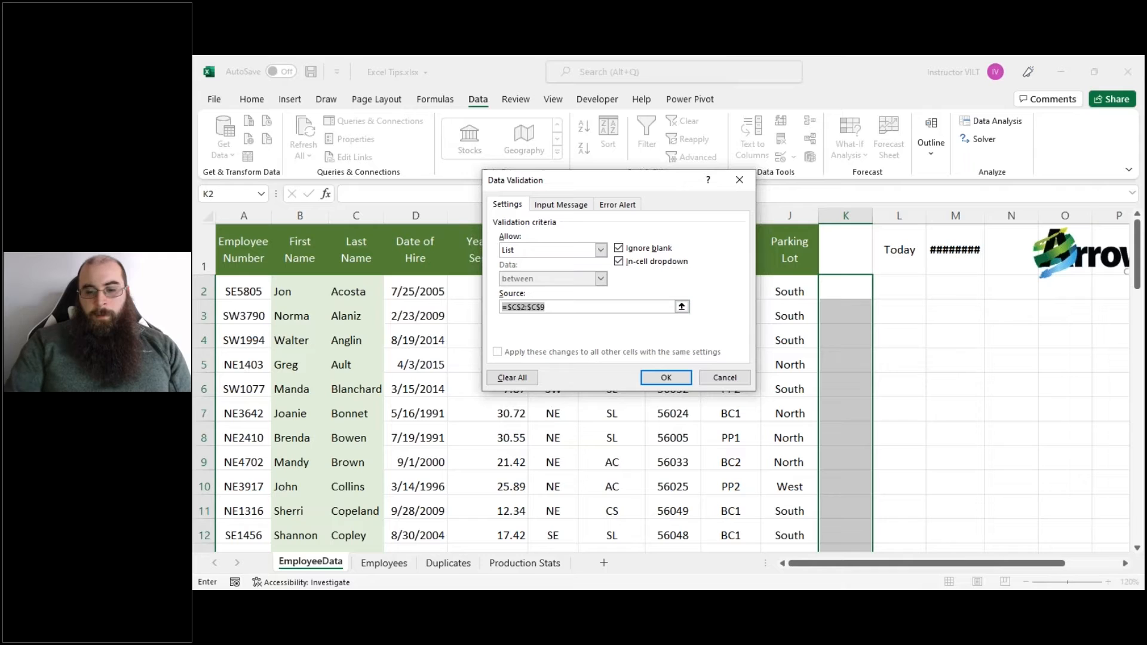
{"action": "key", "text": "BackSpace"}
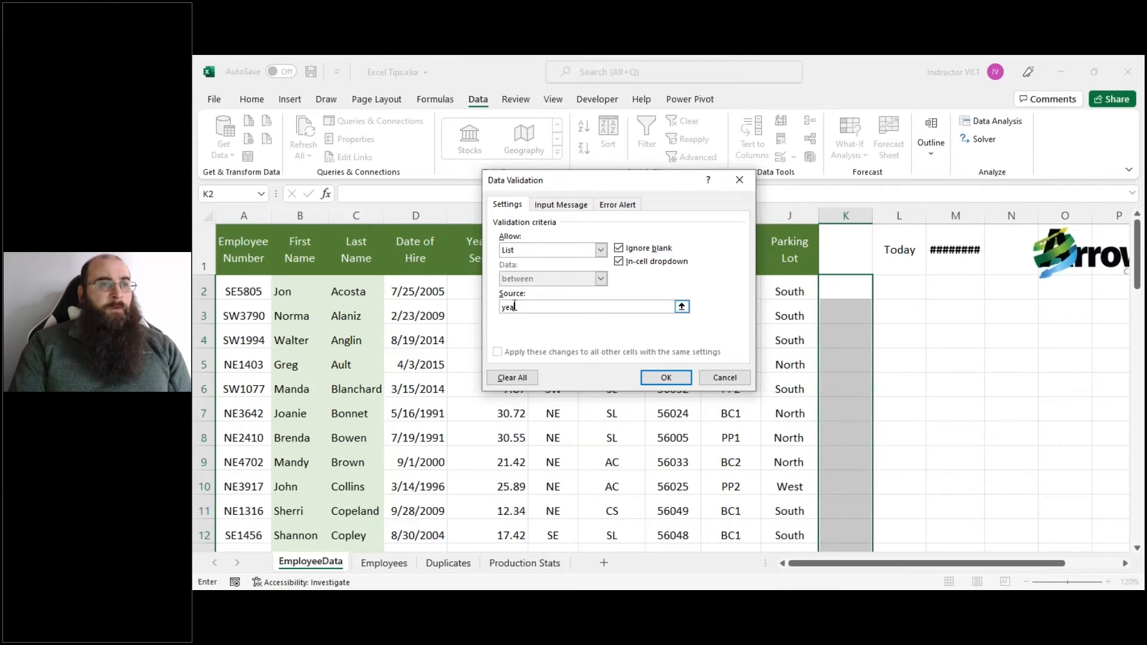
{"action": "key", "text": "BackSpace"}
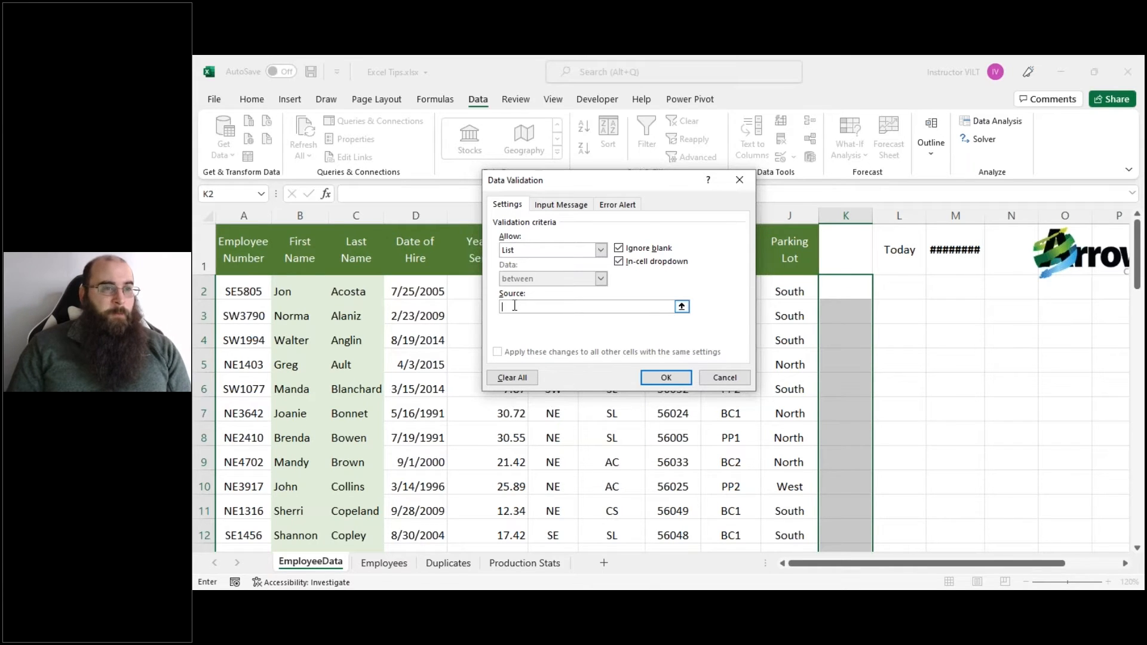
Set the validation list's source to the named range Last_Name and apply the rule.
{"action": "key", "text": "F3"}
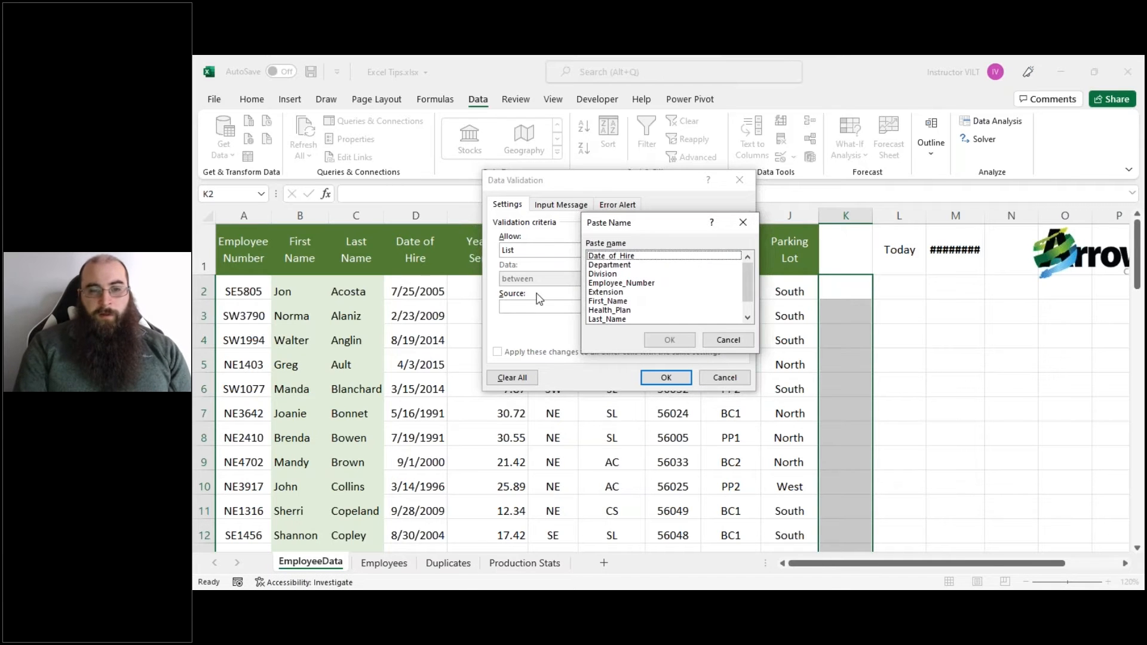
{"action": "left_click_drag", "start_coordinate": [610, 225], "coordinate": [597, 220]}
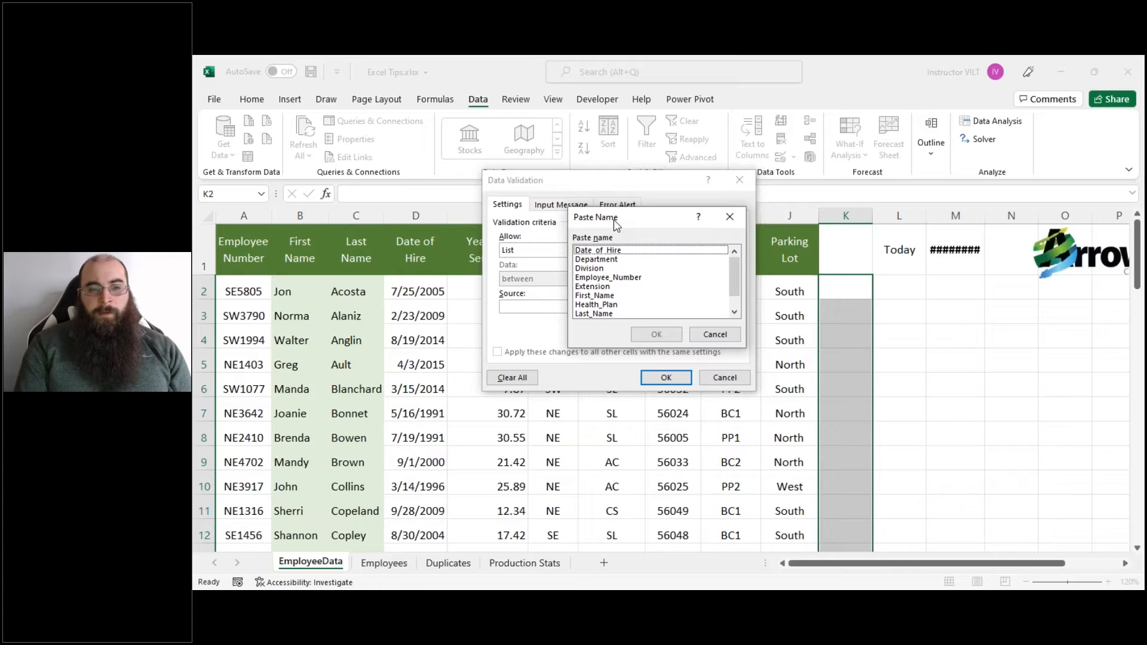
{"action": "mouse_move", "coordinate": [737, 285]}
{"action": "left_mouse_down"}
{"action": "mouse_move", "coordinate": [734, 306]}
{"action": "mouse_move", "coordinate": [730, 289]}
{"action": "left_mouse_up"}
{"action": "left_click", "coordinate": [599, 297]}
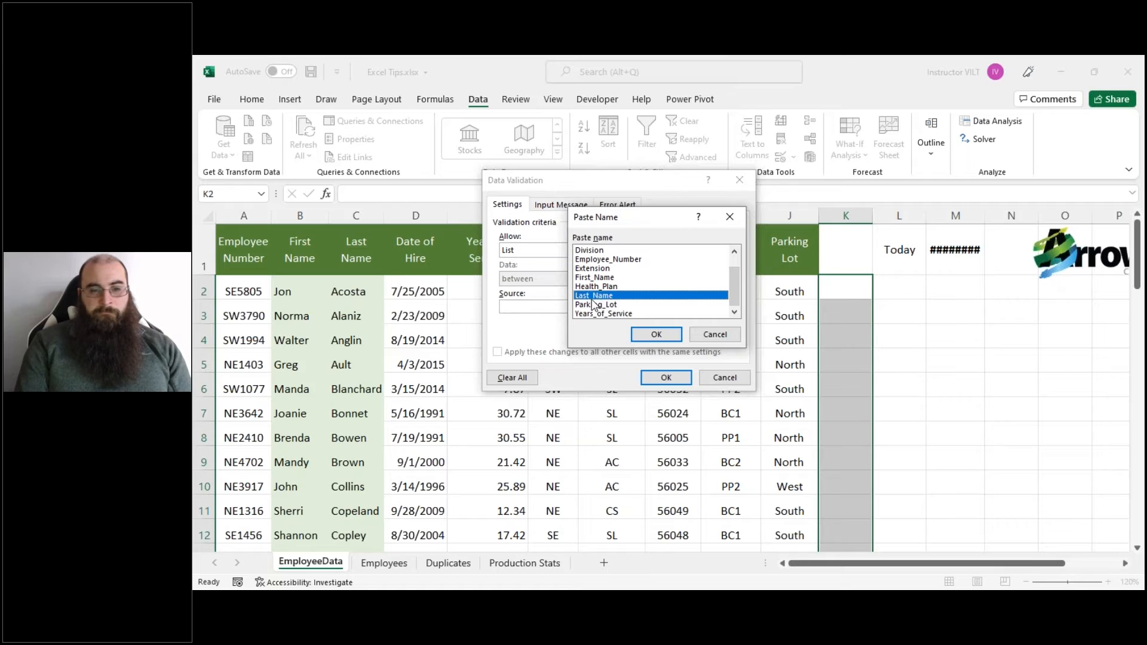
{"action": "left_click", "coordinate": [640, 333]}
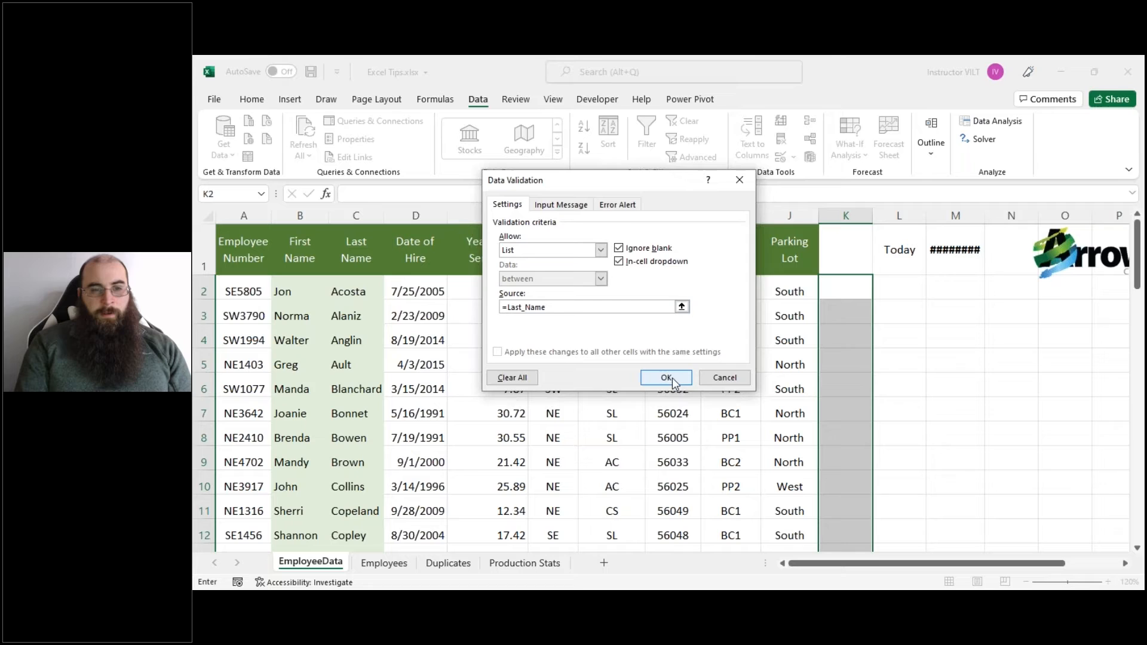
{"action": "left_click", "coordinate": [668, 378]}
Choose a last name from the dropdown list in K2 and replace it with another one from the list.
{"action": "left_click", "coordinate": [842, 308]}
{"action": "left_click", "coordinate": [840, 291]}
{"action": "left_click", "coordinate": [841, 306]}
{"action": "left_click", "coordinate": [845, 295]}
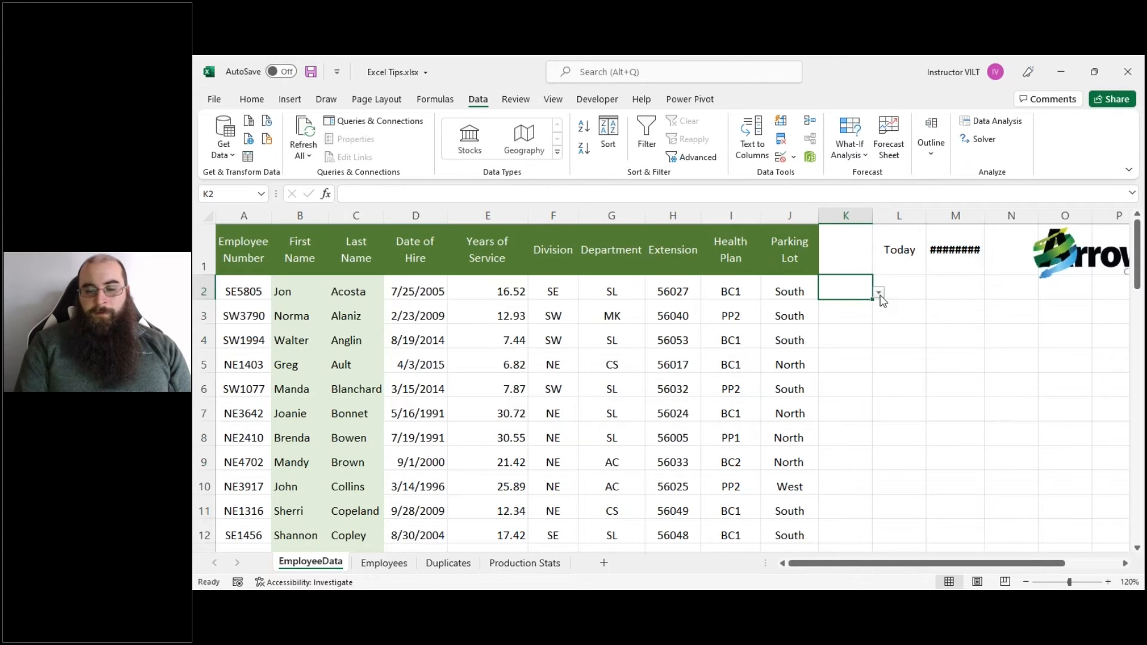
{"action": "left_click", "coordinate": [879, 292]}
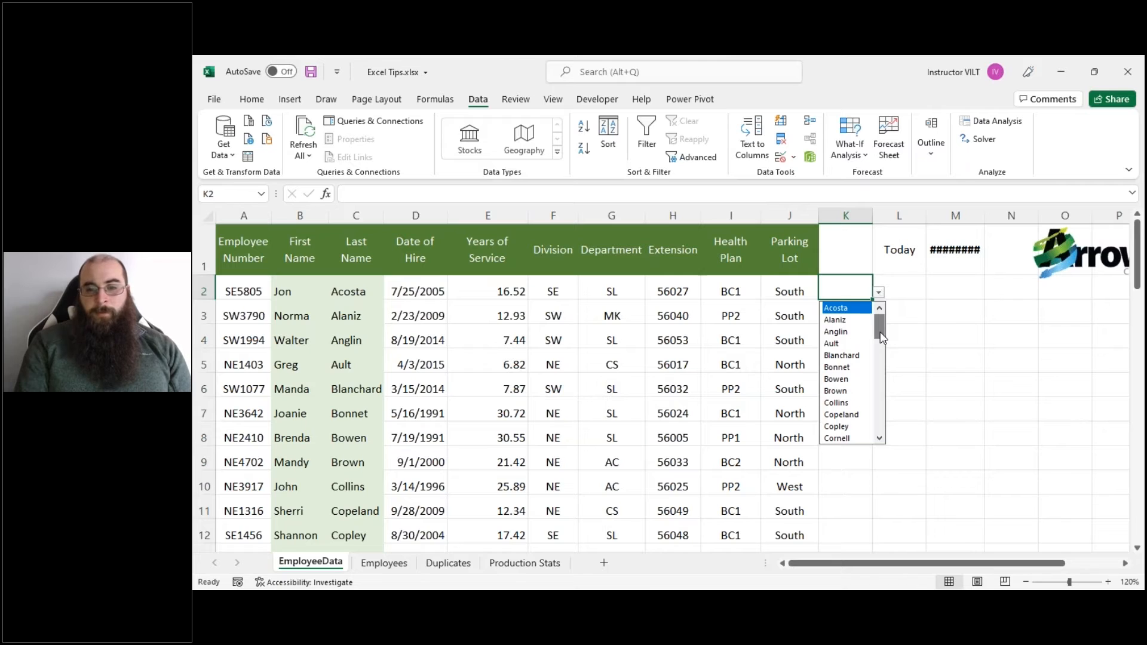
{"action": "left_click_drag", "start_coordinate": [880, 322], "coordinate": [881, 353]}
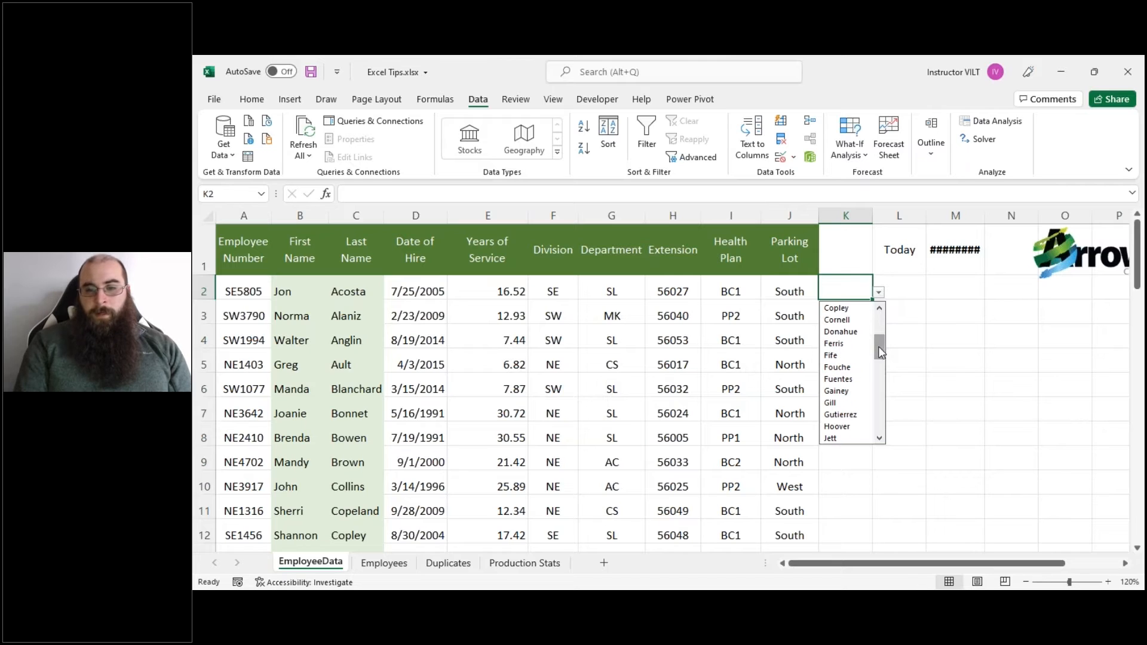
{"action": "left_click", "coordinate": [841, 332]}
{"action": "left_click", "coordinate": [880, 294]}
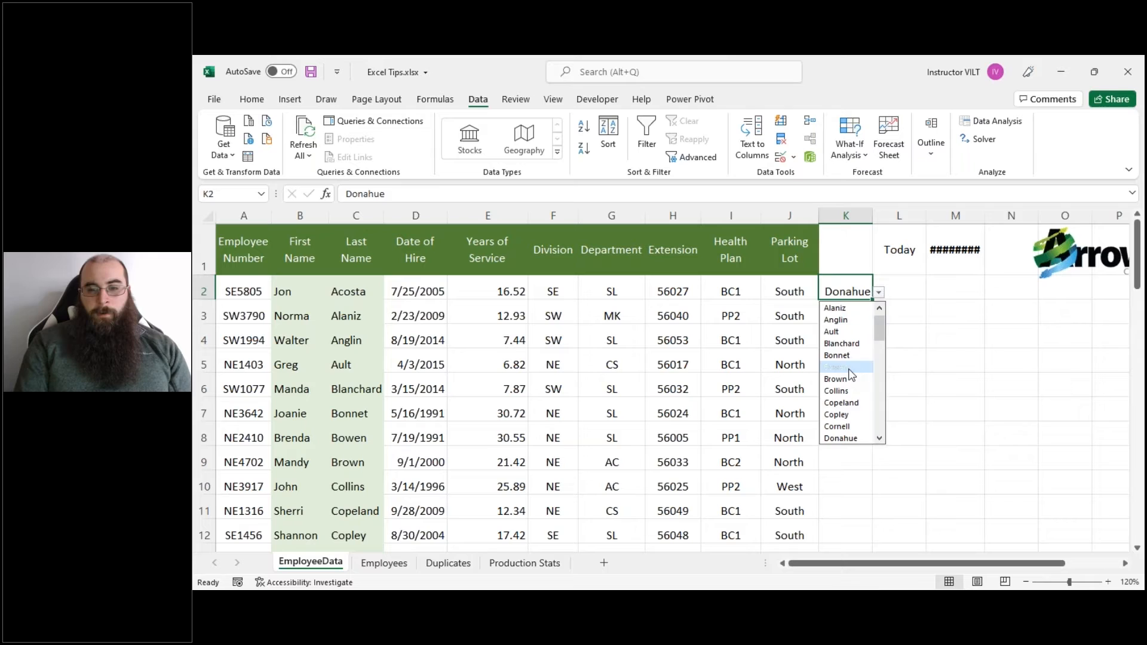
{"action": "left_click", "coordinate": [848, 376]}
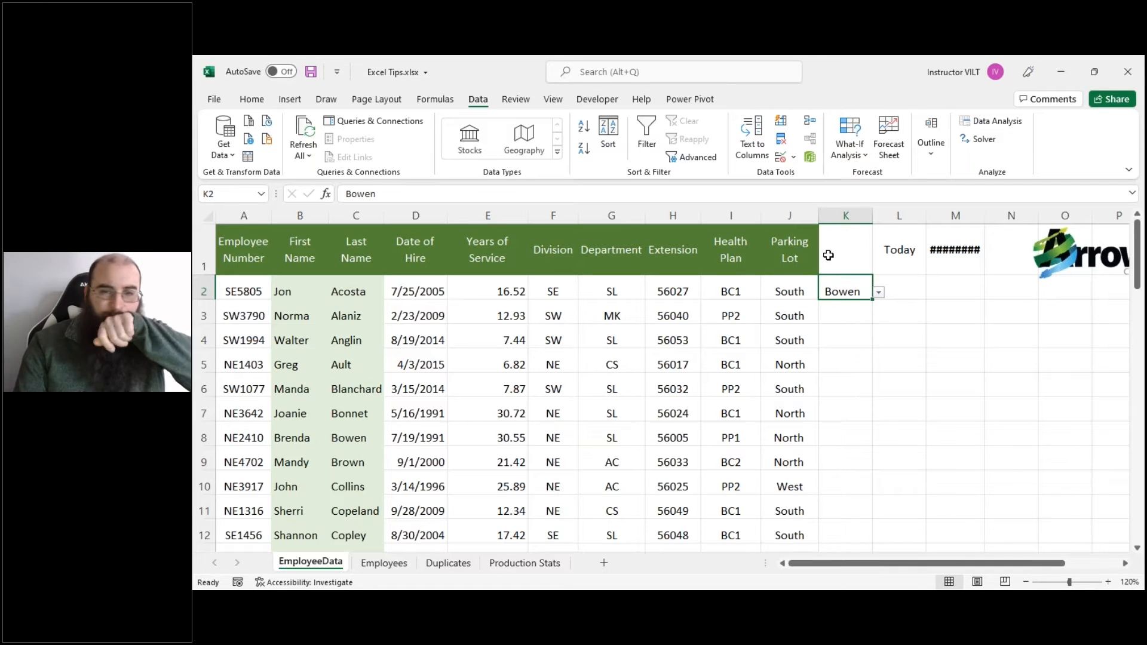
Review the data validation settings of K2 and close them without changes.
{"action": "left_click", "coordinate": [781, 158]}
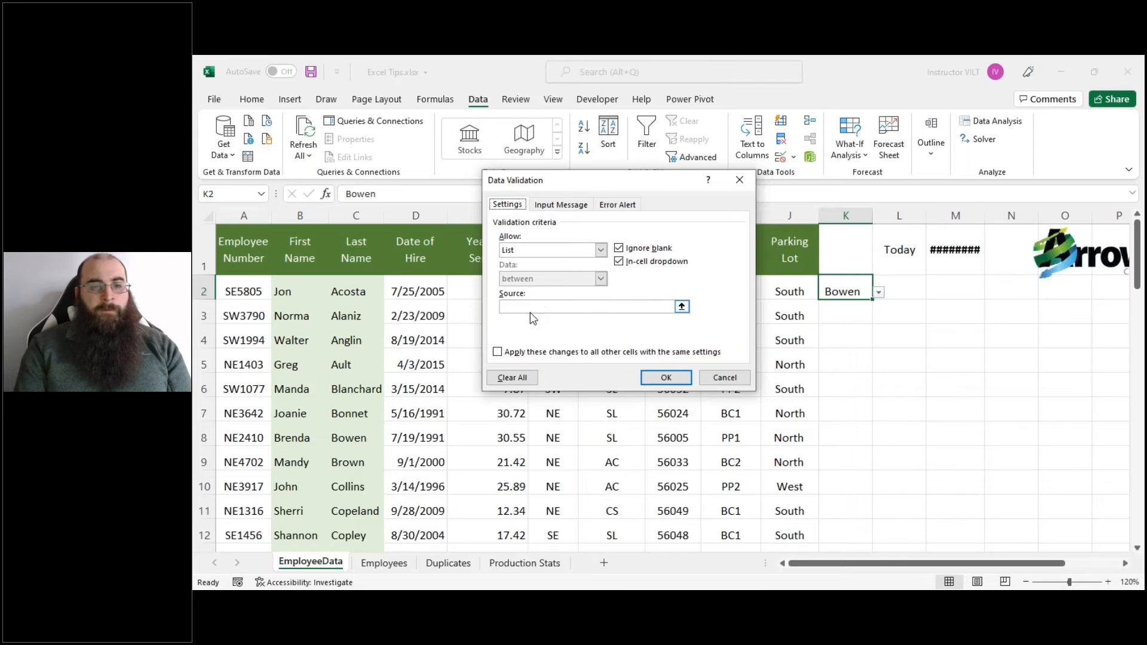
{"action": "left_click", "coordinate": [524, 257]}
{"action": "left_click", "coordinate": [524, 254]}
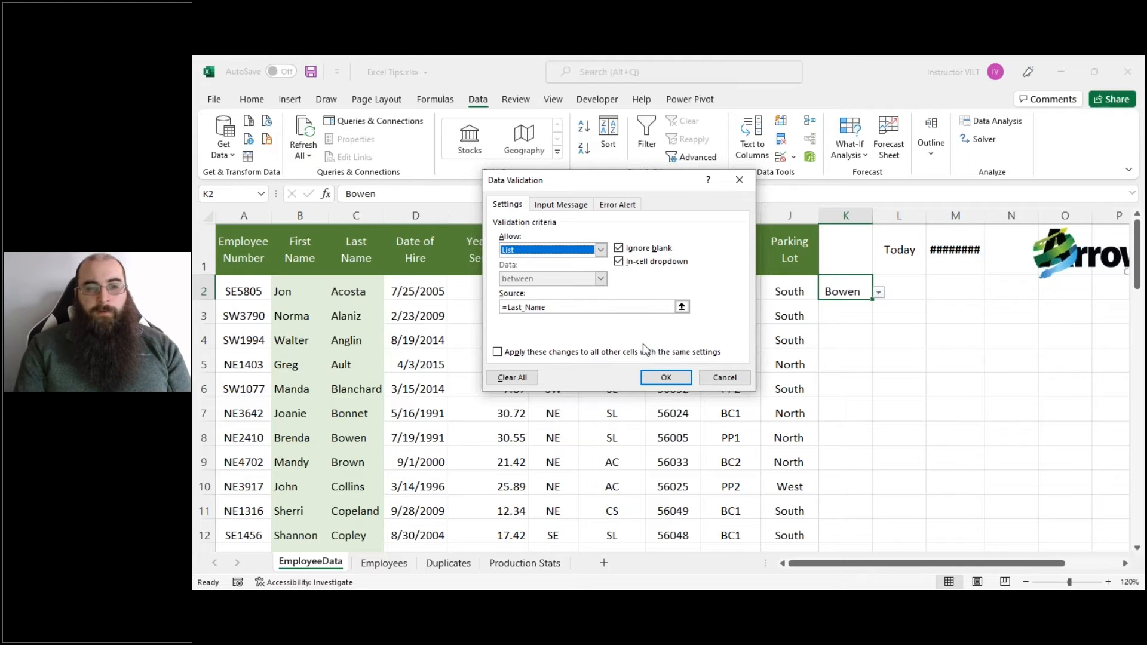
{"action": "key", "text": "Escape"}
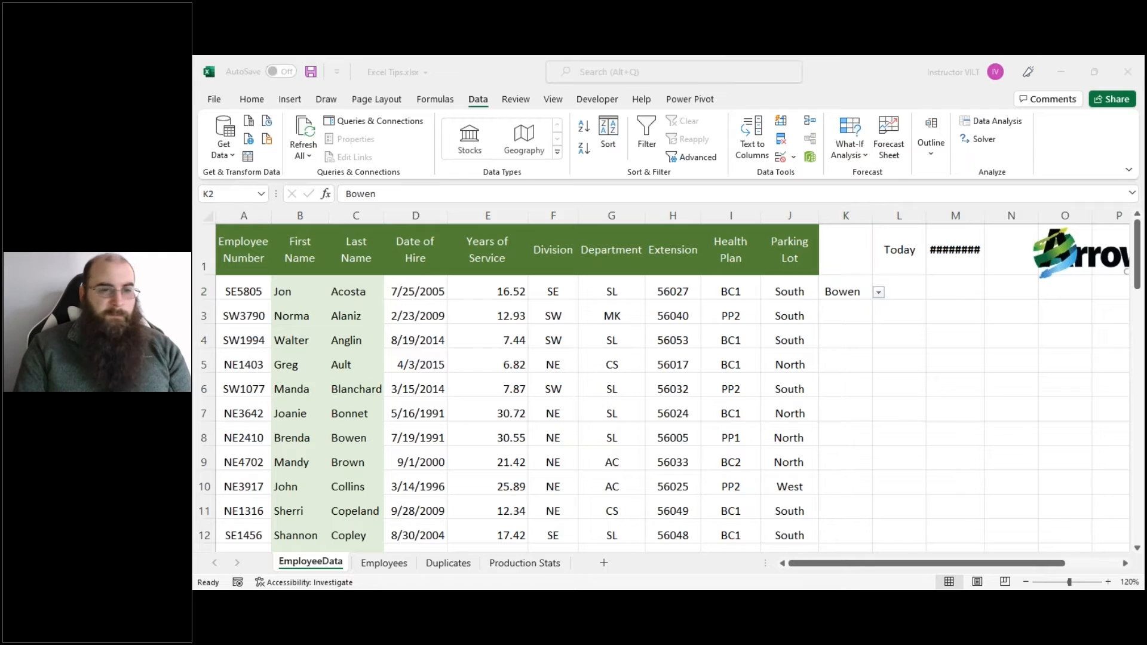
Switch to the slide show, advance the 5 Tips in Excel checklist past Creating Data Validation Lists, and return to the Excel Tips workbook.
{"action": "key", "text": "alt+Tab"}
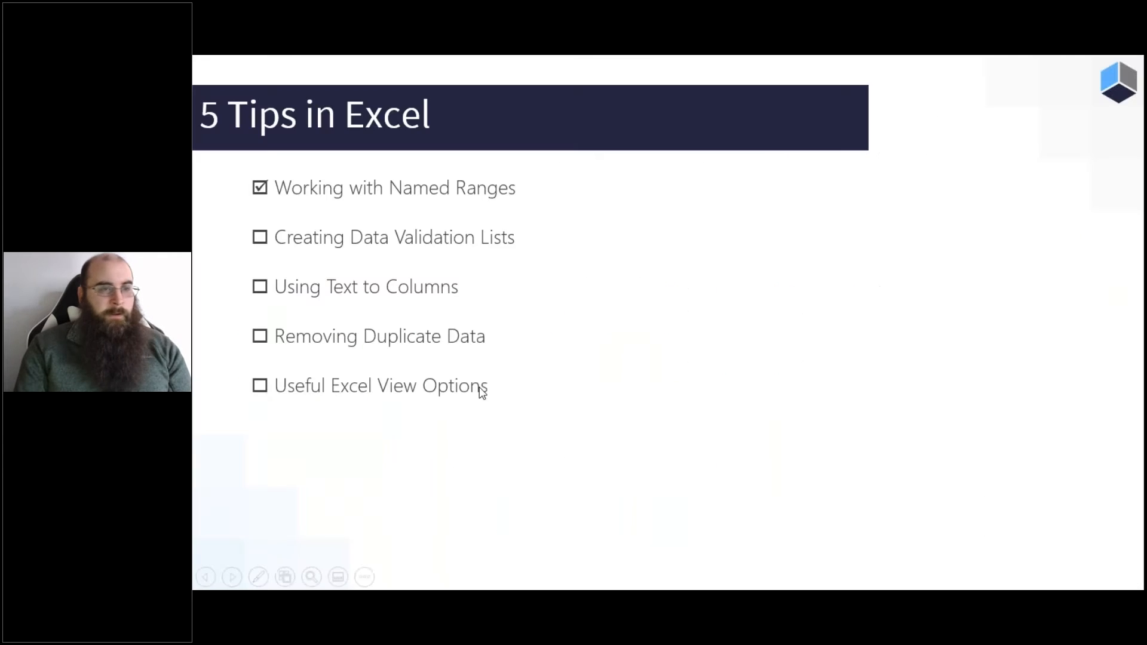
{"action": "key", "text": "Right"}
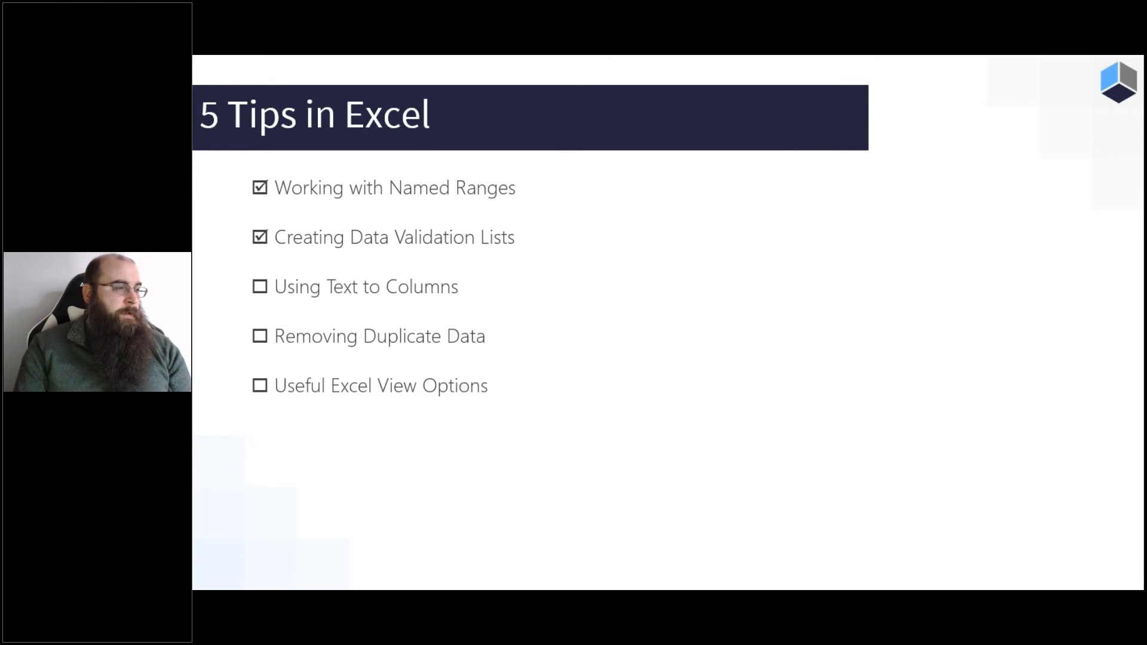
{"action": "key", "text": "alt+Tab"}
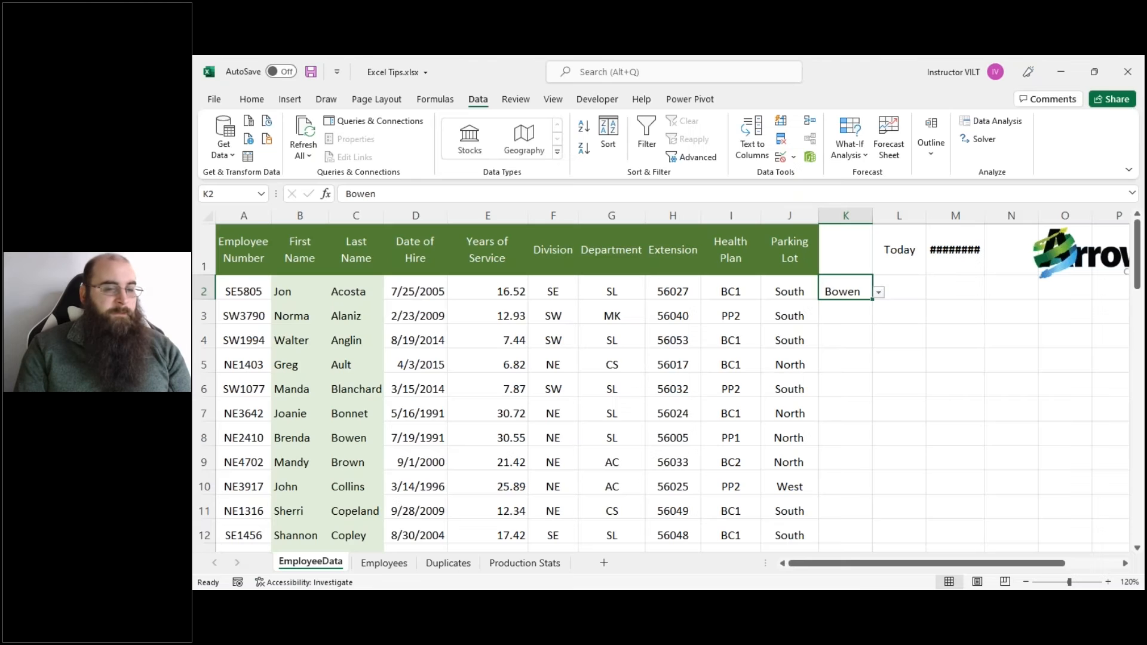
Open the Employees sheet at 140% zoom and examine how the Name and Ext. columns combine their data.
{"action": "left_click", "coordinate": [376, 564]}
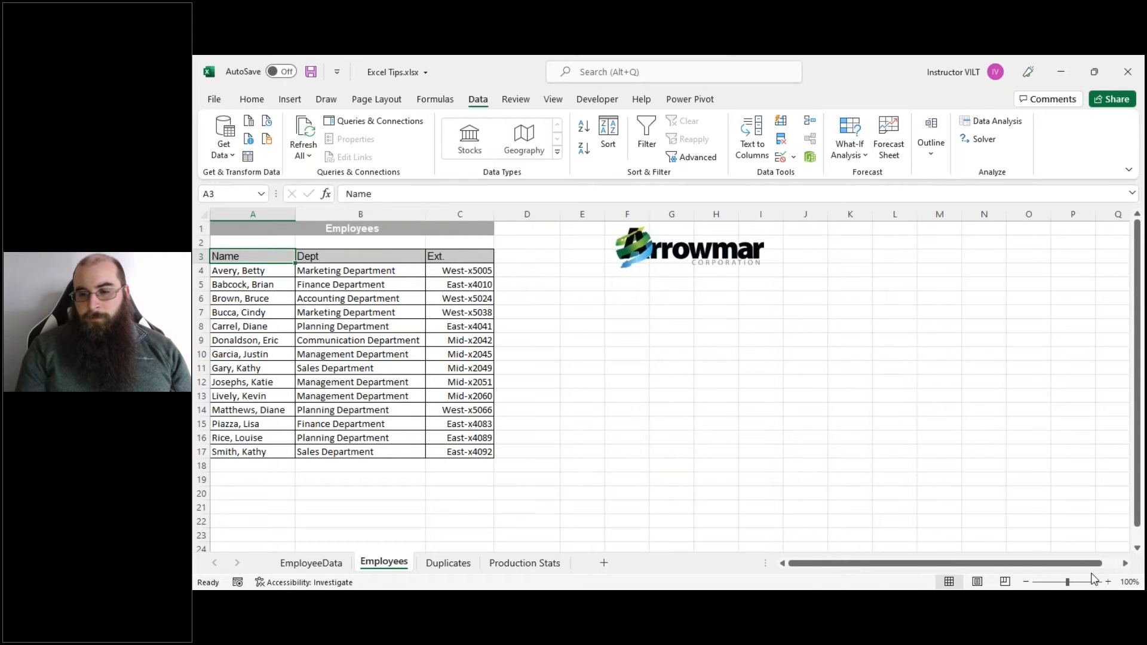
{"action": "left_click", "coordinate": [1108, 582]}
{"action": "left_click", "coordinate": [1108, 581]}
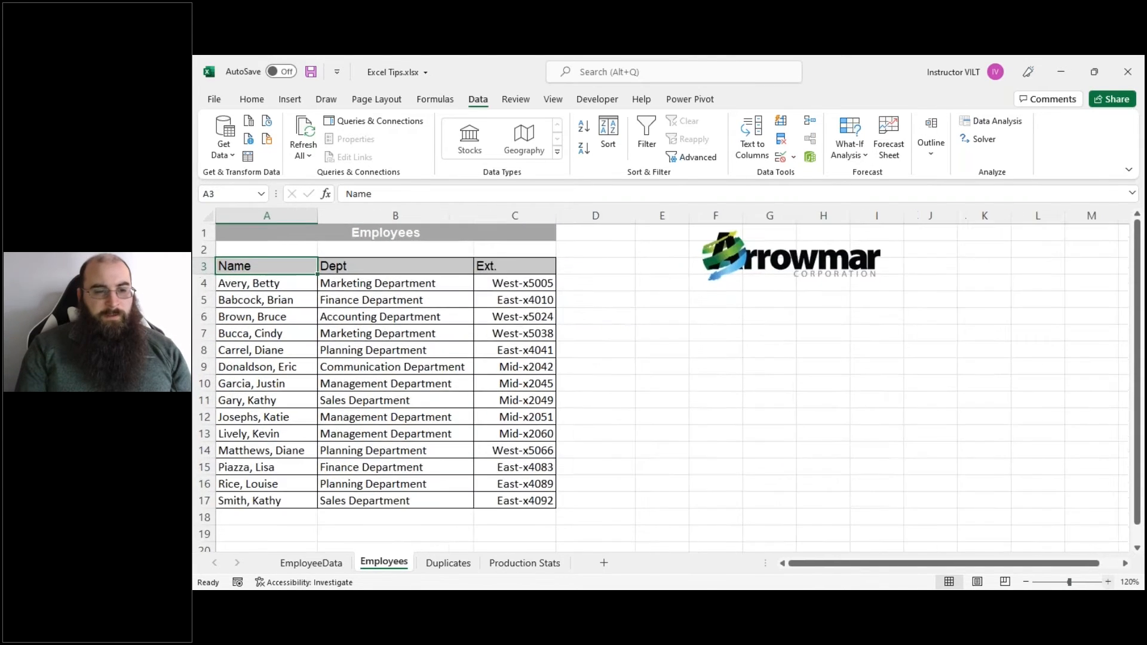
{"action": "left_click", "coordinate": [1108, 581]}
{"action": "left_click", "coordinate": [1108, 582]}
{"action": "left_click_drag", "start_coordinate": [1138, 382], "coordinate": [1138, 388]}
{"action": "left_click", "coordinate": [255, 272]}
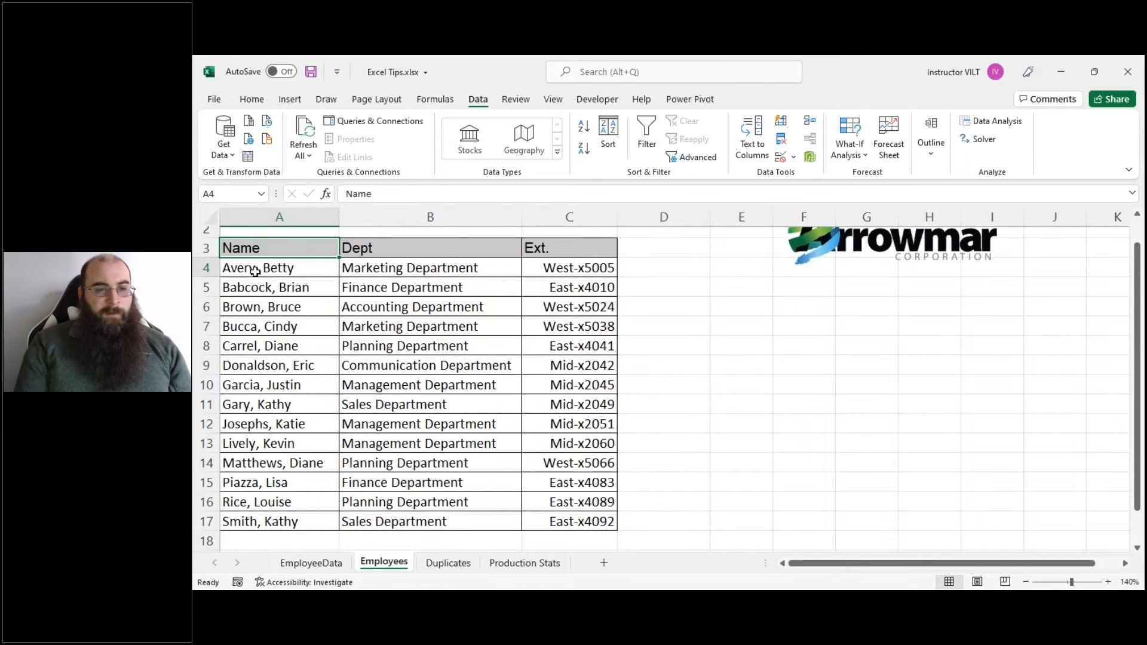
{"action": "left_click_drag", "start_coordinate": [256, 272], "coordinate": [272, 312]}
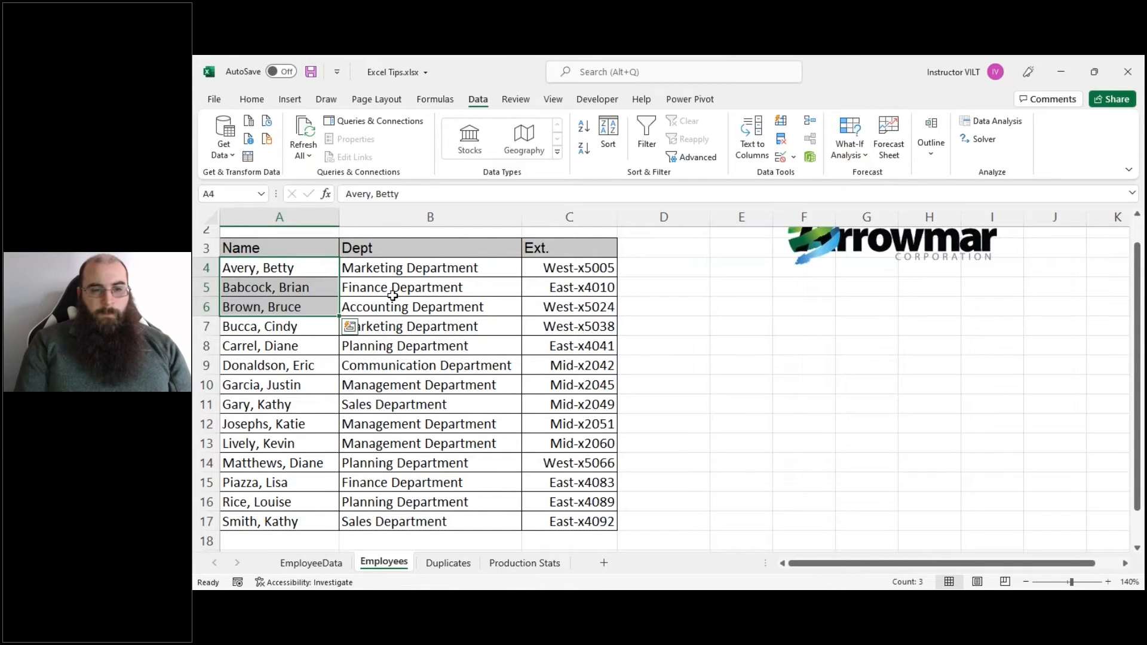
{"action": "left_click", "coordinate": [588, 266]}
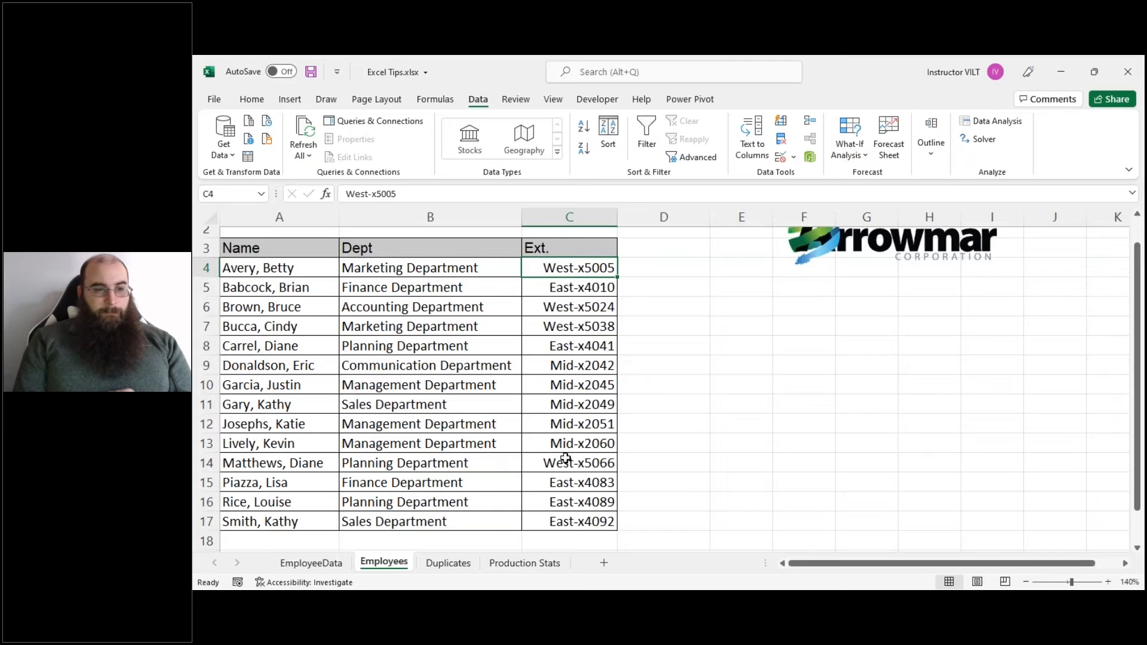
{"action": "left_click", "coordinate": [257, 268]}
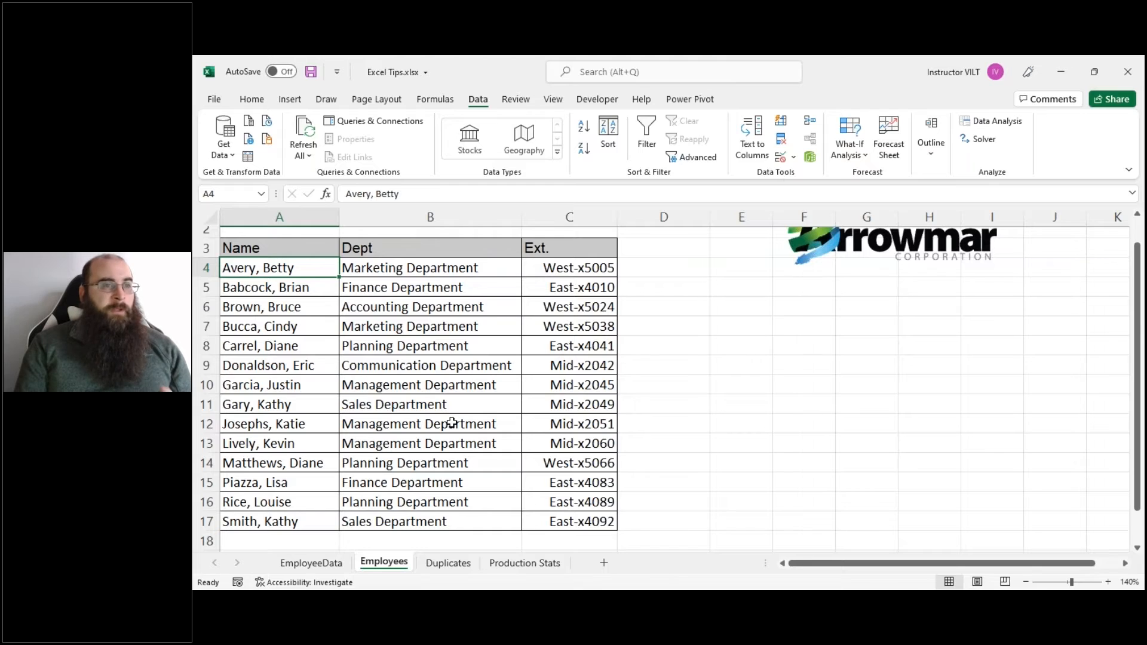
Insert an empty column between the Name and Dept columns.
{"action": "left_click", "coordinate": [389, 218]}
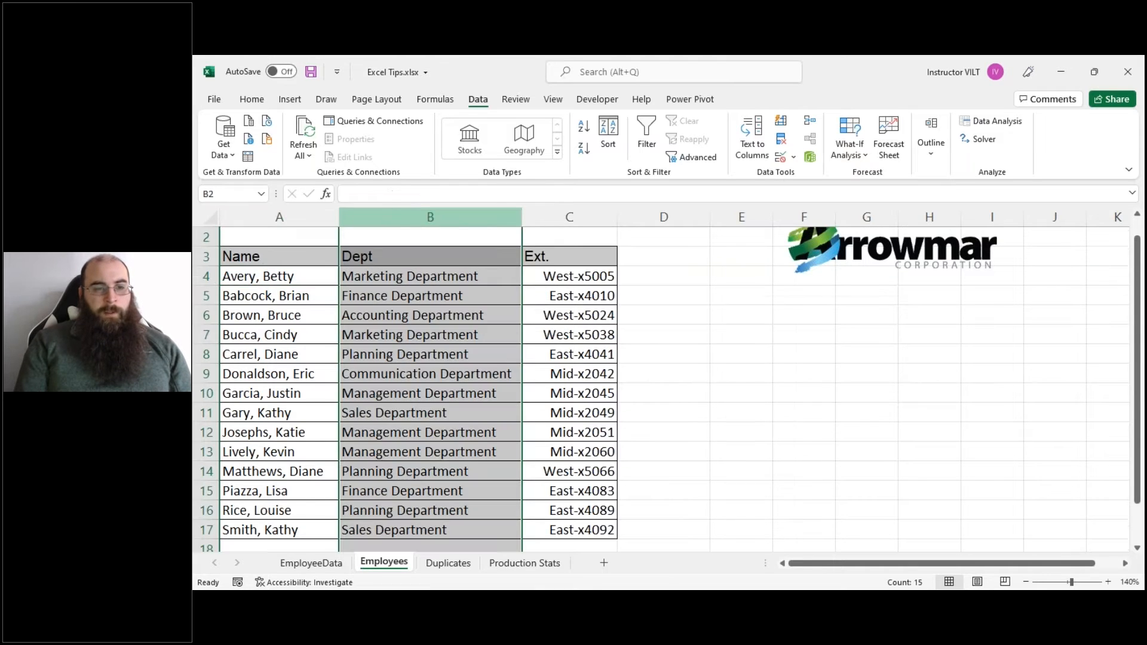
{"action": "right_click", "coordinate": [391, 219]}
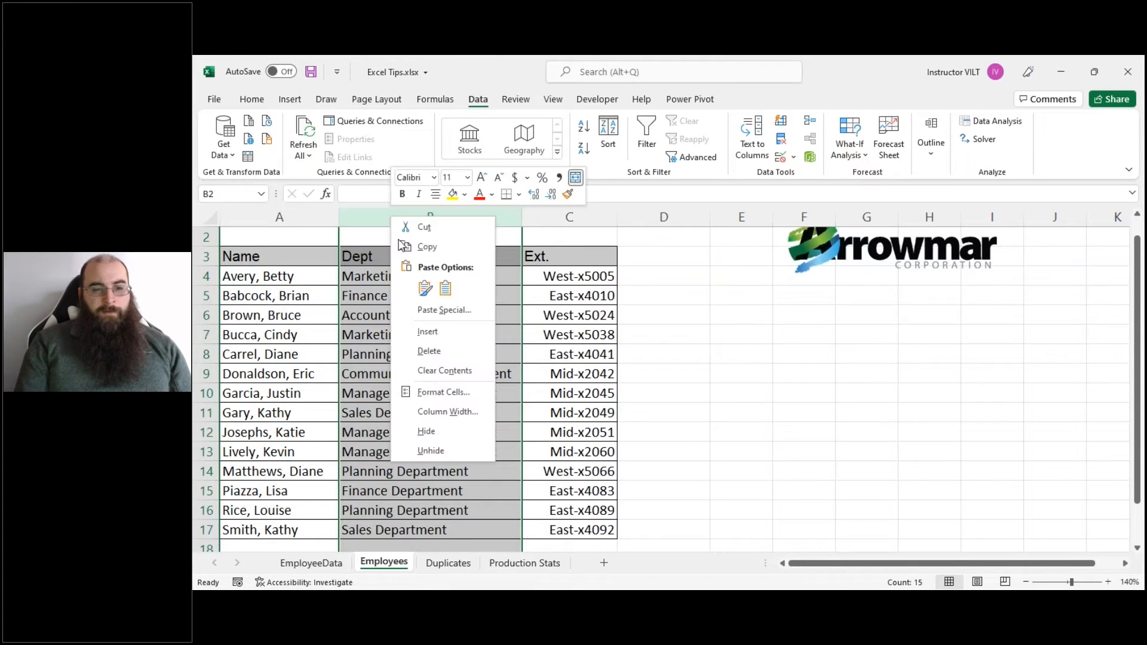
{"action": "left_click", "coordinate": [445, 337]}
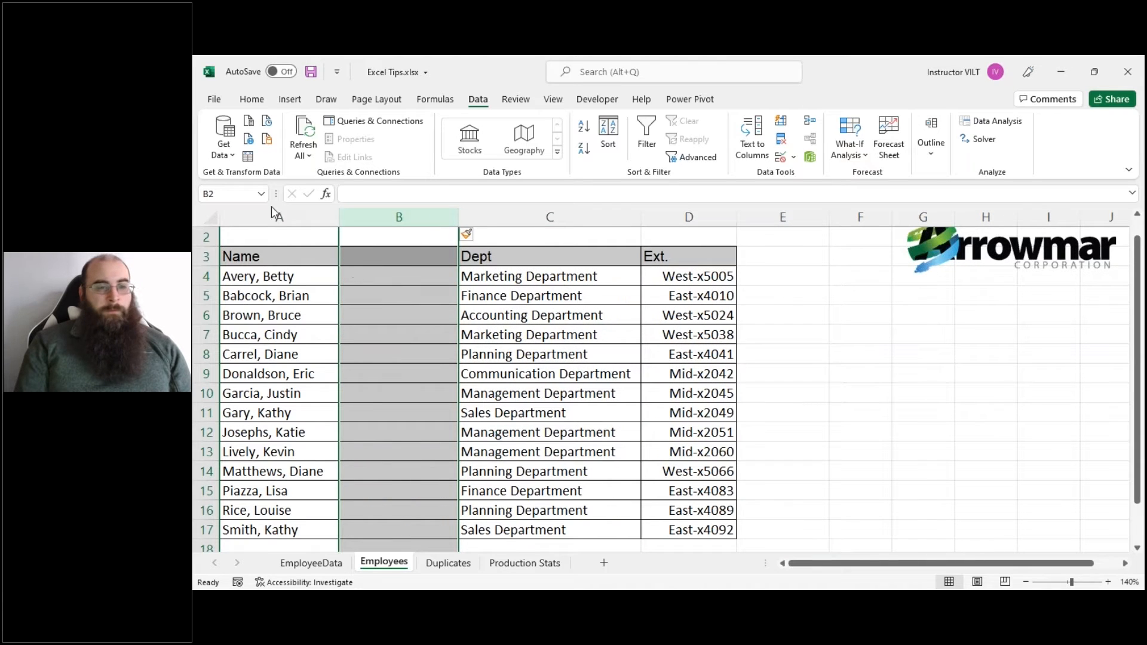
Start Text to Columns on A4:A17 with delimited data, replacing the tab delimiter with comma and space.
{"action": "left_click", "coordinate": [288, 276]}
{"action": "left_click_drag", "start_coordinate": [303, 315], "coordinate": [302, 524]}
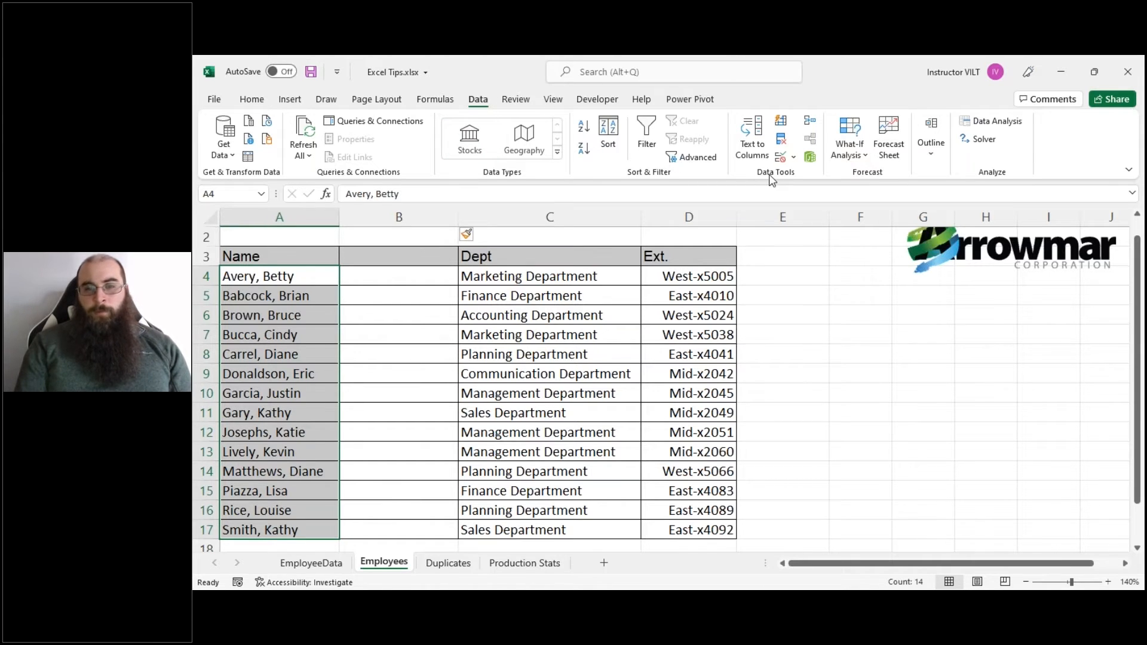
{"action": "left_click", "coordinate": [756, 139]}
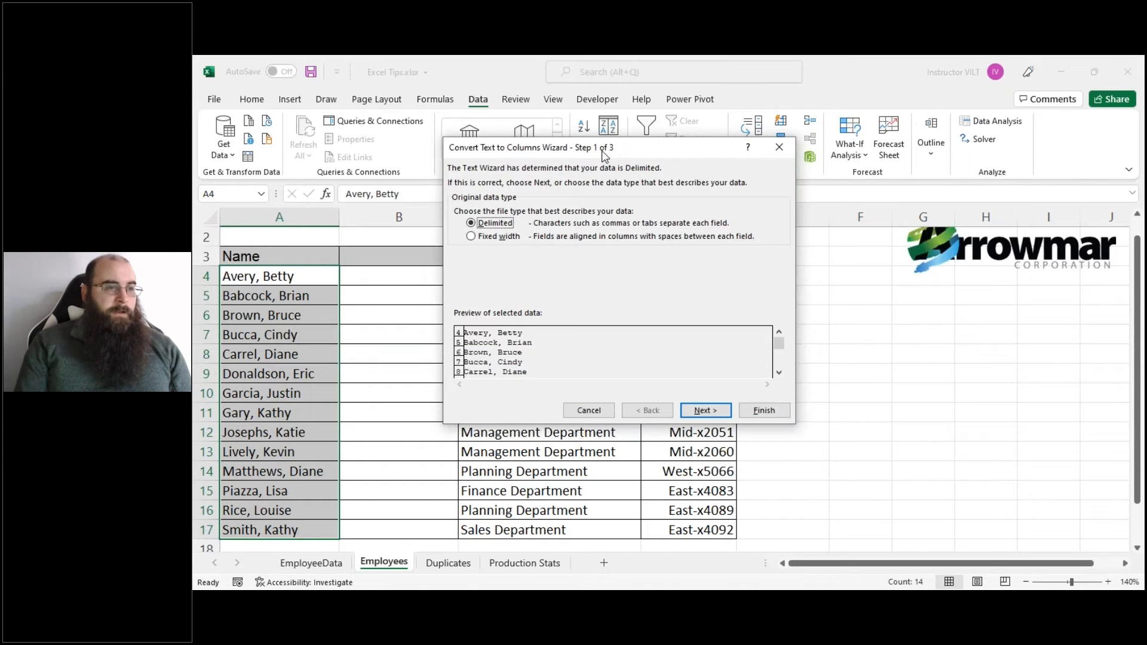
{"action": "left_click_drag", "start_coordinate": [602, 151], "coordinate": [617, 143]}
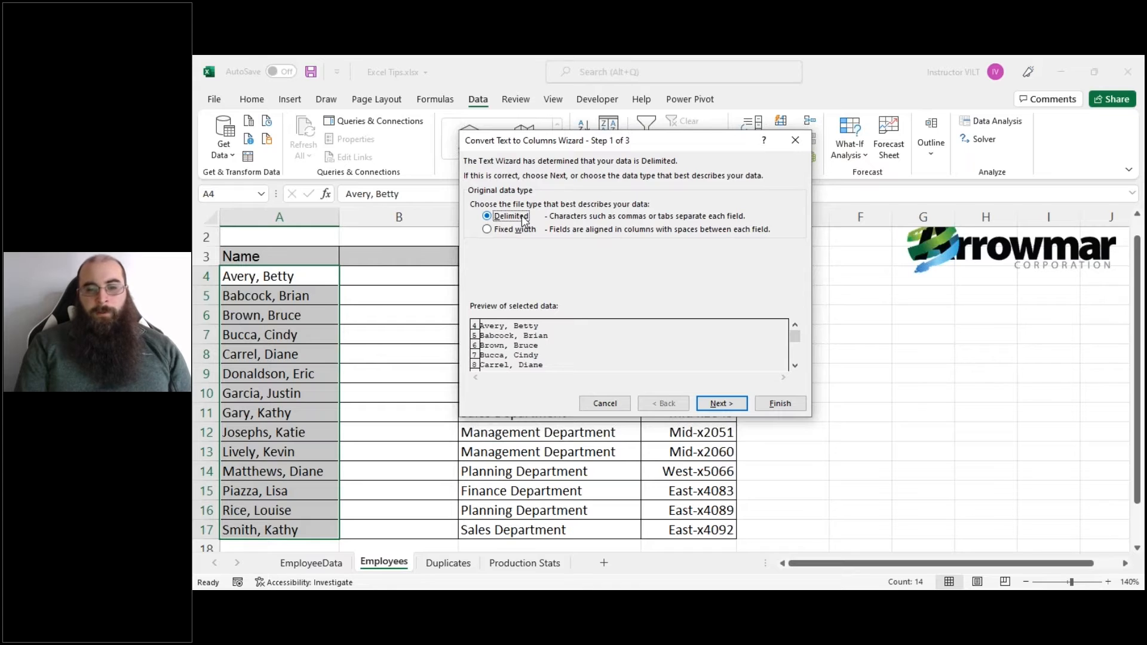
{"action": "left_click", "coordinate": [718, 404]}
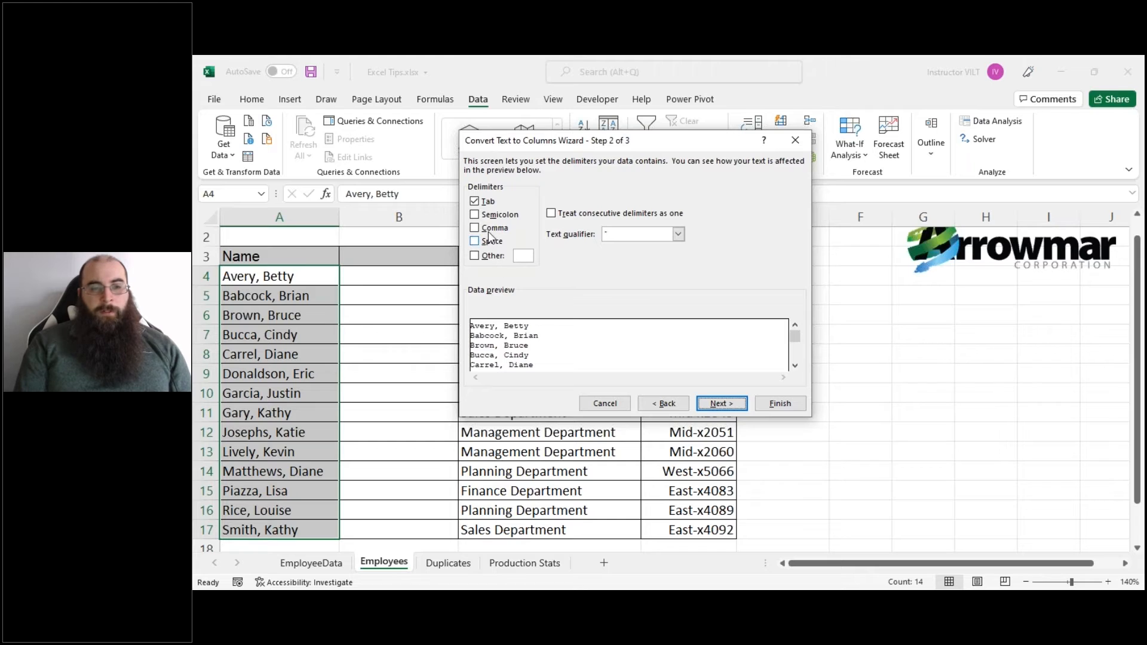
{"action": "left_click", "coordinate": [480, 205]}
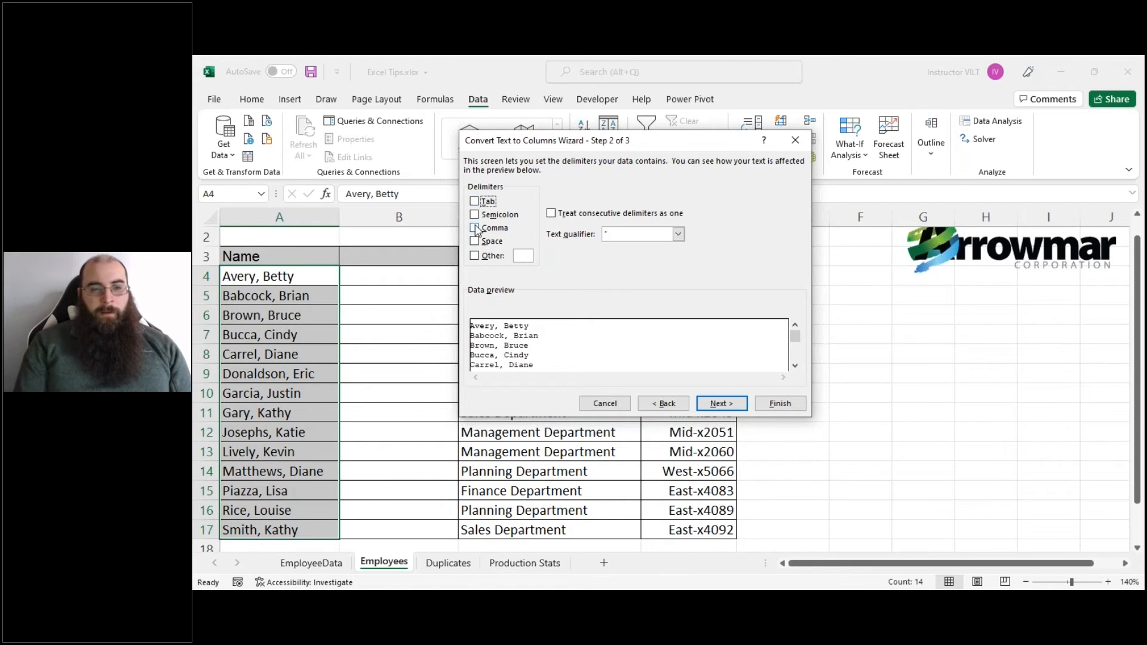
{"action": "left_click", "coordinate": [475, 227]}
{"action": "left_click", "coordinate": [475, 242]}
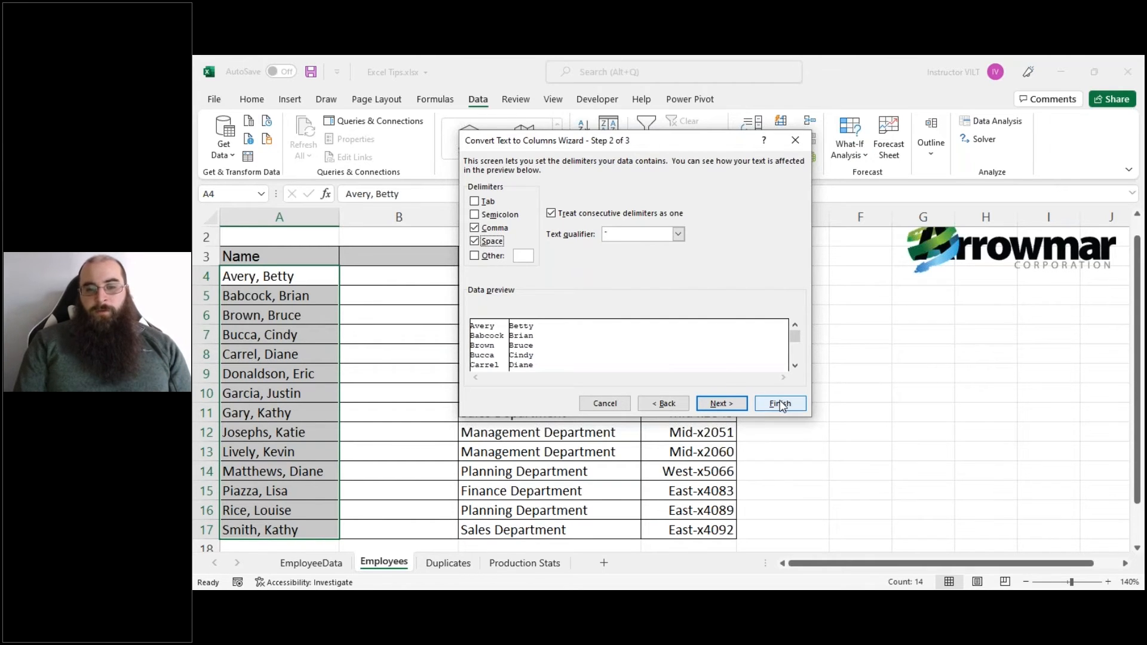
Keep the General format for both name parts, finish the split at $A$4, and allow the existing data to be replaced.
{"action": "left_click", "coordinate": [725, 408]}
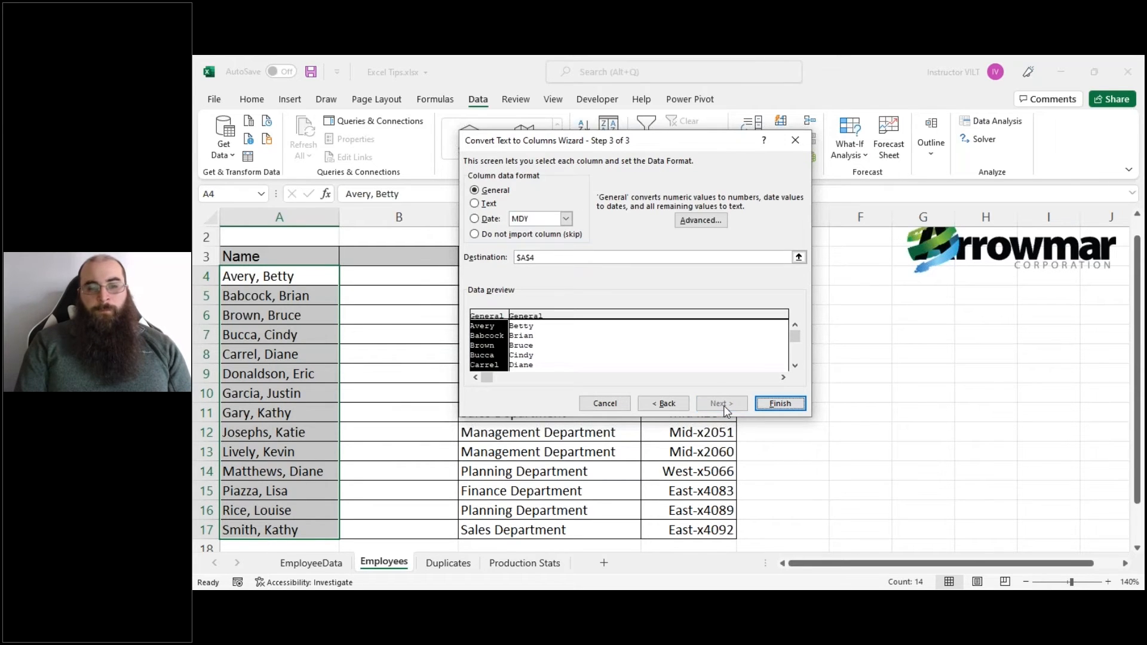
{"action": "left_click", "coordinate": [536, 331]}
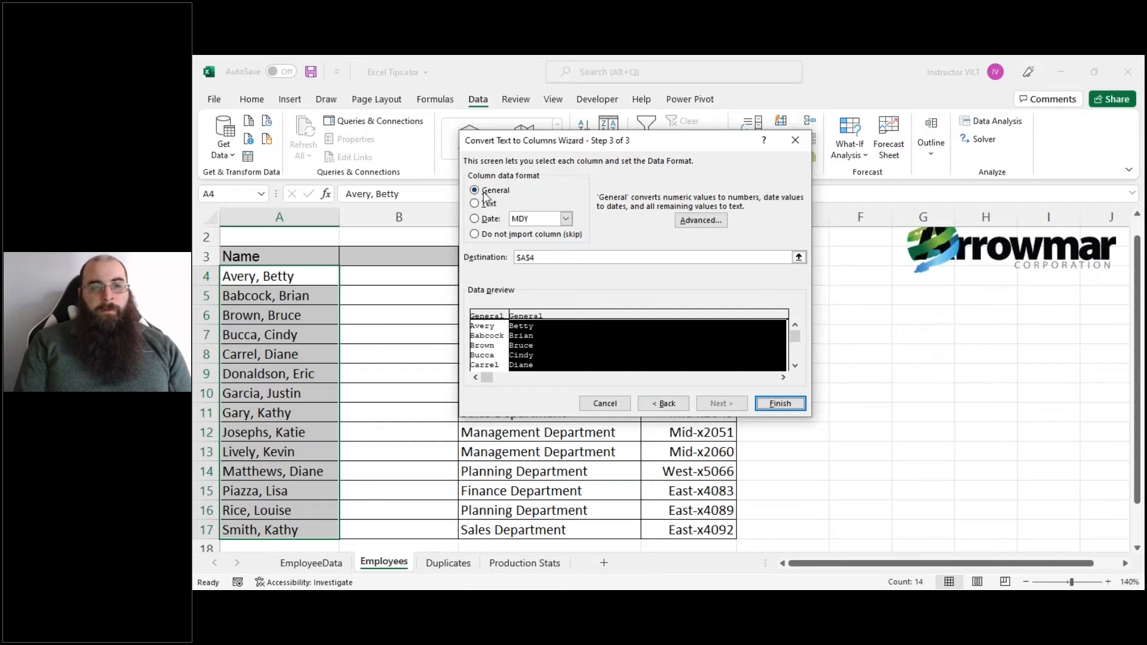
{"action": "left_click", "coordinate": [494, 345]}
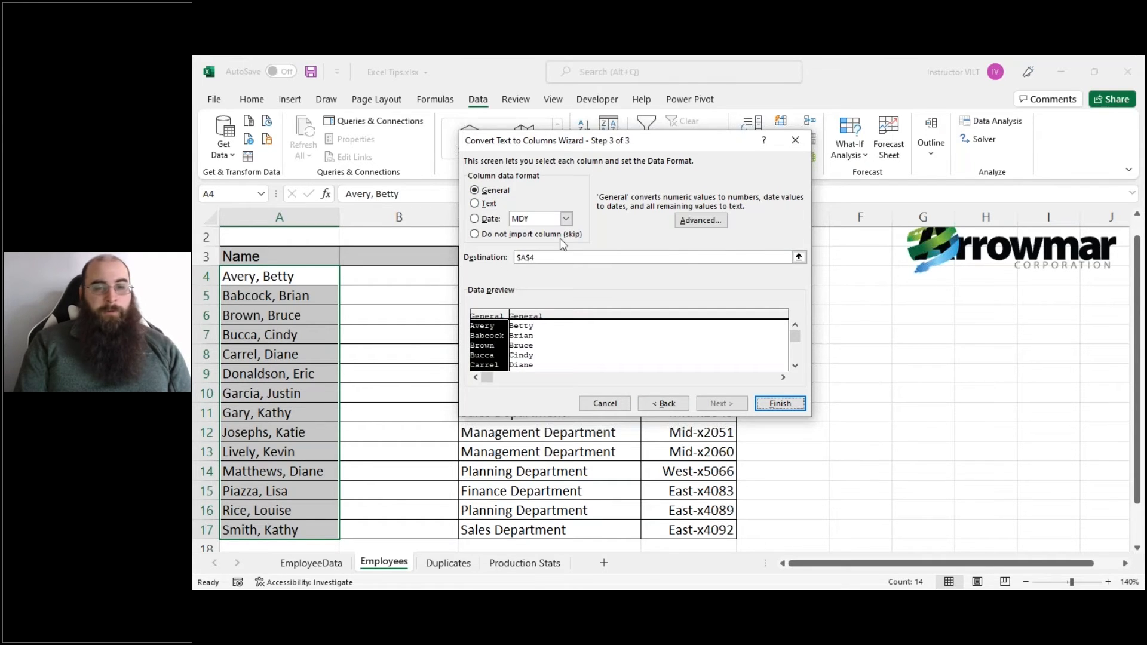
{"action": "left_click", "coordinate": [768, 403]}
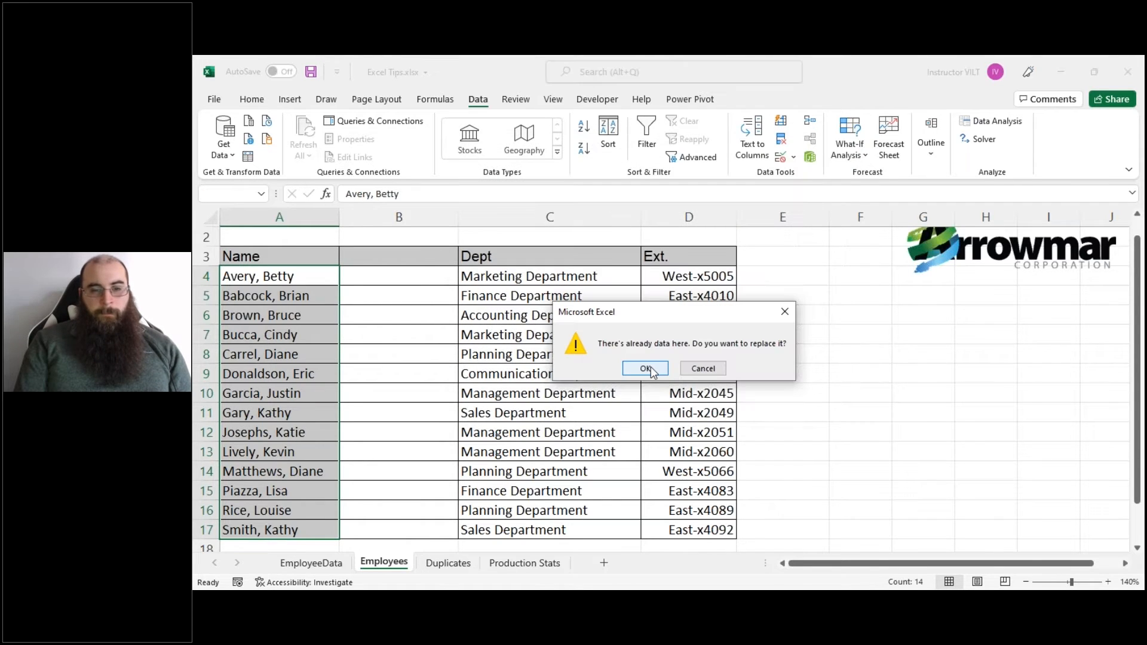
{"action": "left_click", "coordinate": [650, 368]}
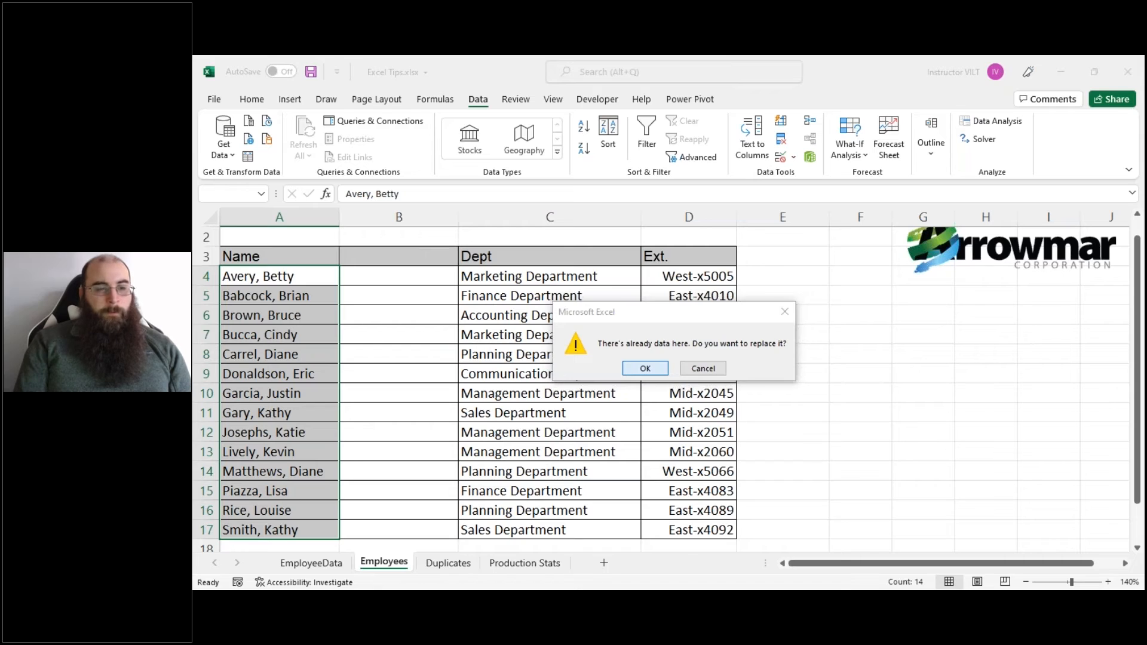
{"action": "key", "text": "Right"}
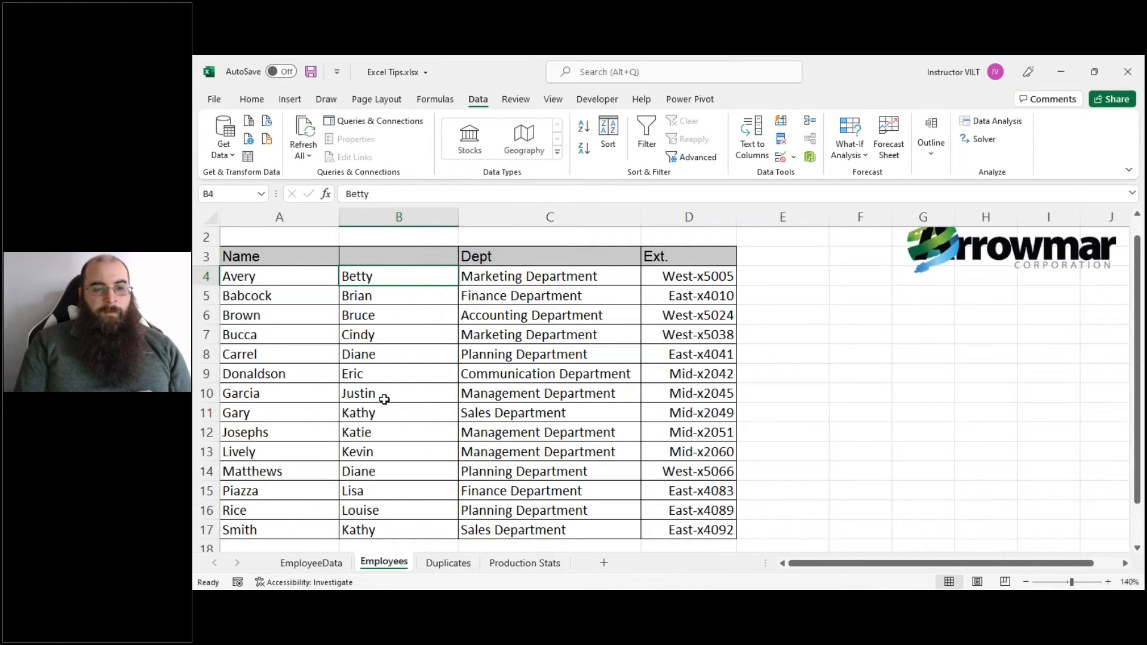
{"action": "left_click", "coordinate": [384, 291]}
Start Text to Columns on the Ext. values in D4:D17, replacing the comma and space delimiters with a custom hyphen (-).
{"action": "left_click", "coordinate": [693, 276]}
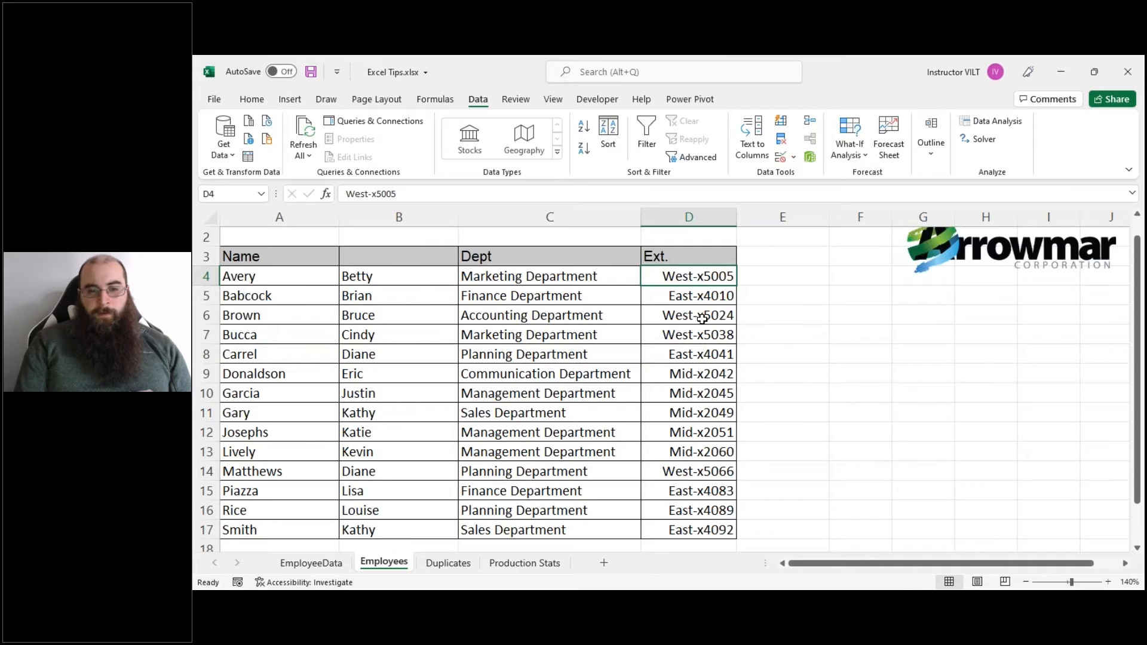
{"action": "left_click_drag", "start_coordinate": [693, 275], "coordinate": [697, 529]}
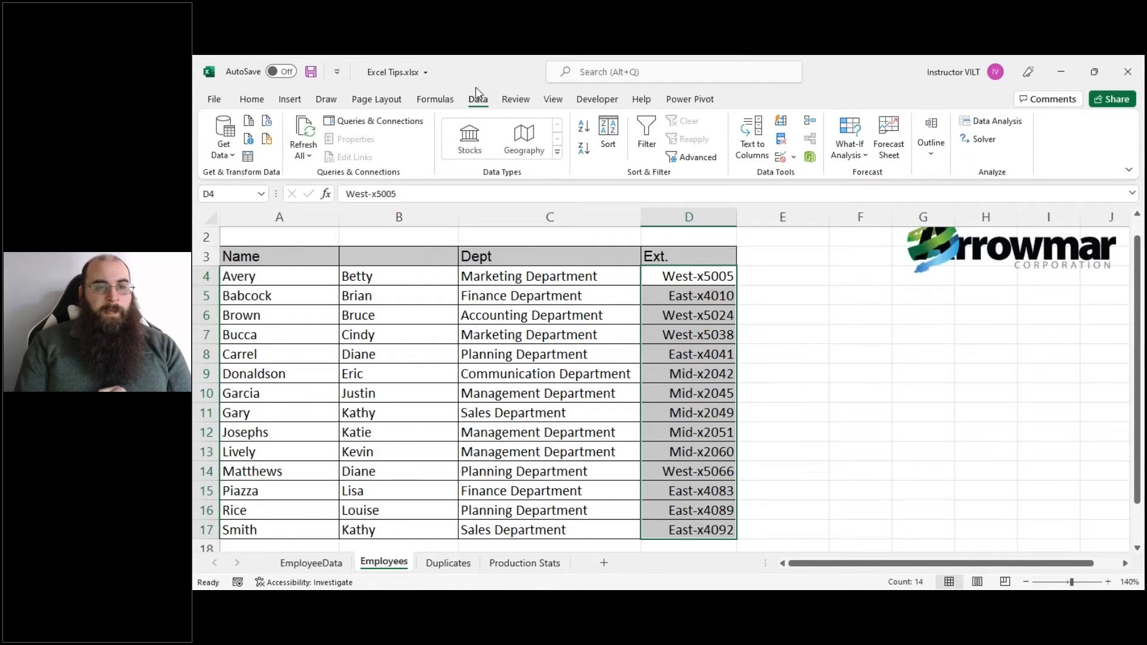
{"action": "left_click", "coordinate": [750, 163]}
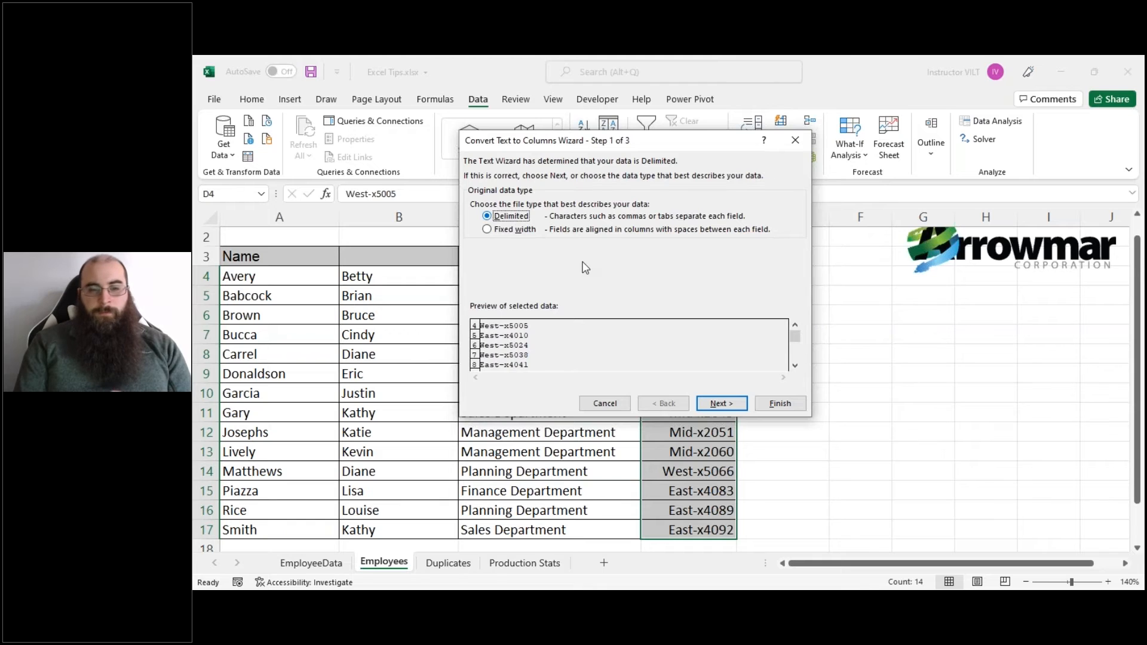
{"action": "left_click", "coordinate": [717, 404]}
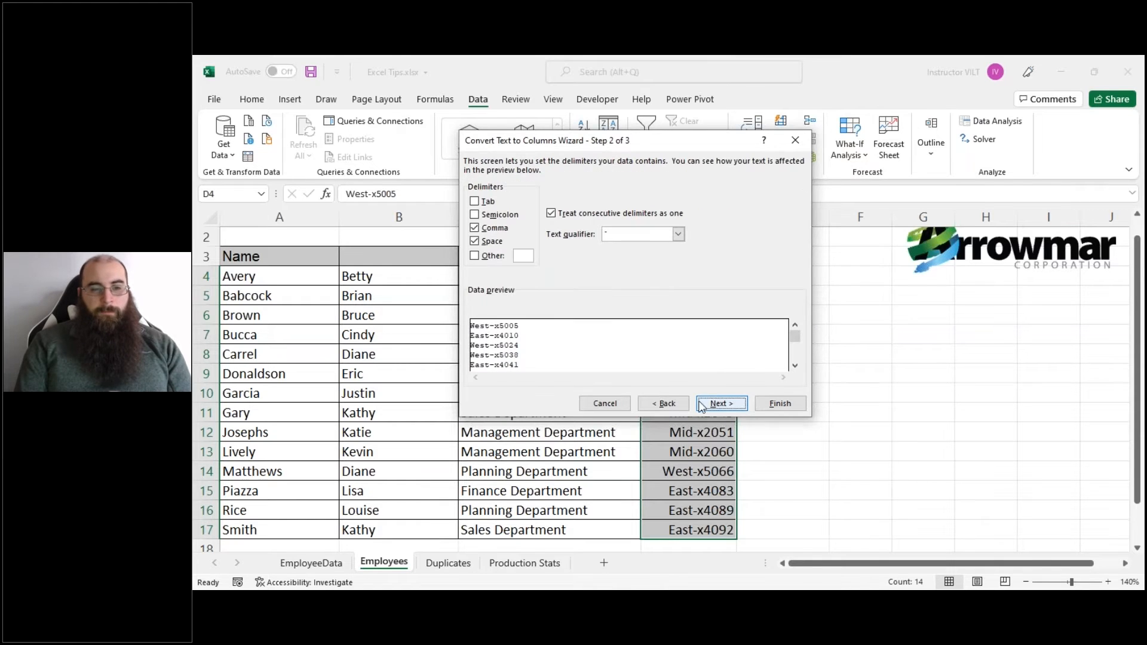
{"action": "left_click", "coordinate": [485, 229]}
{"action": "left_click", "coordinate": [485, 243]}
{"action": "left_click", "coordinate": [493, 257]}
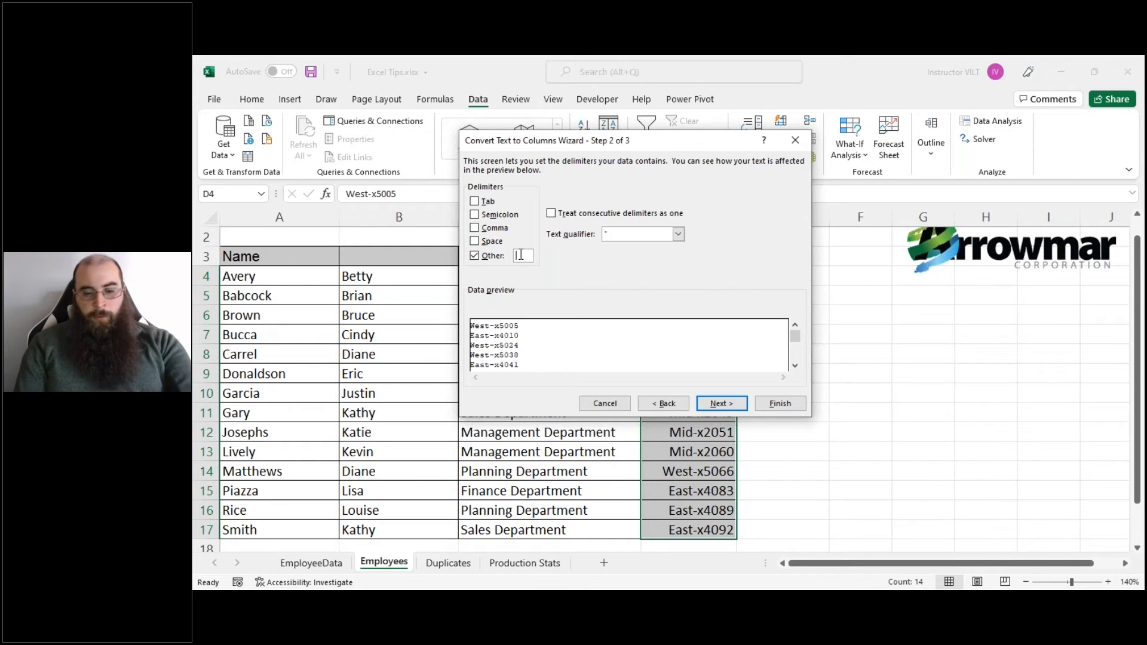
{"action": "type", "text": "-"}
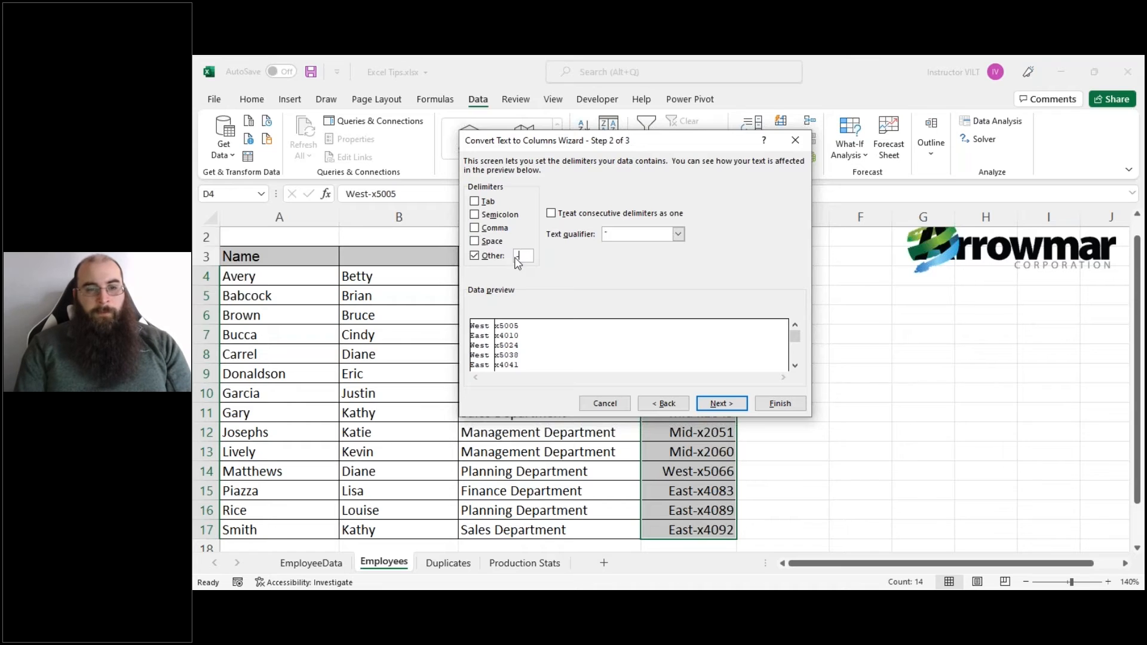
Finish splitting the Ext. values and check the separated locations and extensions in columns D and E.
{"action": "left_click", "coordinate": [787, 406]}
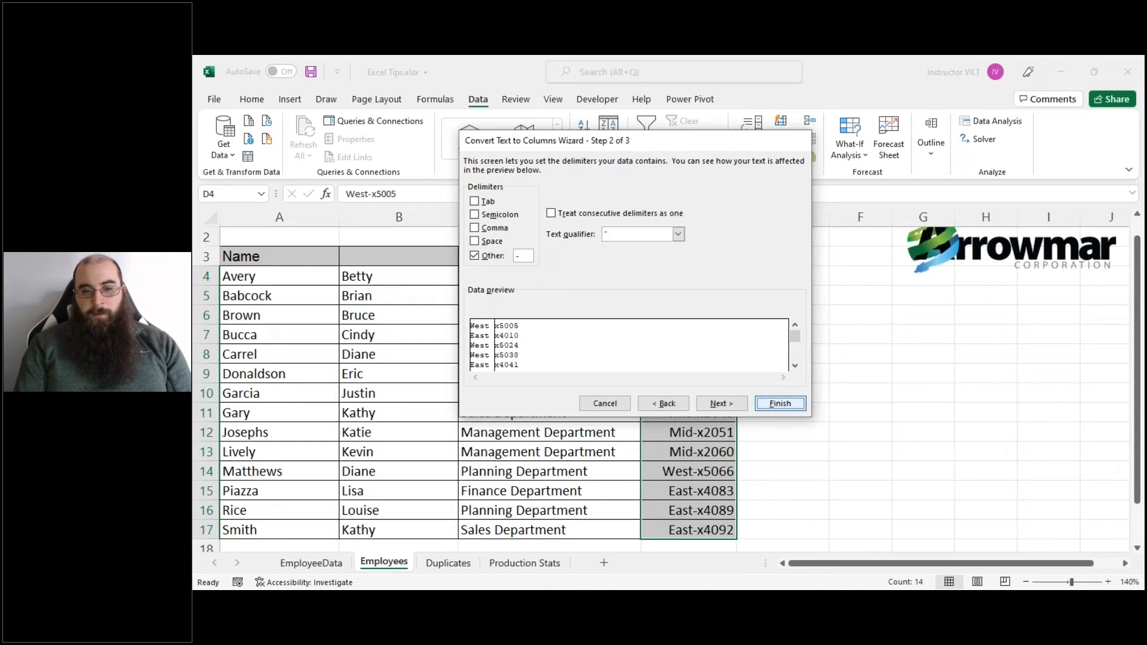
{"action": "left_click", "coordinate": [761, 334]}
{"action": "left_click", "coordinate": [720, 316]}
{"action": "left_click", "coordinate": [754, 316]}
{"action": "left_click", "coordinate": [722, 316]}
{"action": "left_click", "coordinate": [750, 312]}
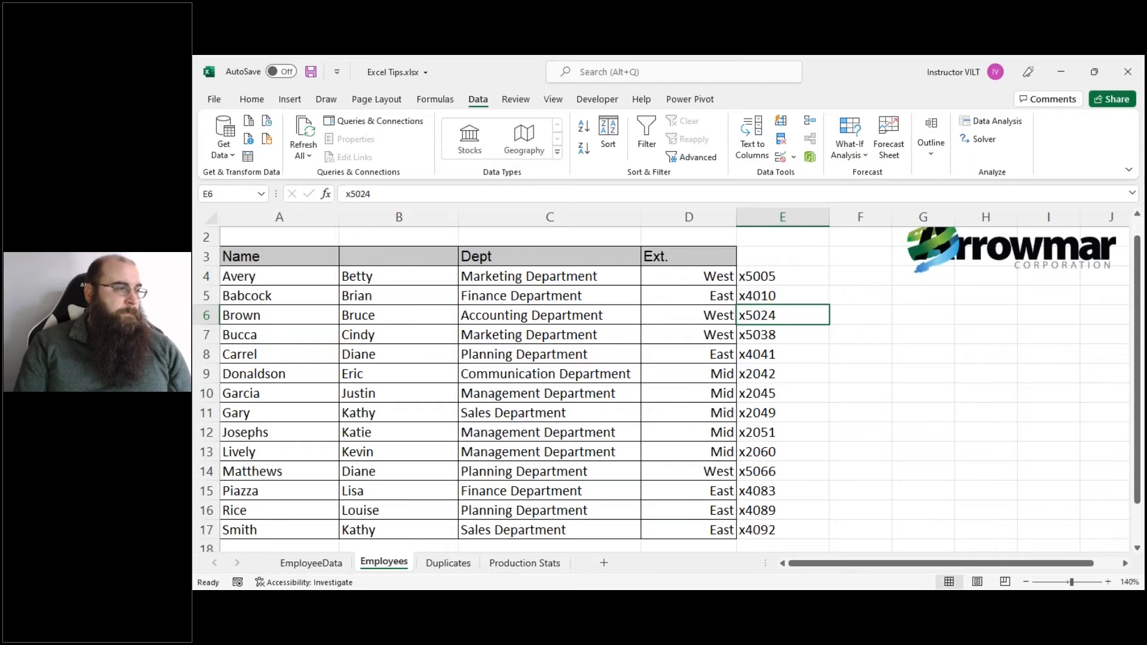
Switch to the slide show, advance the 5 Tips in Excel checklist past Using Text to Columns, and return to the Excel Tips workbook.
{"action": "key", "text": "alt+Tab"}
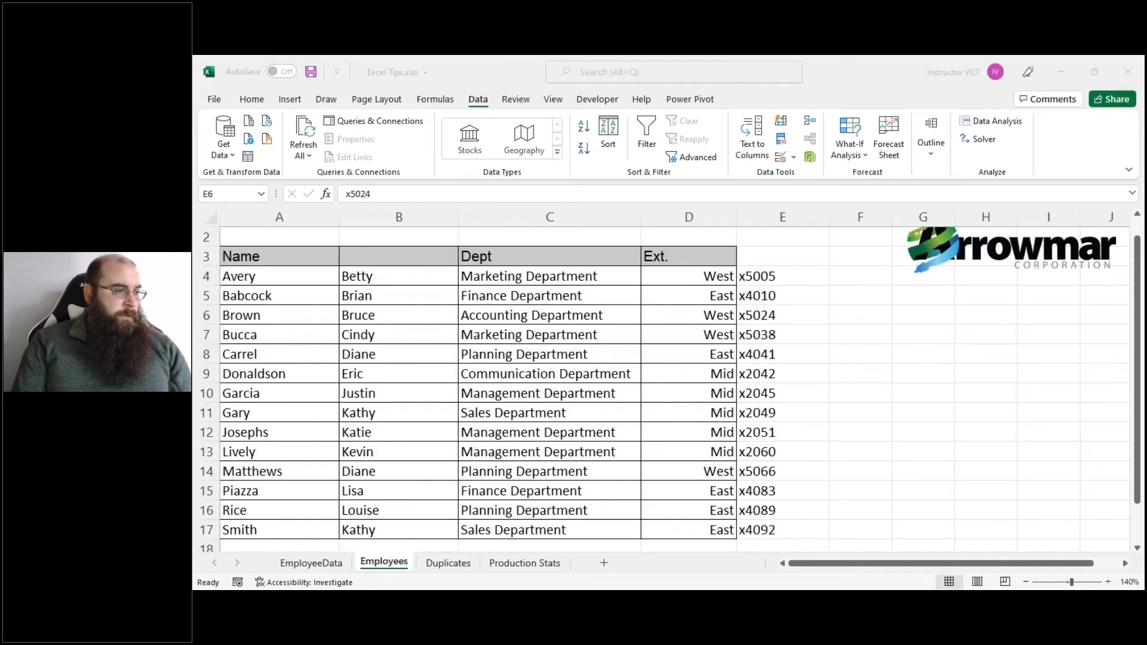
{"action": "key", "text": "alt+Tab"}
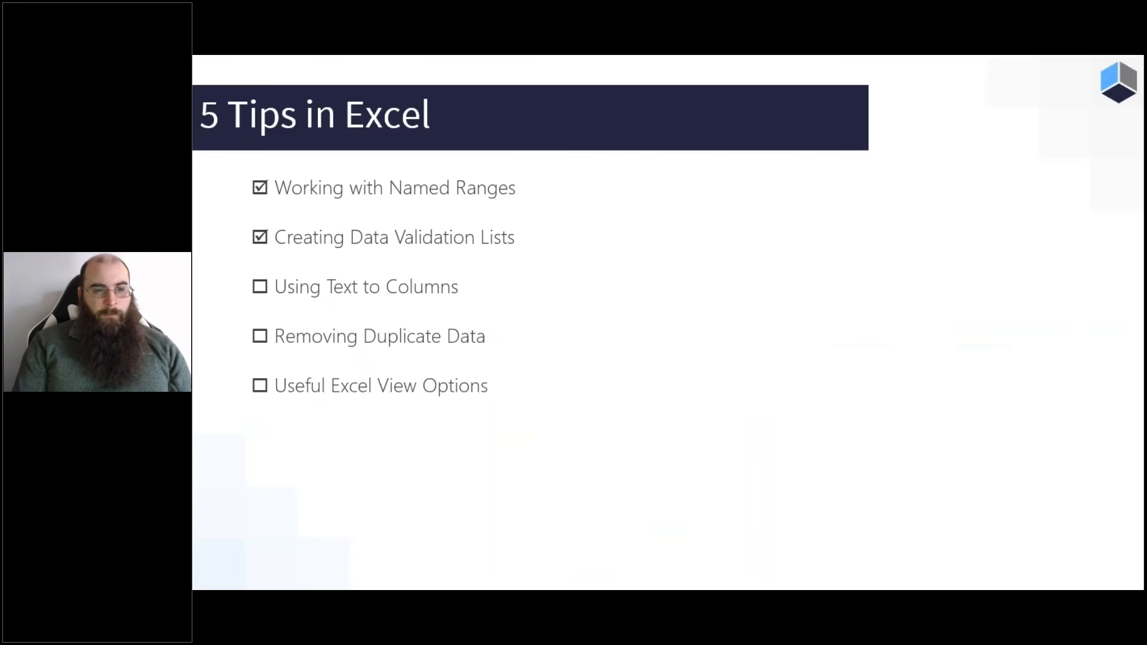
{"action": "left_click", "coordinate": [620, 282]}
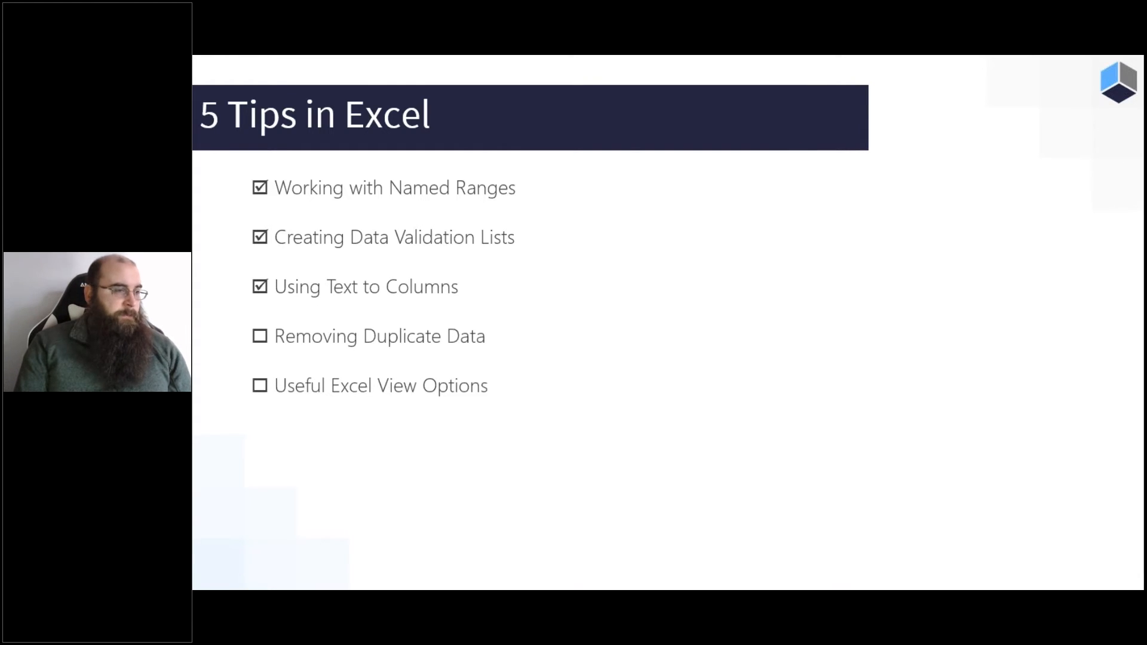
{"action": "key", "text": "alt+Tab"}
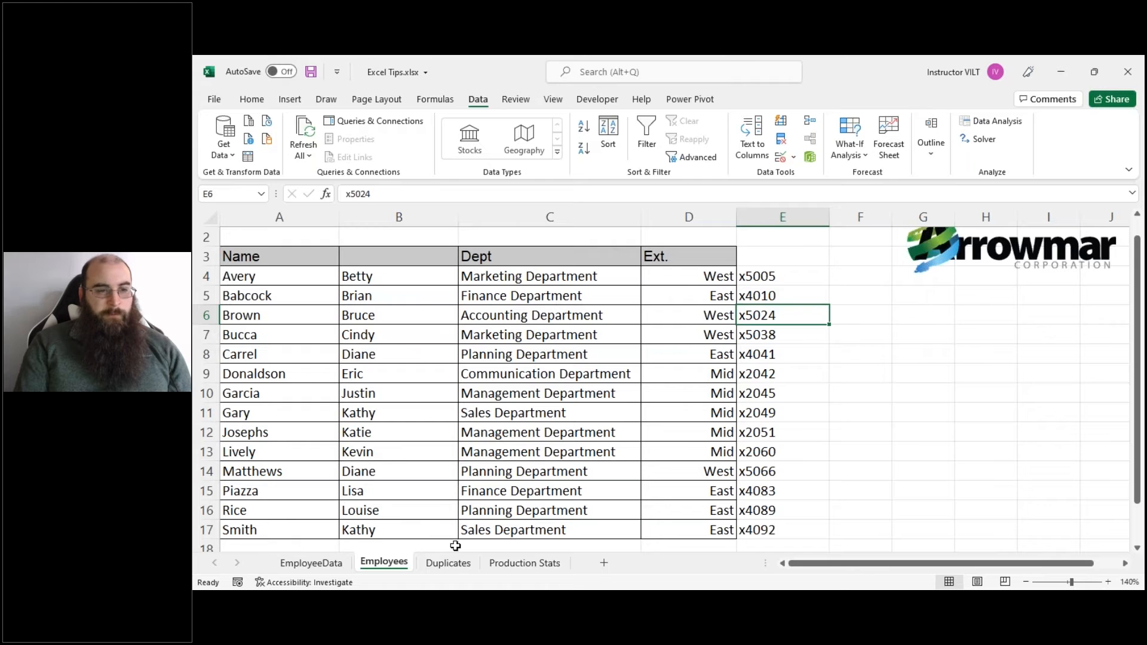
Open the Duplicates sheet at 150% zoom with its header row in view.
{"action": "left_click", "coordinate": [448, 562]}
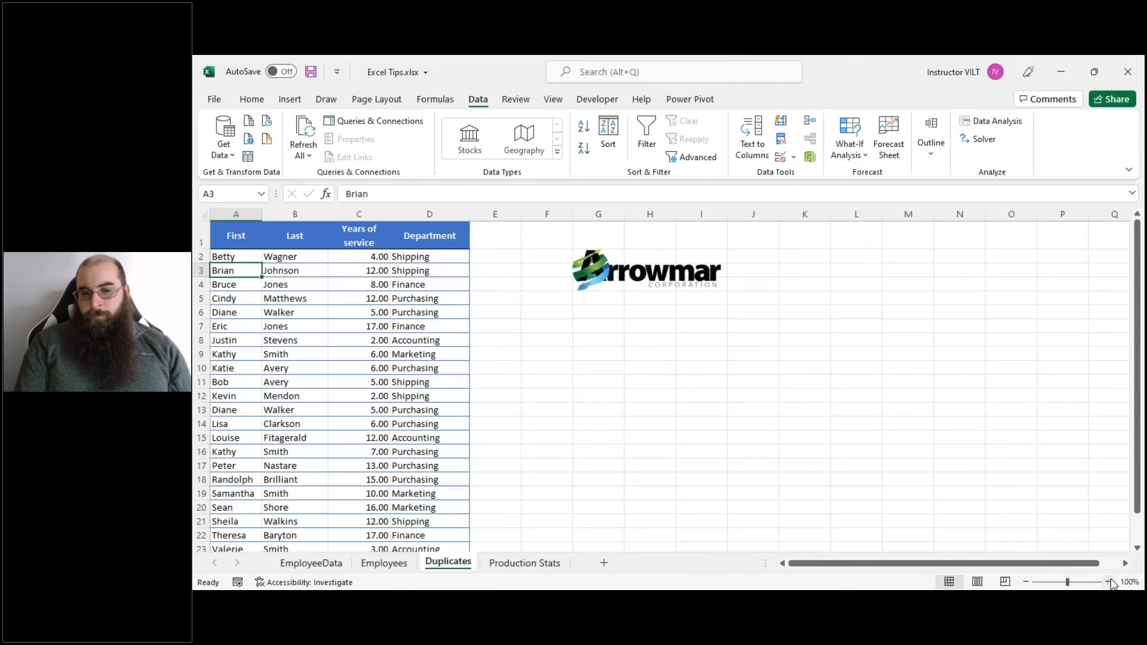
{"action": "left_click", "coordinate": [1108, 581]}
{"action": "left_click", "coordinate": [1108, 581]}
{"action": "left_click", "coordinate": [1108, 581]}
{"action": "left_click", "coordinate": [1108, 581]}
{"action": "left_click", "coordinate": [1108, 581]}
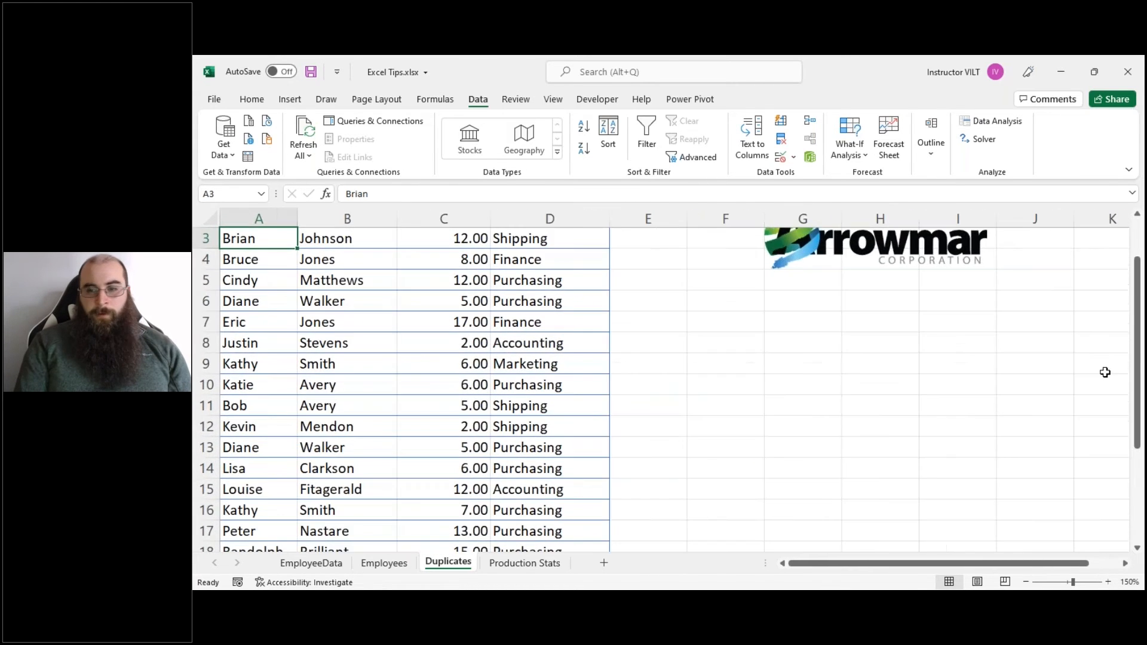
{"action": "left_click_drag", "start_coordinate": [1139, 353], "coordinate": [1138, 302]}
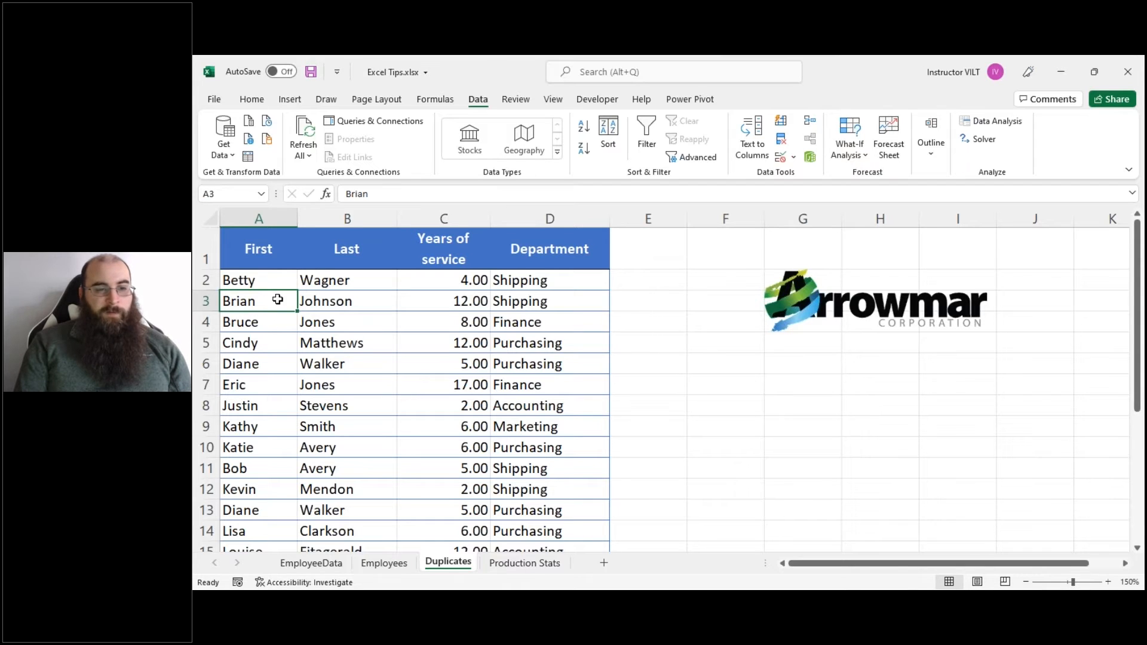
Examine the Duplicates sheet for repeated employee records, comparing row 3 with row 25, checking row 6, and comparing row 9 with row 16.
{"action": "left_click_drag", "start_coordinate": [277, 299], "coordinate": [337, 297]}
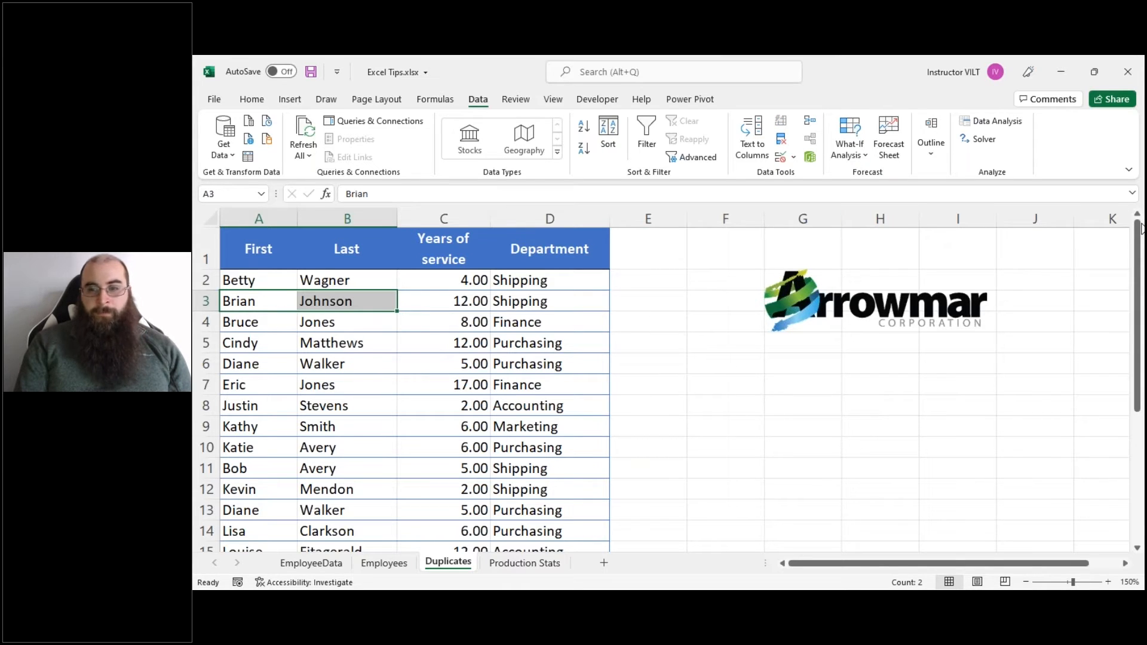
{"action": "scroll", "coordinate": [470, 287], "scroll_direction": "down", "scroll_amount": 1}
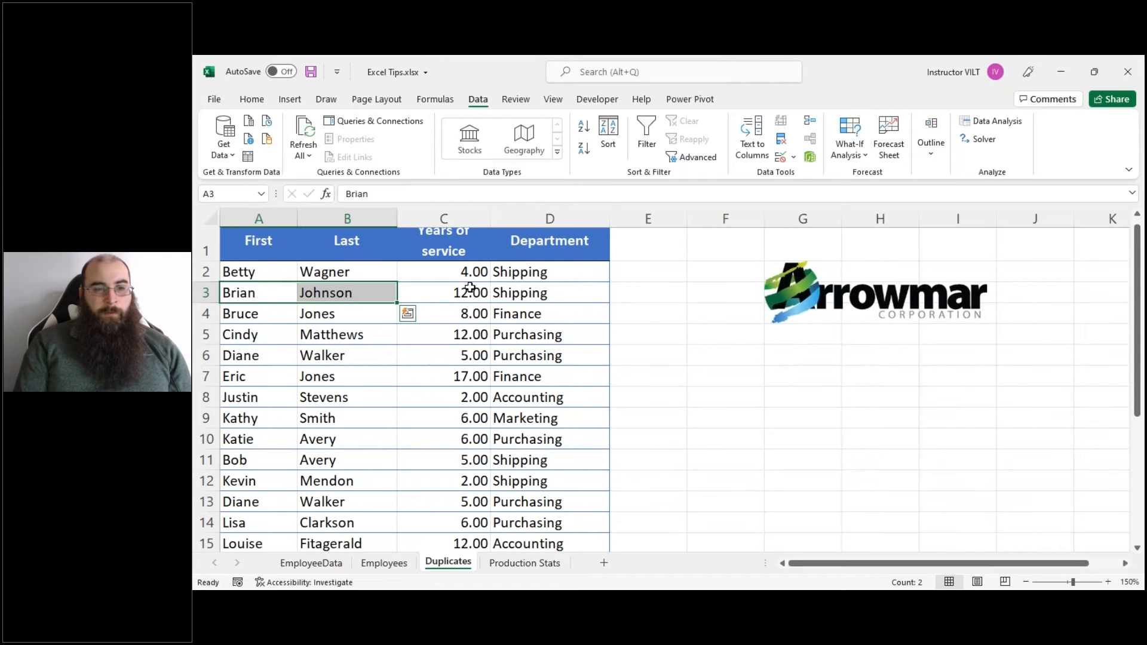
{"action": "left_click", "coordinate": [470, 290]}
{"action": "left_click", "coordinate": [510, 292]}
{"action": "left_click_drag", "start_coordinate": [1141, 294], "coordinate": [1137, 424]}
{"action": "left_click_drag", "start_coordinate": [239, 543], "coordinate": [460, 541]}
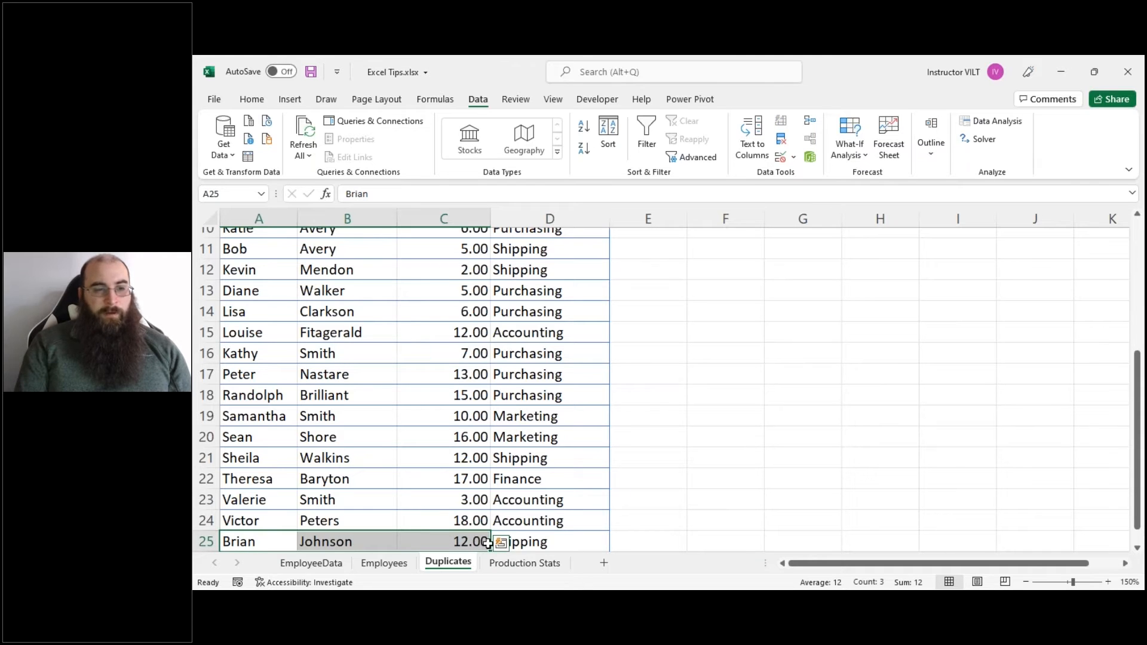
{"action": "left_click_drag", "start_coordinate": [1137, 394], "coordinate": [1137, 293]}
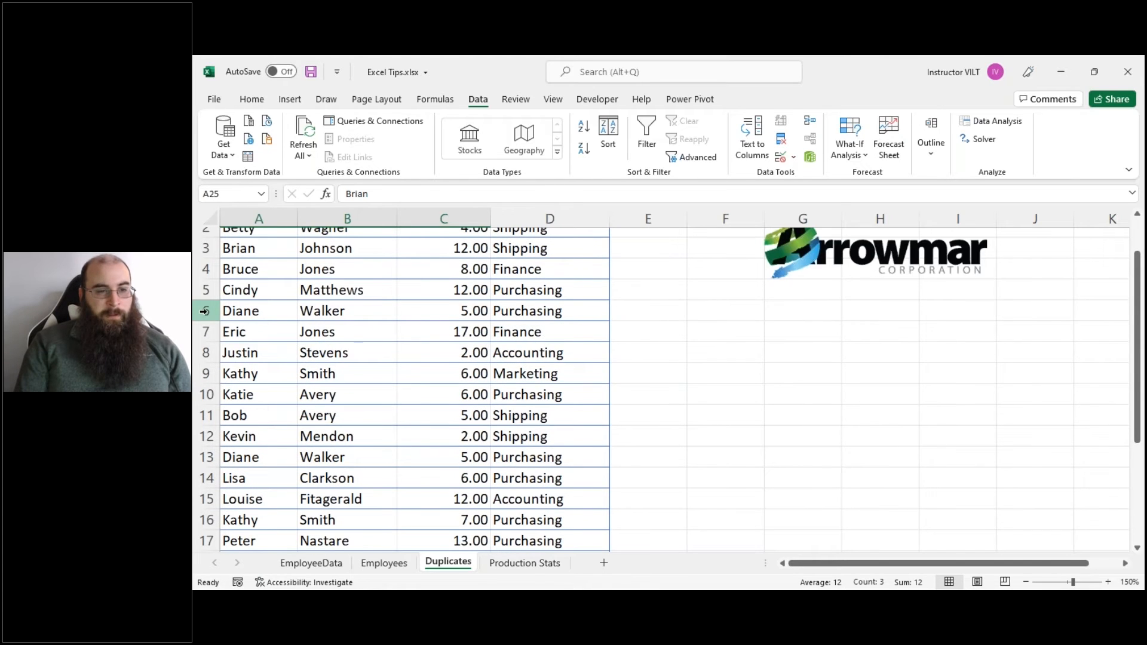
{"action": "left_click", "coordinate": [203, 311]}
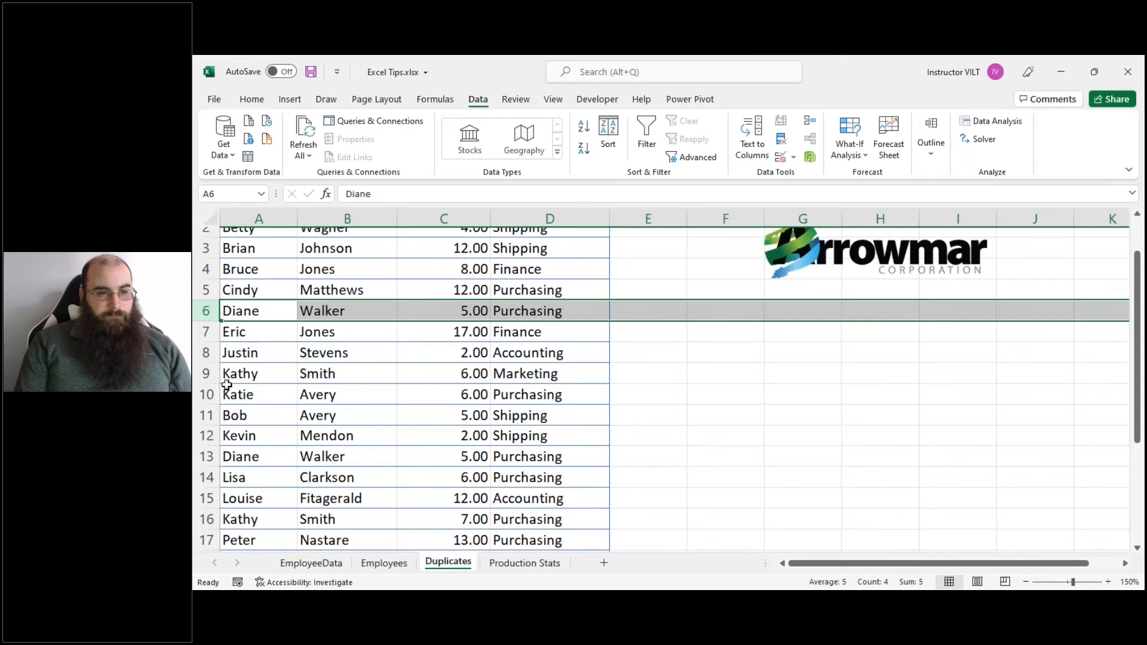
{"action": "left_click", "coordinate": [206, 374]}
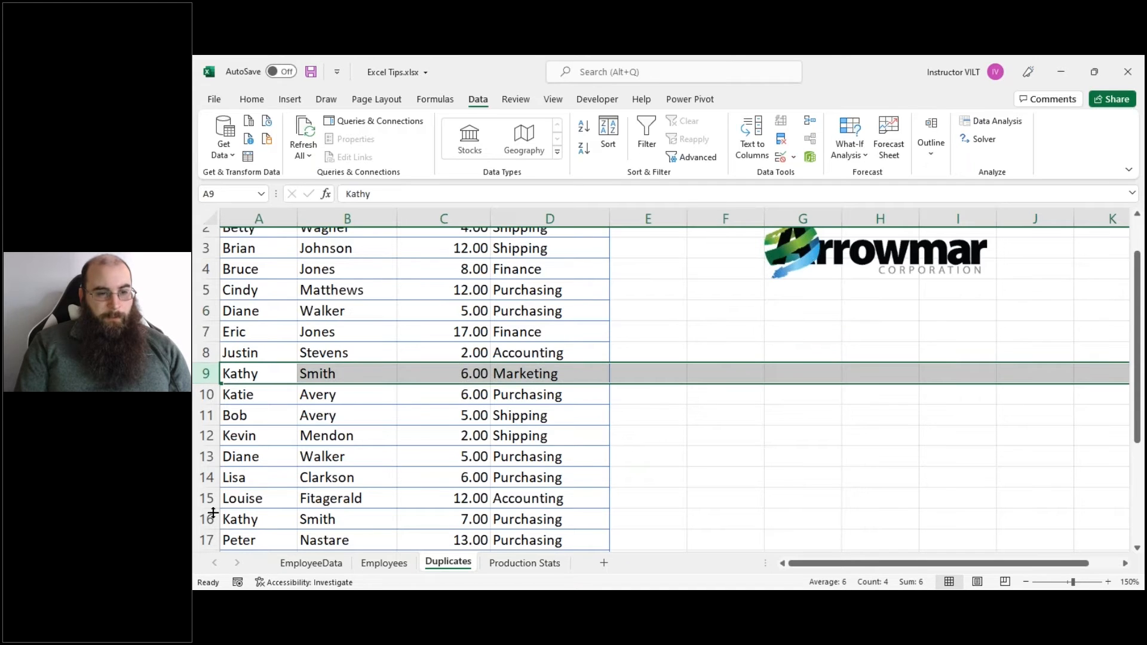
{"action": "left_click", "coordinate": [205, 520]}
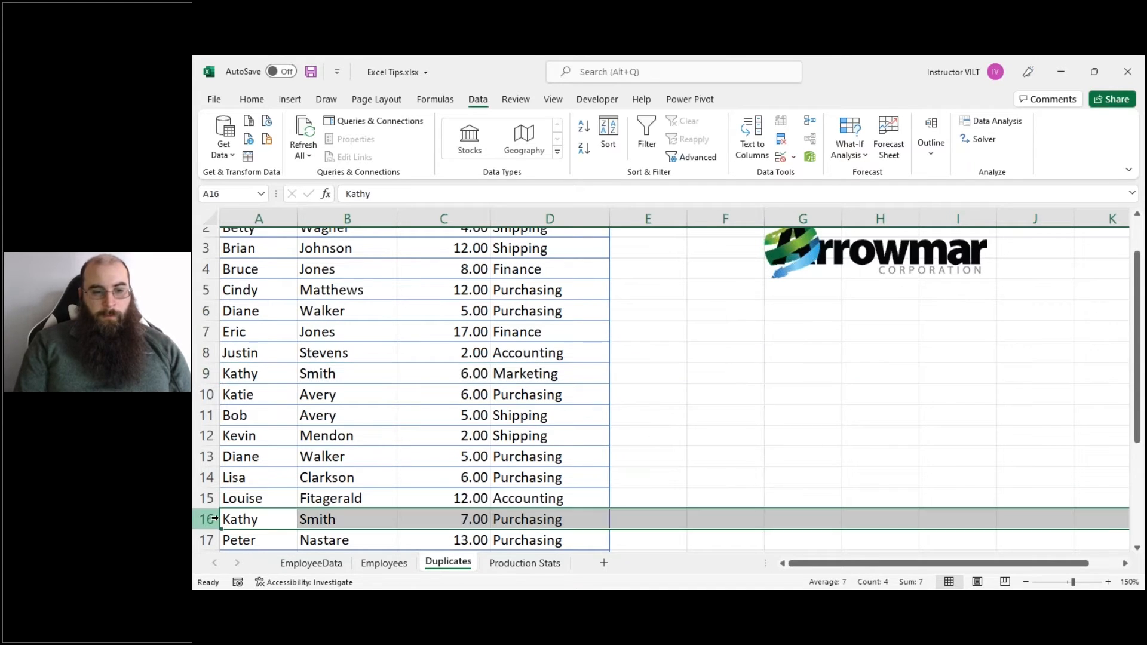
{"action": "left_click", "coordinate": [203, 373]}
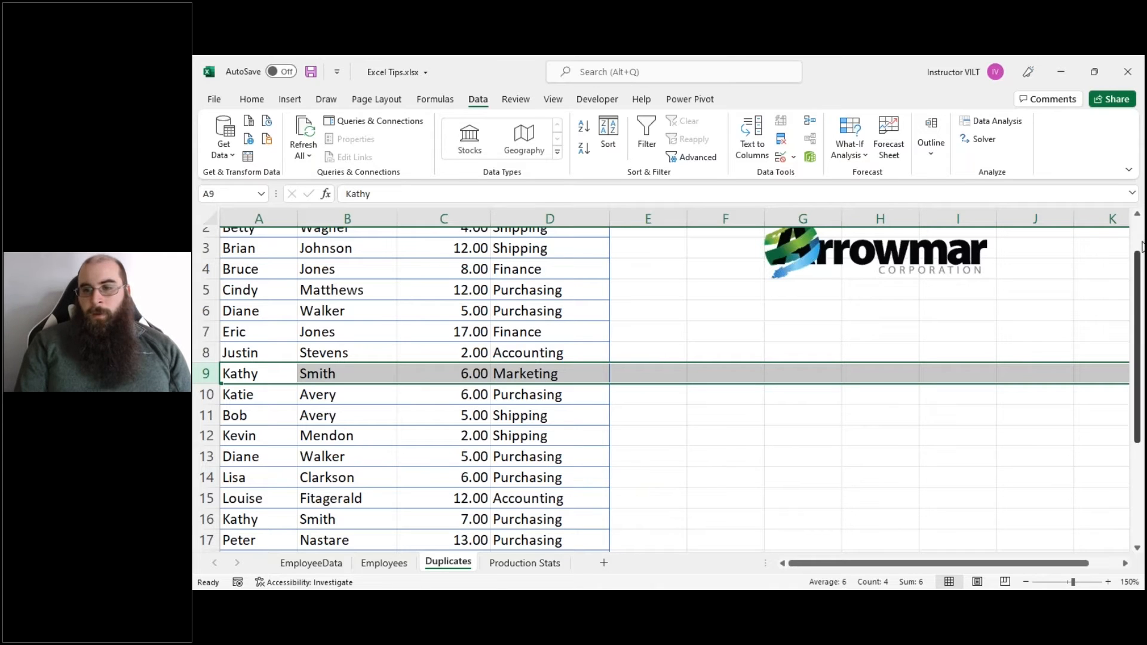
Remove duplicate records from the Duplicates table, comparing First, Last, Years of service and Department with headers recognised.
{"action": "left_click_drag", "start_coordinate": [1137, 266], "coordinate": [1137, 230]}
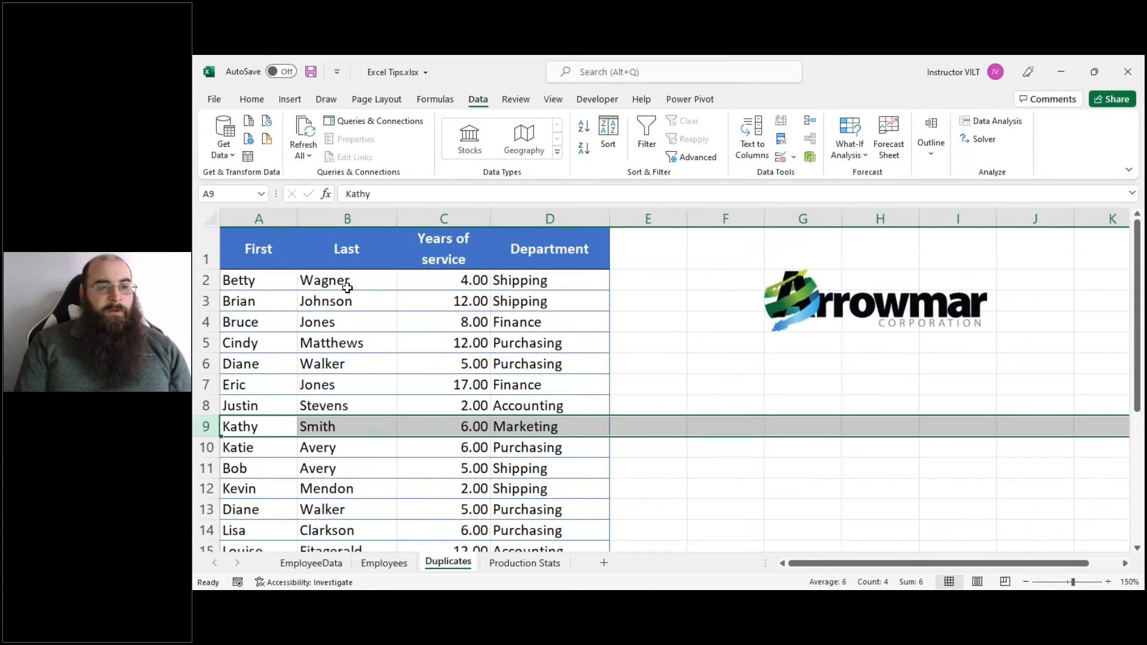
{"action": "left_click", "coordinate": [347, 288]}
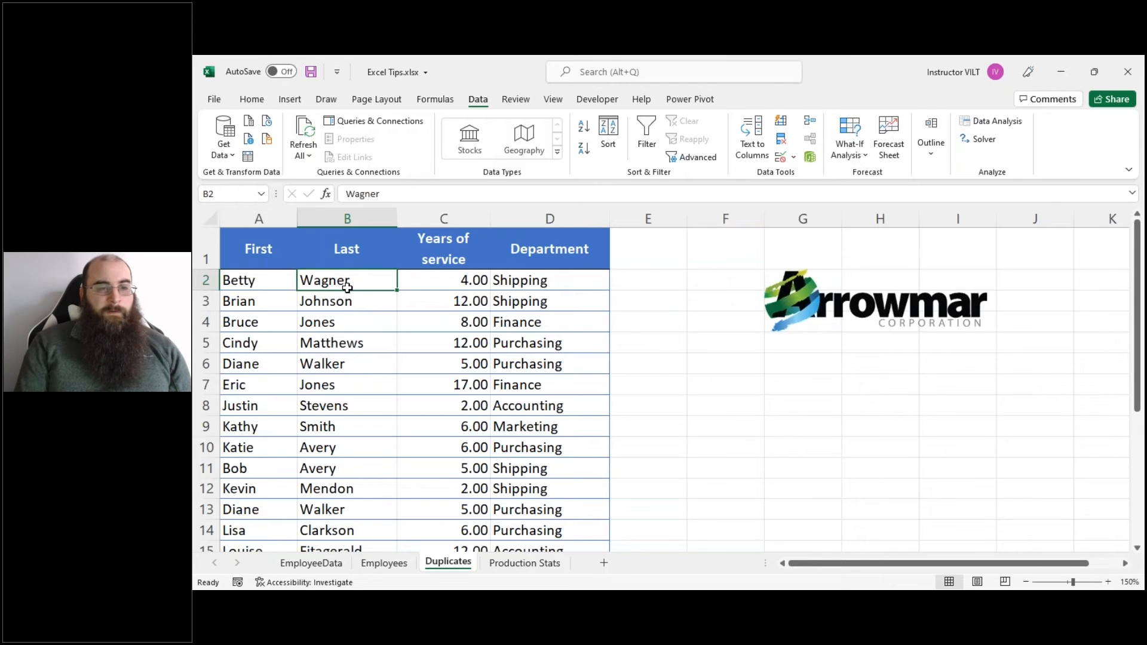
{"action": "left_click", "coordinate": [359, 316]}
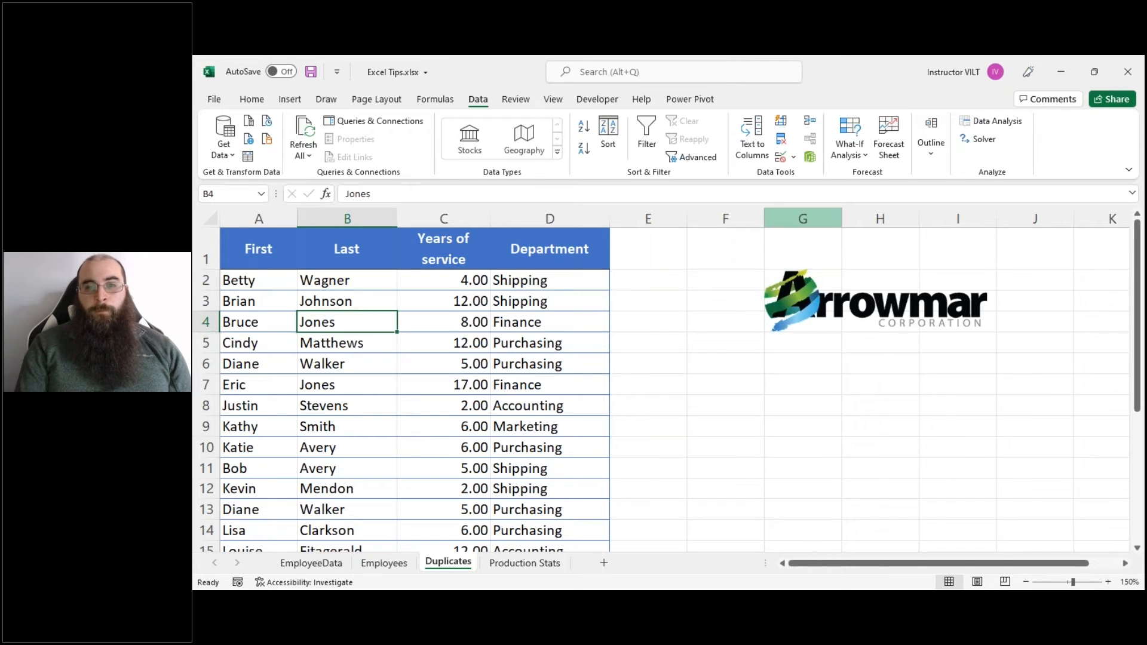
{"action": "left_click", "coordinate": [783, 142]}
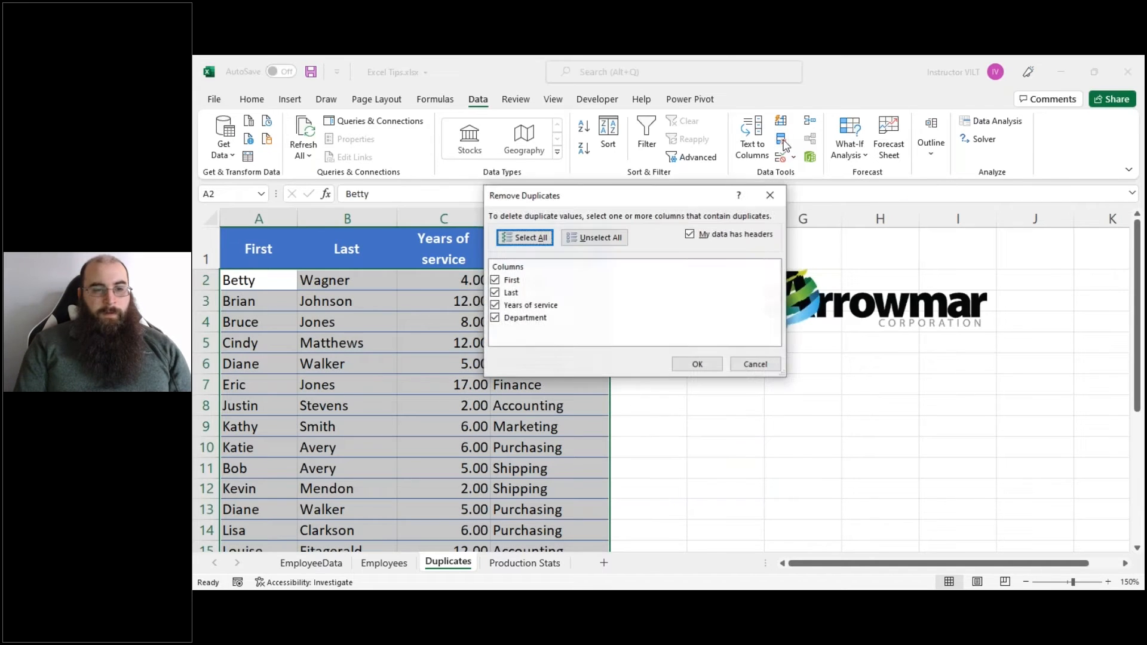
{"action": "left_click_drag", "start_coordinate": [568, 200], "coordinate": [652, 101]}
{"action": "left_click", "coordinate": [629, 138]}
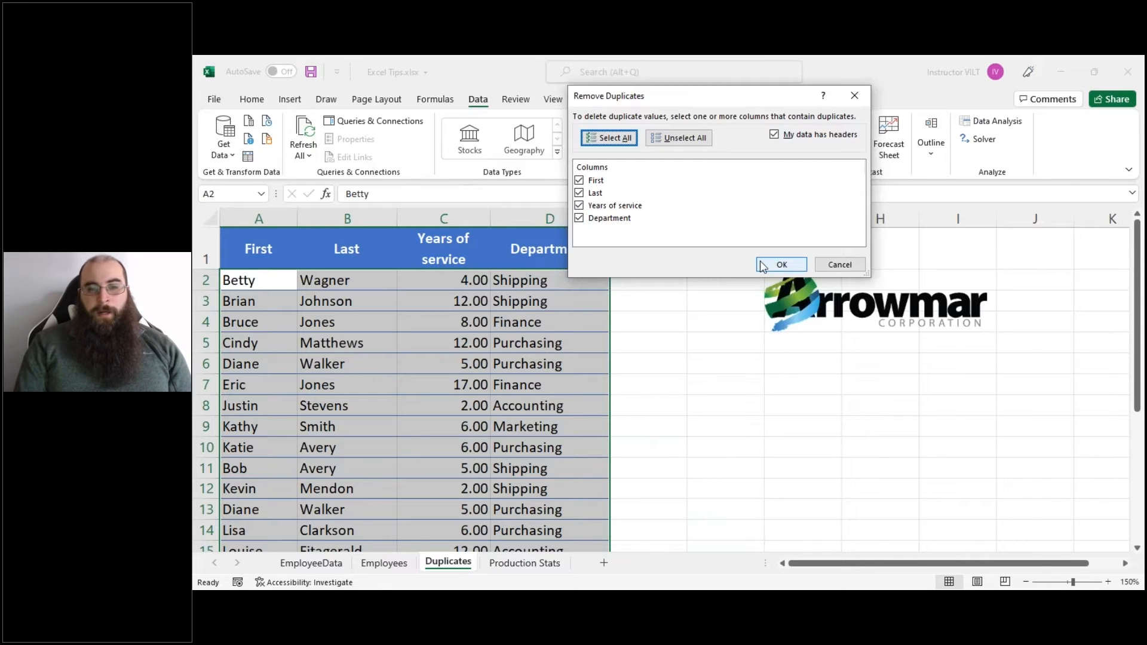
{"action": "left_click", "coordinate": [776, 264]}
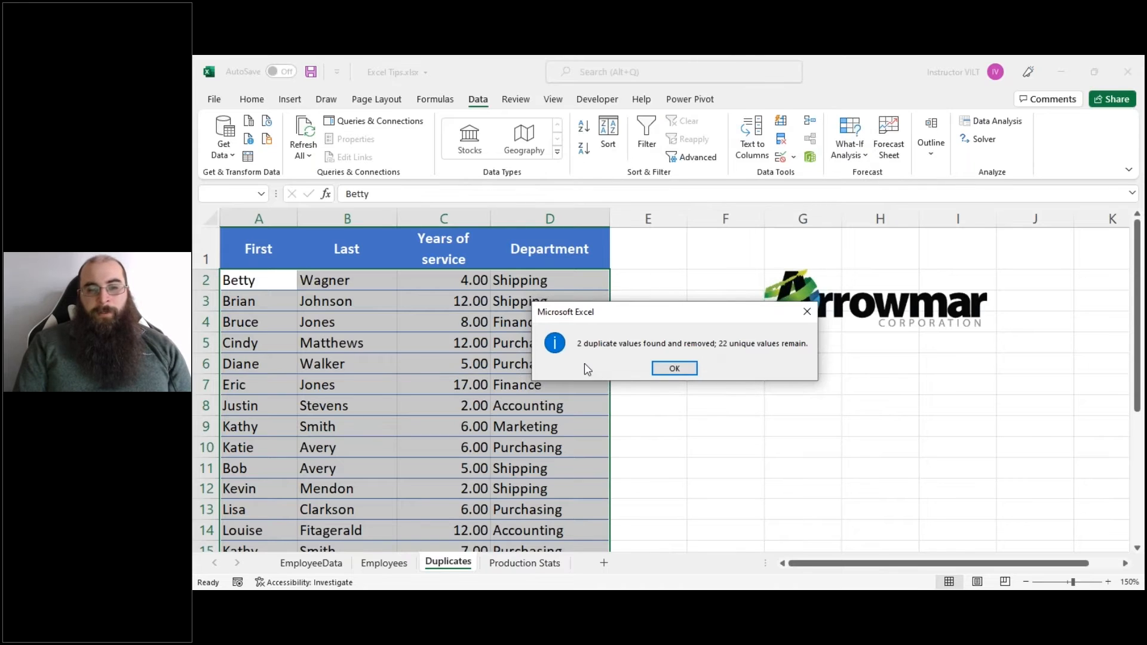
{"action": "left_click", "coordinate": [679, 369]}
Check the remaining records in rows 3, 9 and 15 of the deduplicated table.
{"action": "left_click", "coordinate": [234, 299]}
{"action": "left_click_drag", "start_coordinate": [355, 307], "coordinate": [538, 301]}
{"action": "left_click_drag", "start_coordinate": [1137, 246], "coordinate": [1140, 293]}
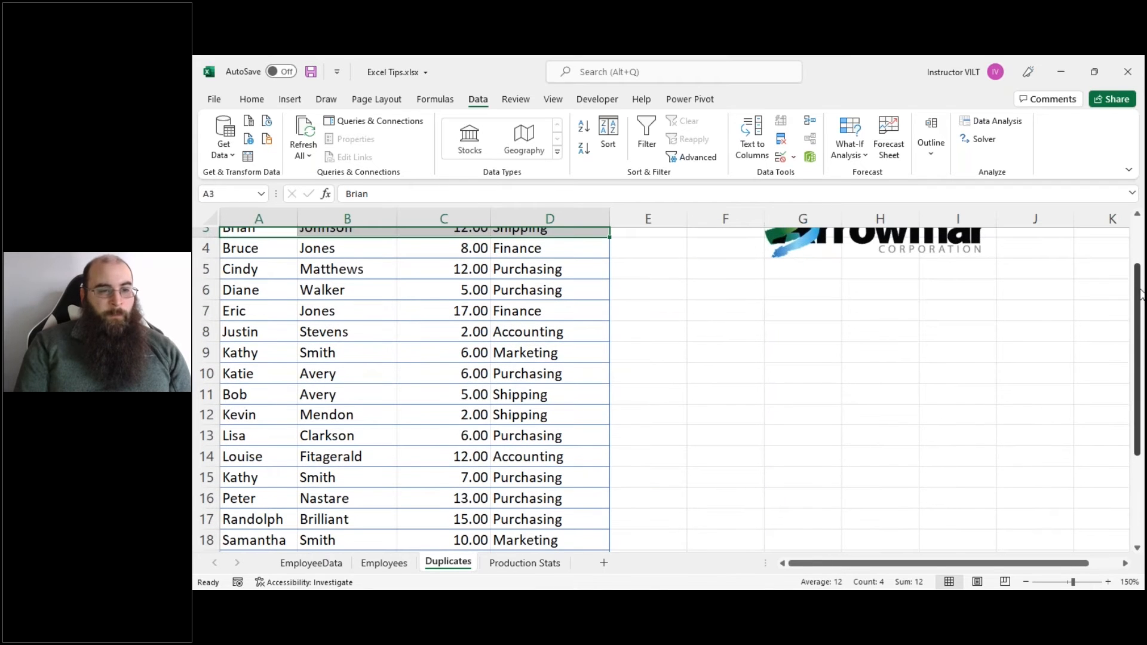
{"action": "left_click", "coordinate": [207, 352]}
{"action": "left_click", "coordinate": [206, 477]}
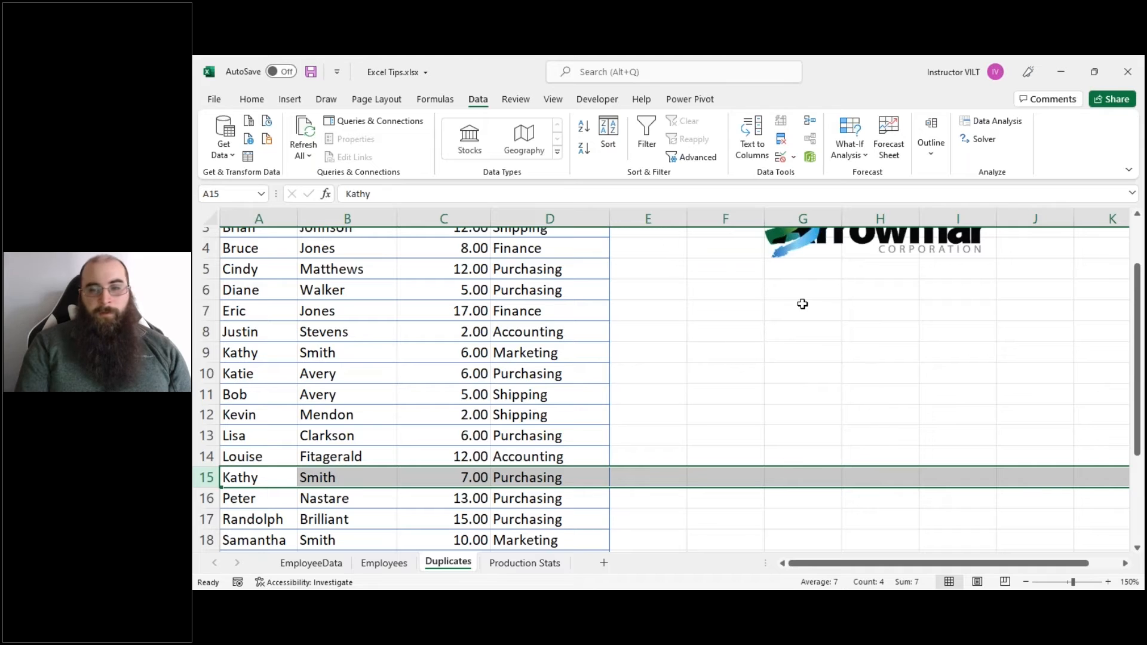
{"action": "scroll", "coordinate": [1139, 237], "scroll_direction": "up", "scroll_amount": 1}
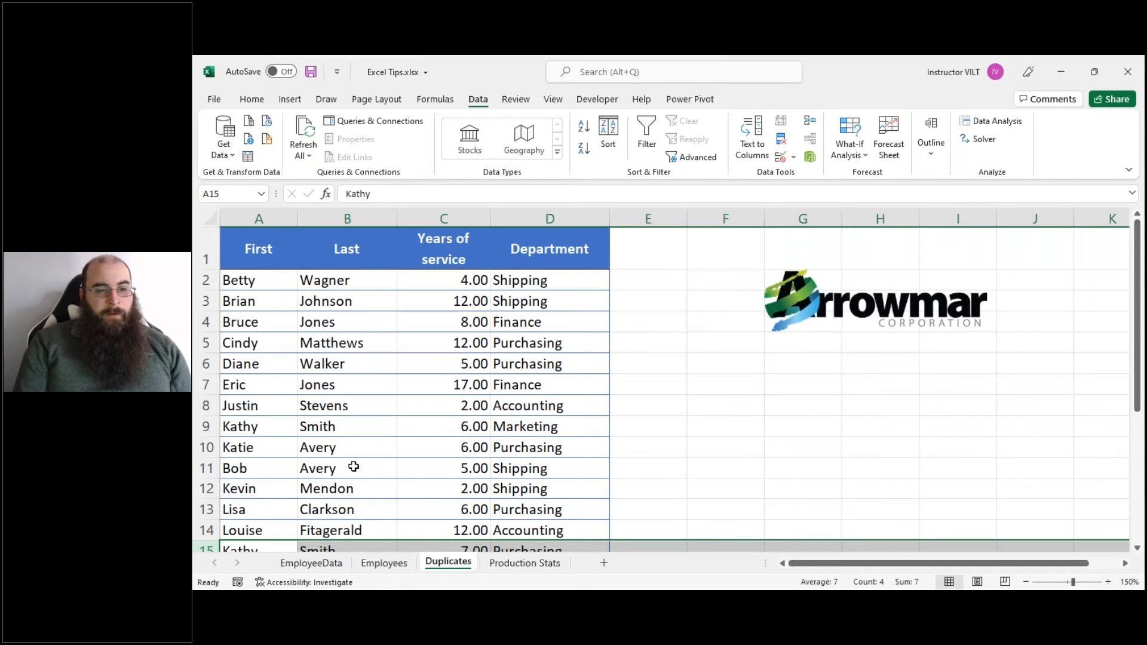
{"action": "left_click", "coordinate": [341, 385]}
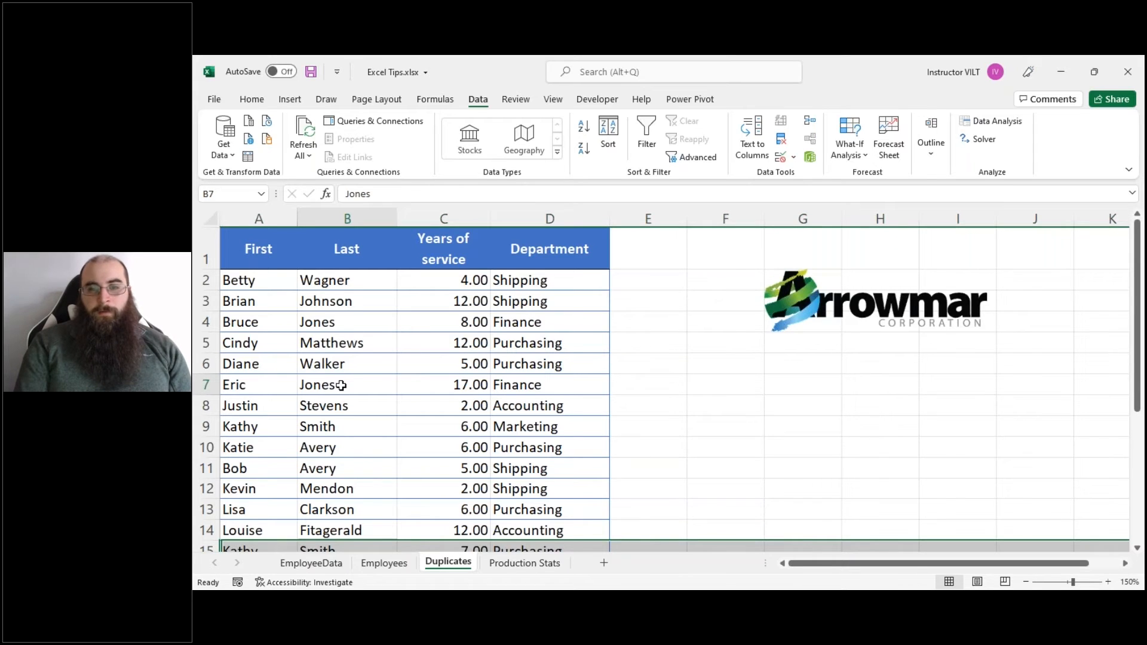
{"action": "left_click", "coordinate": [781, 141]}
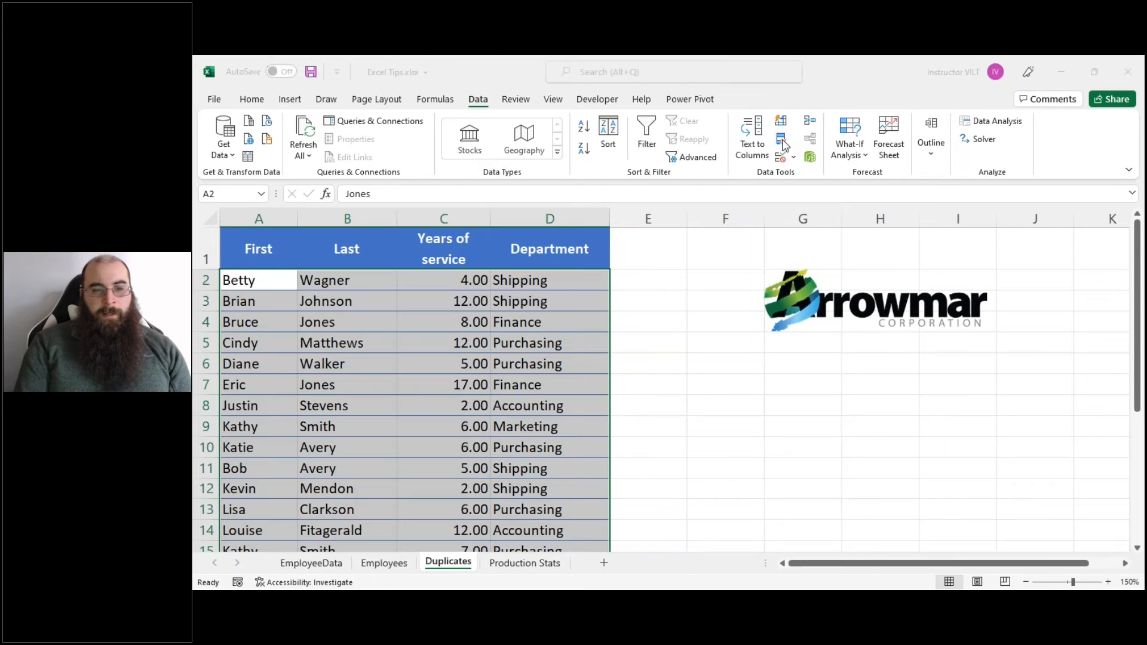
{"action": "left_click", "coordinate": [578, 206]}
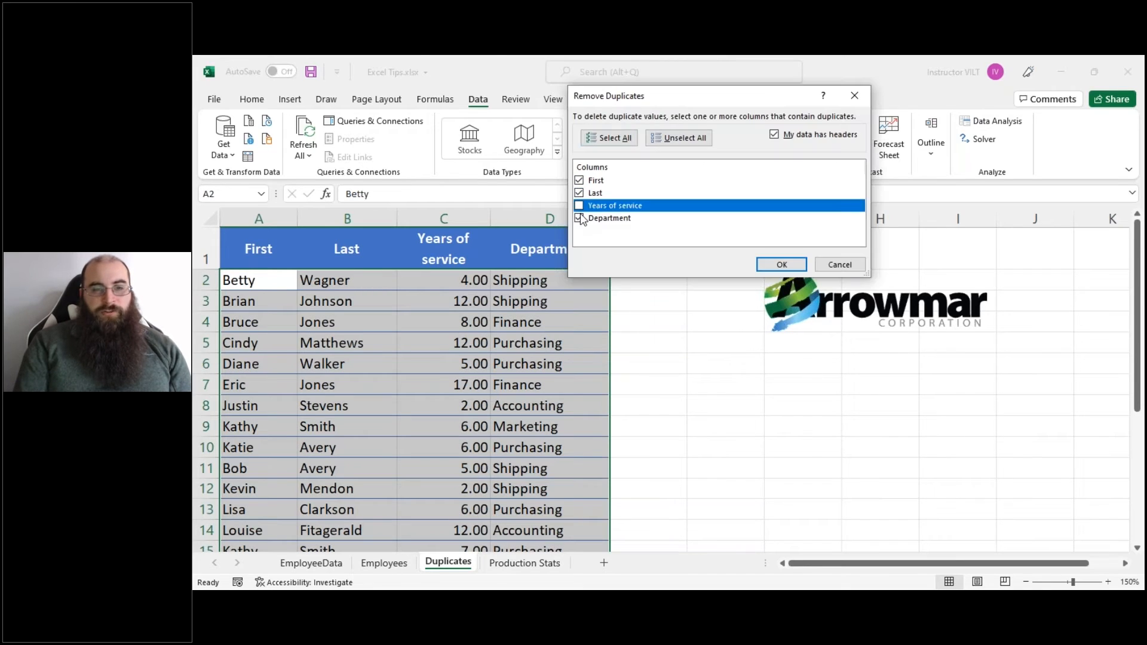
{"action": "left_click", "coordinate": [578, 218]}
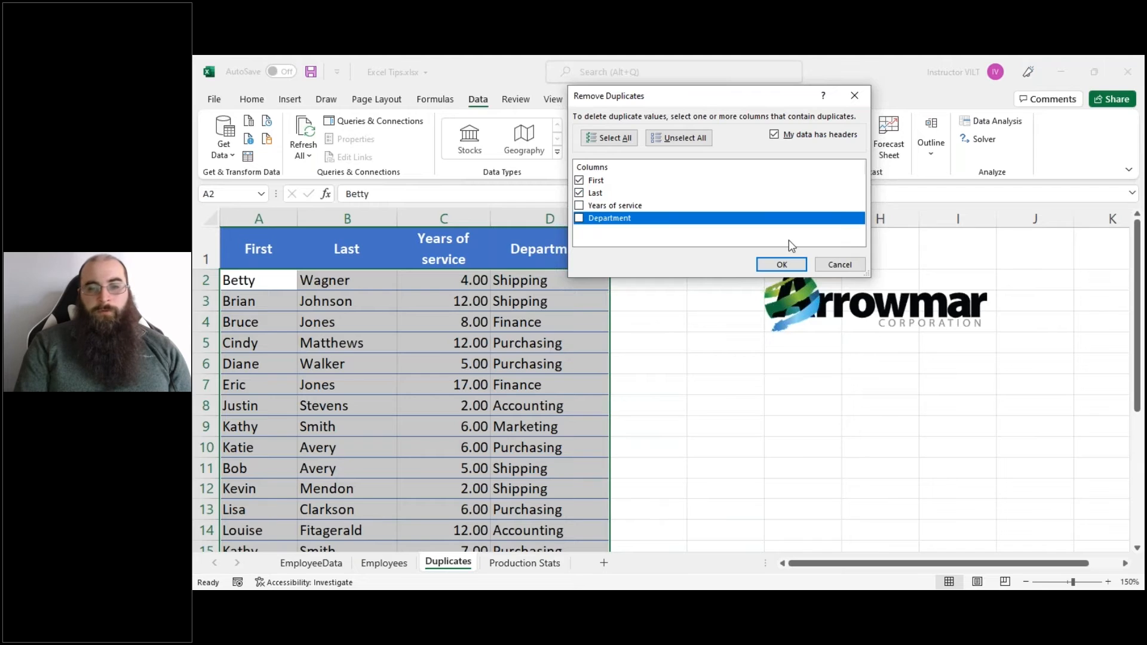
{"action": "left_click", "coordinate": [642, 206]}
{"action": "left_click", "coordinate": [615, 219]}
{"action": "left_click", "coordinate": [578, 217]}
{"action": "left_click", "coordinate": [578, 206]}
{"action": "left_click", "coordinate": [578, 218]}
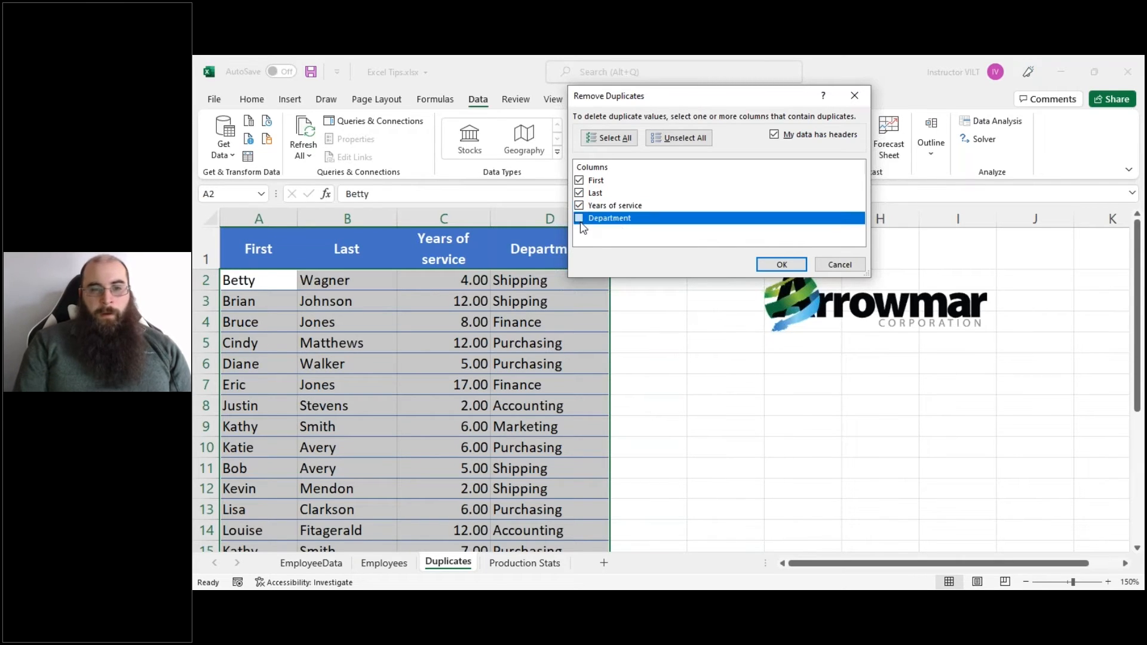
{"action": "left_click", "coordinate": [839, 265]}
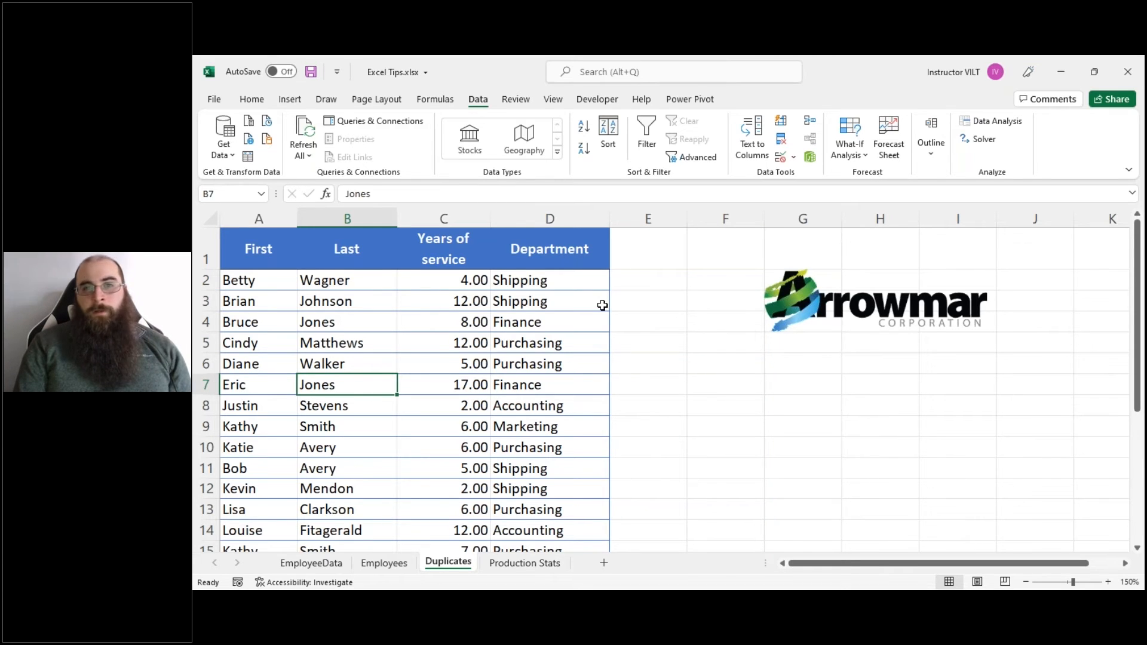
Sort the employee table by Years of service from lowest to highest, and re-sort it by Department from A to Z.
{"action": "left_click", "coordinate": [279, 313]}
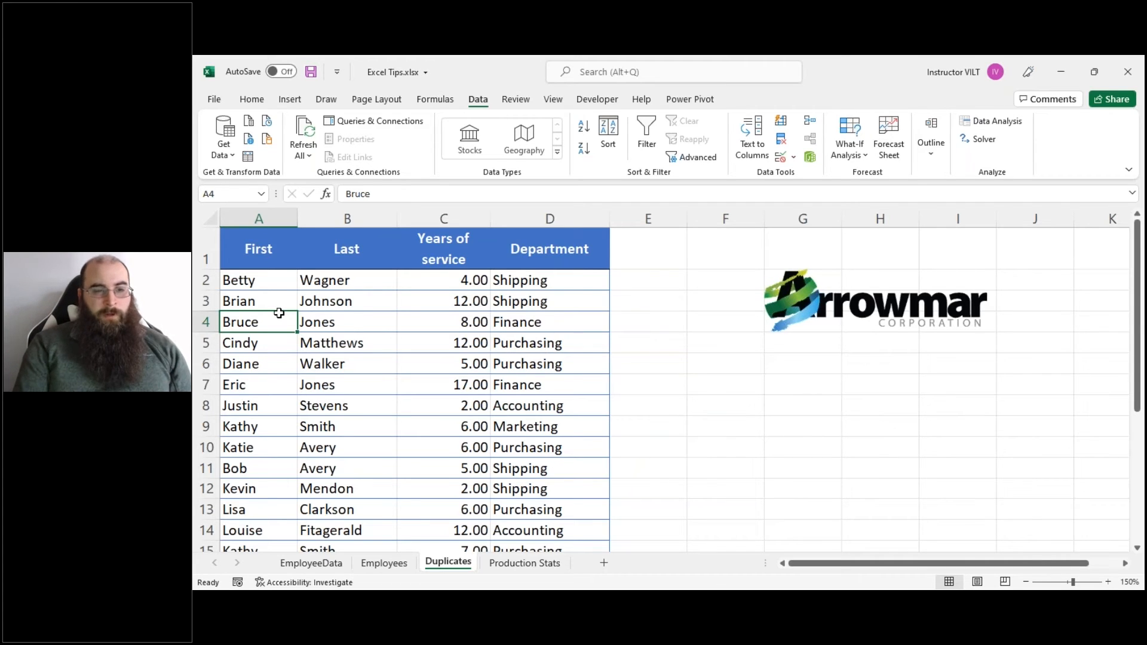
{"action": "left_click", "coordinate": [322, 323]}
{"action": "left_click", "coordinate": [364, 267]}
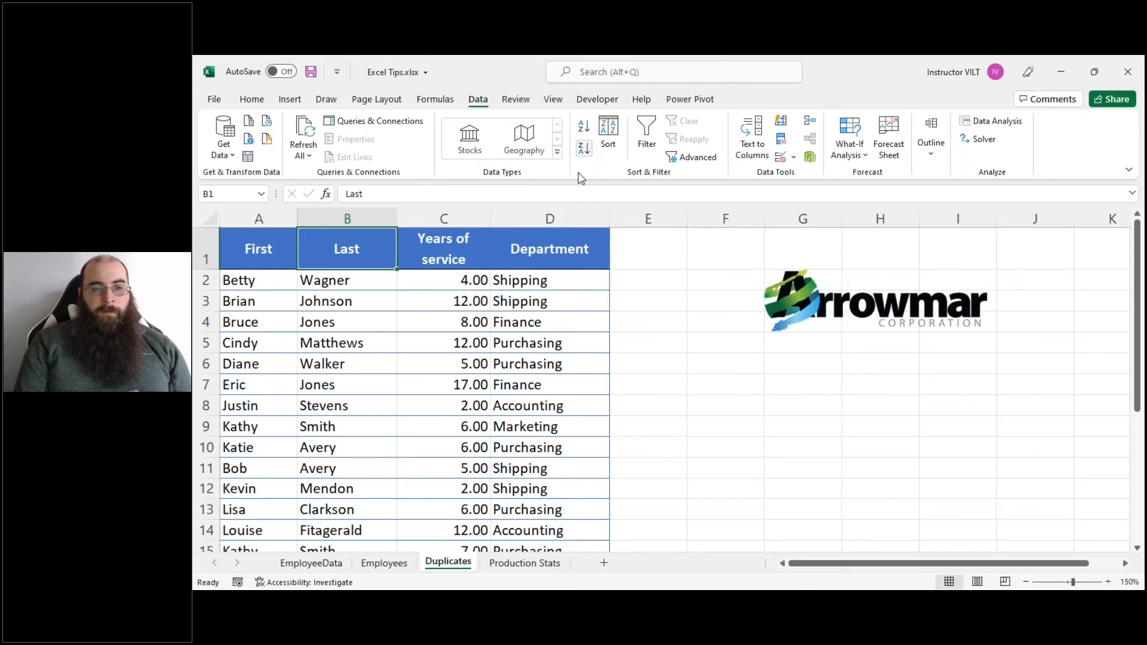
{"action": "left_click", "coordinate": [454, 241]}
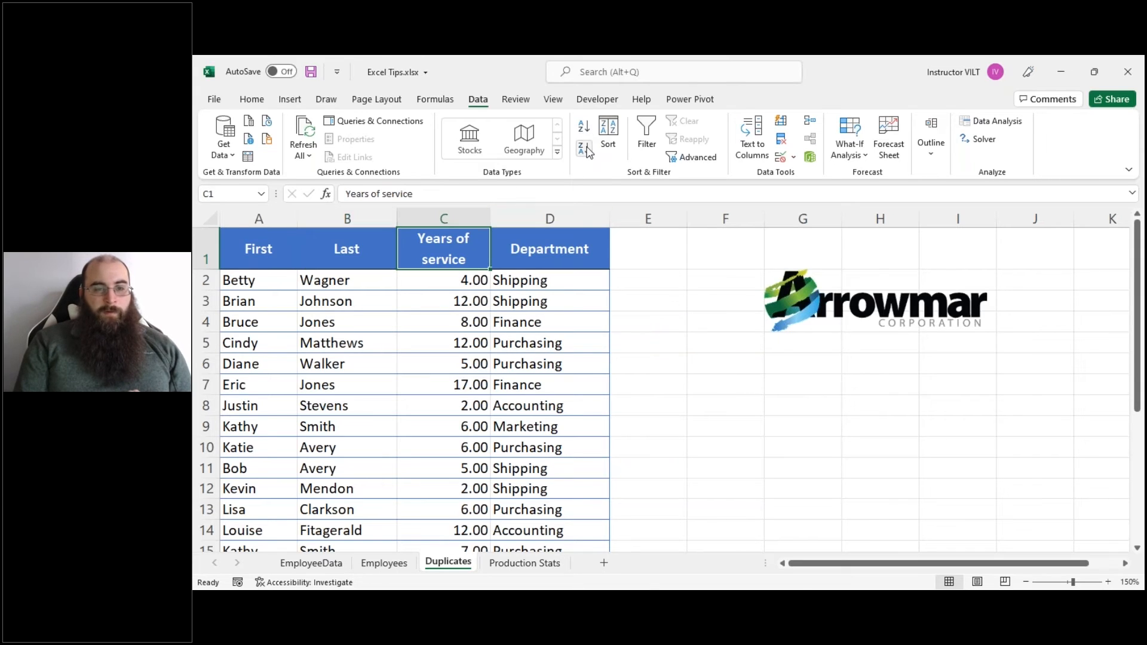
{"action": "left_click", "coordinate": [583, 126]}
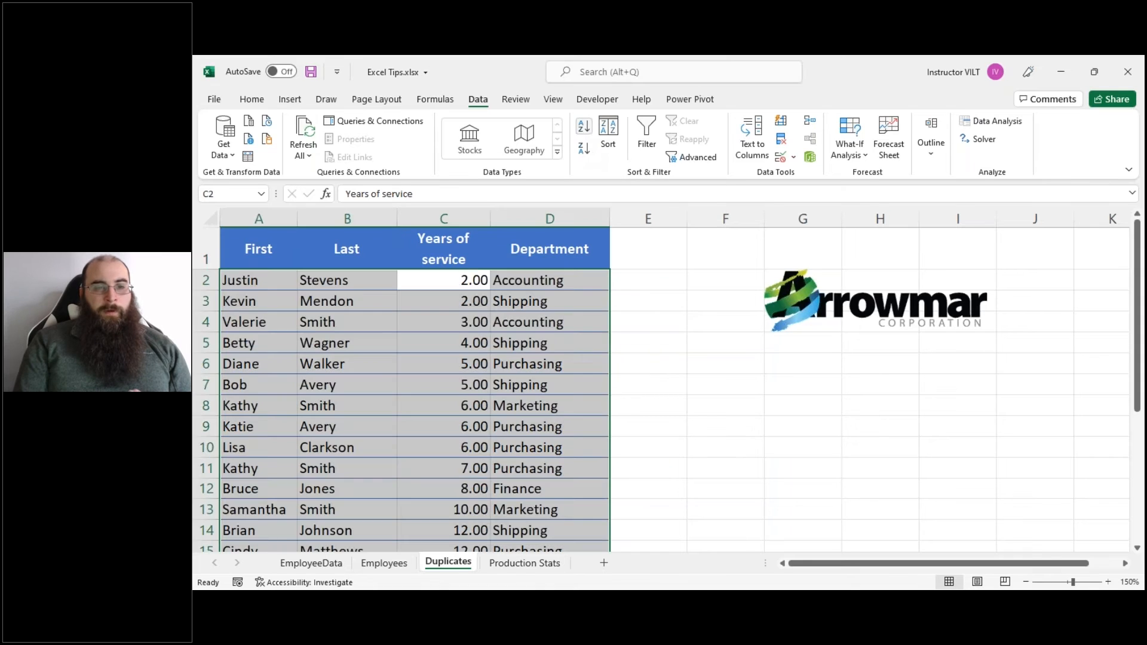
{"action": "left_click", "coordinate": [540, 249]}
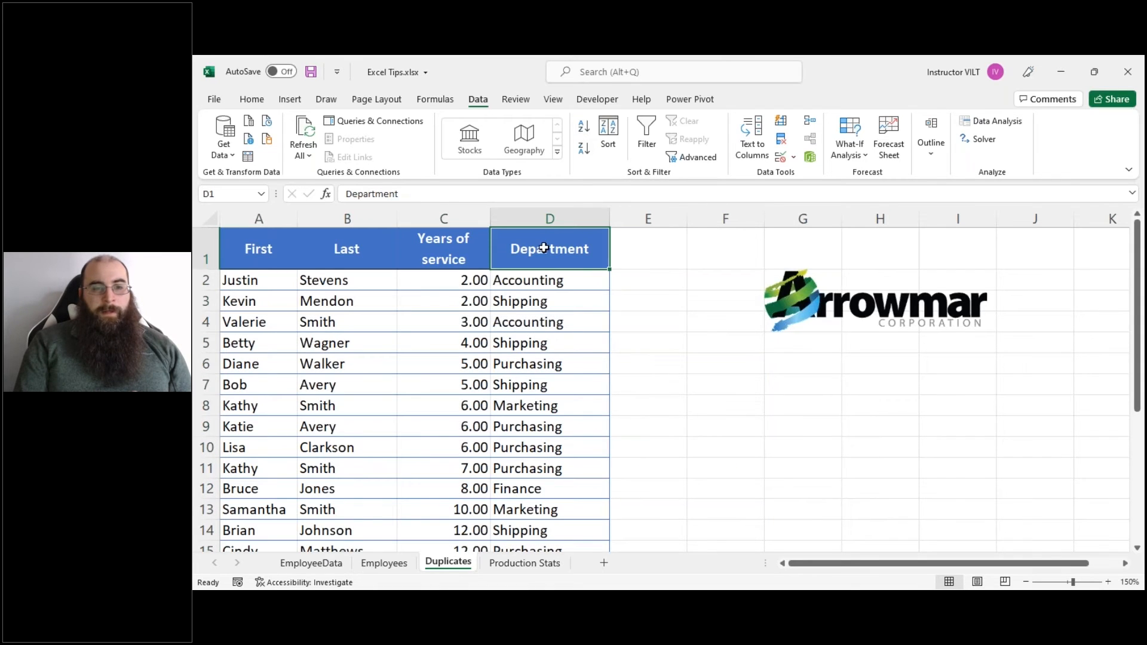
{"action": "left_click", "coordinate": [584, 126]}
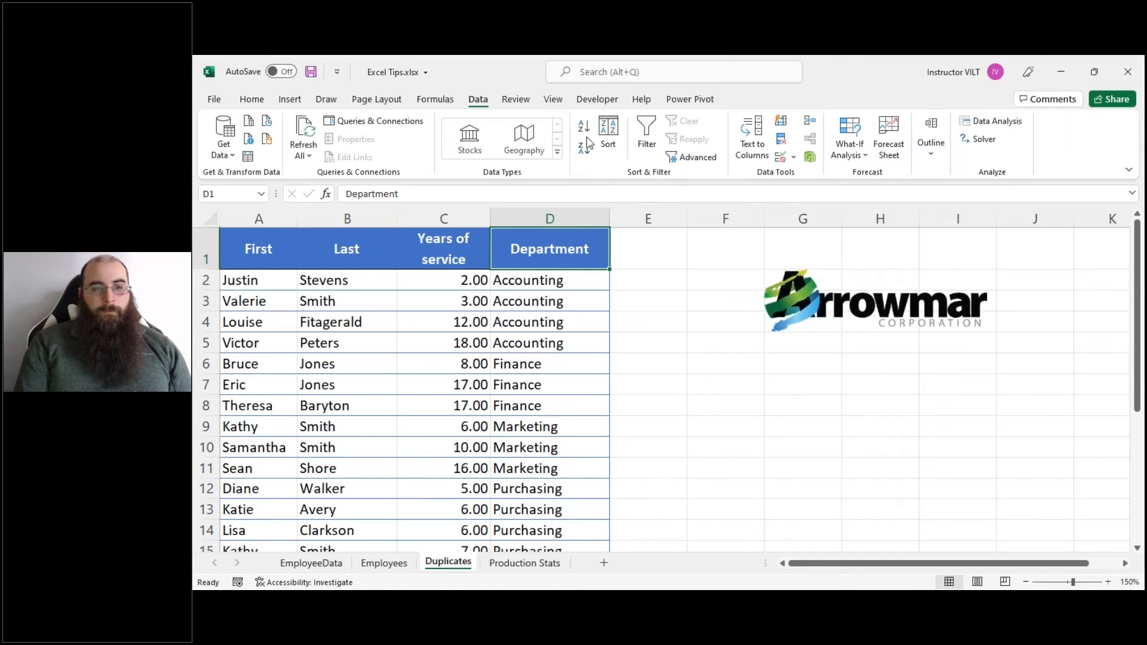
Sort the employee table by the Last column from A to Z and check the matching surnames in rows 9 and 10.
{"action": "left_click", "coordinate": [469, 245]}
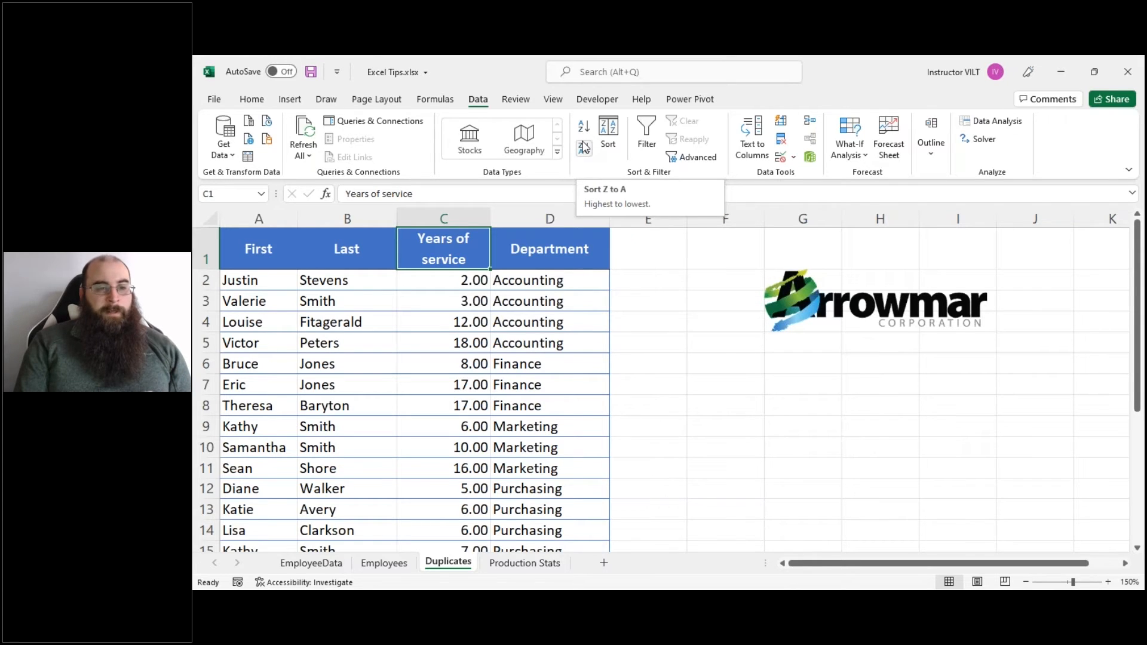
{"action": "left_click", "coordinate": [362, 246]}
{"action": "left_click", "coordinate": [586, 126]}
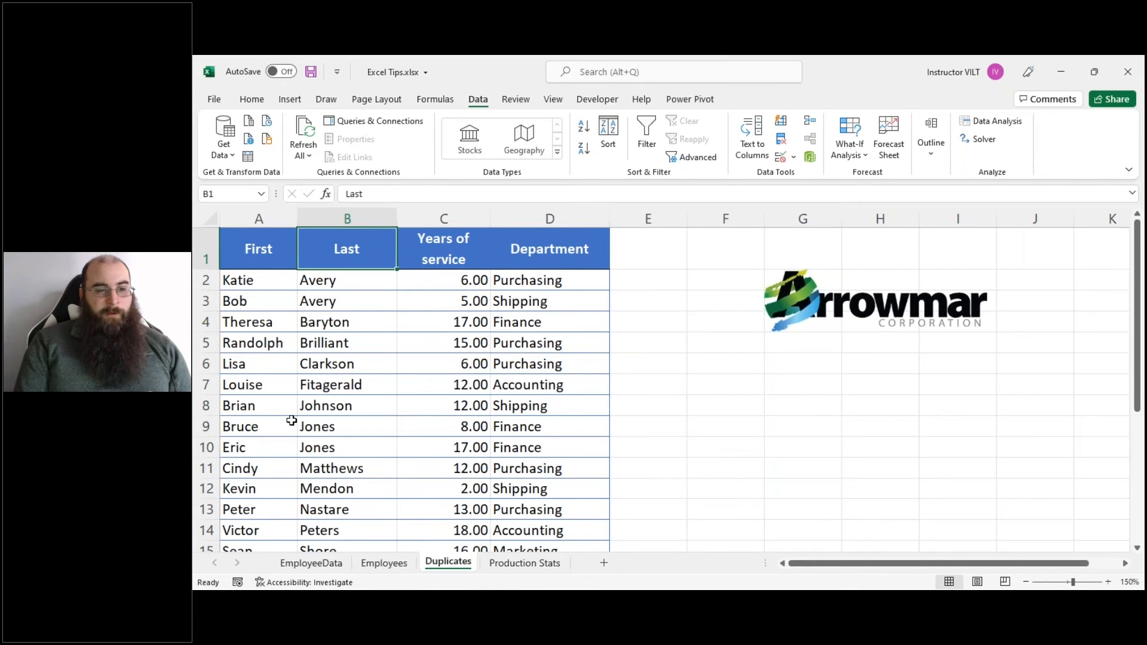
{"action": "left_click", "coordinate": [327, 432]}
{"action": "left_click", "coordinate": [329, 451]}
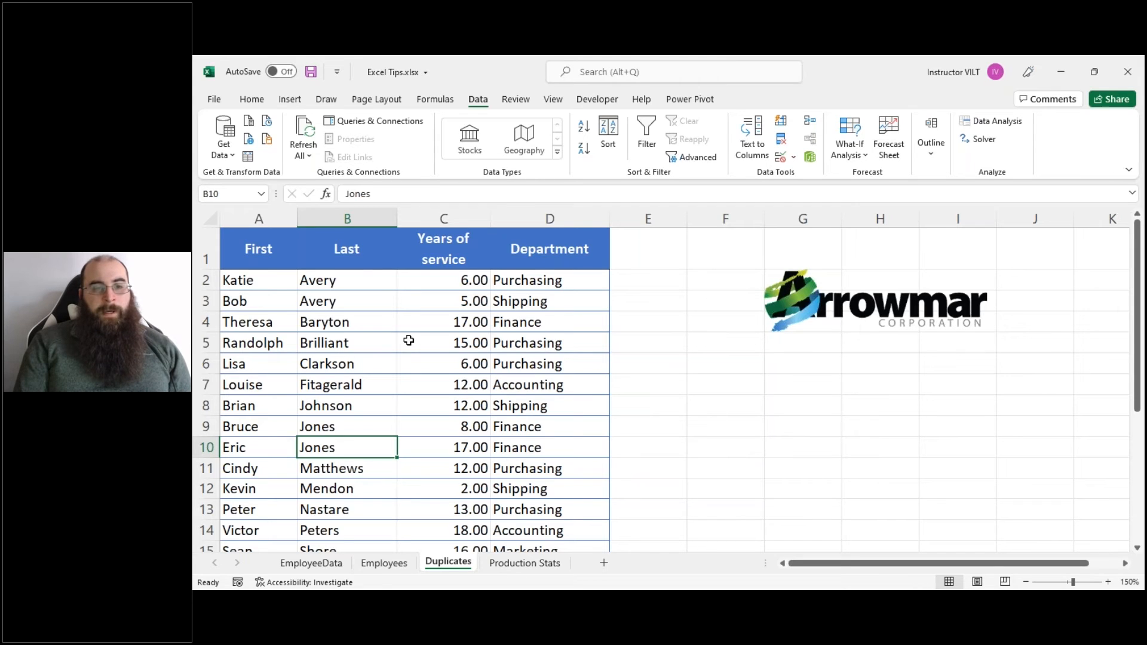
Apply a three-level sort by Last, First and Department, each A to Z on cell values, and check the names in rows 2 and 3.
{"action": "left_click", "coordinate": [608, 150]}
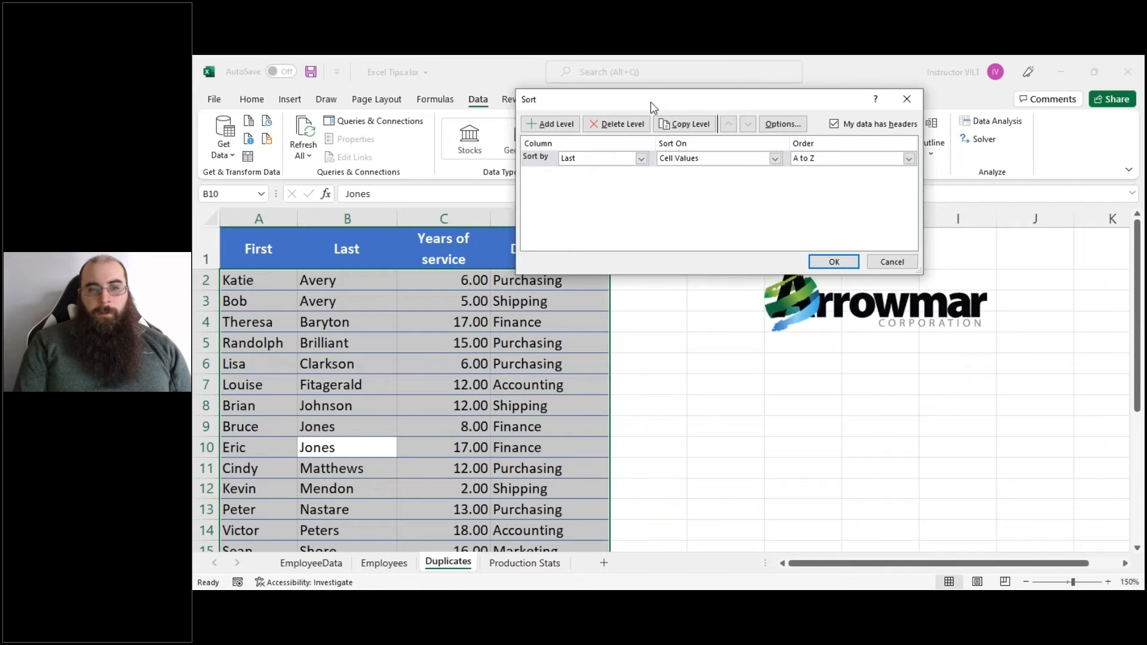
{"action": "left_click_drag", "start_coordinate": [643, 104], "coordinate": [617, 108]}
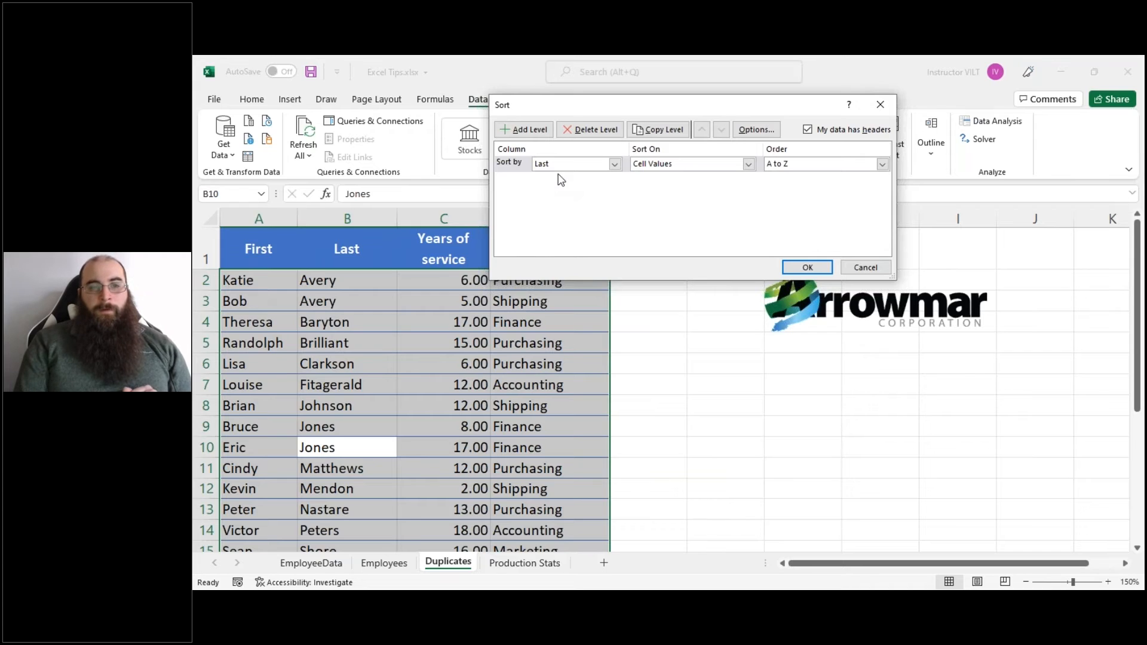
{"action": "left_click_drag", "start_coordinate": [533, 106], "coordinate": [533, 135]}
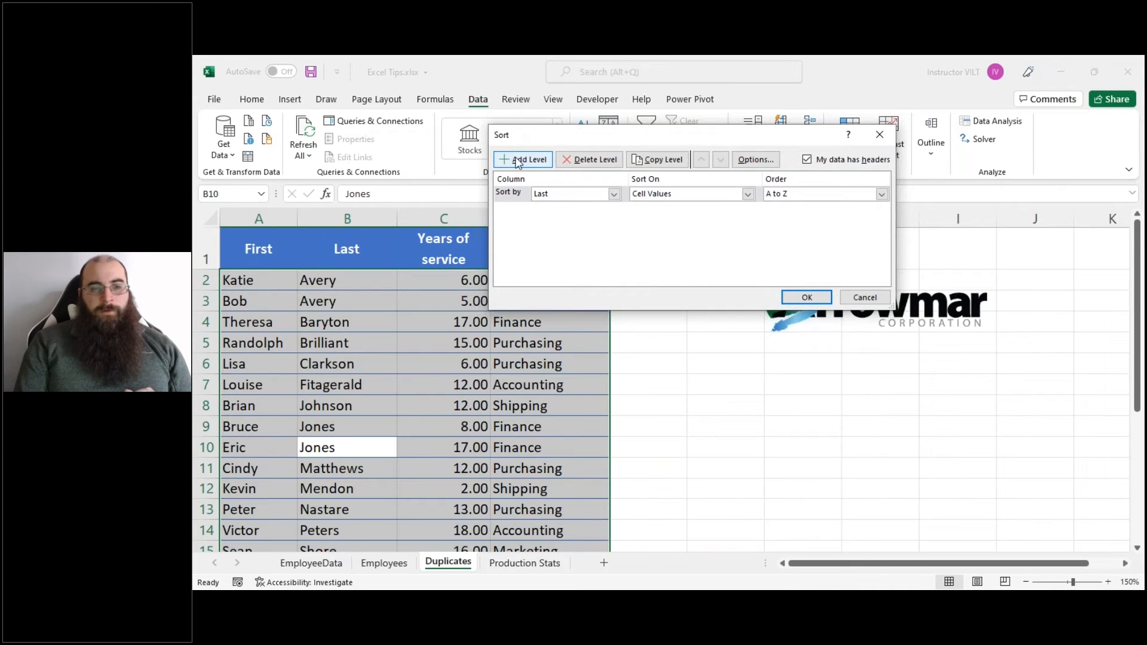
{"action": "left_click", "coordinate": [523, 162]}
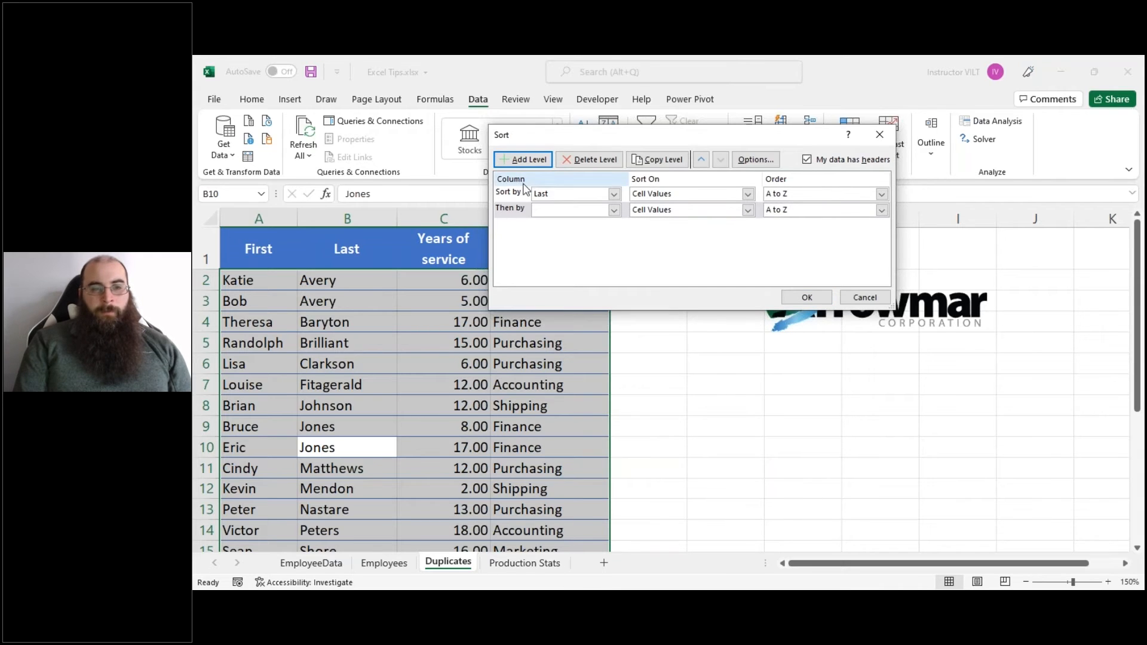
{"action": "left_click", "coordinate": [560, 209]}
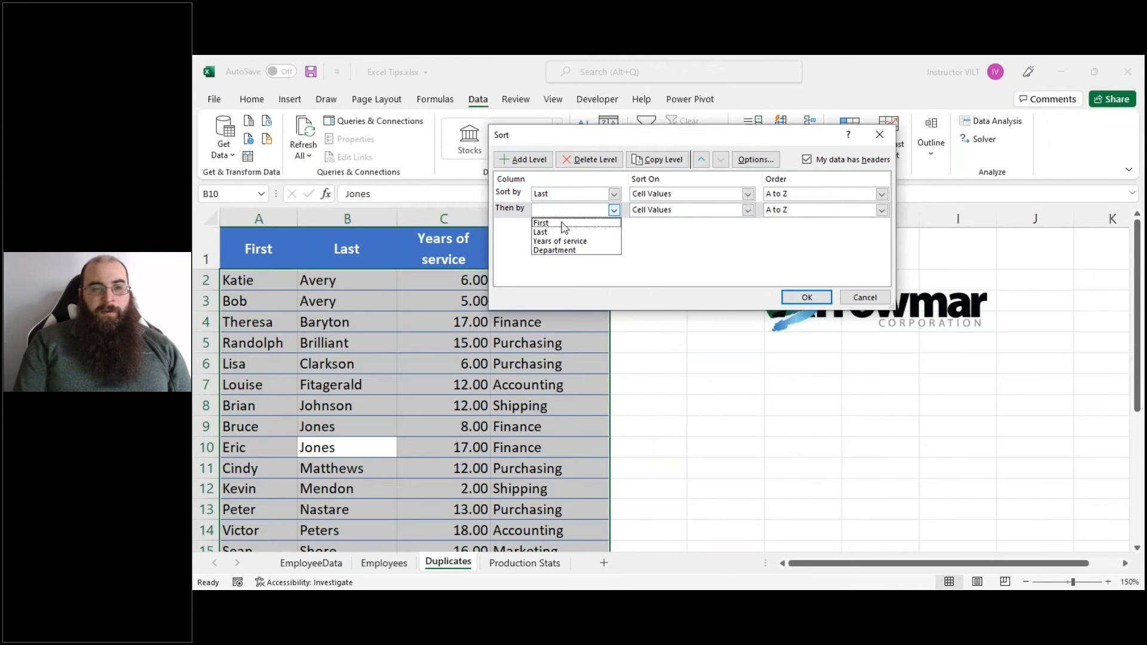
{"action": "left_click", "coordinate": [562, 224]}
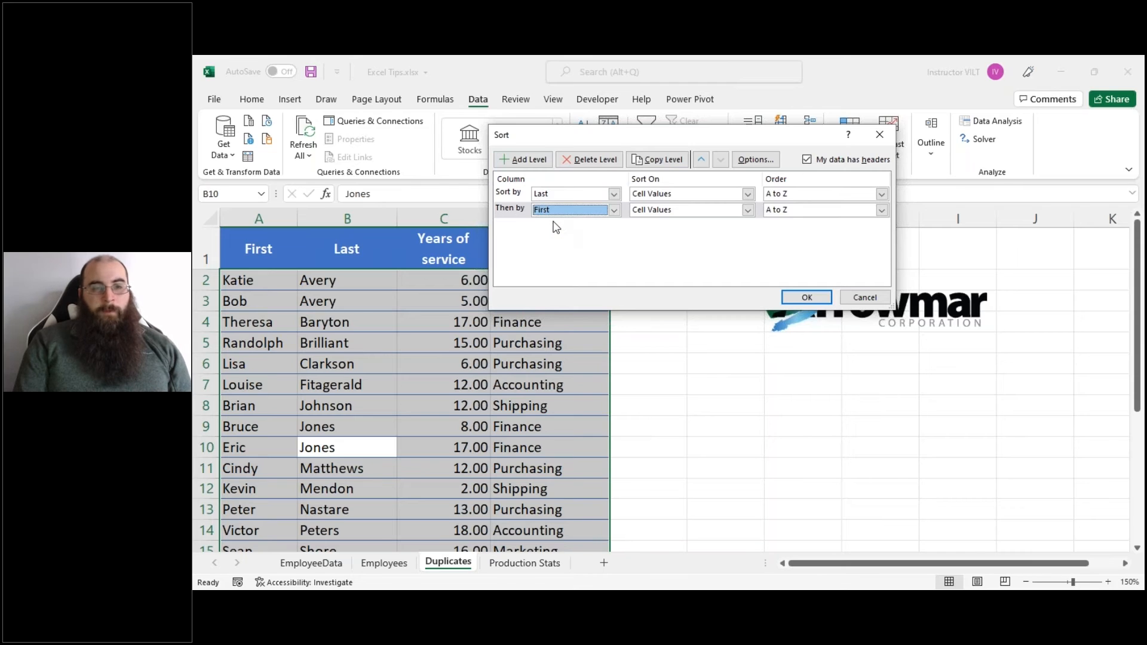
{"action": "left_click", "coordinate": [520, 158]}
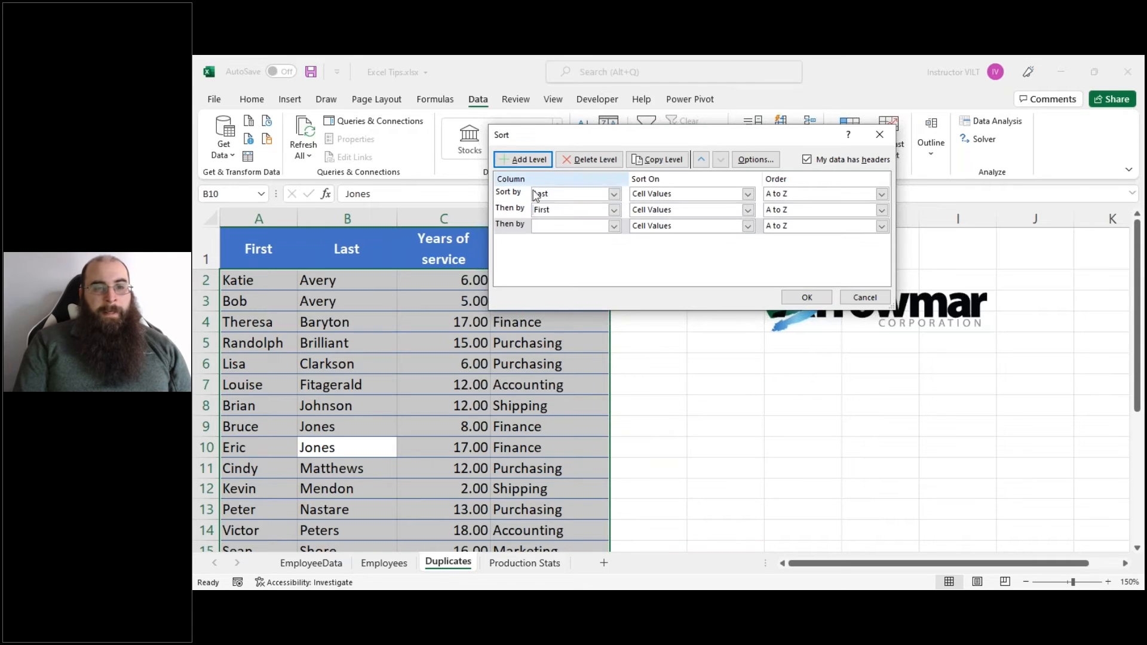
{"action": "left_click", "coordinate": [559, 226]}
{"action": "left_click", "coordinate": [564, 267]}
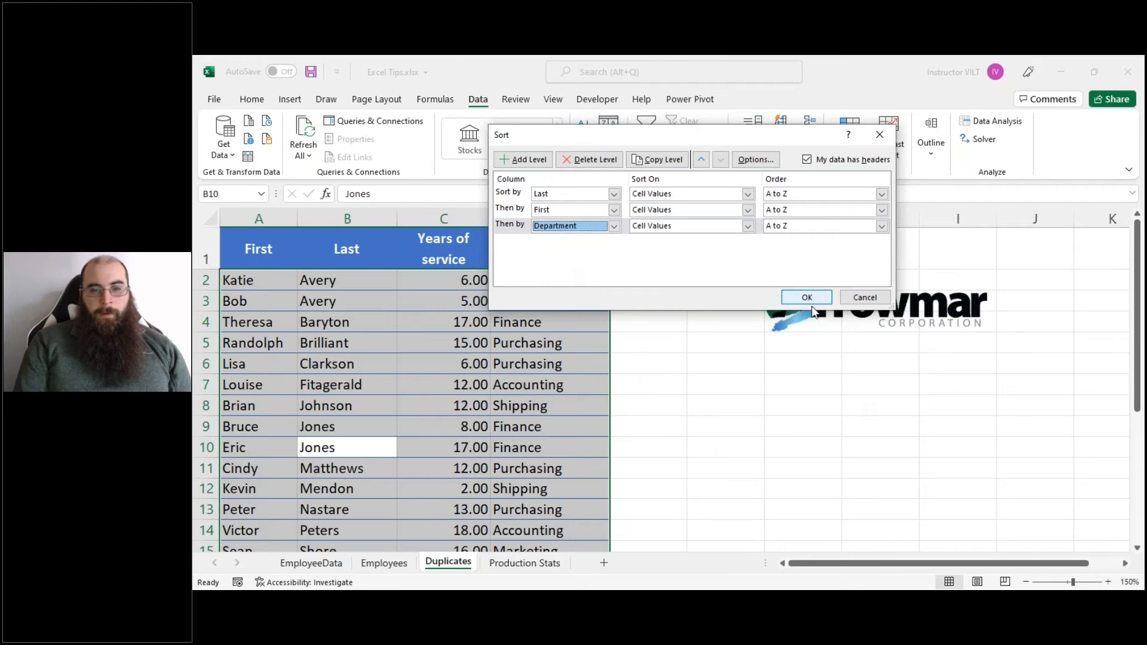
{"action": "left_click", "coordinate": [811, 298]}
{"action": "left_click_drag", "start_coordinate": [236, 285], "coordinate": [310, 311]}
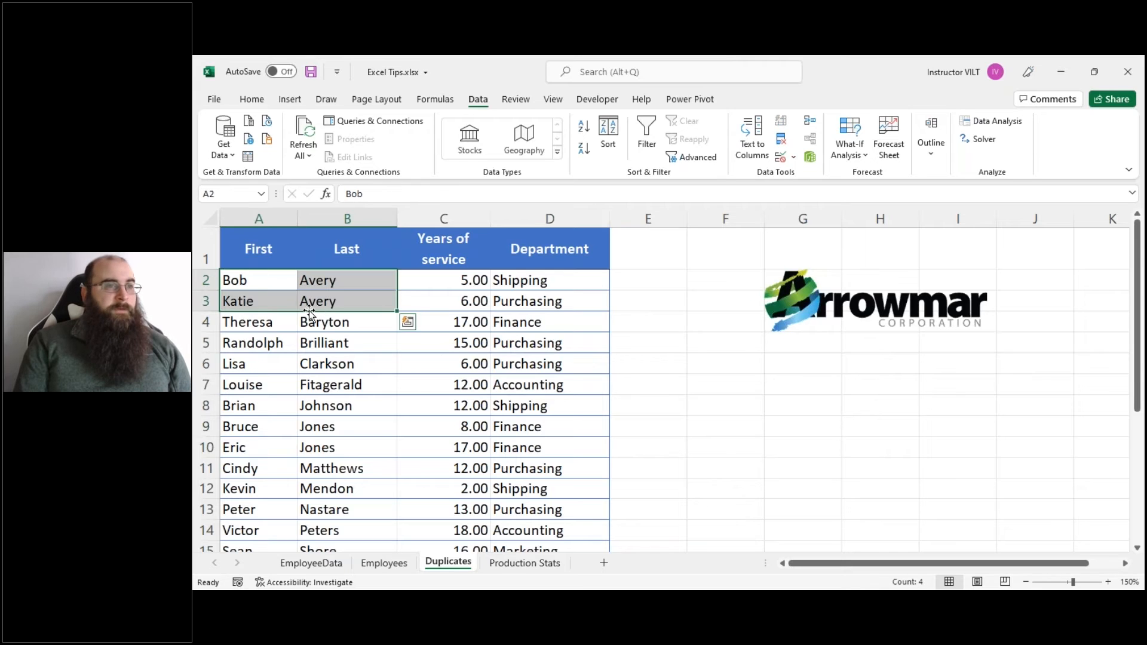
{"action": "left_click", "coordinate": [276, 276]}
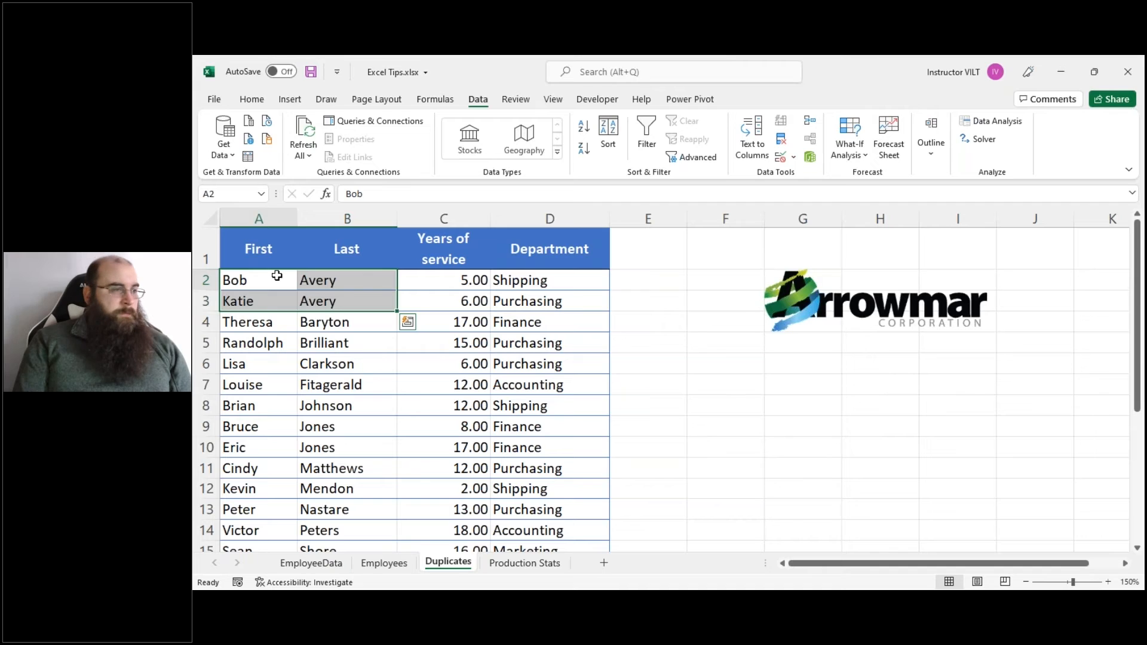
Switch to the 5 Tips in Excel slide, check off Removing Duplicate Data, and return to the Excel Tips workbook.
{"action": "key", "text": "alt+Tab"}
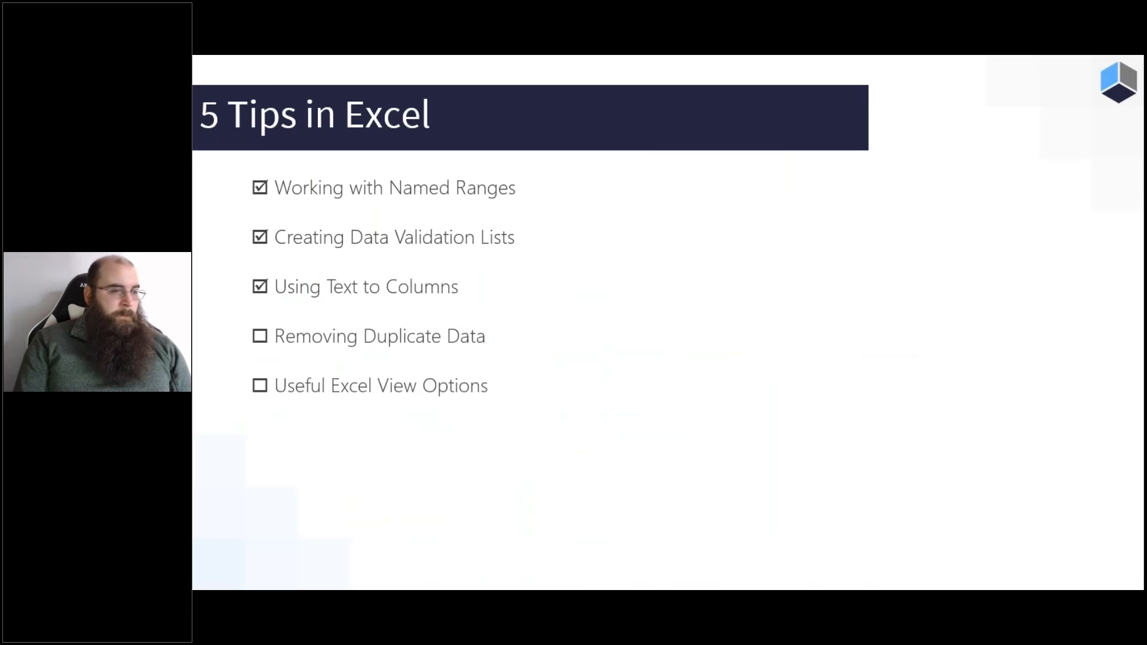
{"action": "left_click", "coordinate": [584, 263]}
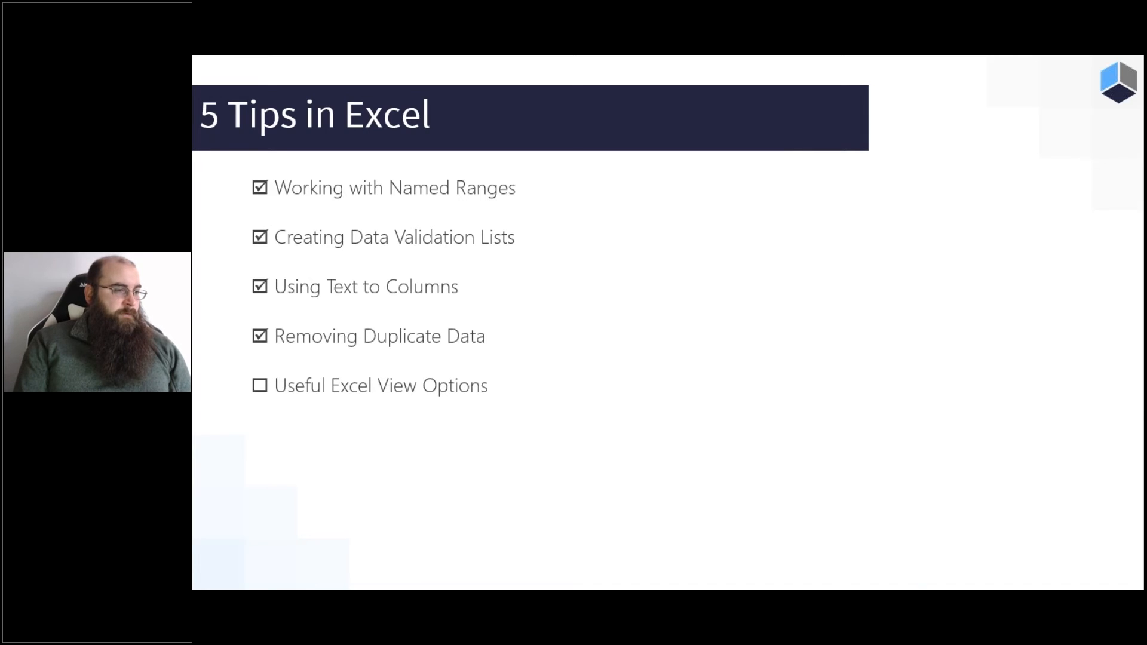
{"action": "key", "text": "alt+Tab"}
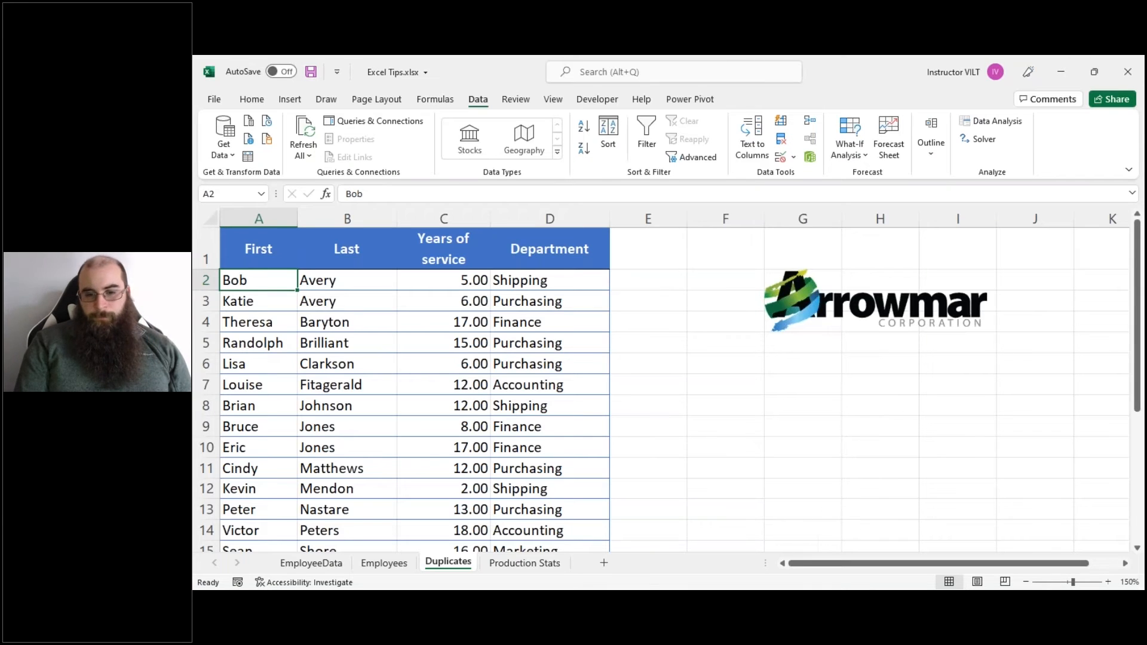
Open the Production Stats sheet and use Switch Windows to go to the Production Stats.xlsx workbook.
{"action": "left_click", "coordinate": [534, 562]}
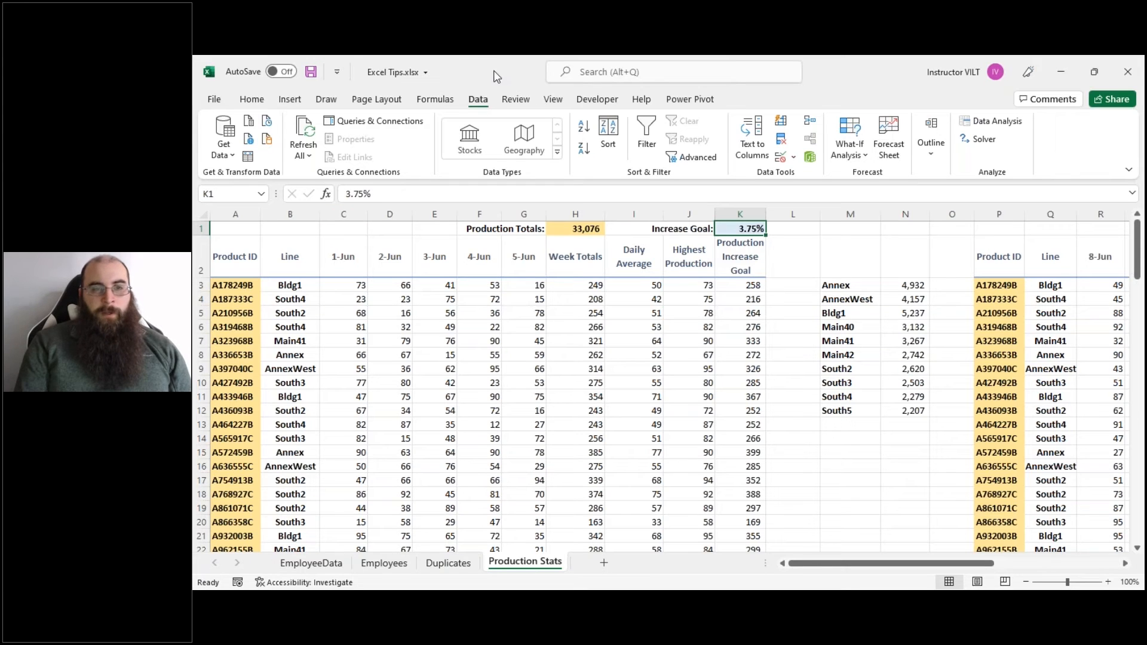
{"action": "left_click", "coordinate": [554, 102]}
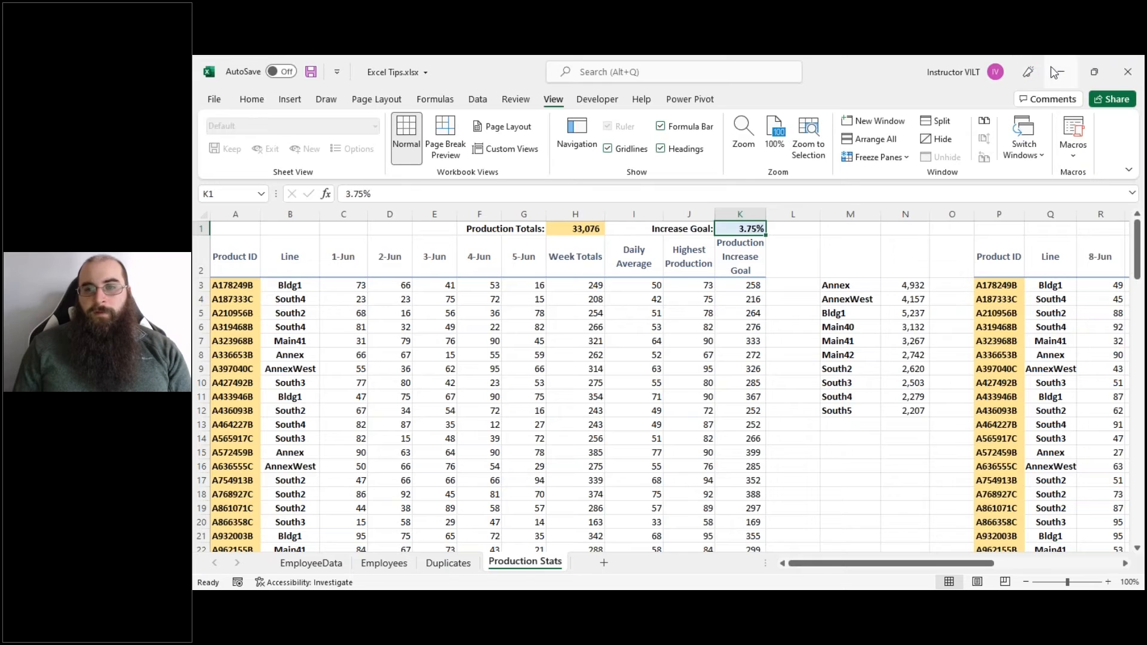
{"action": "left_click", "coordinate": [1024, 133]}
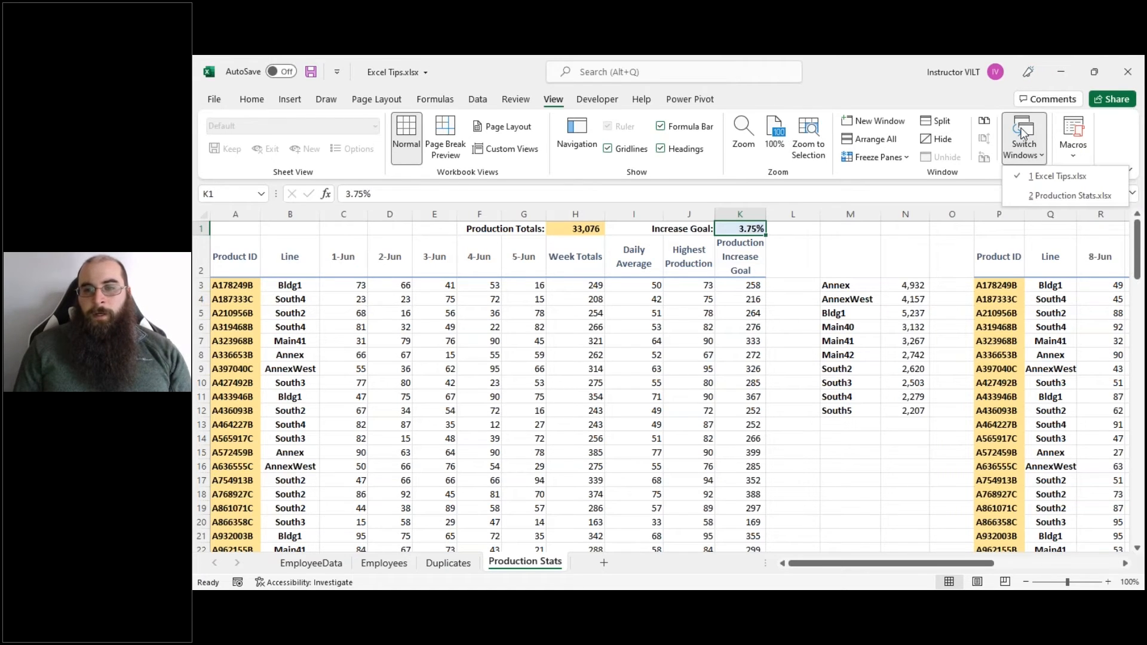
{"action": "left_click", "coordinate": [1056, 198]}
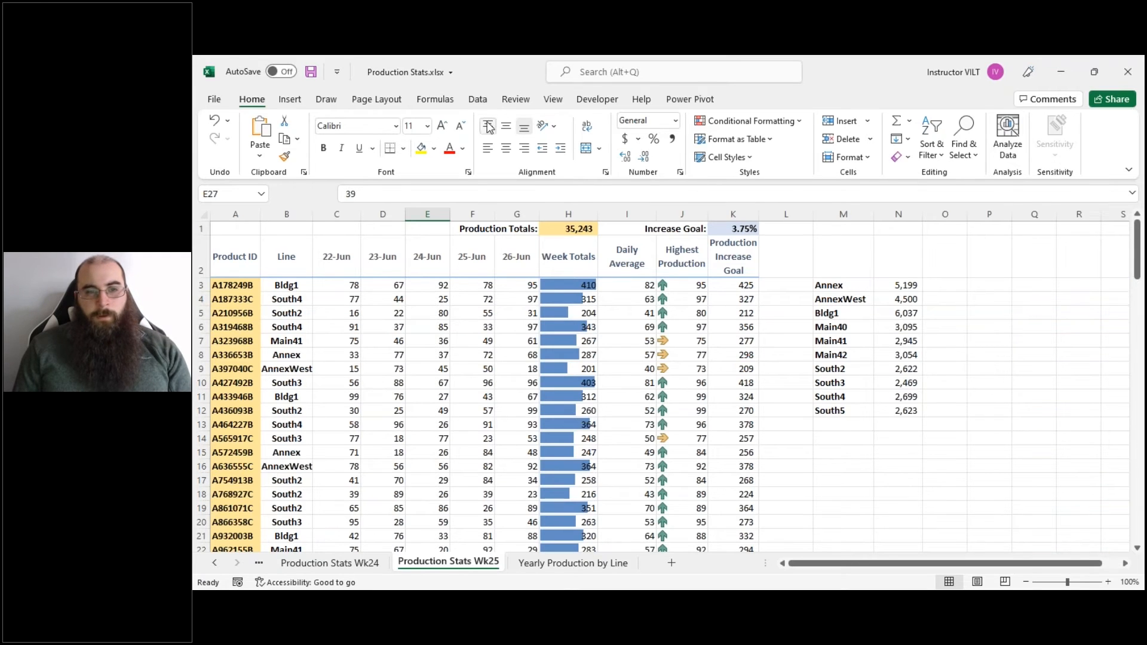
Switch back and forth between the two open workbooks, ending in Excel Tips.xlsx.
{"action": "left_click", "coordinate": [549, 102]}
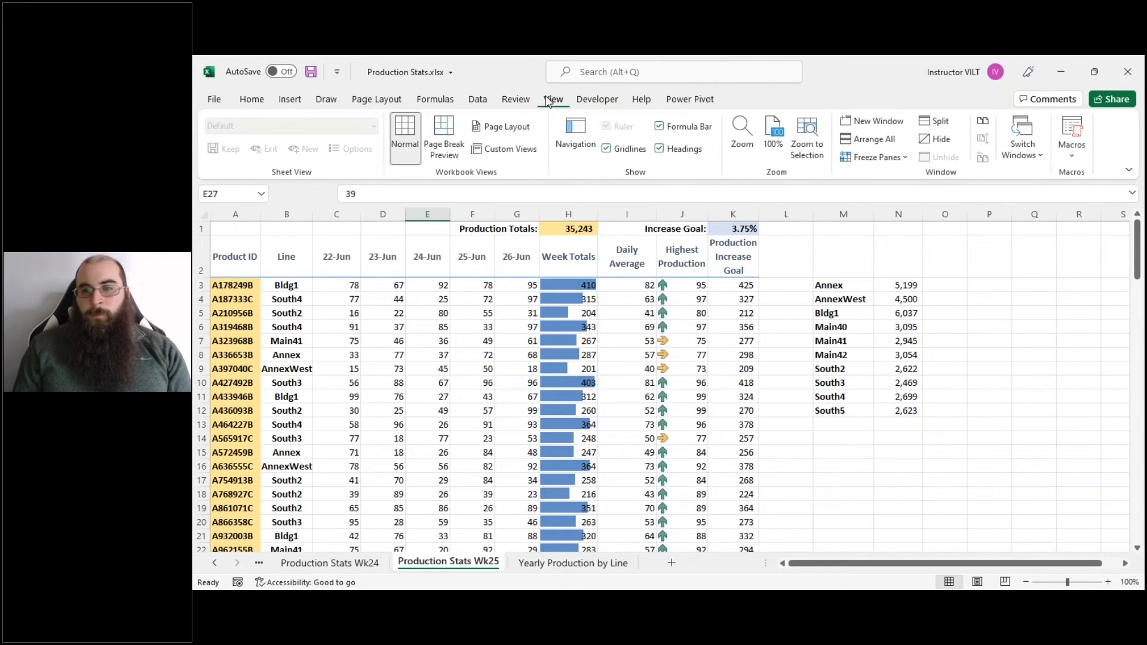
{"action": "left_click", "coordinate": [1035, 155]}
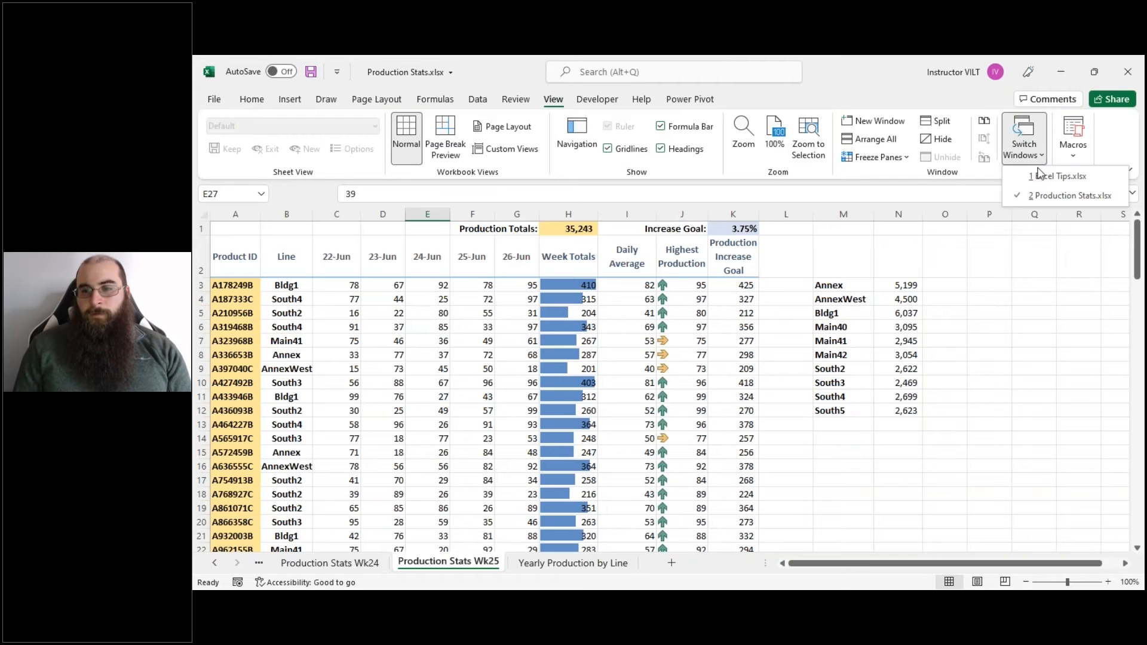
{"action": "left_click", "coordinate": [1045, 178]}
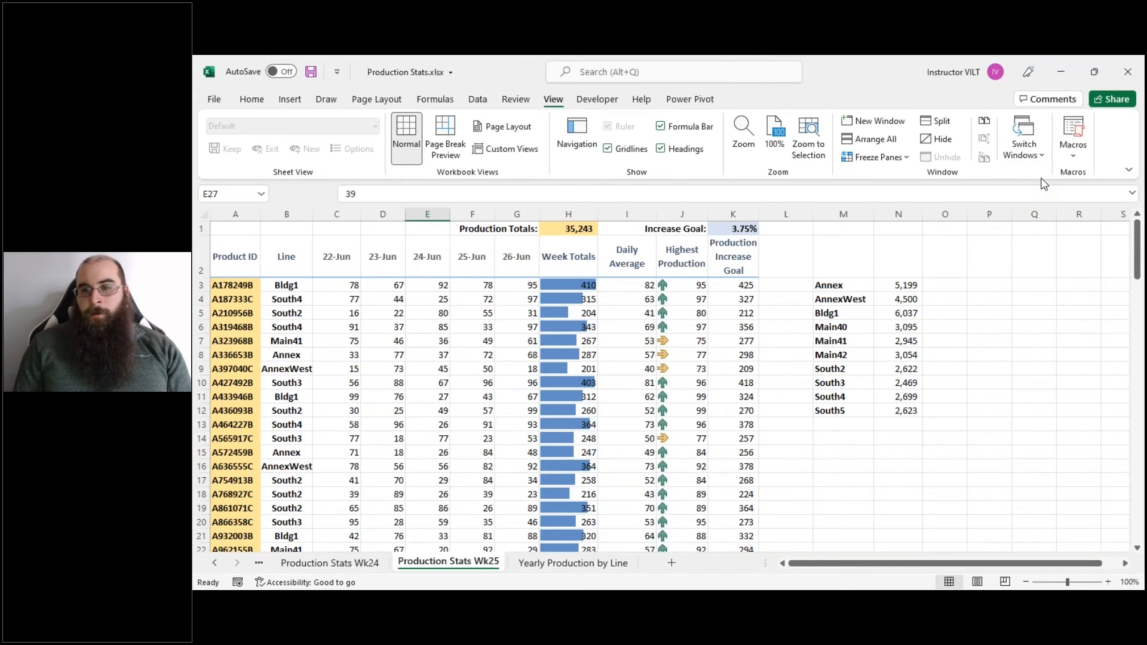
{"action": "left_click", "coordinate": [1036, 155]}
{"action": "left_click", "coordinate": [1049, 196]}
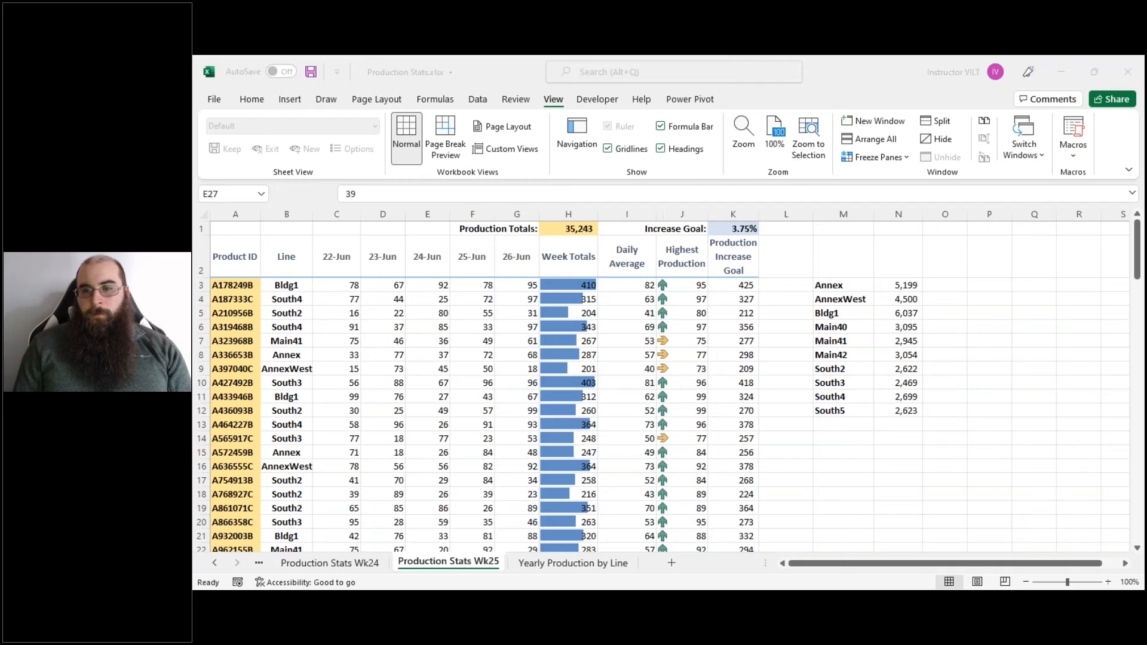
{"action": "left_click", "coordinate": [1024, 144]}
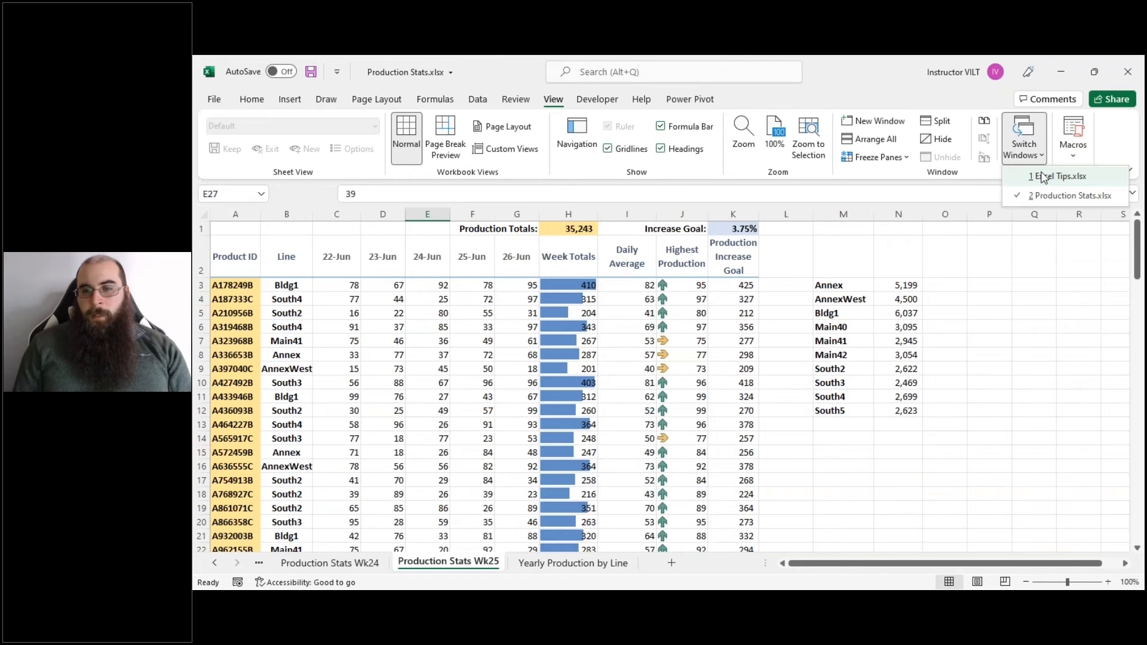
{"action": "left_click", "coordinate": [1056, 176]}
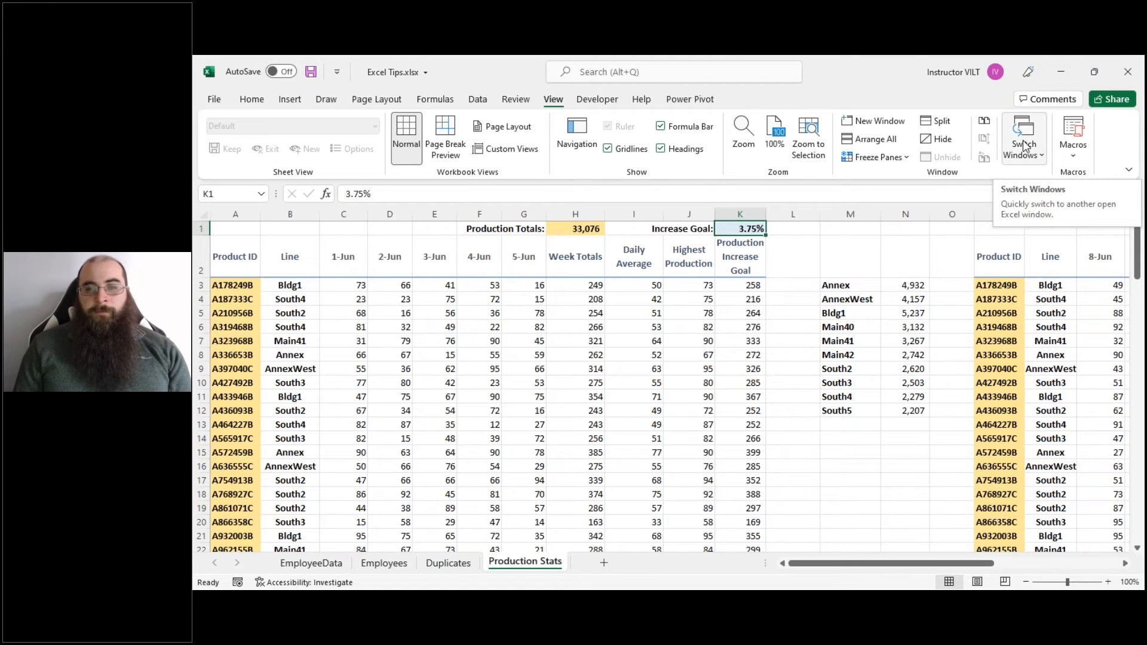
View Excel Tips.xlsx and Production Stats.xlsx side by side and bring both workbook windows to the front.
{"action": "left_click", "coordinate": [985, 123]}
{"action": "key", "text": "alt+Tab"}
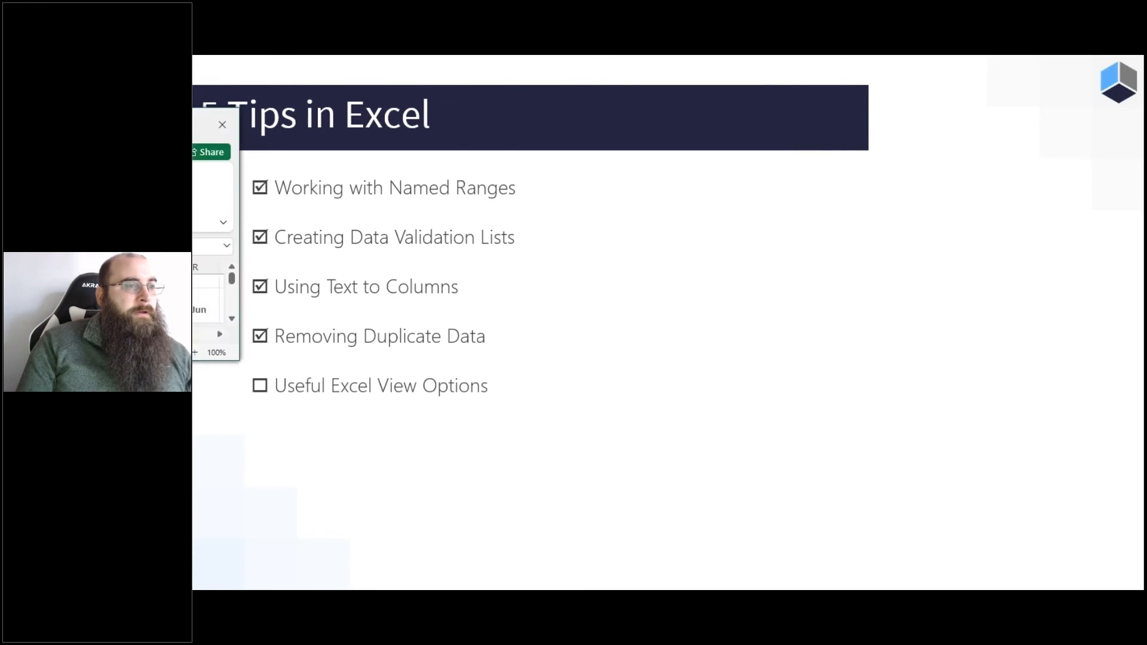
{"action": "key", "text": "alt+Tab"}
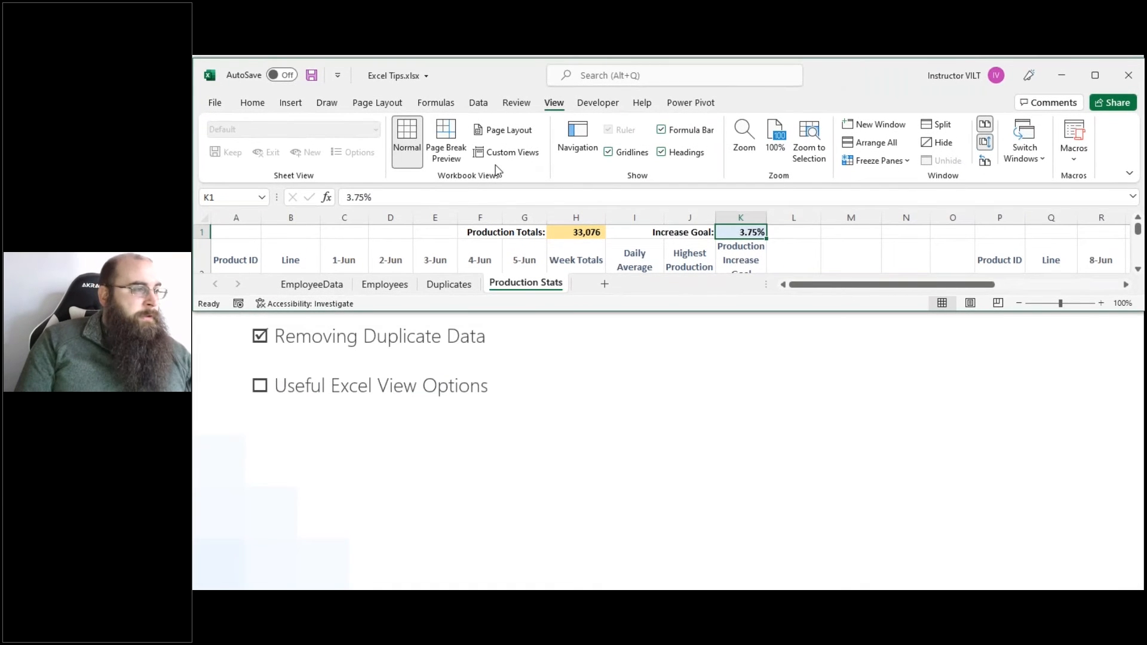
{"action": "key", "text": "alt+Tab"}
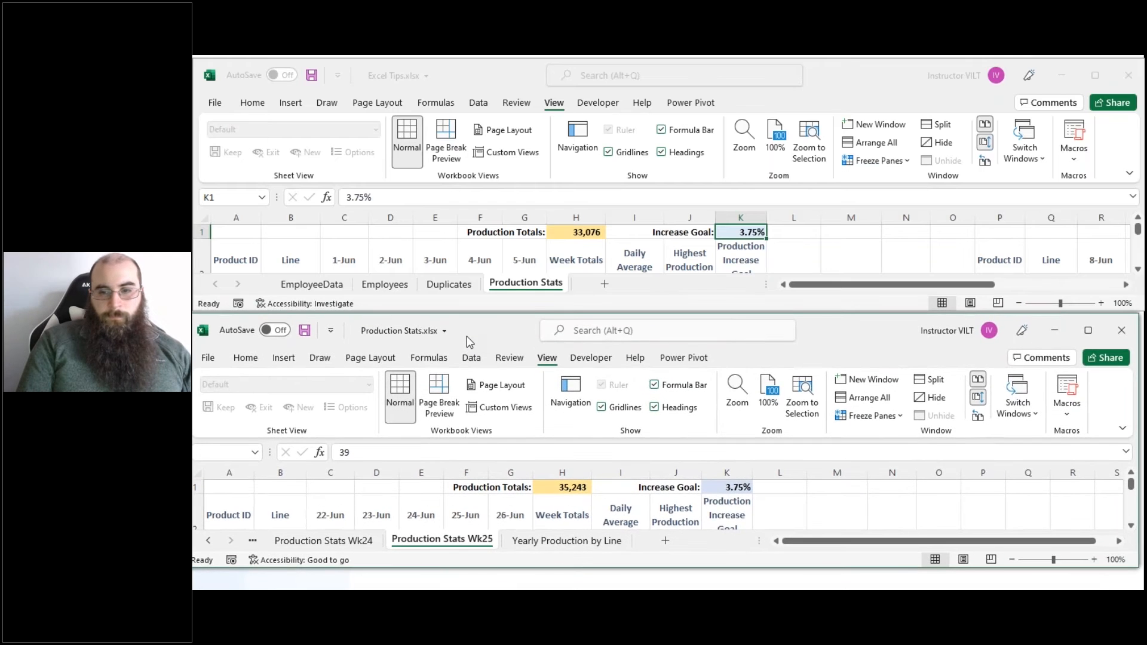
Arrange the two open workbooks with the Vertical option and try scrolling through the data from the Excel Tips window.
{"action": "left_click", "coordinate": [820, 83]}
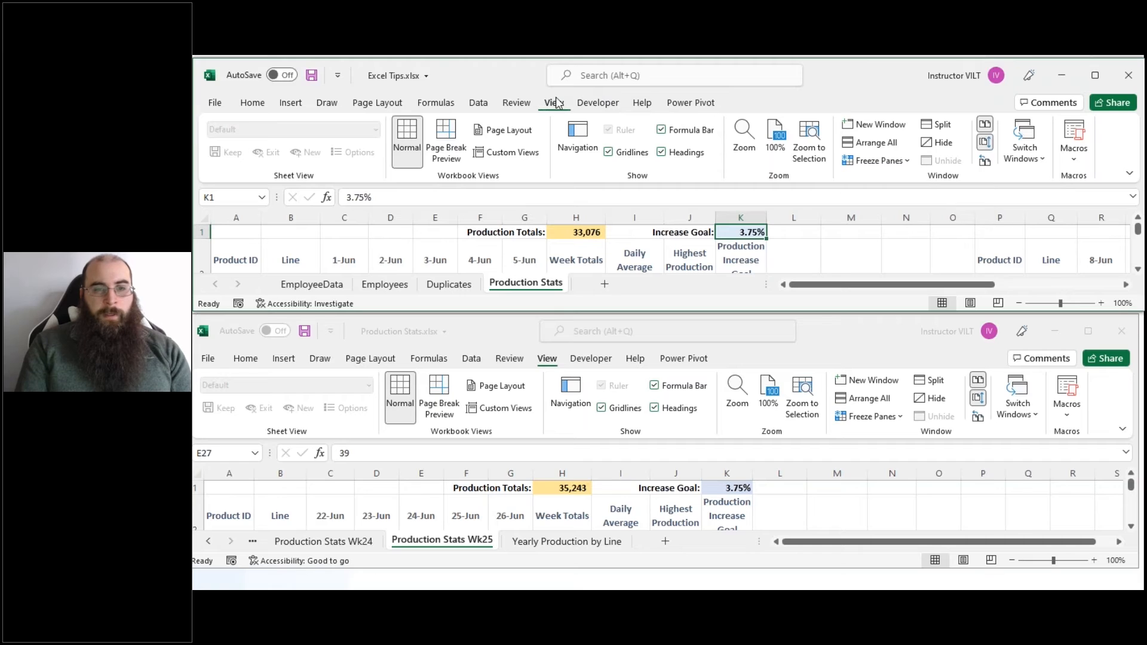
{"action": "left_click", "coordinate": [873, 144]}
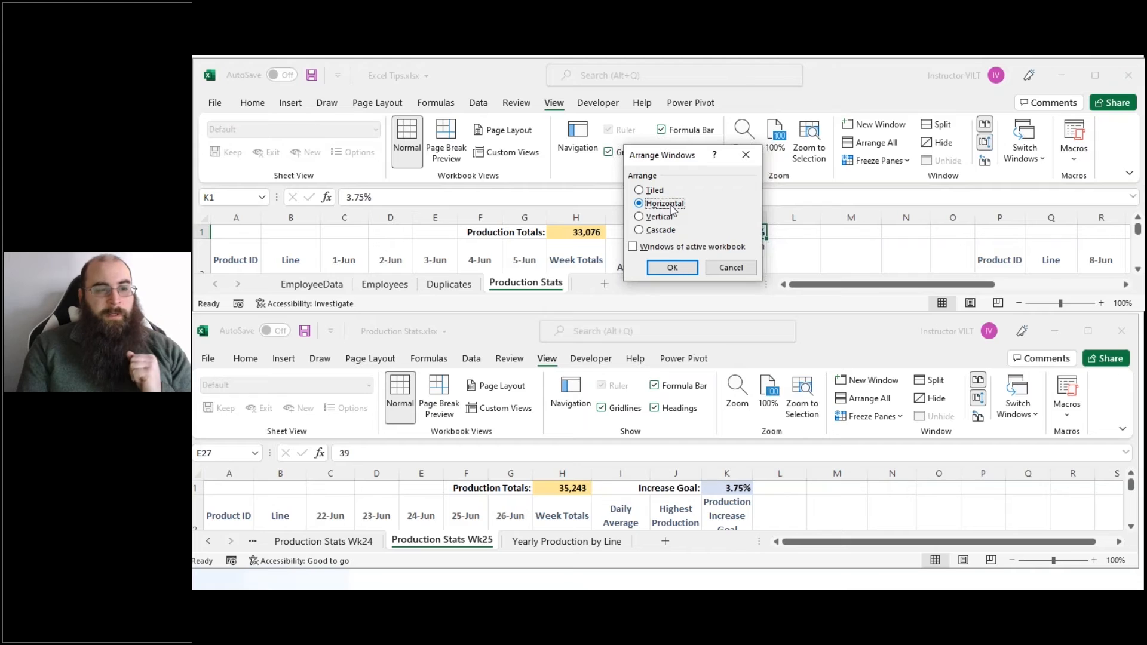
{"action": "left_click", "coordinate": [654, 217]}
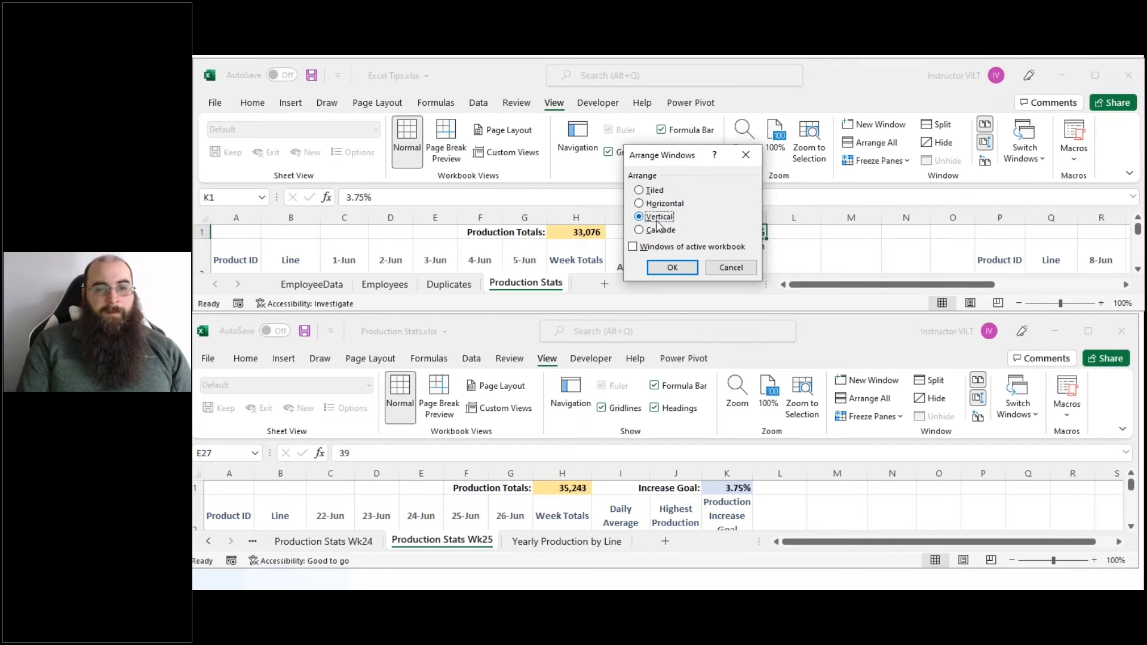
{"action": "left_click", "coordinate": [668, 267]}
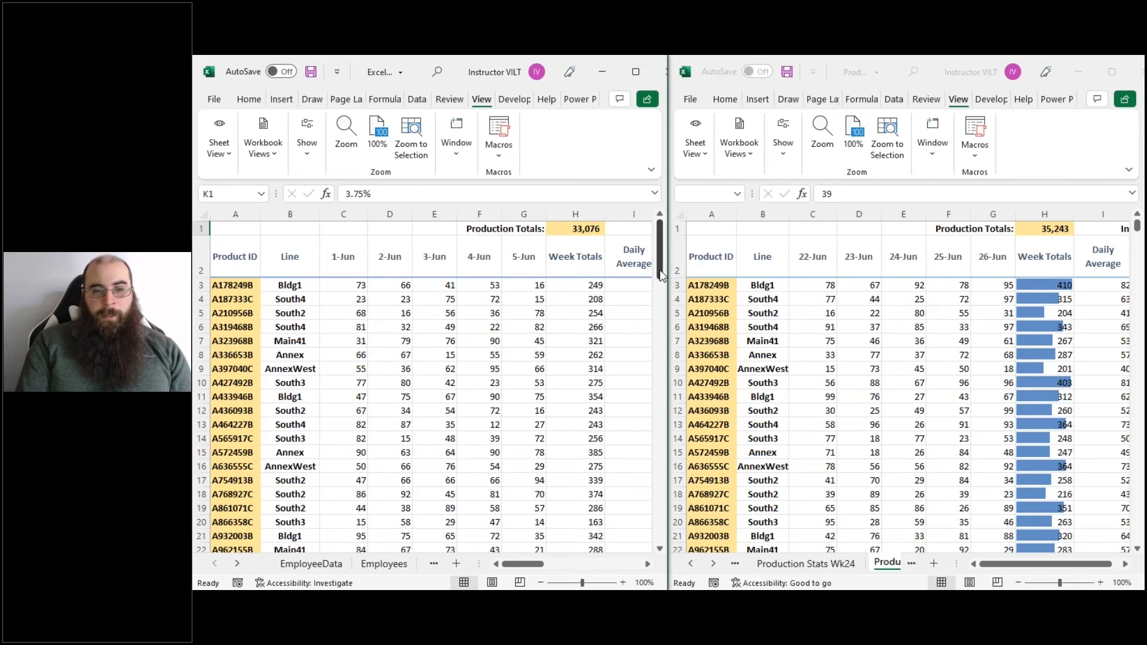
{"action": "left_click_drag", "start_coordinate": [660, 270], "coordinate": [659, 270]}
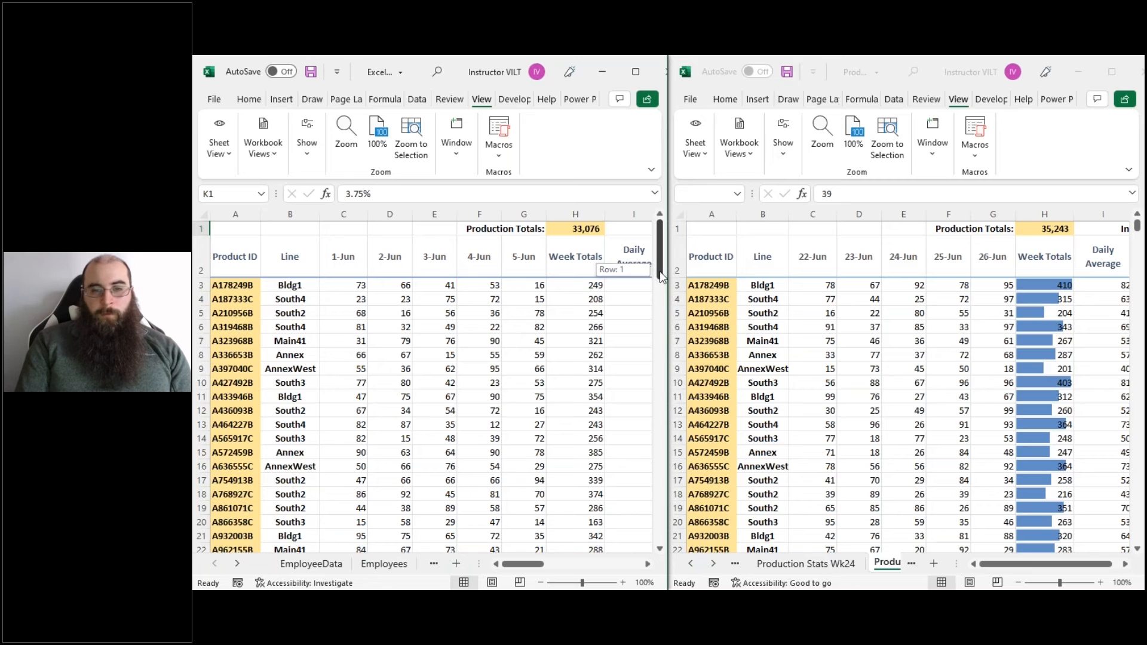
{"action": "mouse_move", "coordinate": [660, 276]}
{"action": "left_mouse_down"}
{"action": "mouse_move", "coordinate": [660, 306]}
{"action": "mouse_move", "coordinate": [660, 265]}
{"action": "left_mouse_up"}
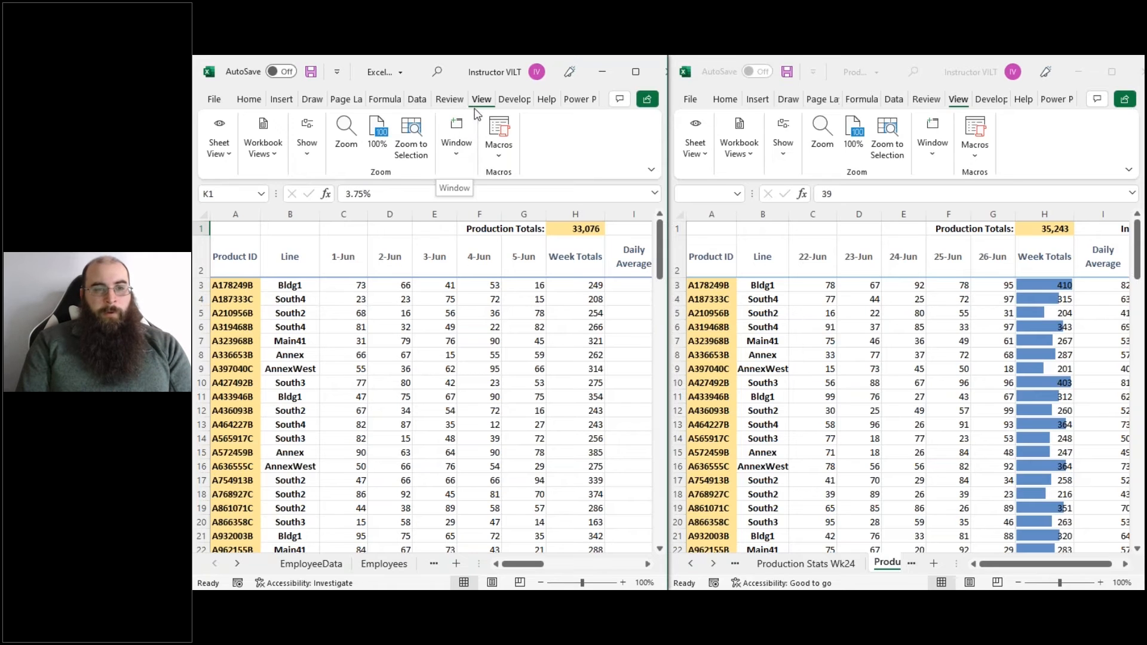
Turn off Synchronous Scrolling and scroll each of the two workbooks independently.
{"action": "left_click", "coordinate": [456, 139]}
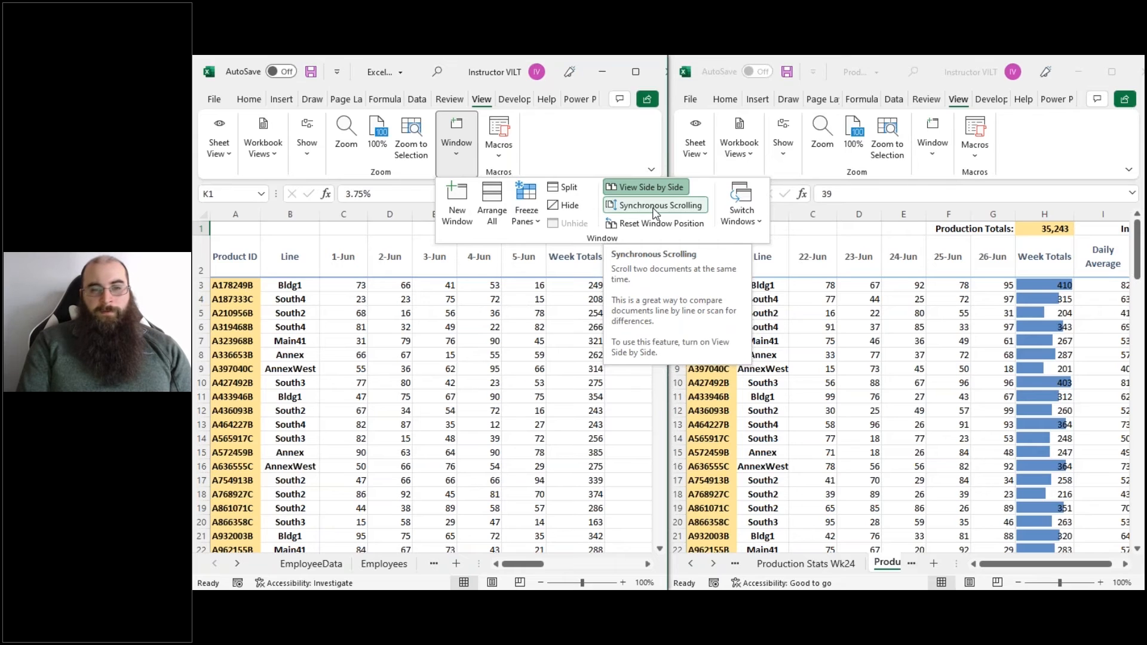
{"action": "left_click", "coordinate": [605, 164]}
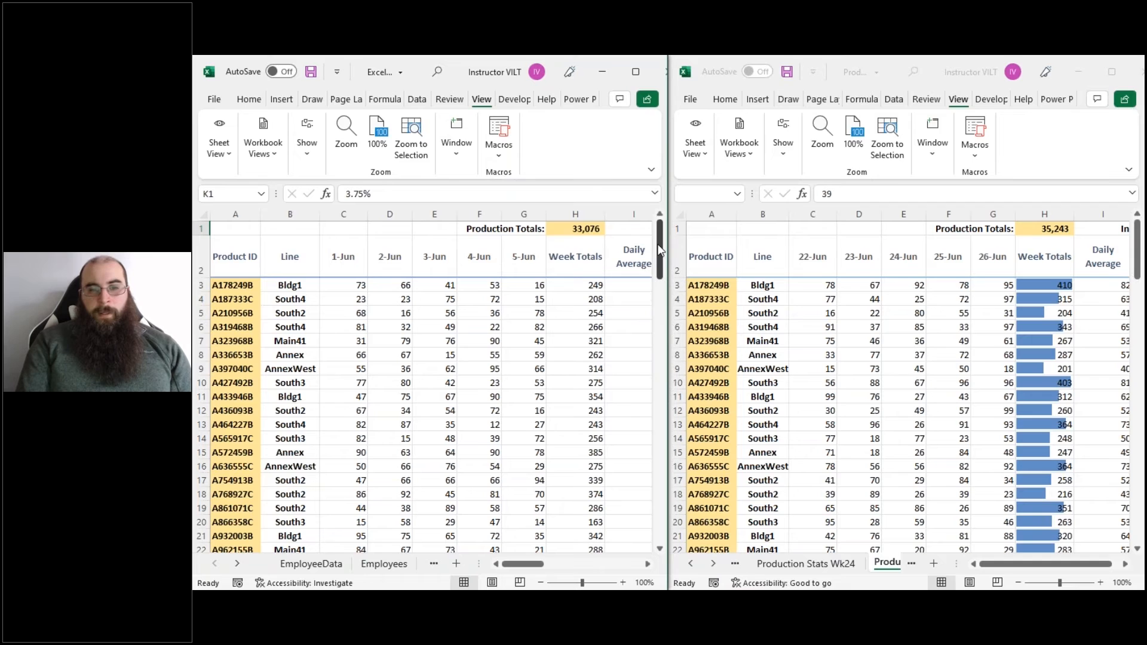
{"action": "mouse_move", "coordinate": [657, 244]}
{"action": "left_mouse_down"}
{"action": "mouse_move", "coordinate": [659, 255]}
{"action": "mouse_move", "coordinate": [658, 238]}
{"action": "left_mouse_up"}
{"action": "mouse_move", "coordinate": [1141, 233]}
{"action": "left_mouse_down"}
{"action": "mouse_move", "coordinate": [1141, 246]}
{"action": "mouse_move", "coordinate": [1139, 233]}
{"action": "left_mouse_up"}
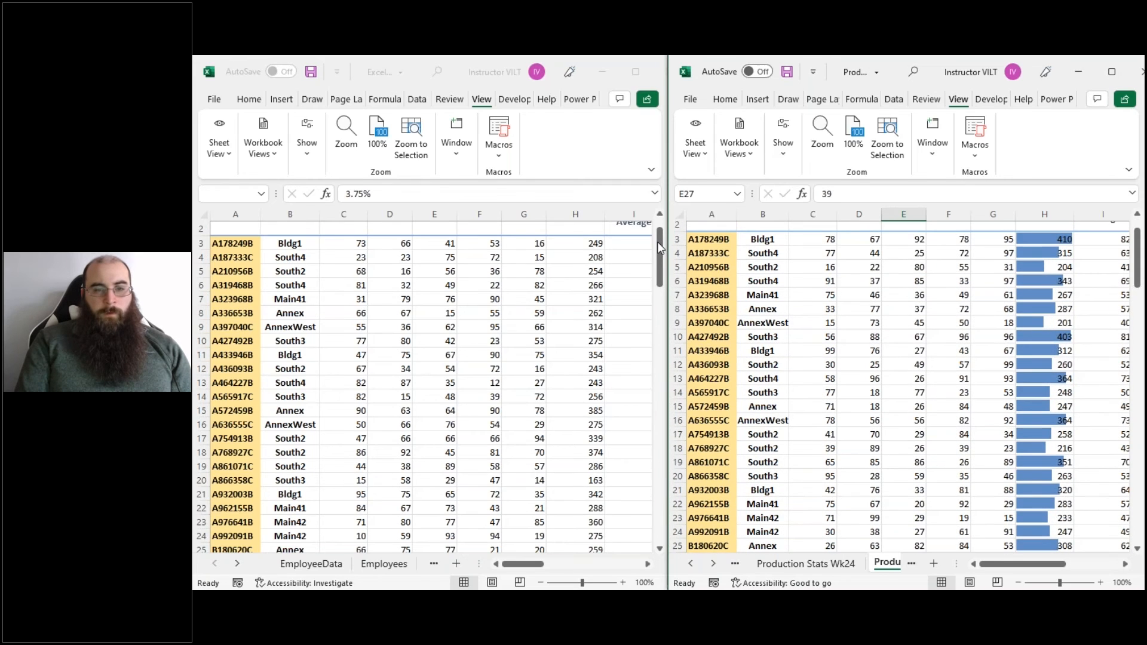
{"action": "left_click_drag", "start_coordinate": [659, 246], "coordinate": [659, 239]}
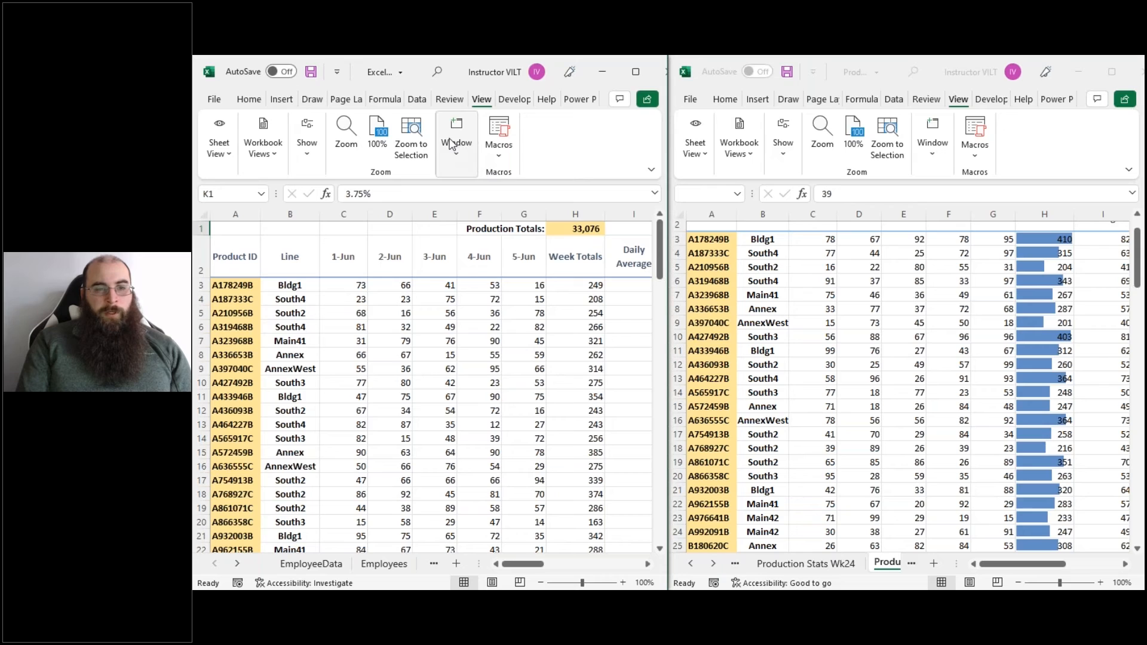
Turn off View Side by Side for the two workbooks.
{"action": "left_click", "coordinate": [455, 142]}
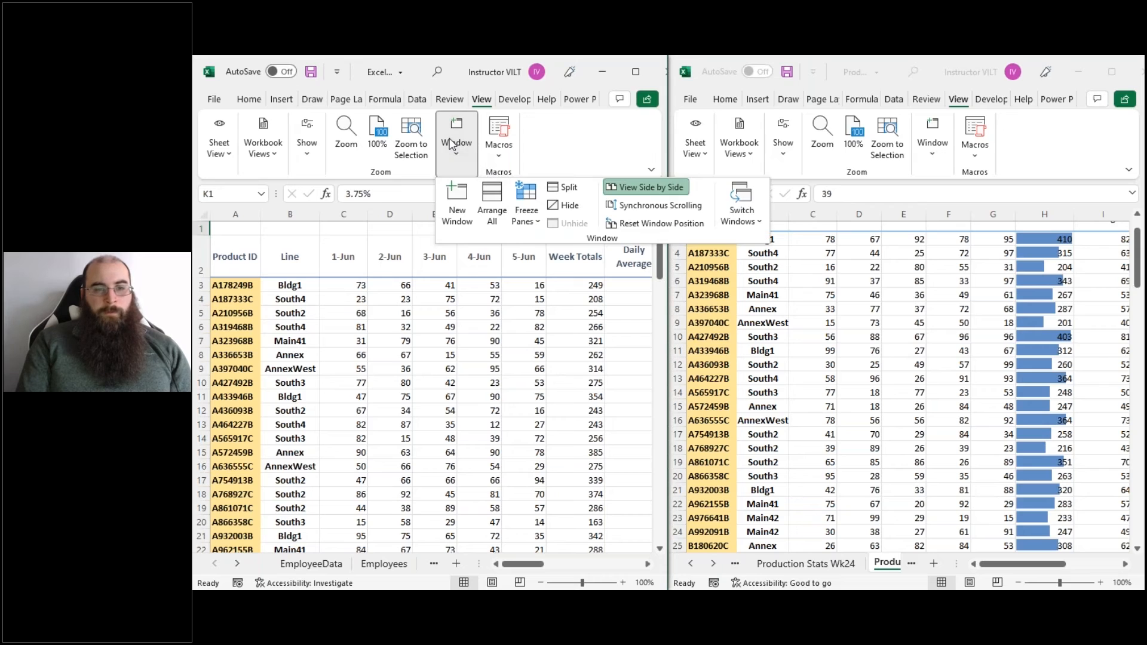
{"action": "left_click", "coordinate": [651, 191]}
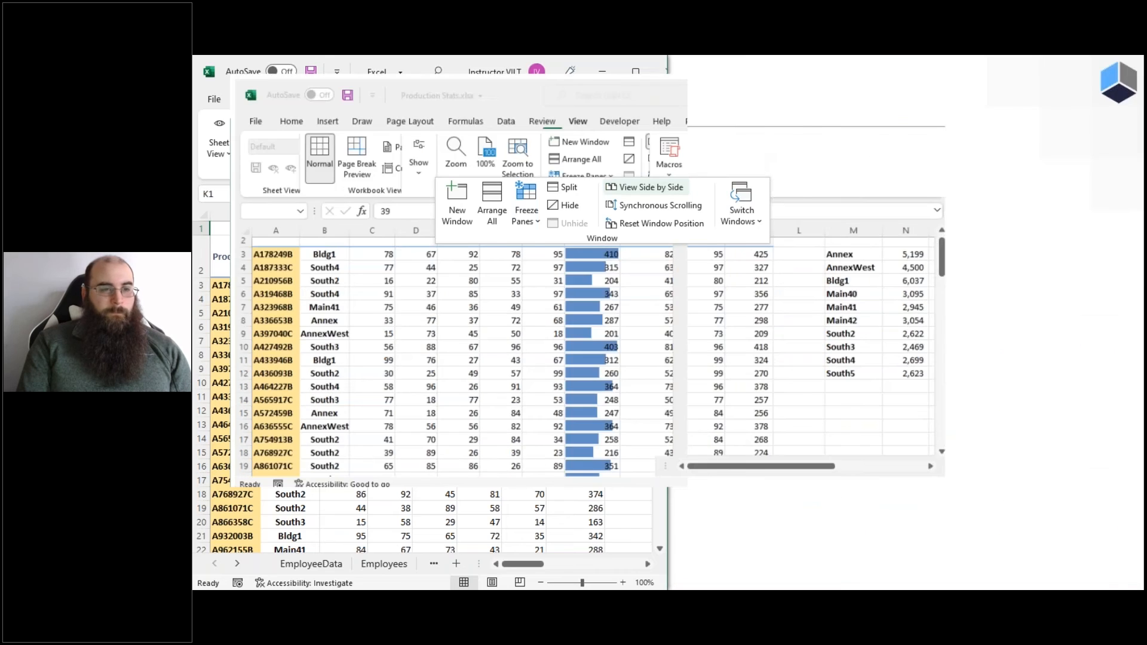
Compare the row 2 headers with cells I61 and I56 far down the Production Stats sheet, and return to the top.
{"action": "left_click", "coordinate": [241, 257]}
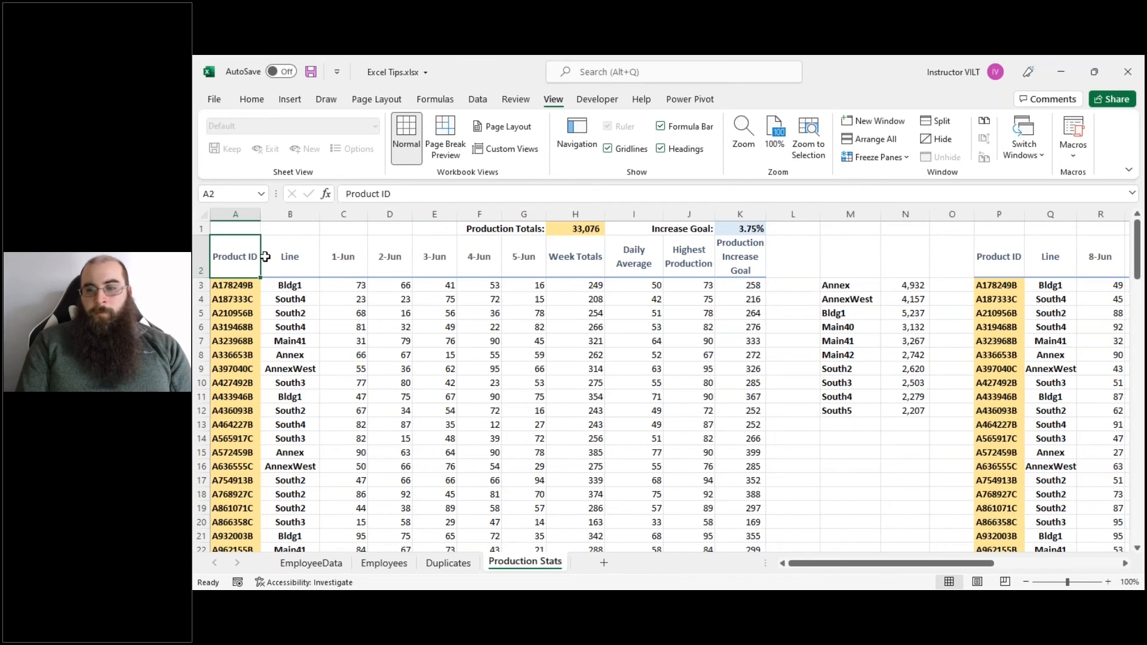
{"action": "left_click_drag", "start_coordinate": [265, 256], "coordinate": [693, 293]}
{"action": "left_click_drag", "start_coordinate": [1137, 239], "coordinate": [1137, 396]}
{"action": "left_click", "coordinate": [641, 386]}
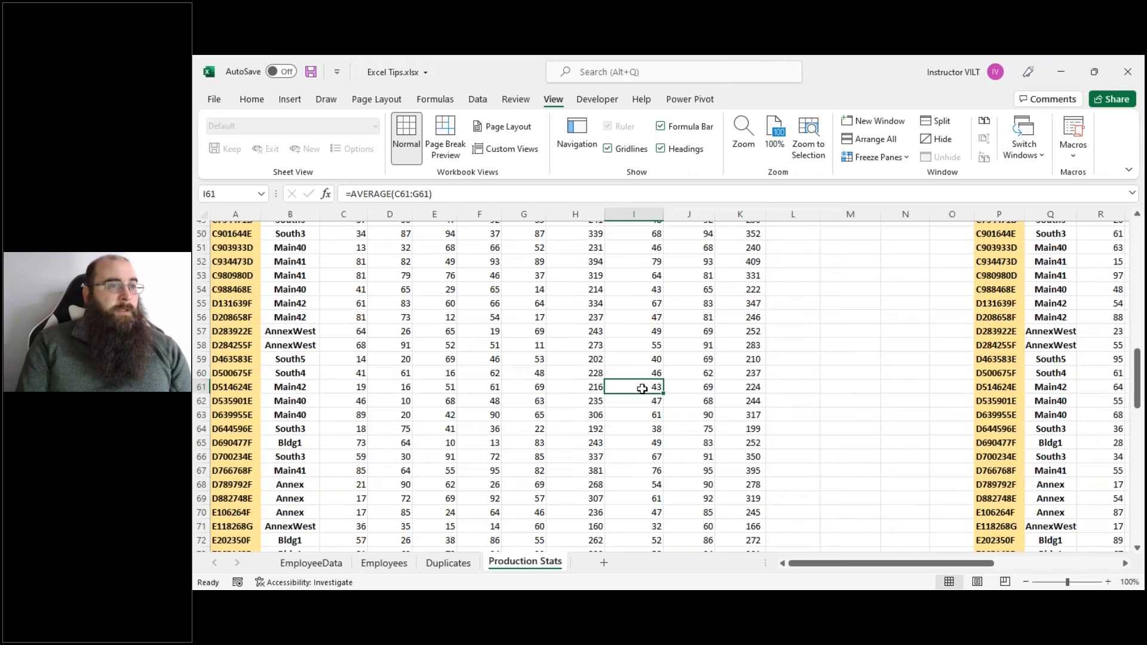
{"action": "left_click", "coordinate": [609, 318]}
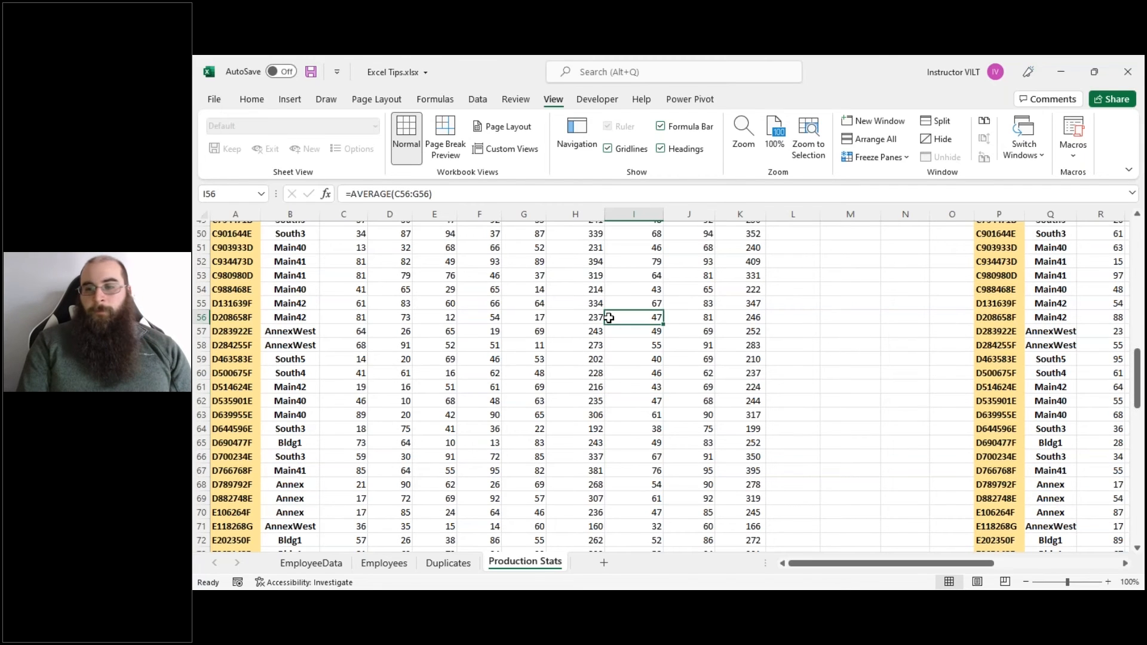
{"action": "left_click_drag", "start_coordinate": [1137, 378], "coordinate": [1137, 248]}
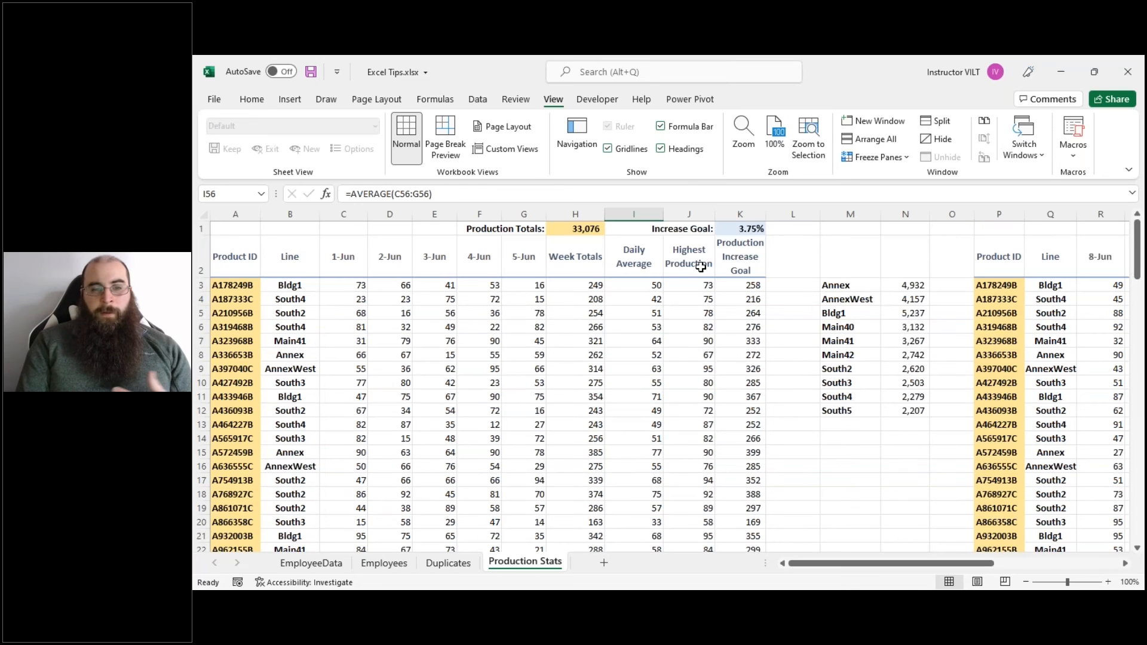
Select the Highest Production header and review the Freeze Panes, Freeze Top Row and Freeze First Column options without applying one.
{"action": "left_click", "coordinate": [701, 266]}
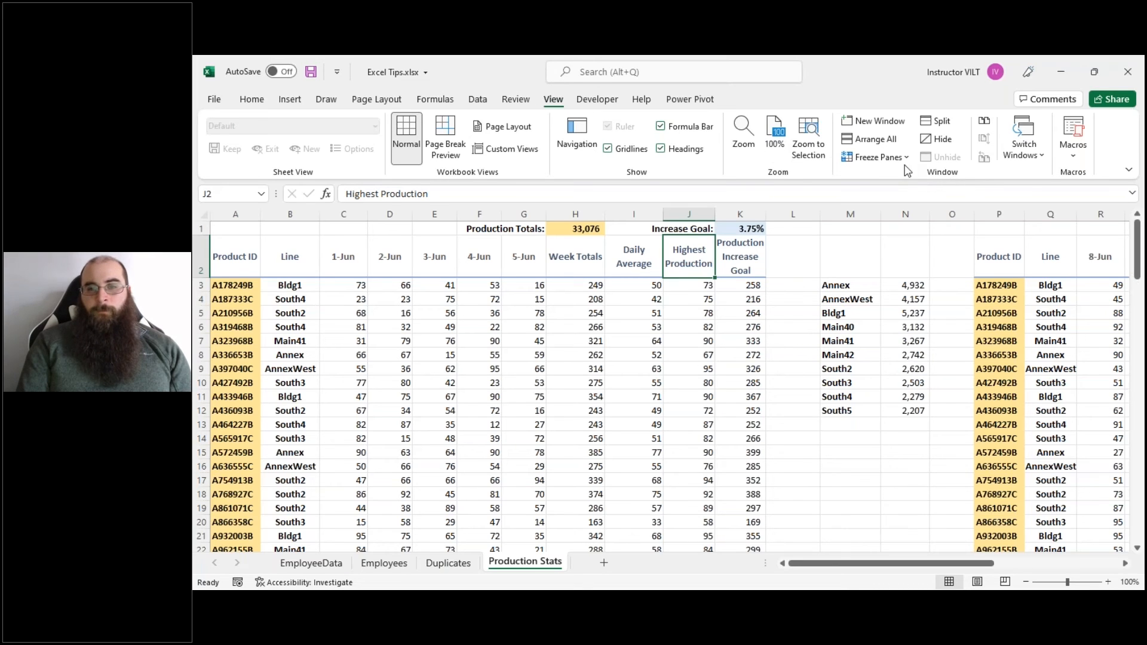
{"action": "left_click", "coordinate": [878, 157]}
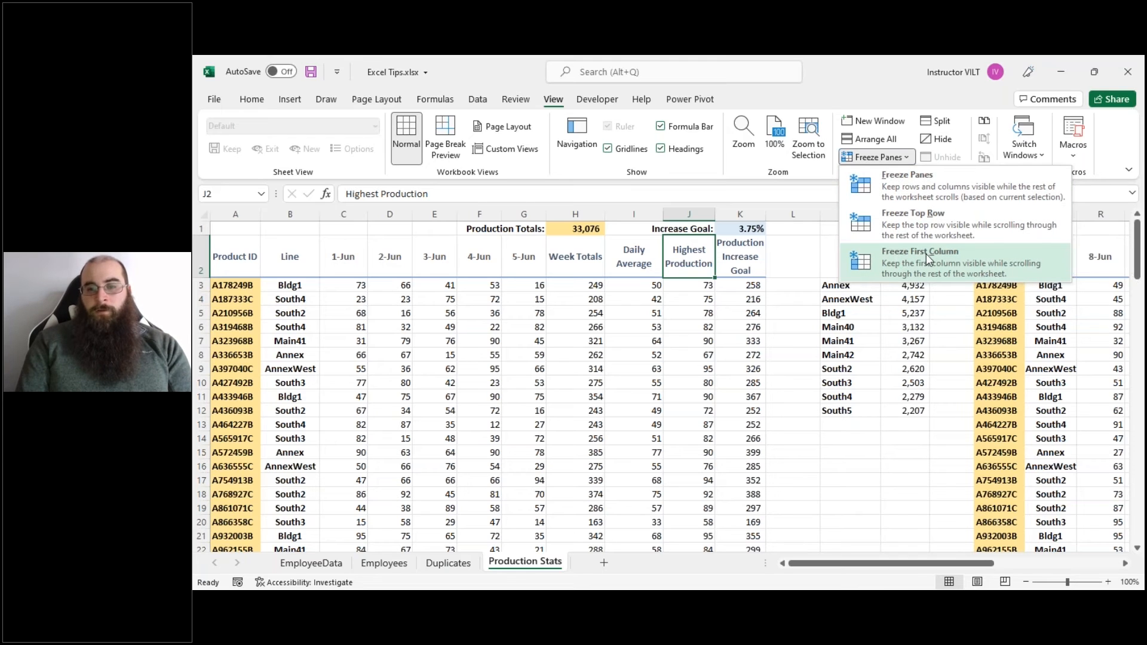
{"action": "left_click", "coordinate": [337, 330]}
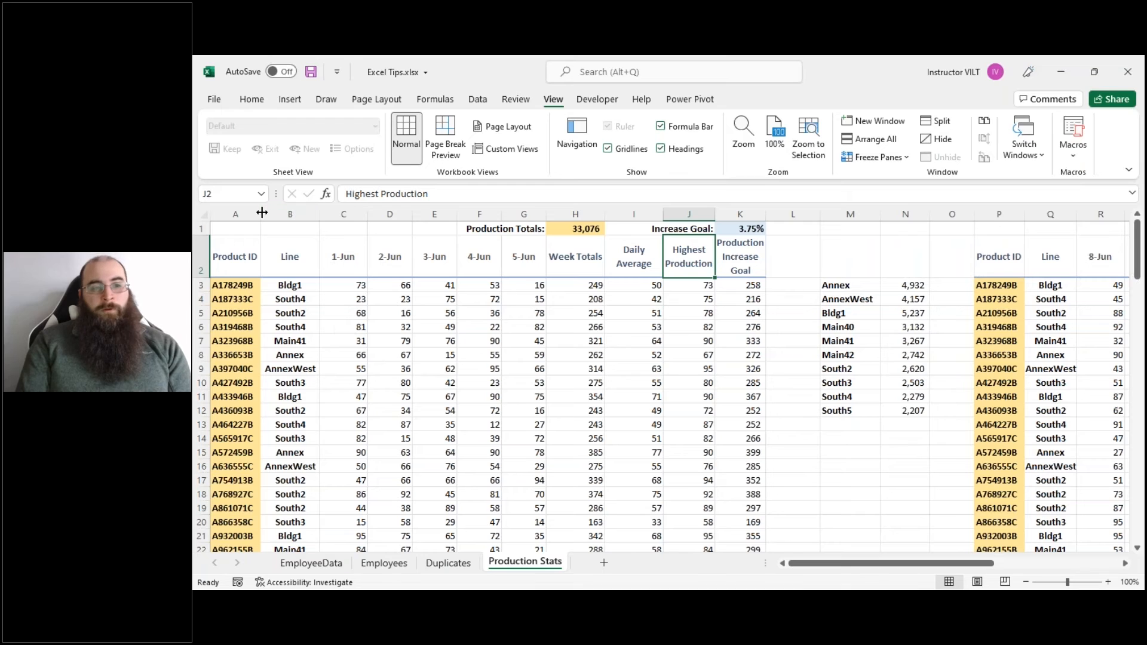
Select column A, scroll the sheet sideways and back to see whether the Product ID column stays visible, and select cell A4.
{"action": "left_click", "coordinate": [247, 213]}
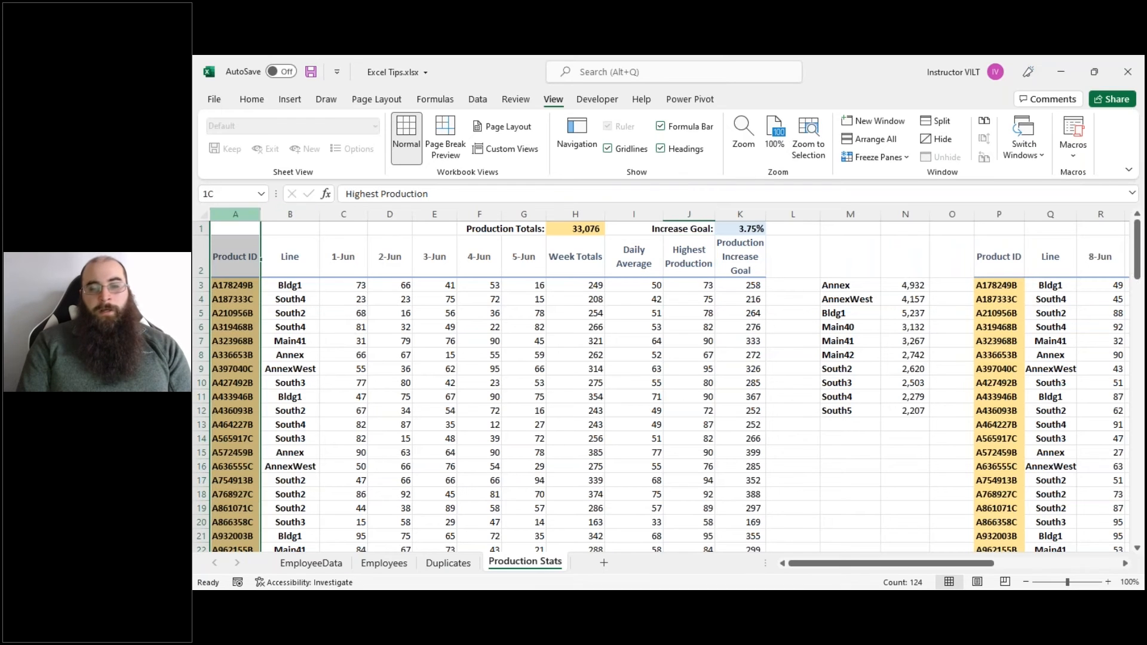
{"action": "left_click", "coordinate": [1125, 564]}
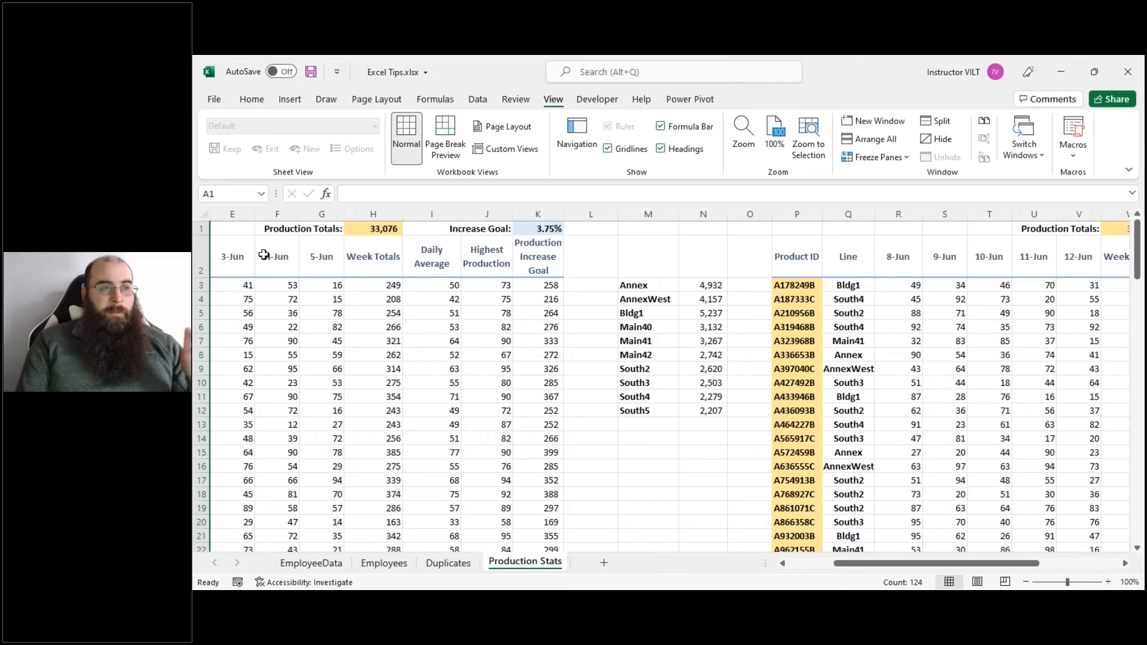
{"action": "left_click", "coordinate": [802, 563]}
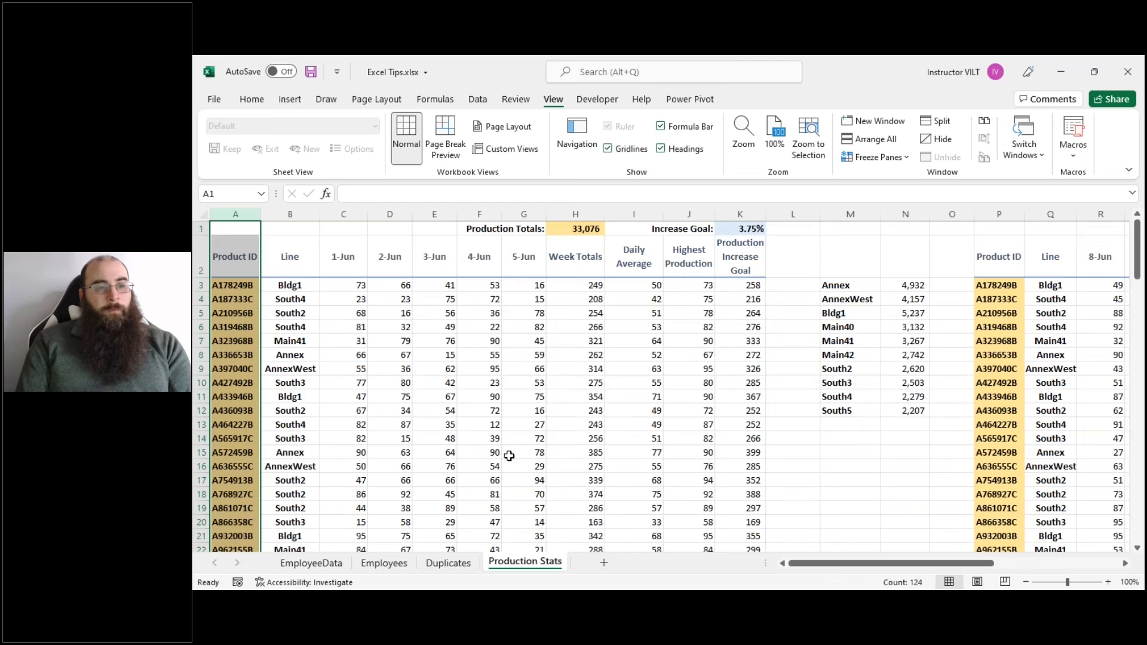
{"action": "left_click", "coordinate": [242, 294]}
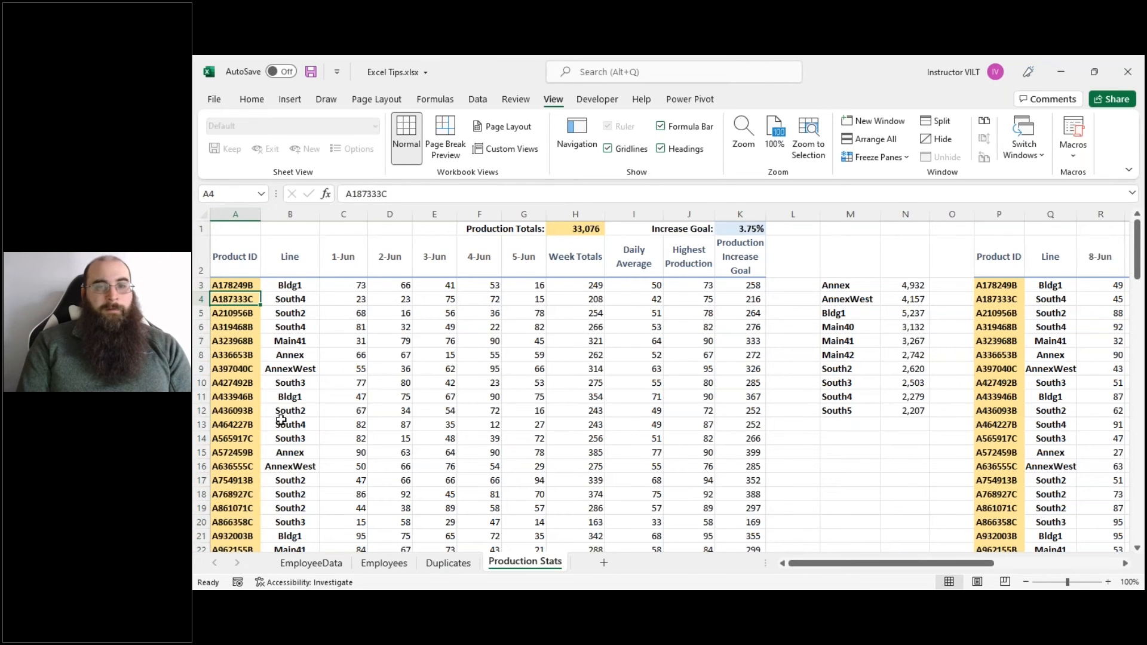
Review the freeze options and compare row 1 with the header row 2 by selecting each and scrolling past row 1.
{"action": "left_click", "coordinate": [869, 157]}
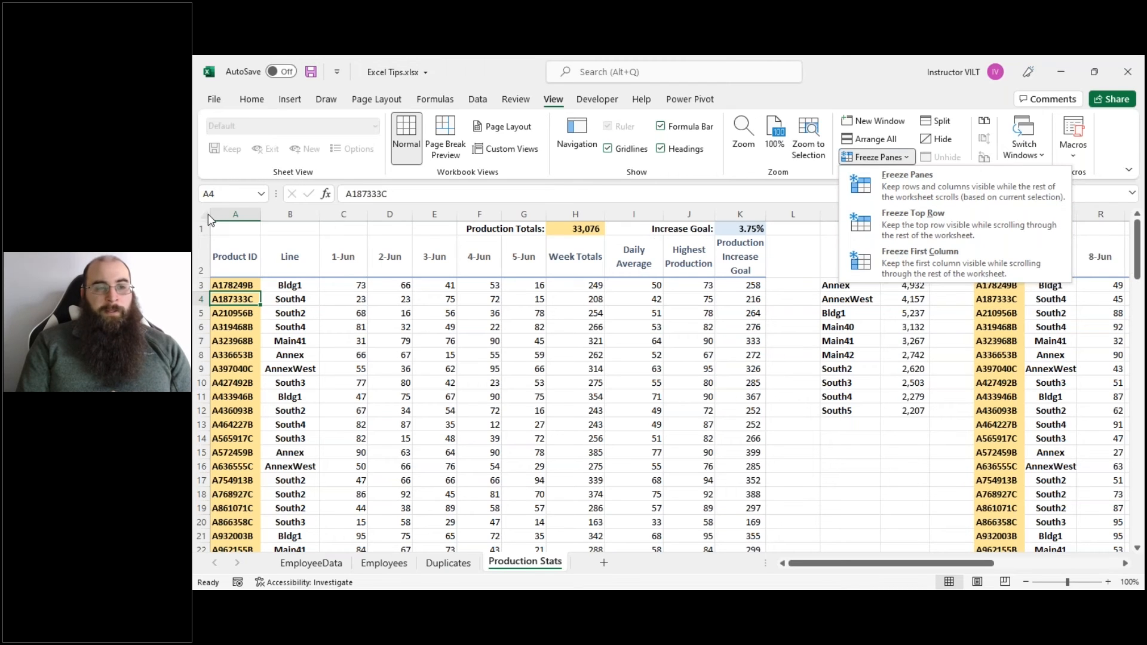
{"action": "left_click", "coordinate": [204, 230]}
{"action": "left_click", "coordinate": [202, 229]}
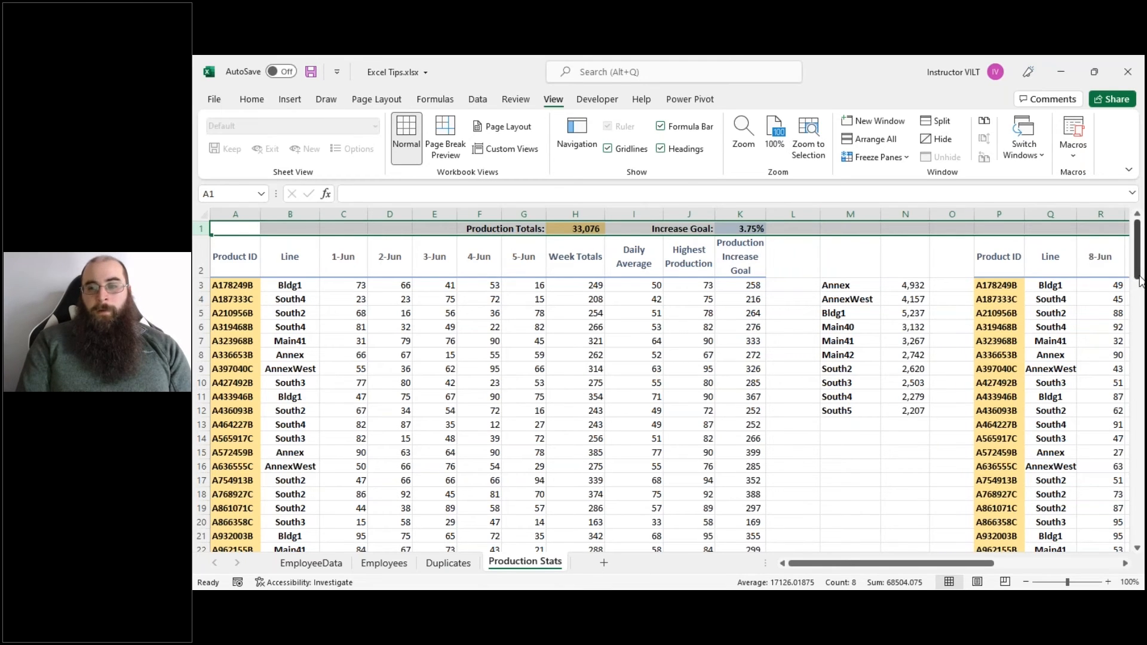
{"action": "left_click", "coordinate": [1137, 548]}
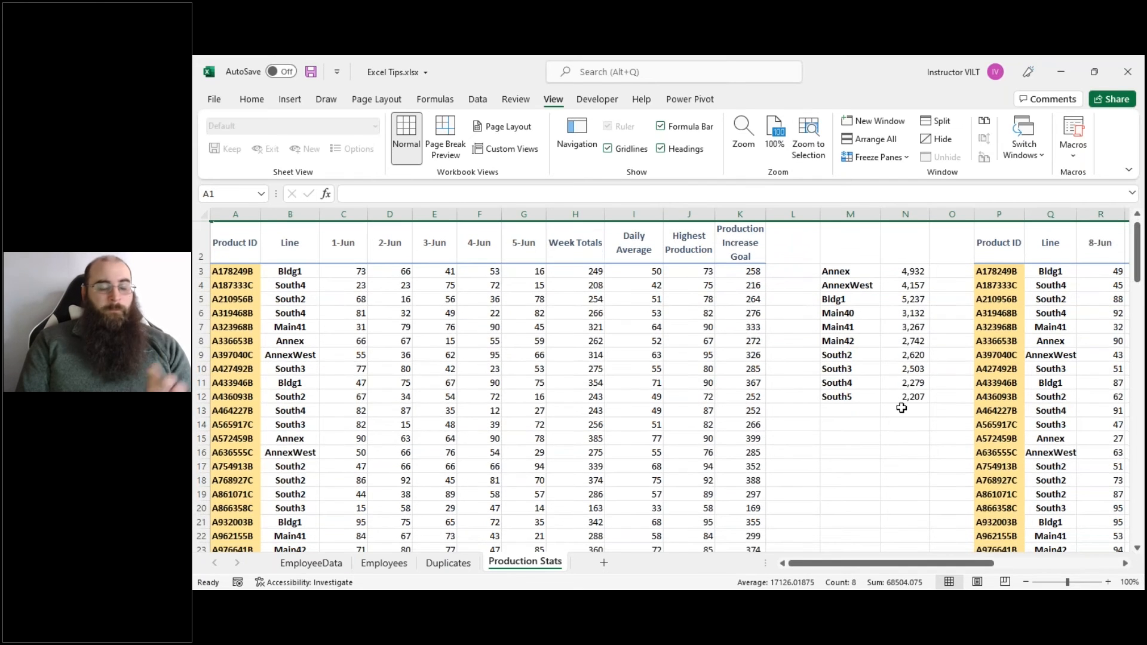
{"action": "left_click", "coordinate": [203, 248]}
{"action": "left_click", "coordinate": [203, 247]}
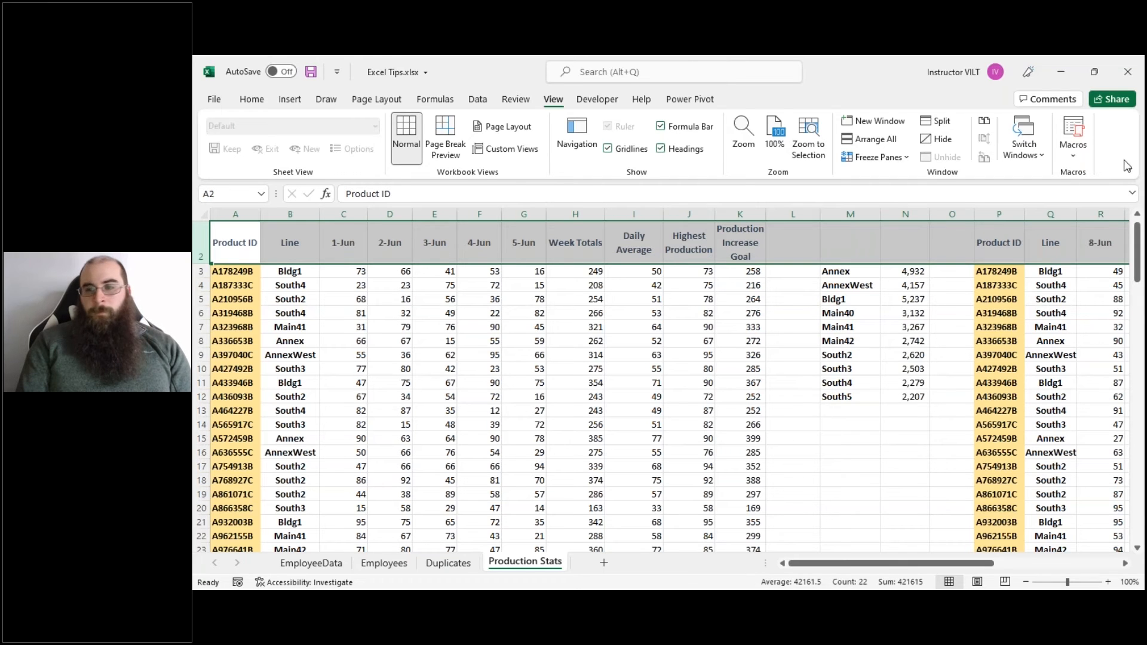
{"action": "left_click", "coordinate": [1137, 215]}
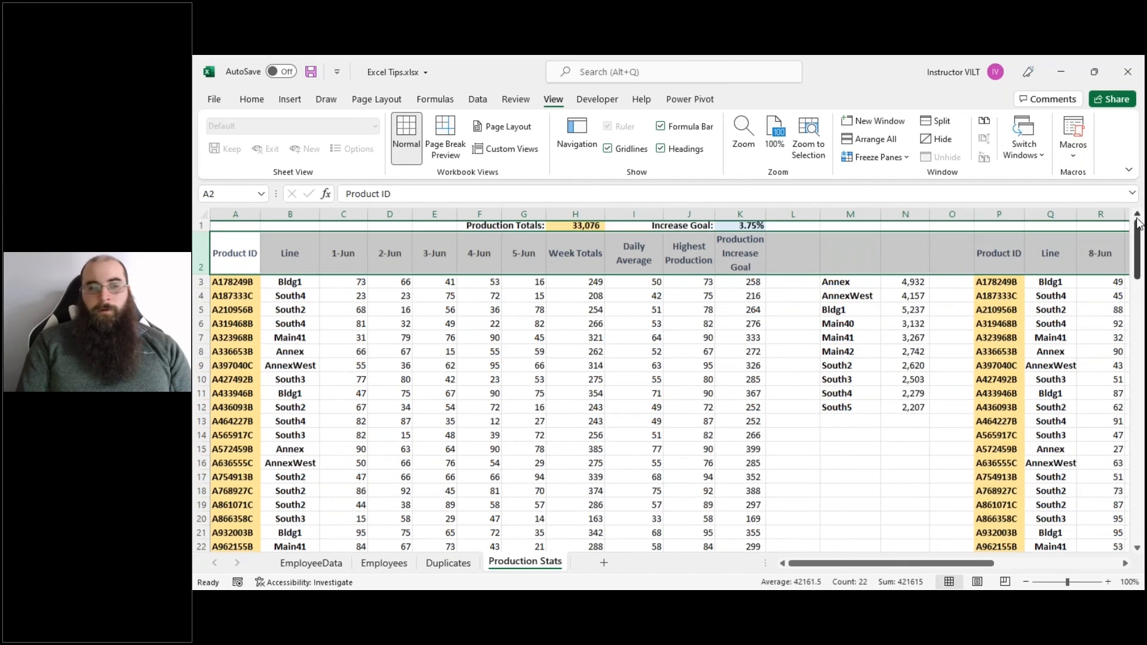
Freeze the panes at cell C3 on the Production Stats sheet, locking rows 1–2 and columns A–B.
{"action": "left_click", "coordinate": [345, 286]}
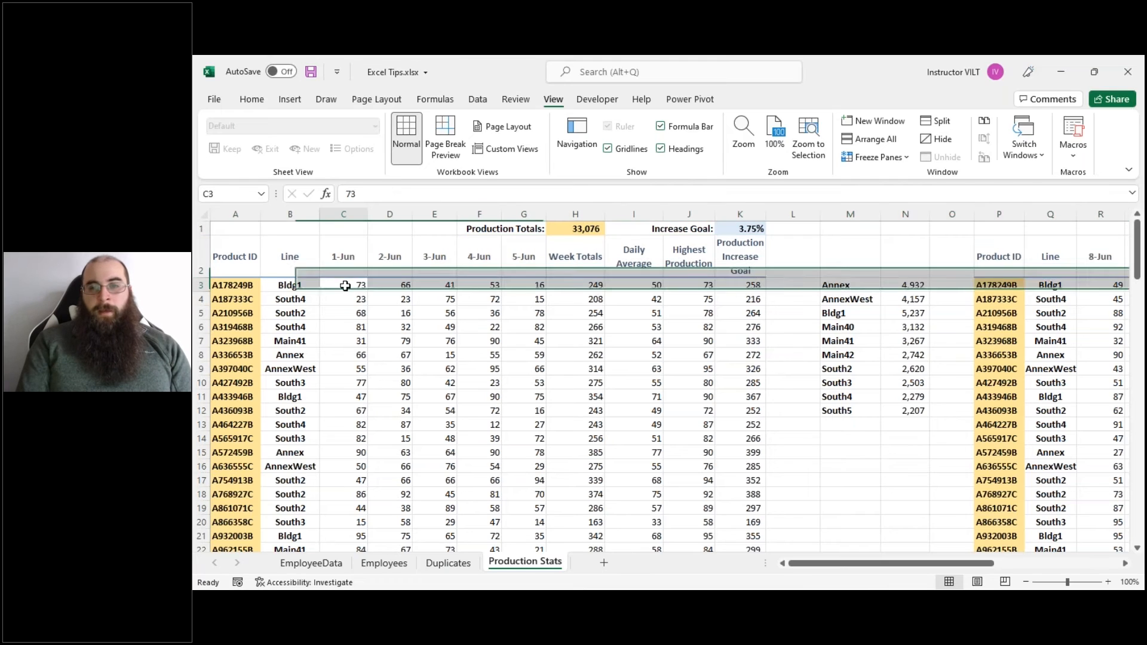
{"action": "left_click", "coordinate": [875, 157]}
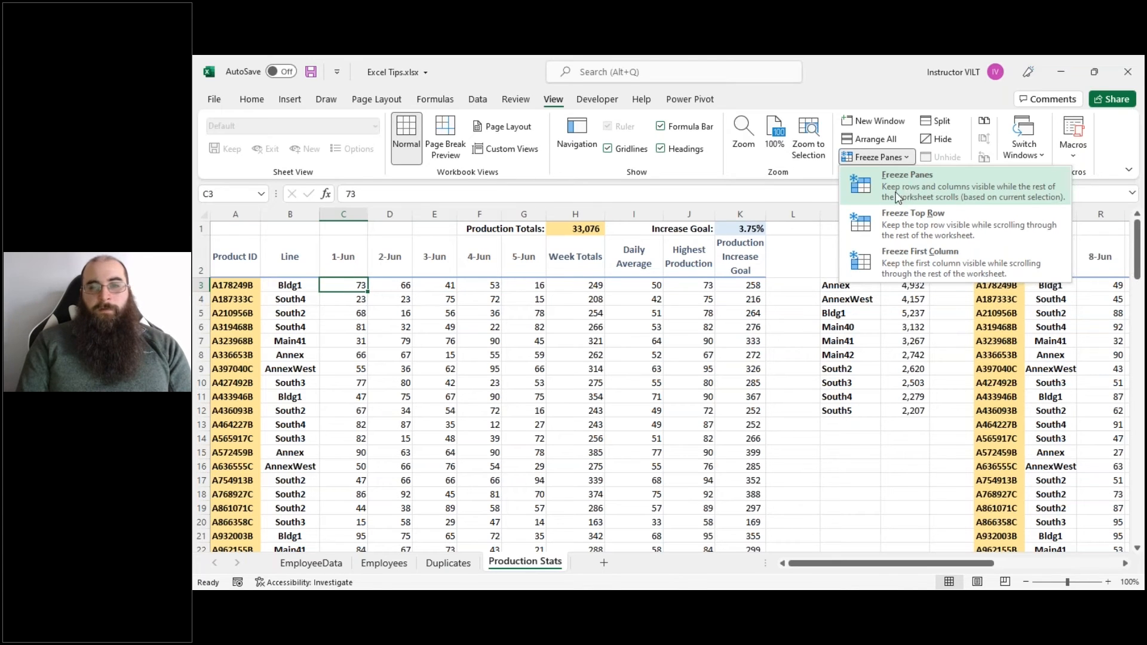
{"action": "left_click", "coordinate": [354, 286]}
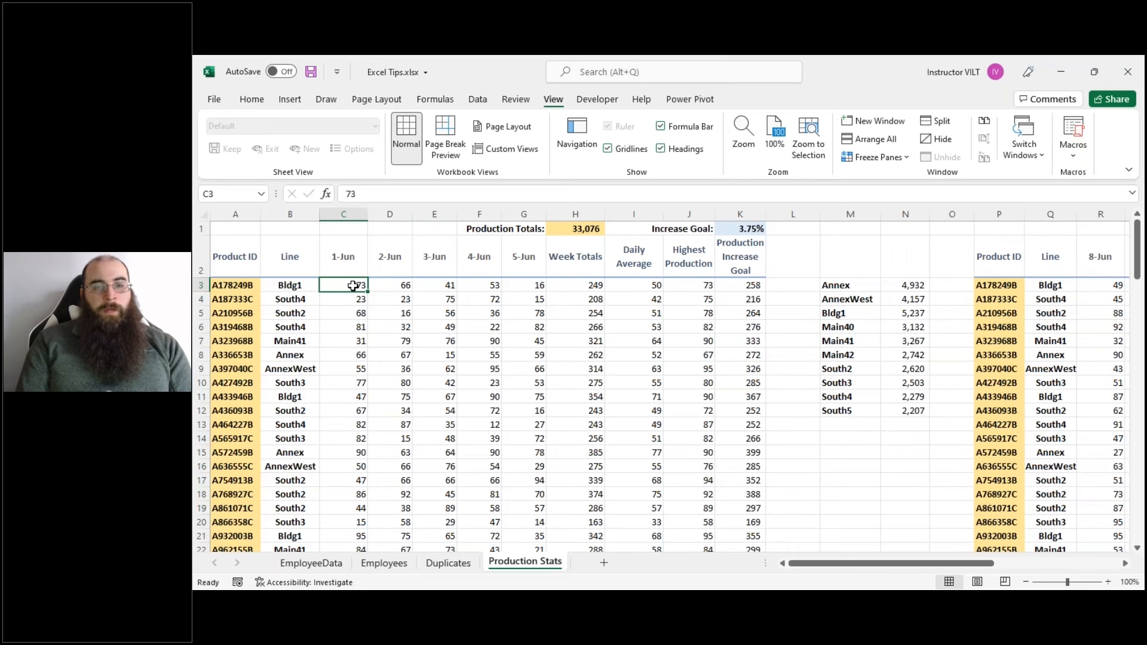
{"action": "left_click", "coordinate": [867, 158]}
{"action": "left_click", "coordinate": [865, 161]}
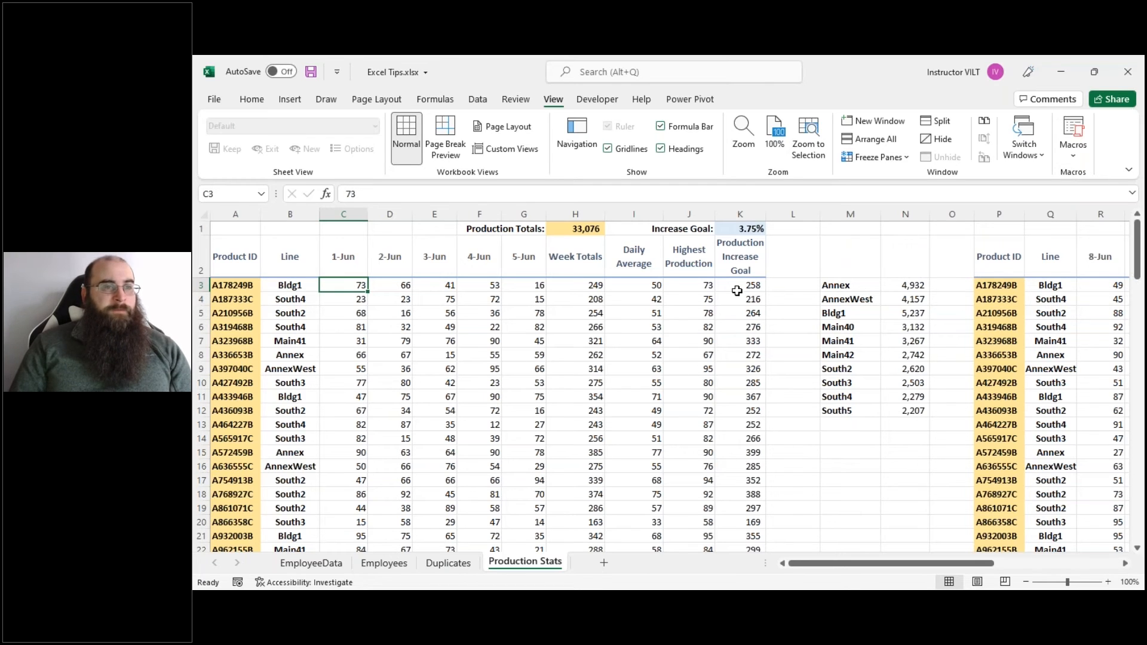
{"action": "left_click", "coordinate": [1108, 582]}
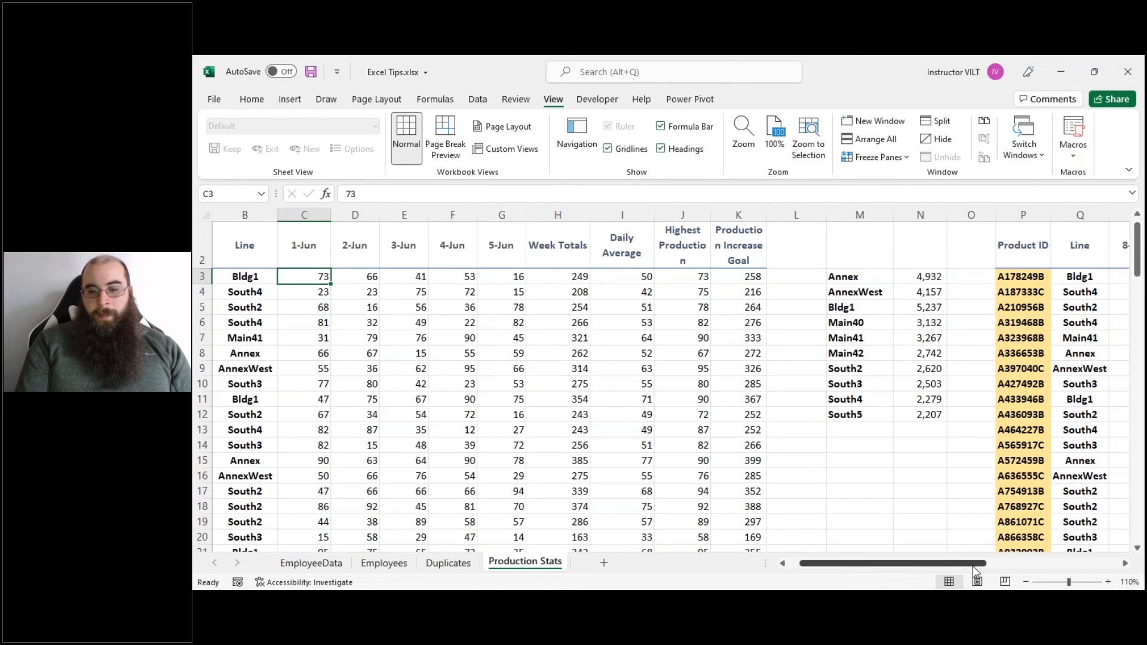
{"action": "left_click_drag", "start_coordinate": [964, 569], "coordinate": [954, 569]}
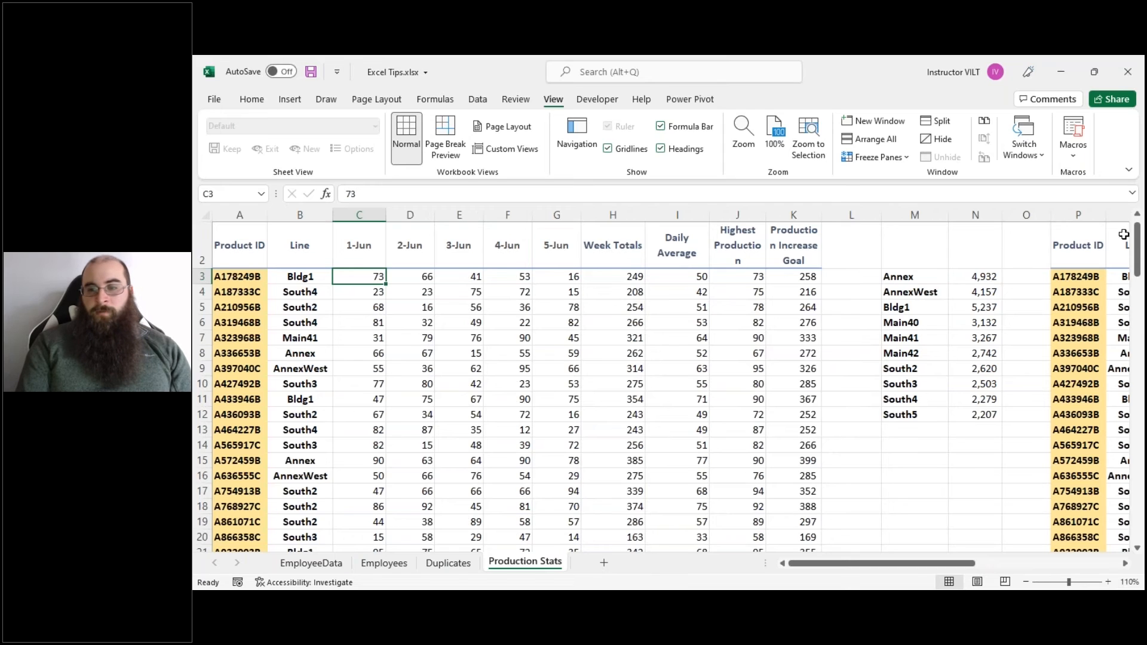
{"action": "left_click_drag", "start_coordinate": [1142, 242], "coordinate": [1141, 227]}
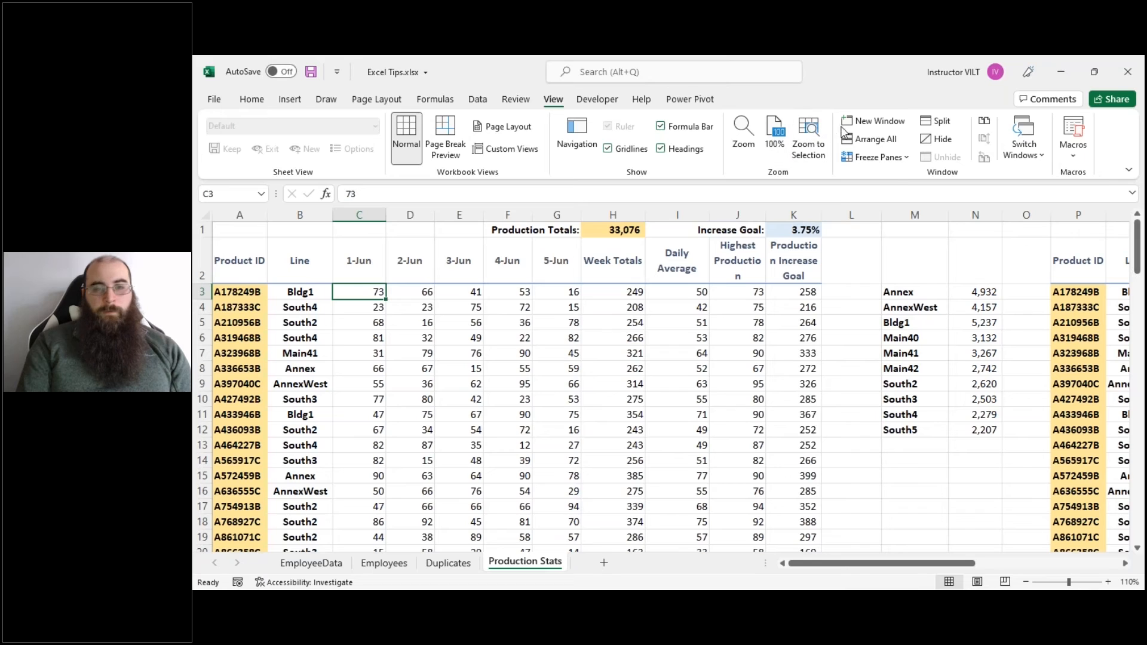
{"action": "left_click", "coordinate": [878, 157]}
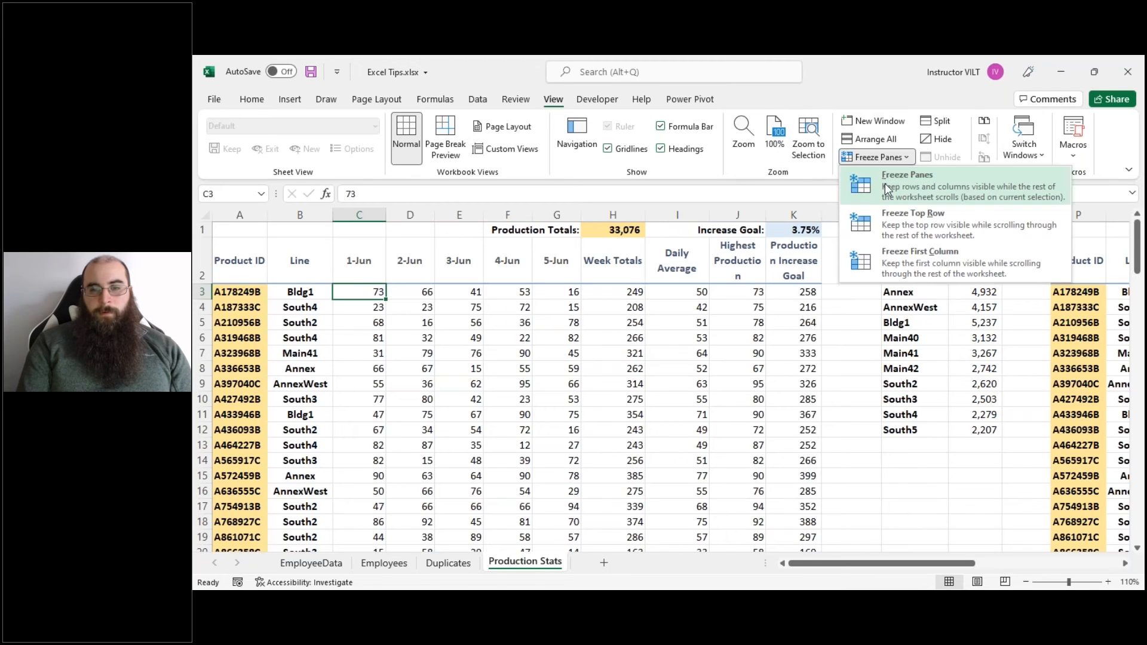
{"action": "left_click", "coordinate": [884, 184]}
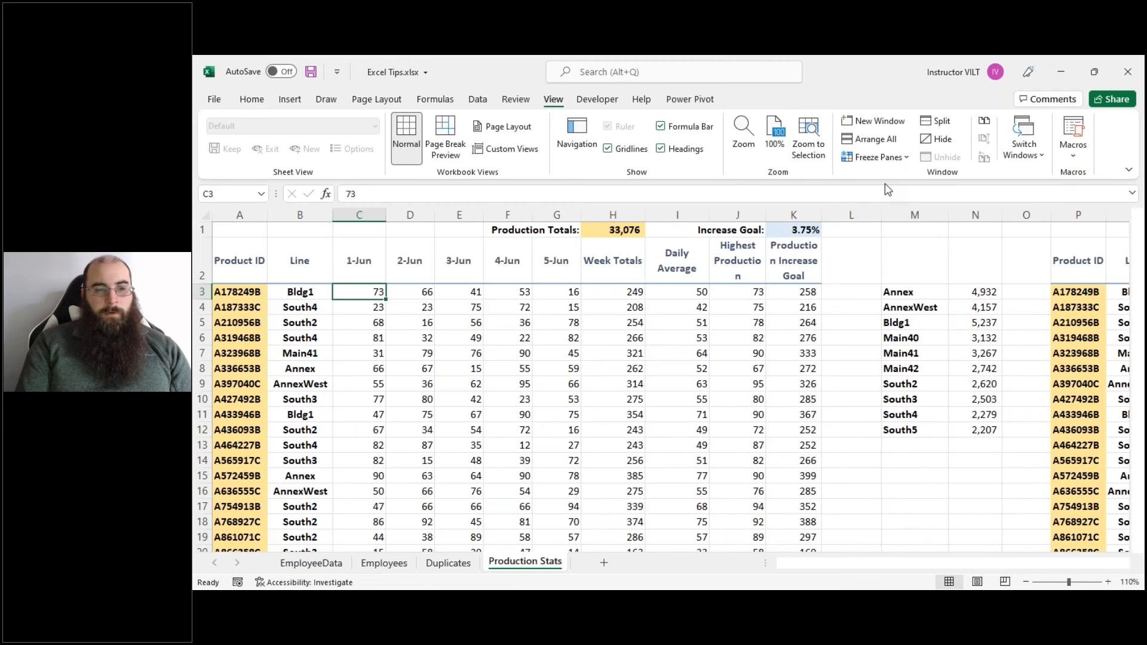
{"action": "left_click", "coordinate": [873, 152]}
{"action": "left_click", "coordinate": [873, 154]}
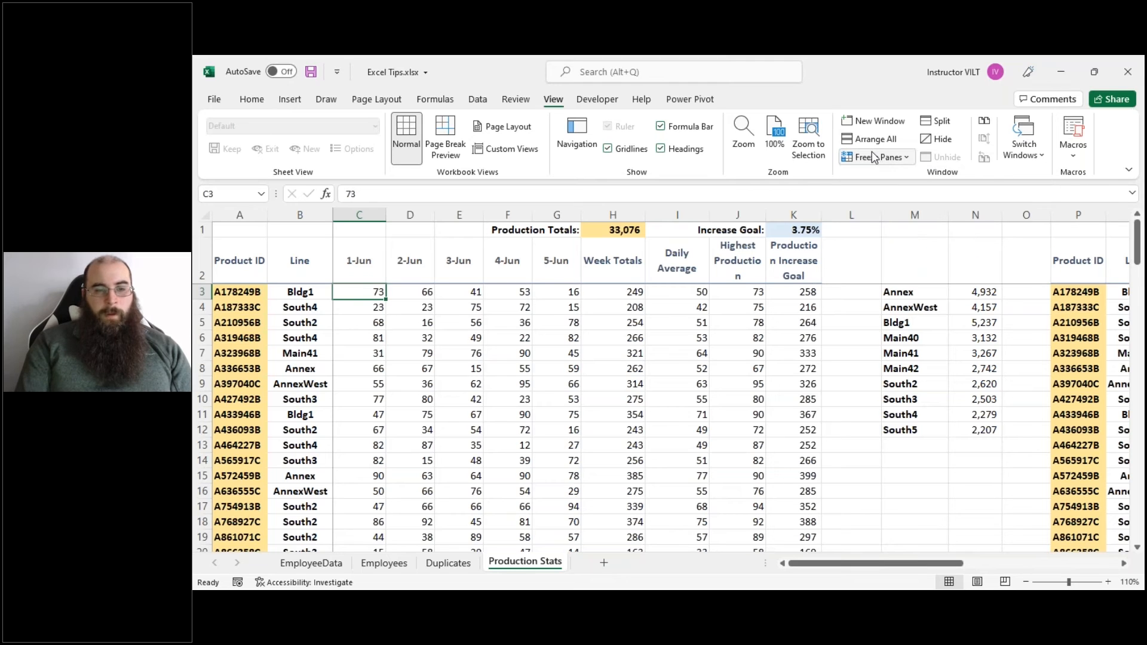
Scroll the sheet vertically and horizontally to check the frozen header rows and the Product ID and Line columns against the data.
{"action": "left_click_drag", "start_coordinate": [1141, 260], "coordinate": [1141, 422]}
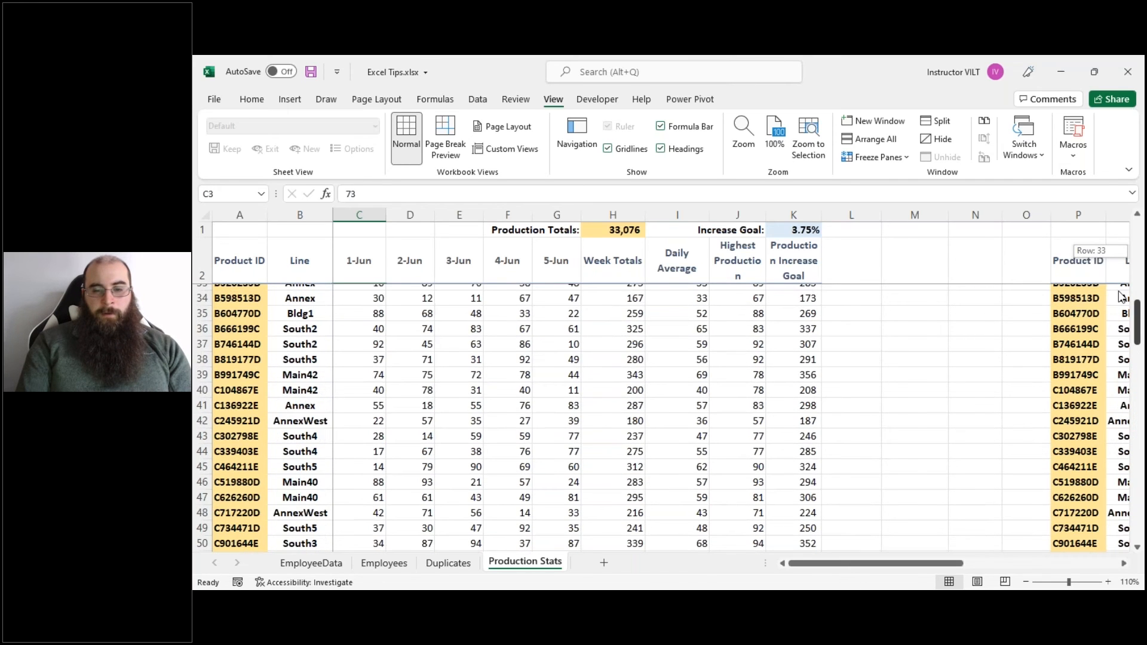
{"action": "left_click_drag", "start_coordinate": [1121, 297], "coordinate": [1135, 227]}
{"action": "mouse_move", "coordinate": [845, 566]}
{"action": "left_mouse_down"}
{"action": "mouse_move", "coordinate": [976, 564]}
{"action": "mouse_move", "coordinate": [845, 564]}
{"action": "left_mouse_up"}
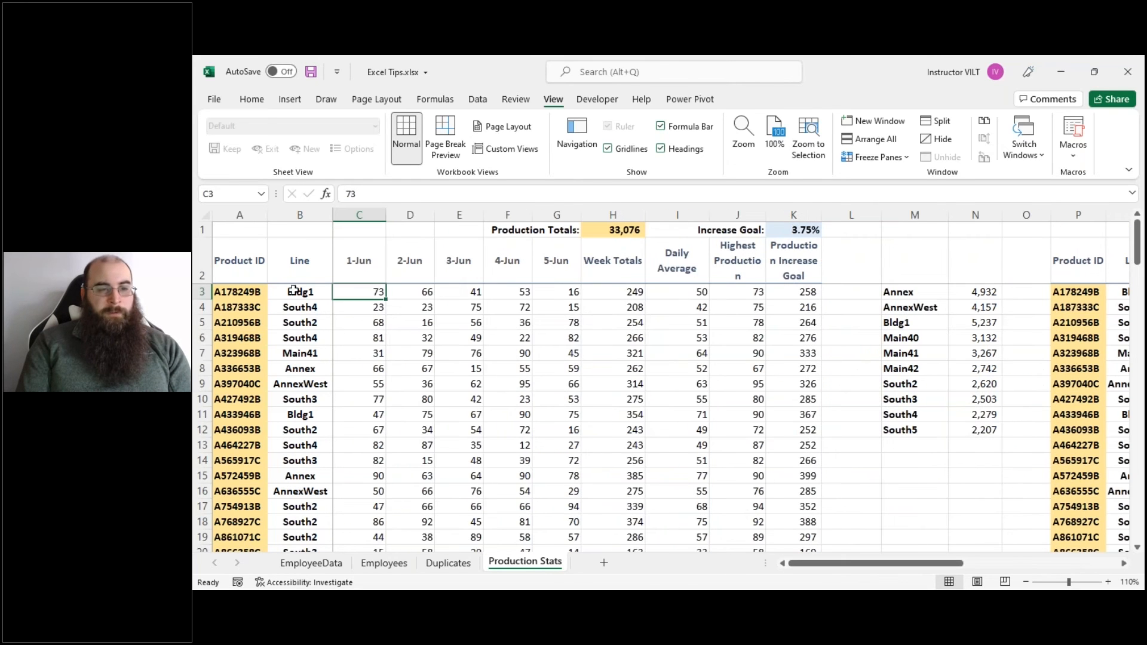
{"action": "left_click_drag", "start_coordinate": [243, 269], "coordinate": [233, 367]}
{"action": "left_click_drag", "start_coordinate": [304, 276], "coordinate": [306, 368]}
{"action": "left_click", "coordinate": [357, 334]}
{"action": "left_click", "coordinate": [379, 303]}
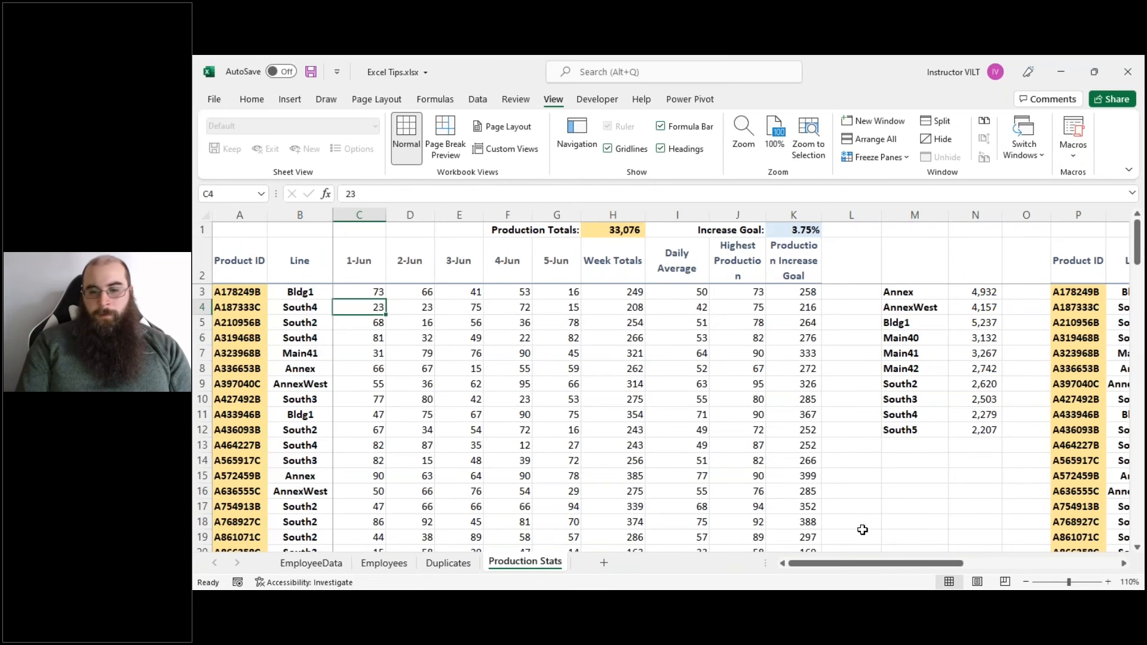
{"action": "mouse_move", "coordinate": [864, 567]}
{"action": "left_mouse_down"}
{"action": "mouse_move", "coordinate": [939, 564]}
{"action": "mouse_move", "coordinate": [858, 563]}
{"action": "left_mouse_up"}
{"action": "left_click", "coordinate": [254, 255]}
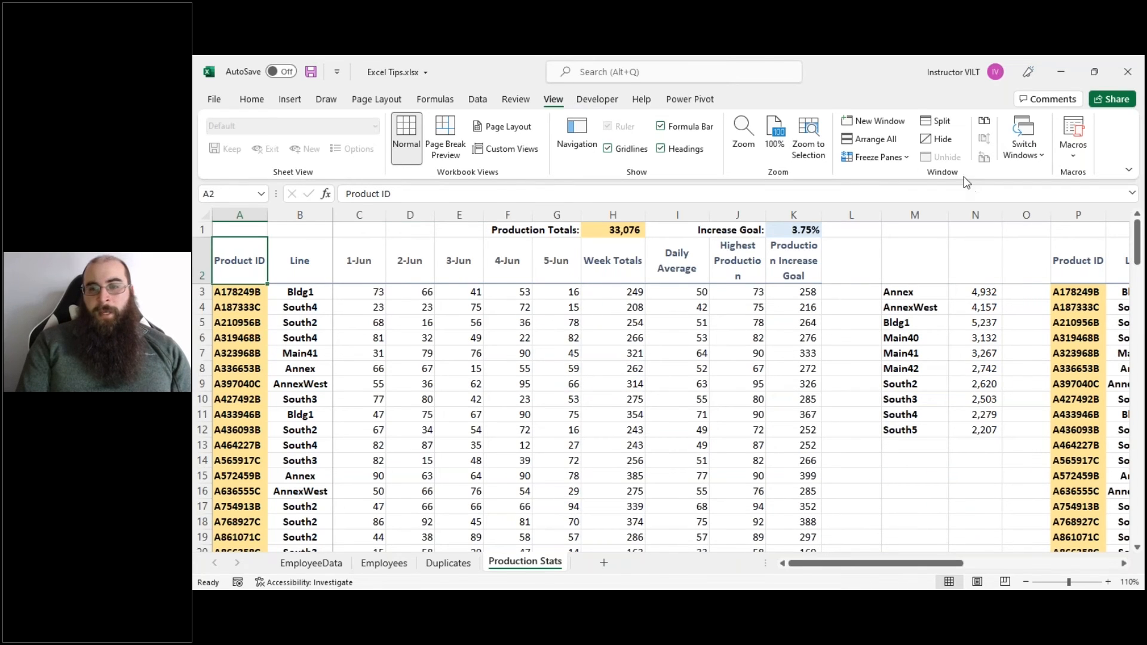
Unfreeze the panes on the Production Stats sheet and test scrolling in both directions.
{"action": "left_click", "coordinate": [873, 158]}
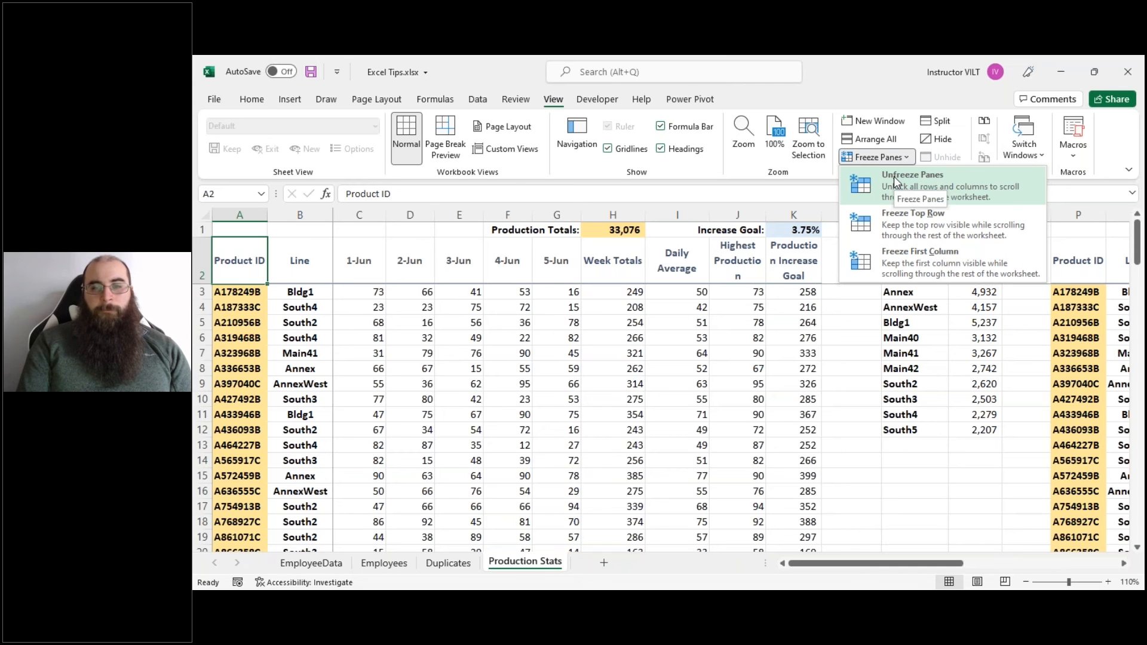
{"action": "left_click", "coordinate": [893, 176]}
{"action": "mouse_move", "coordinate": [1136, 251]}
{"action": "left_mouse_down"}
{"action": "mouse_move", "coordinate": [1136, 266]}
{"action": "mouse_move", "coordinate": [1137, 254]}
{"action": "left_mouse_up"}
{"action": "mouse_move", "coordinate": [965, 565]}
{"action": "left_mouse_down"}
{"action": "mouse_move", "coordinate": [991, 566]}
{"action": "mouse_move", "coordinate": [968, 566]}
{"action": "left_mouse_up"}
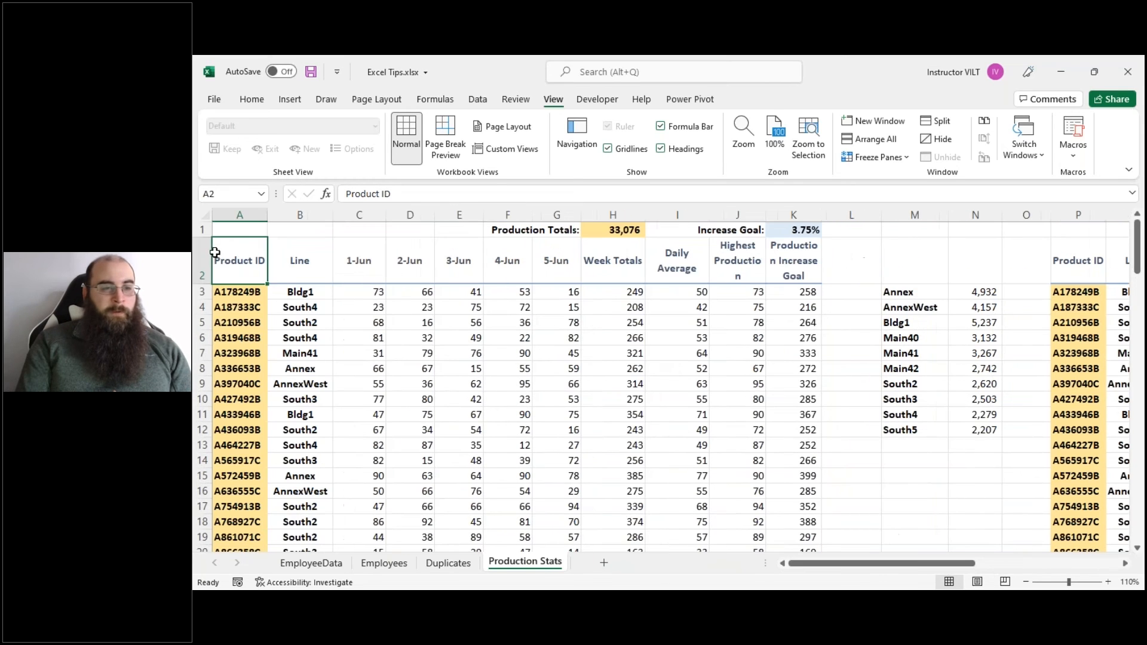
{"action": "left_click", "coordinate": [258, 232]}
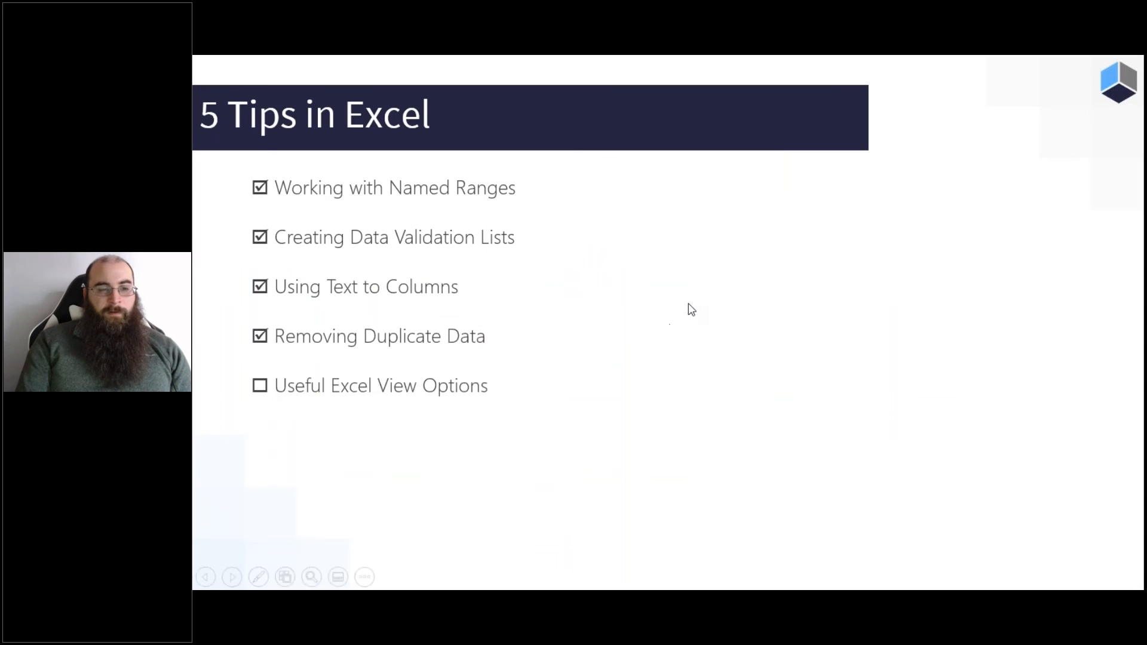
{"action": "left_click", "coordinate": [688, 303]}
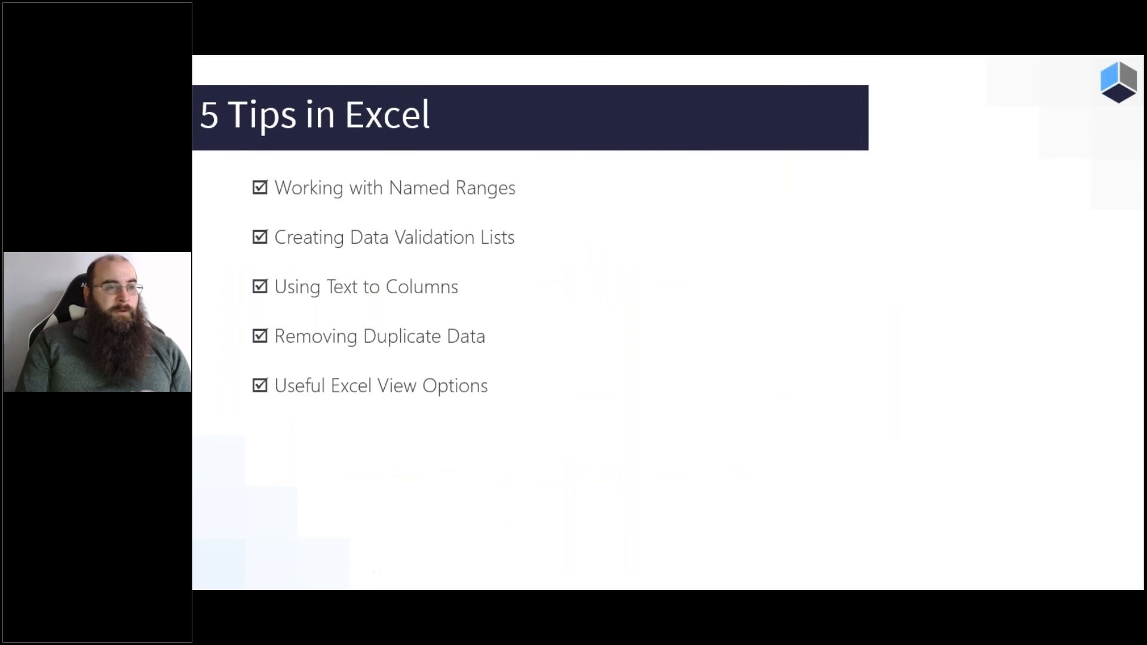
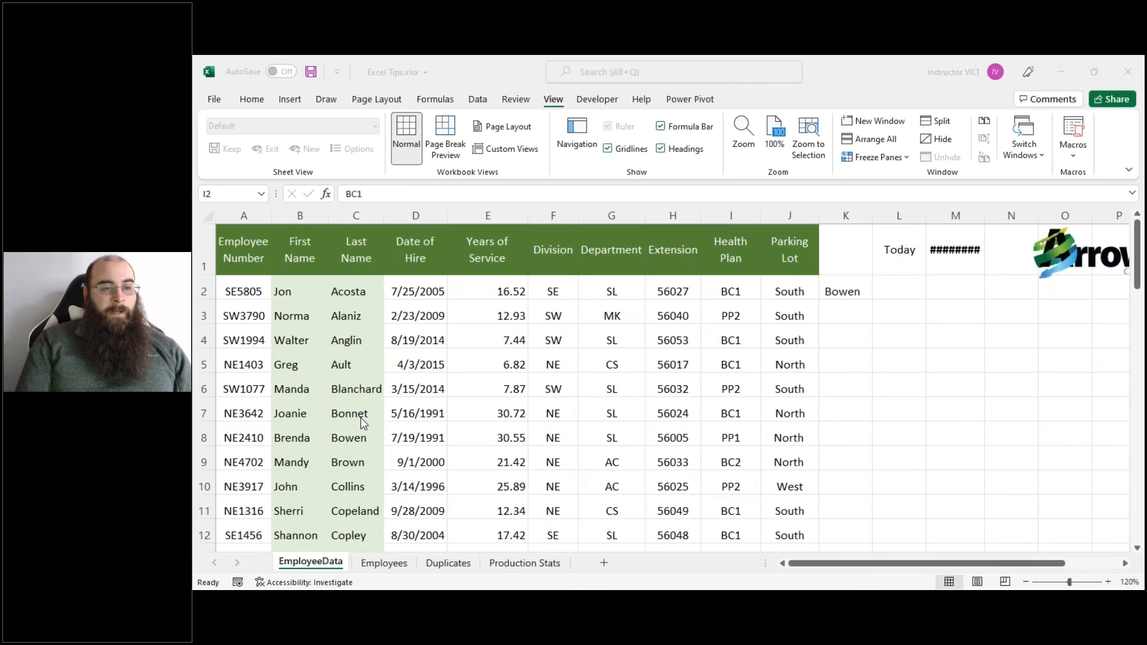
On the Production Stats sheet, enter =SUM(Years_of_Service) in cell M15 using the named range, and reselect the cell to review its formula.
{"action": "left_click", "coordinate": [520, 567]}
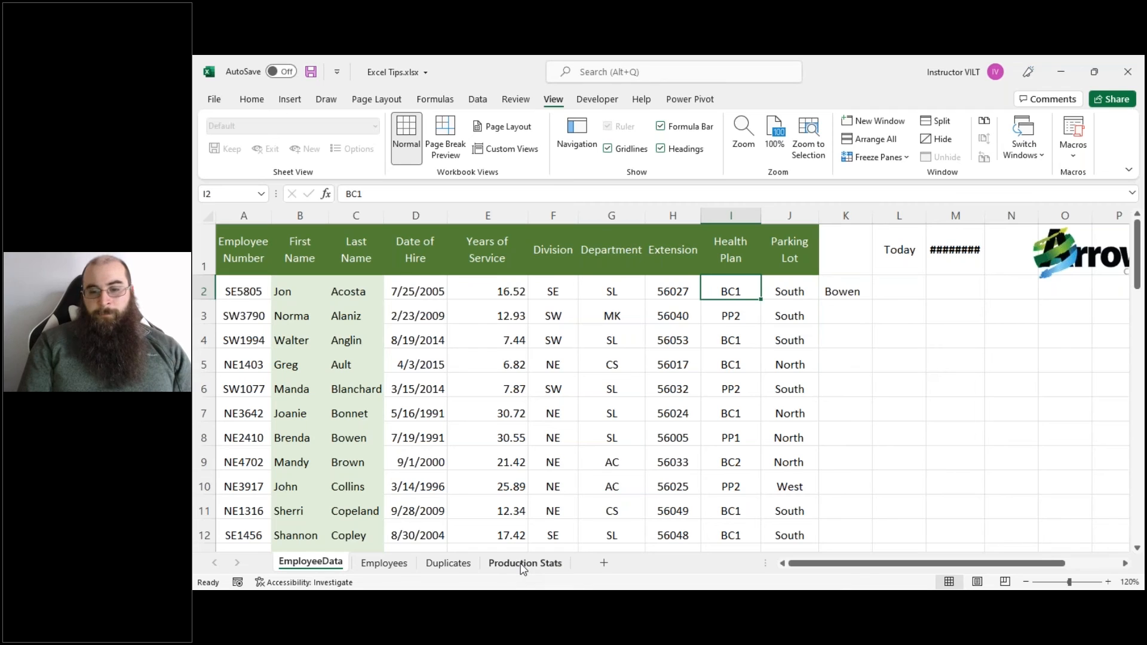
{"action": "left_click", "coordinate": [521, 565]}
{"action": "left_click", "coordinate": [926, 476]}
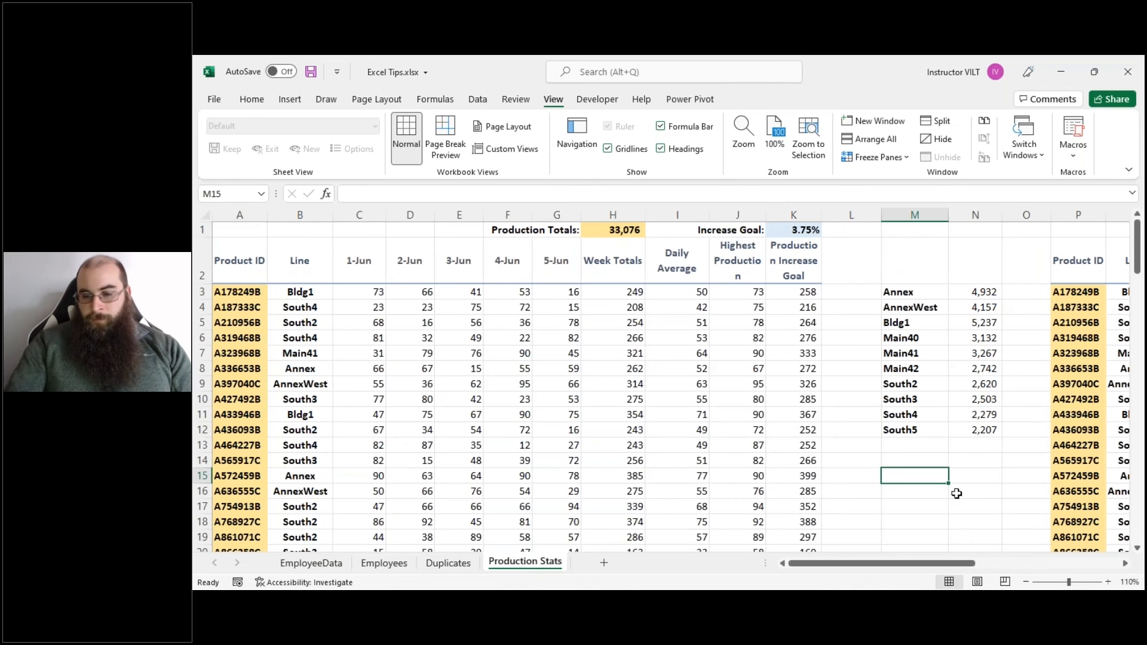
{"action": "left_click", "coordinate": [1109, 582]}
{"action": "left_click", "coordinate": [1109, 582]}
{"action": "type", "text": "=sum(y"}
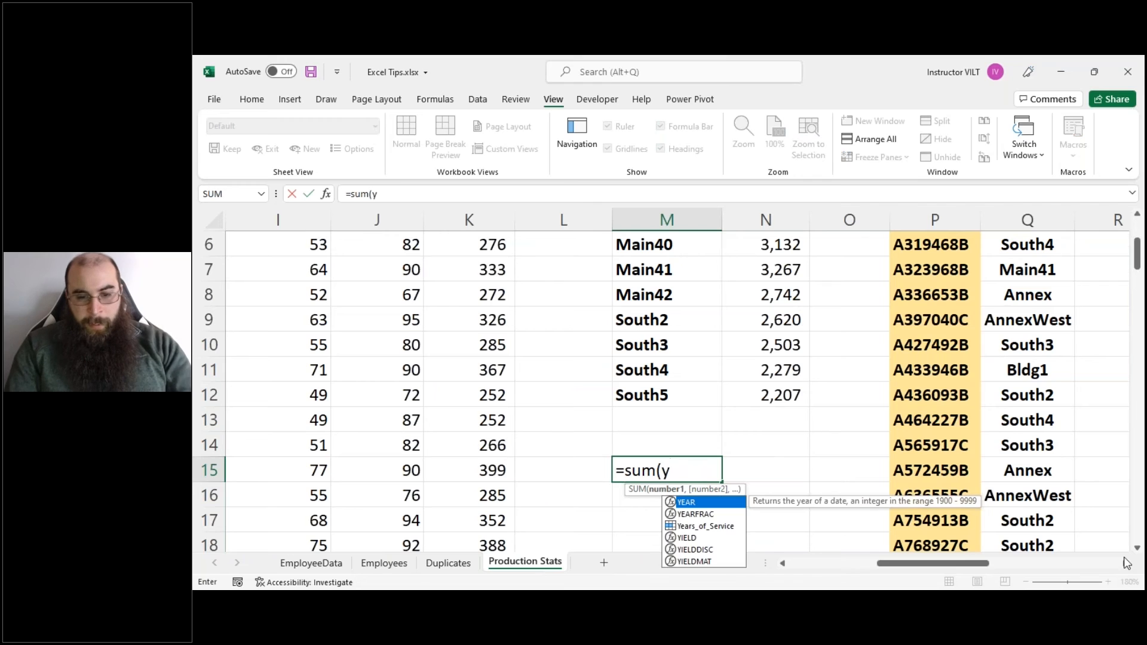
{"action": "left_click", "coordinate": [696, 526]}
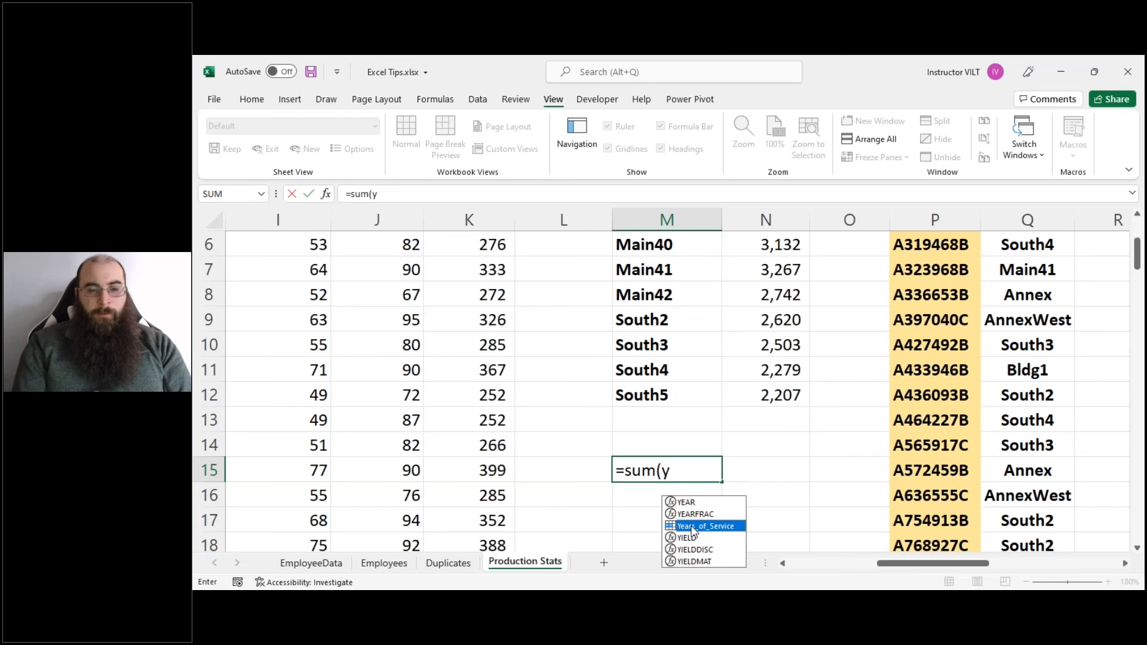
{"action": "key", "text": "Tab"}
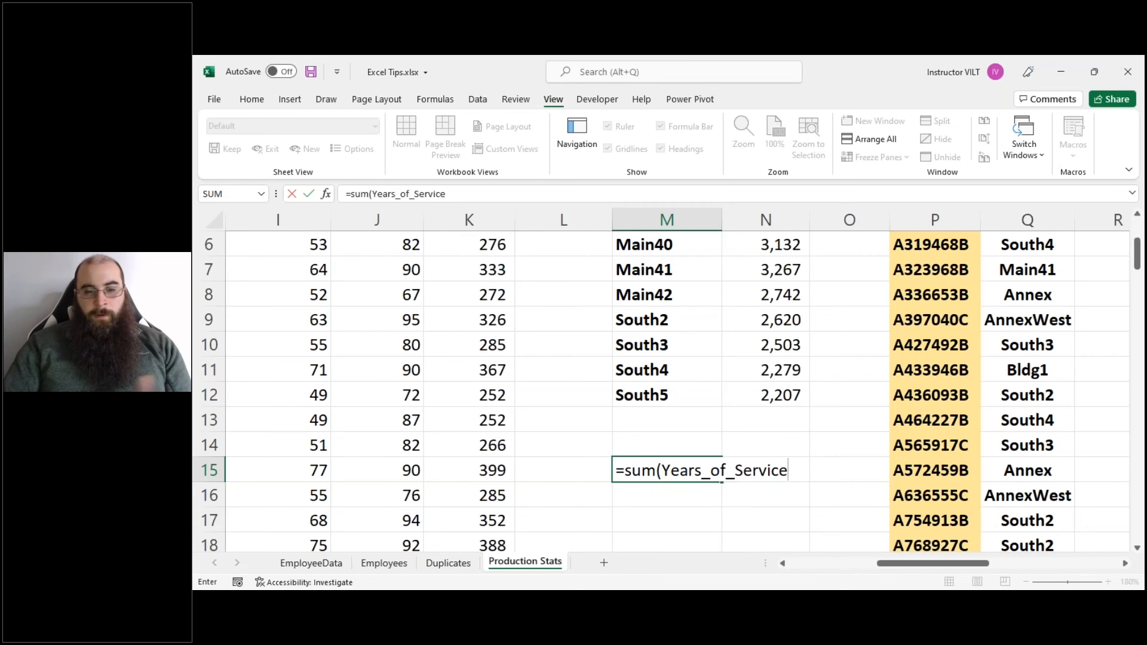
{"action": "key", "text": "Return"}
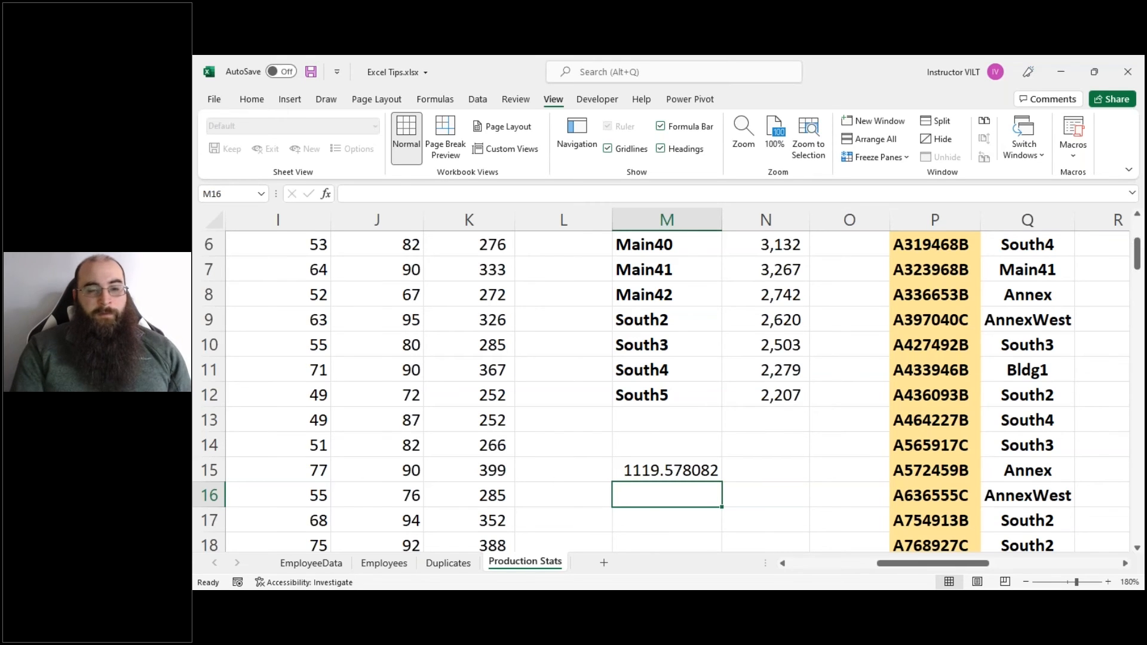
{"action": "left_click", "coordinate": [640, 472]}
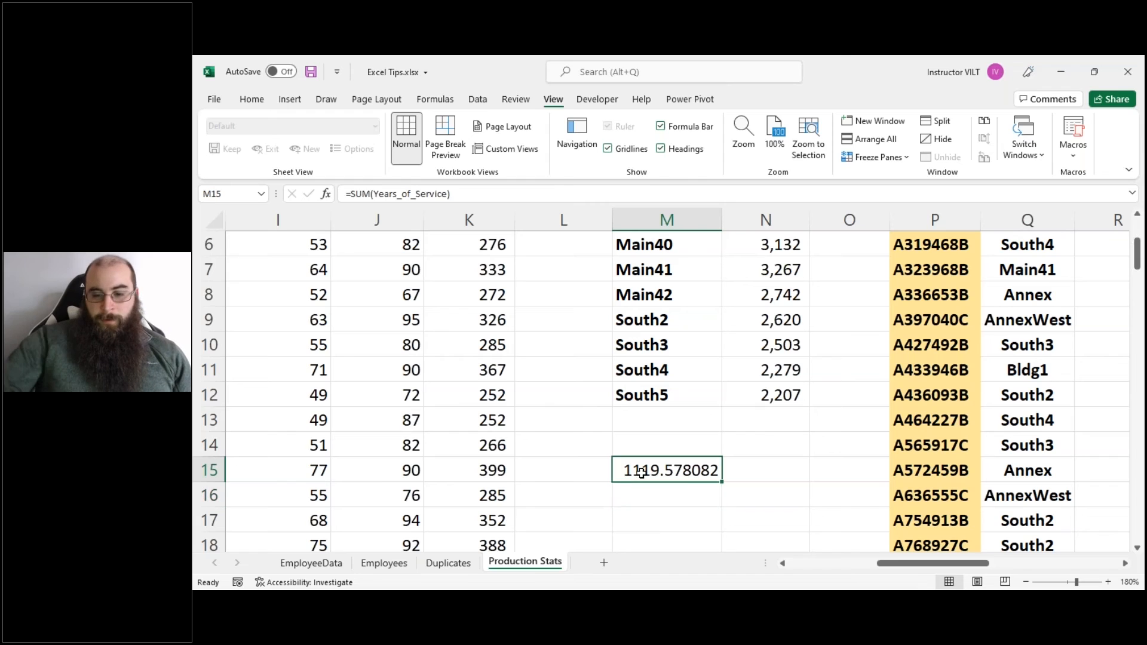
Clear the SUM formula from cell M15 on the Production Stats sheet.
{"action": "key", "text": "Delete"}
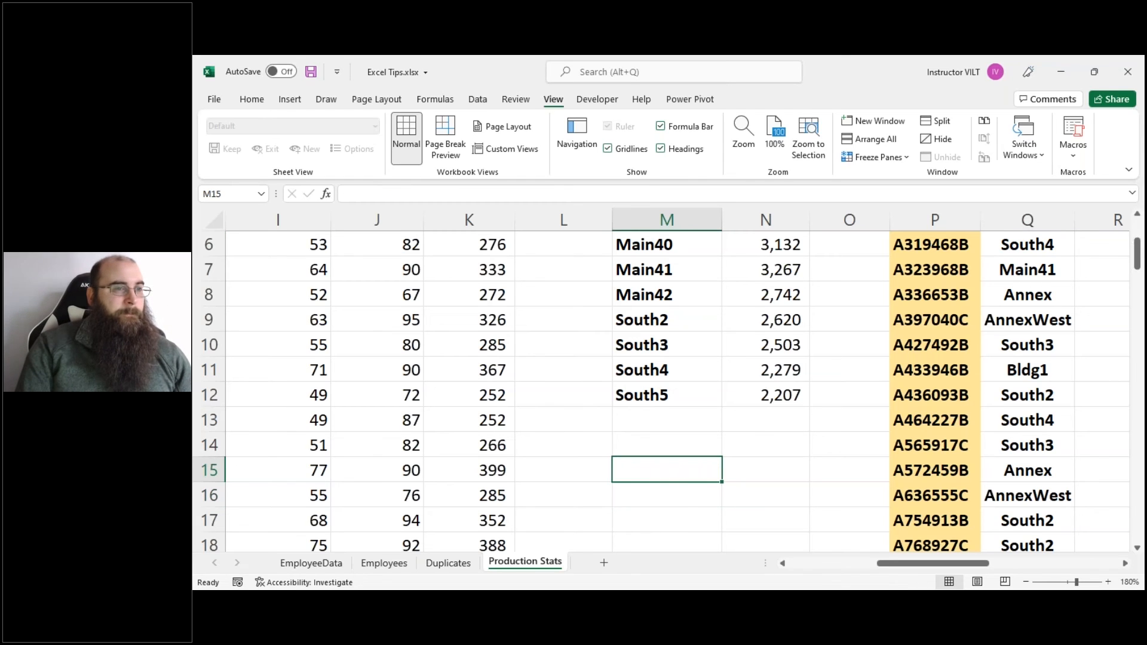
{"action": "key", "text": "alt+Tab"}
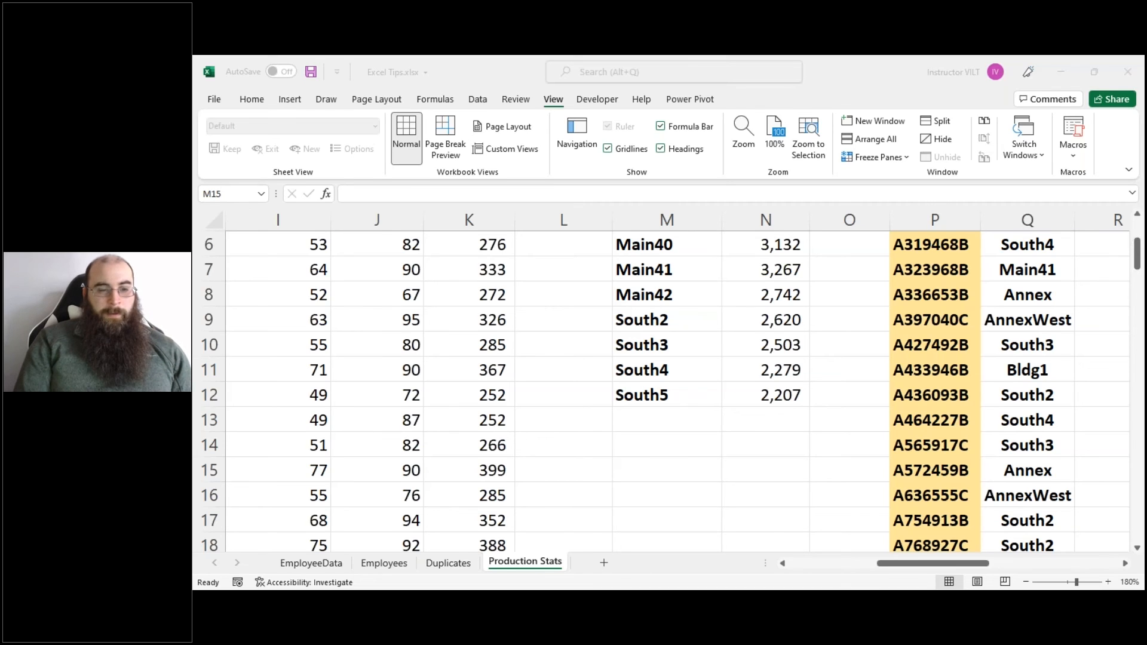
On the Employees sheet, insert a blank column before column E and delete the shifted column of extension numbers.
{"action": "left_click", "coordinate": [398, 568]}
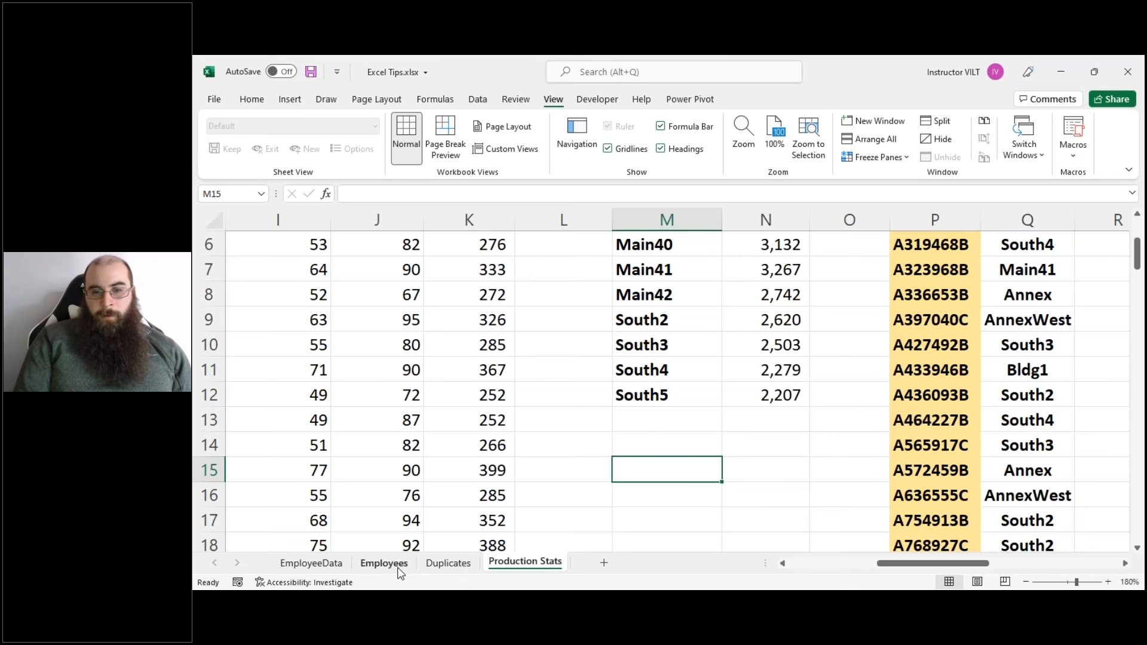
{"action": "left_click", "coordinate": [782, 217]}
{"action": "right_click", "coordinate": [776, 218]}
{"action": "left_click", "coordinate": [803, 346]}
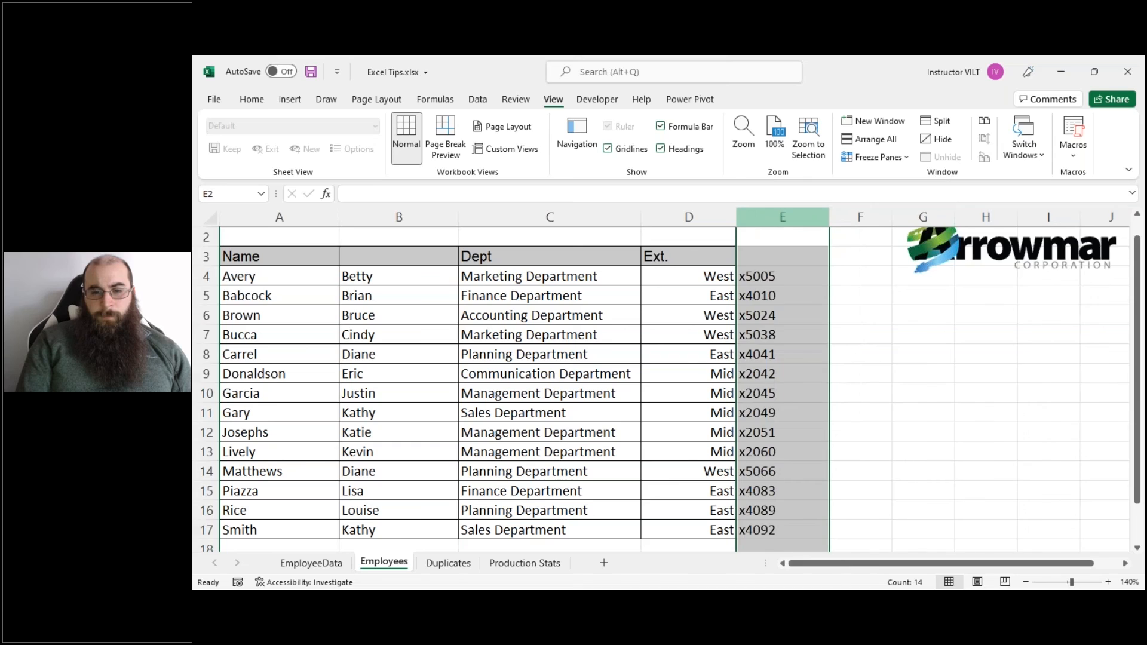
{"action": "left_click", "coordinate": [878, 217]}
{"action": "right_click", "coordinate": [896, 219]}
{"action": "left_click", "coordinate": [920, 355]}
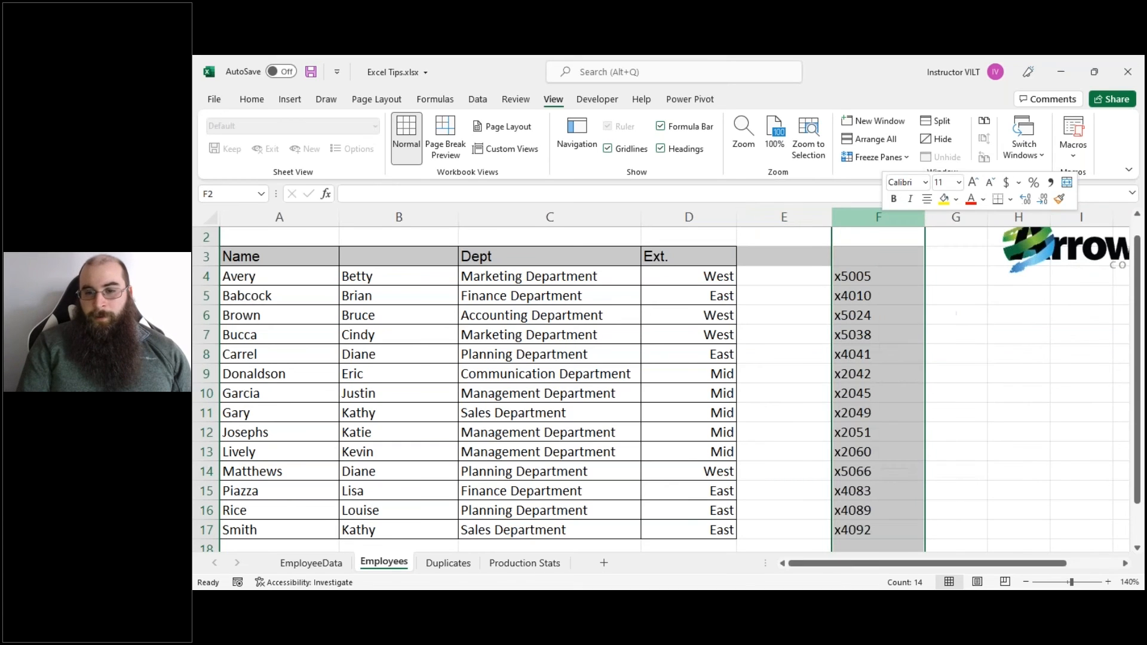
Join the name cells A4 and B4 by entering =CONCAT(A4:B4) in cell E4, review the formula and clear the cell.
{"action": "left_click", "coordinate": [771, 280]}
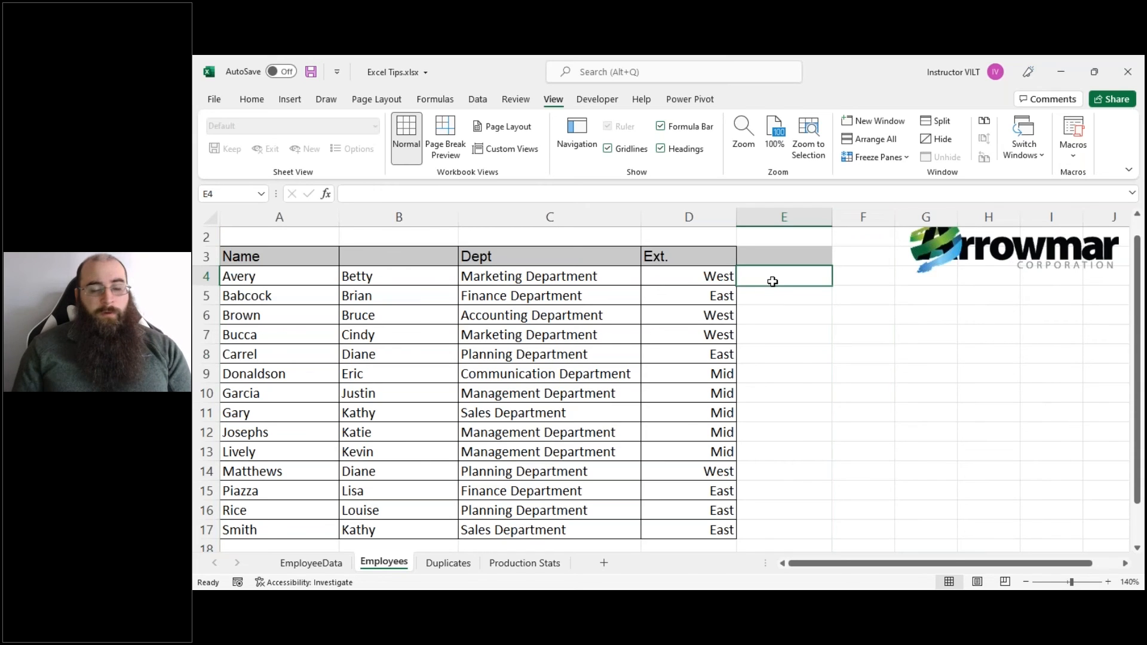
{"action": "type", "text": "=co"}
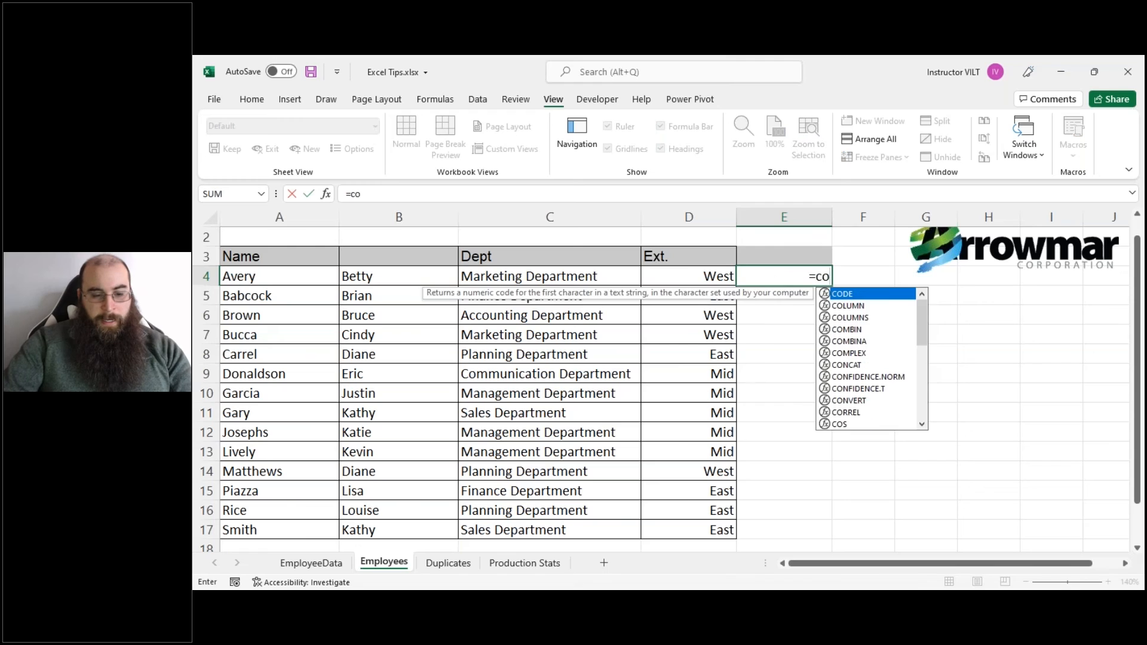
{"action": "type", "text": "ncat("}
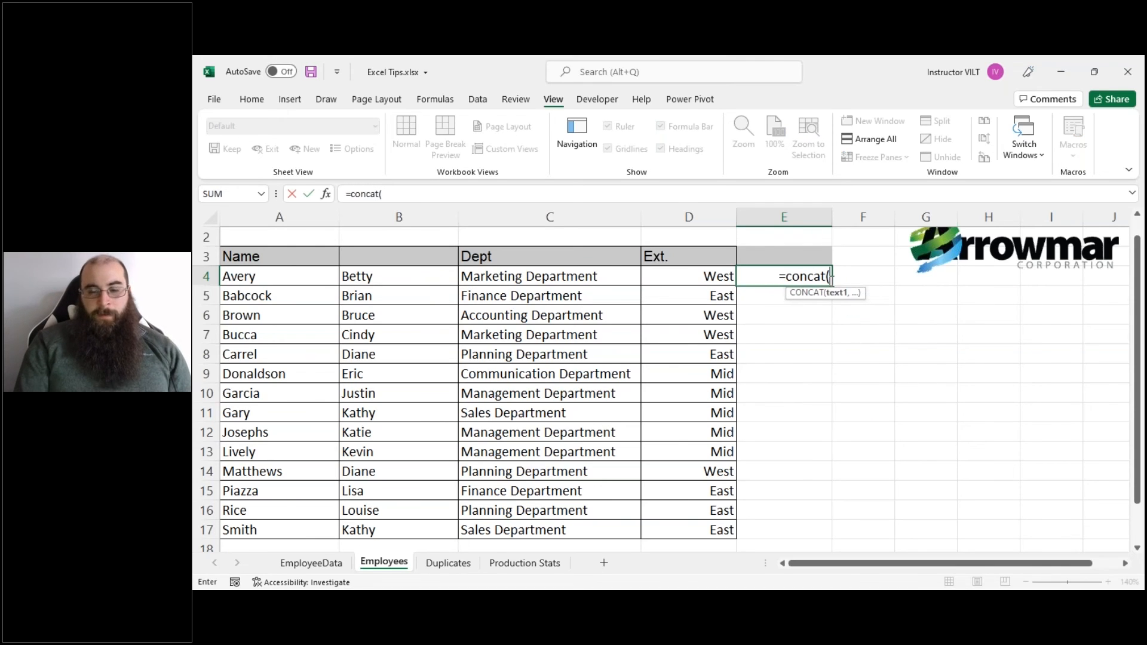
{"action": "left_click_drag", "start_coordinate": [283, 281], "coordinate": [357, 273]}
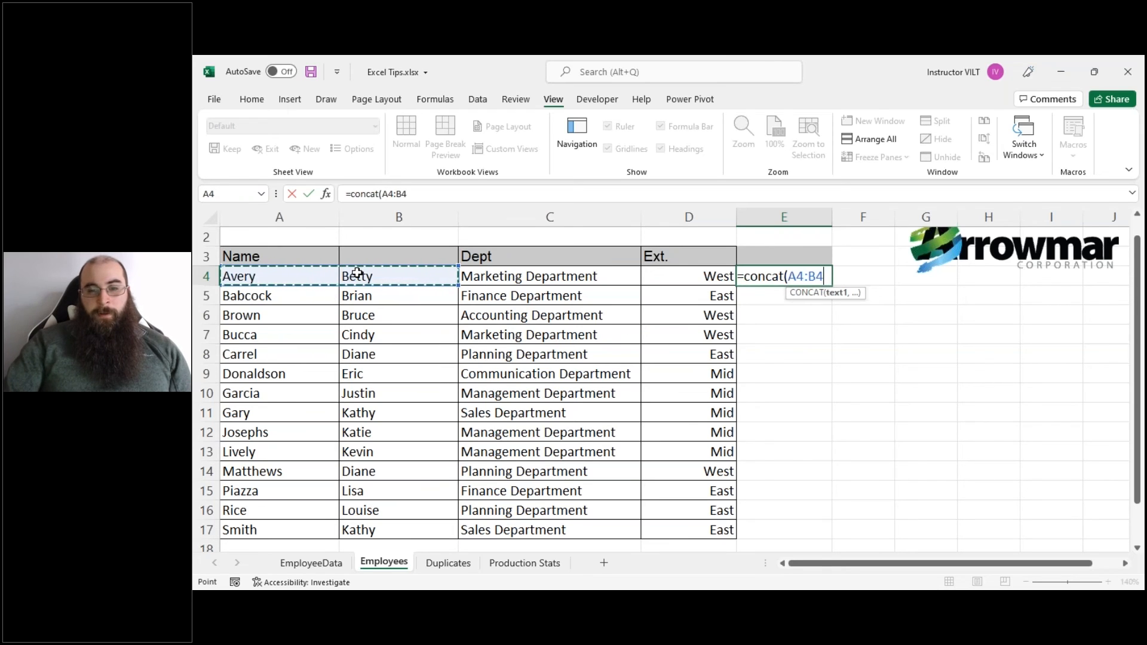
{"action": "type", "text": ")"}
{"action": "key", "text": "Return"}
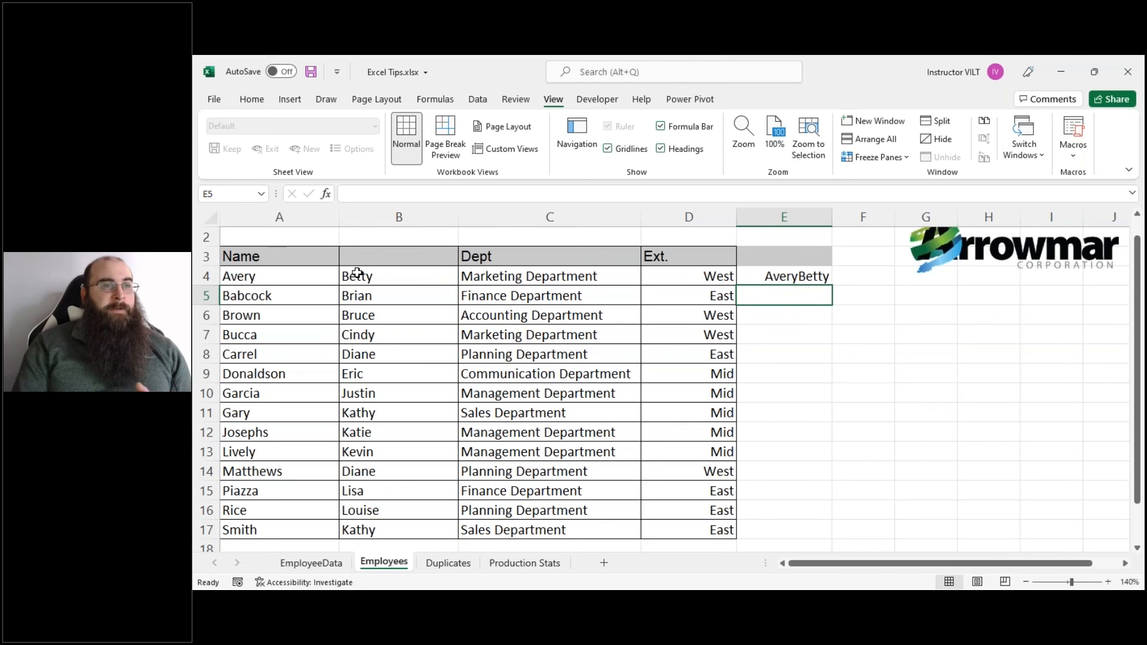
{"action": "left_click", "coordinate": [804, 273]}
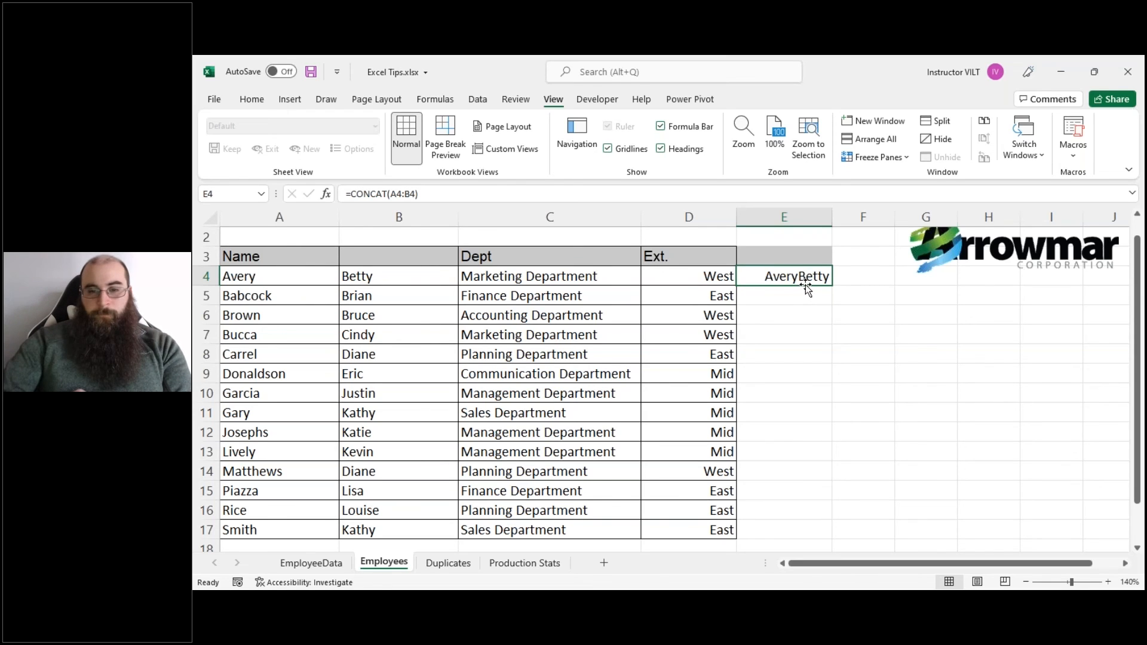
{"action": "key", "text": "Delete"}
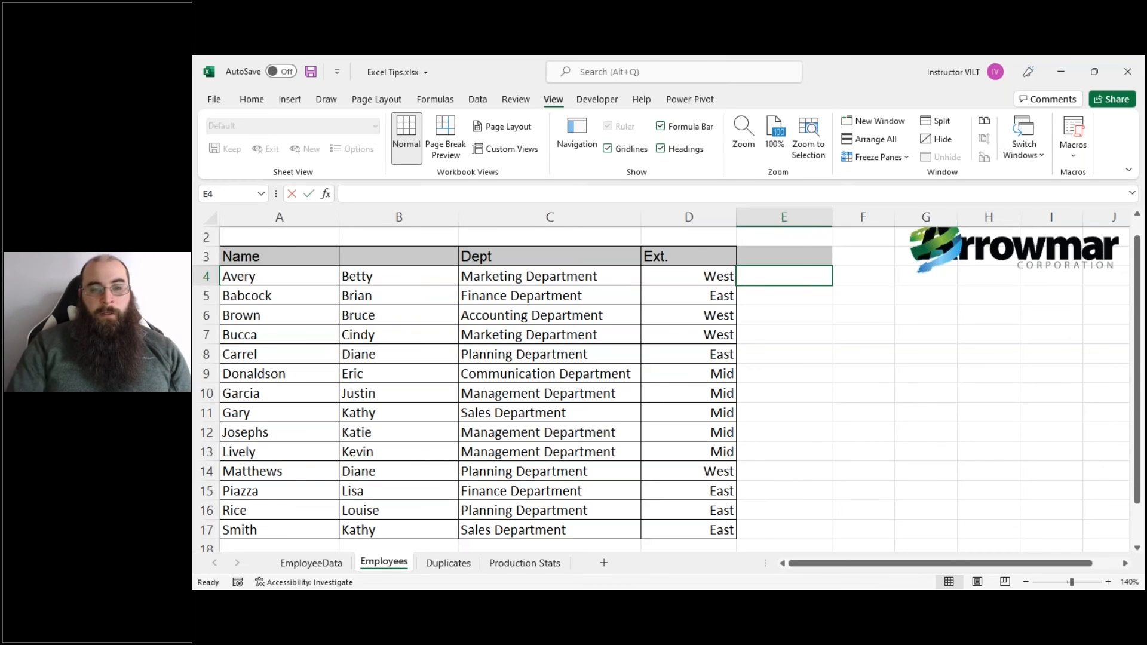
Join the same name cells in E4 with the ampersand formula =A4&B4, and clear the cell.
{"action": "type", "text": "="}
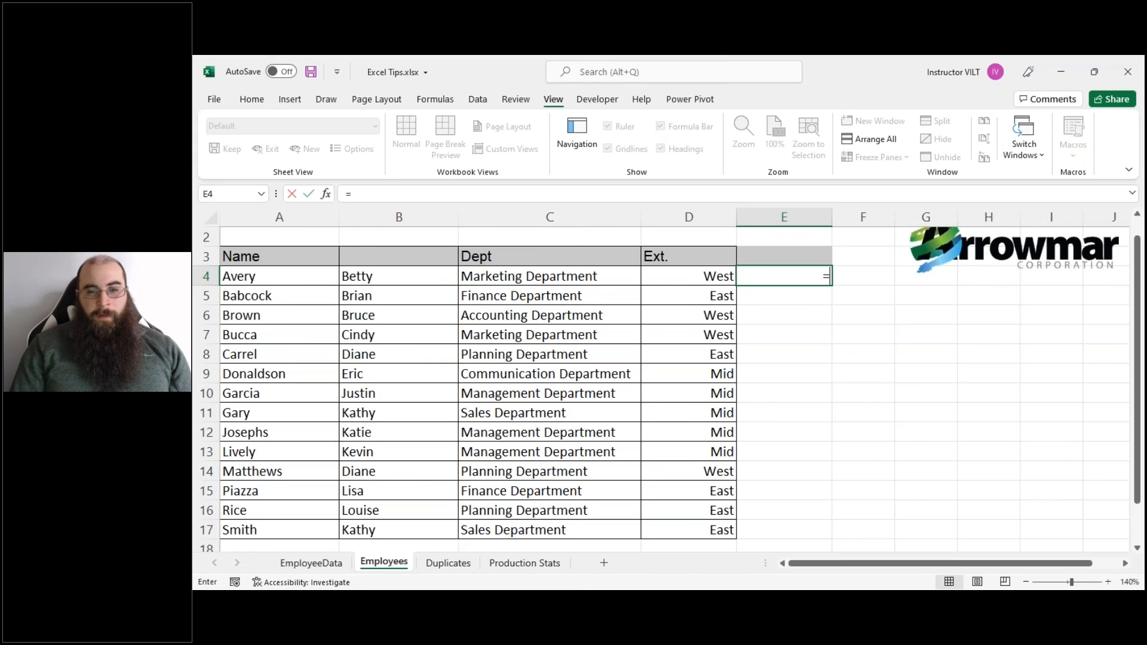
{"action": "left_click", "coordinate": [281, 272]}
{"action": "type", "text": "&"}
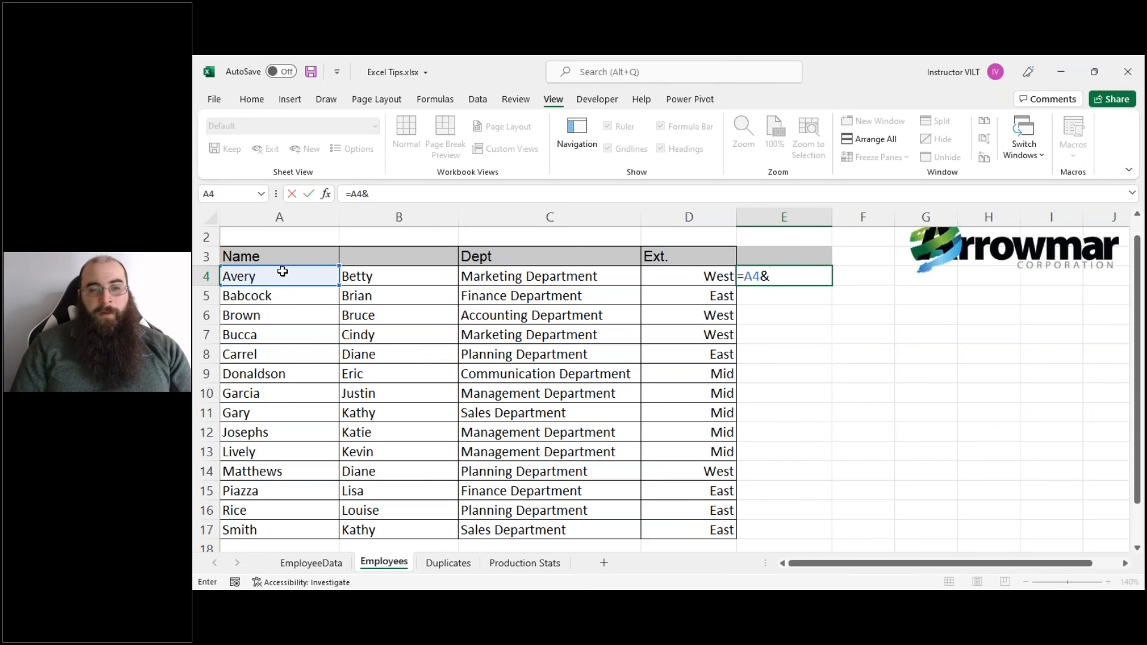
{"action": "left_click", "coordinate": [406, 282]}
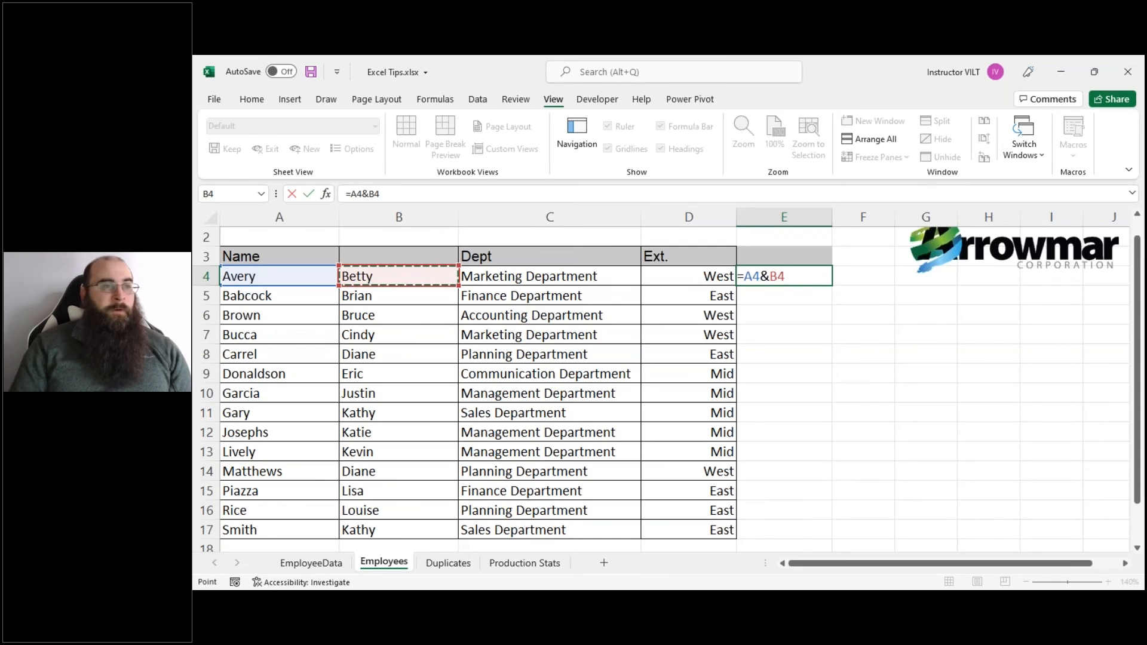
{"action": "key", "text": "Return"}
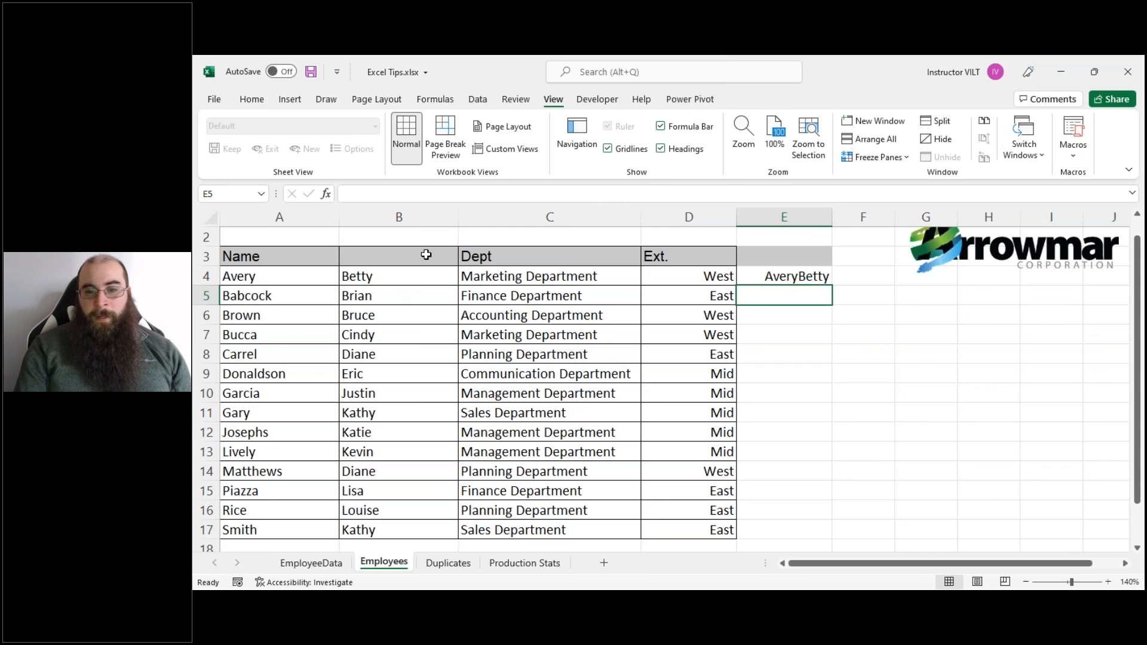
{"action": "left_click", "coordinate": [792, 276]}
{"action": "key", "text": "Delete"}
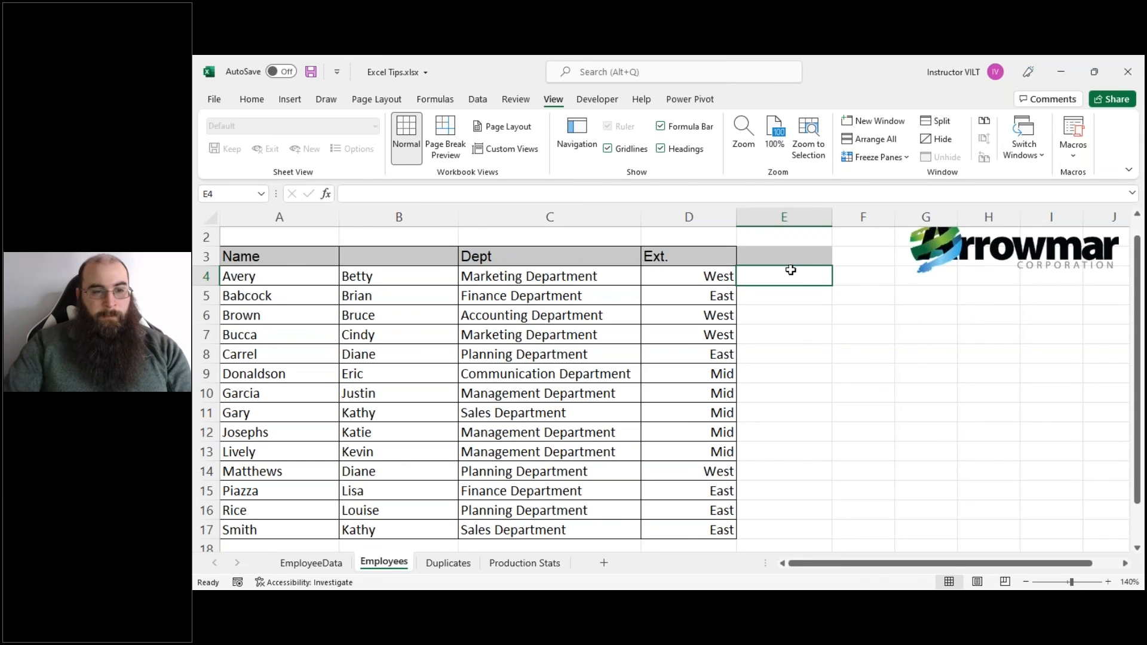
Enter the row 4 employee's name in E4 as last name, comma, first name, and Flash Fill the remaining employees down to E17.
{"action": "type", "text": "A"}
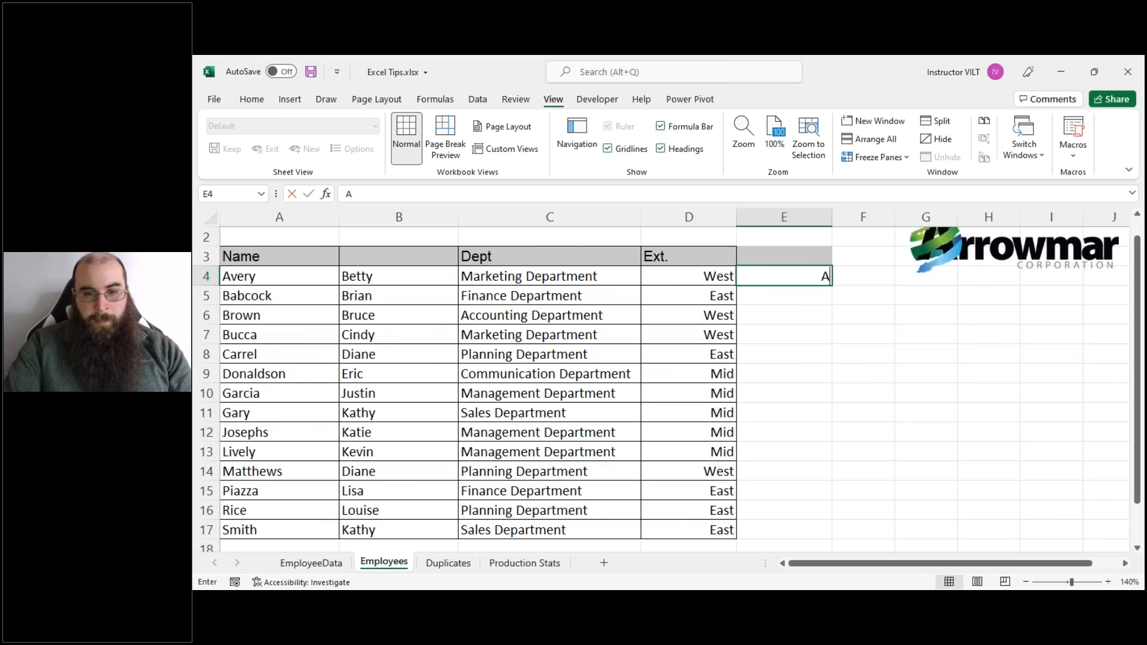
{"action": "type", "text": "very, Betty"}
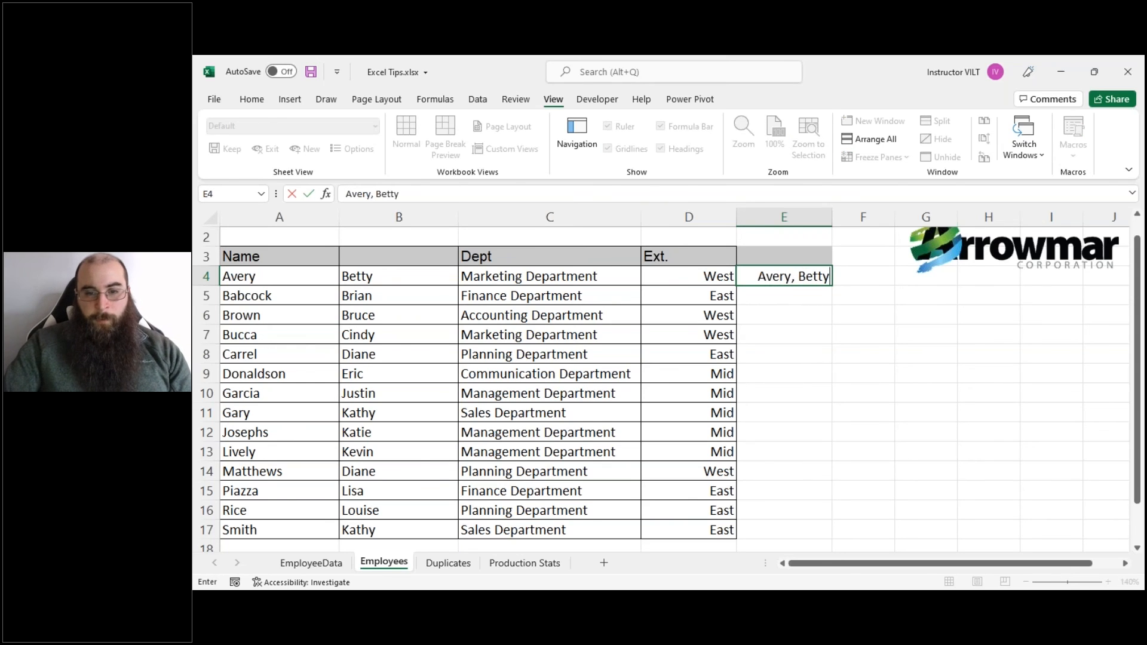
{"action": "key", "text": "Return"}
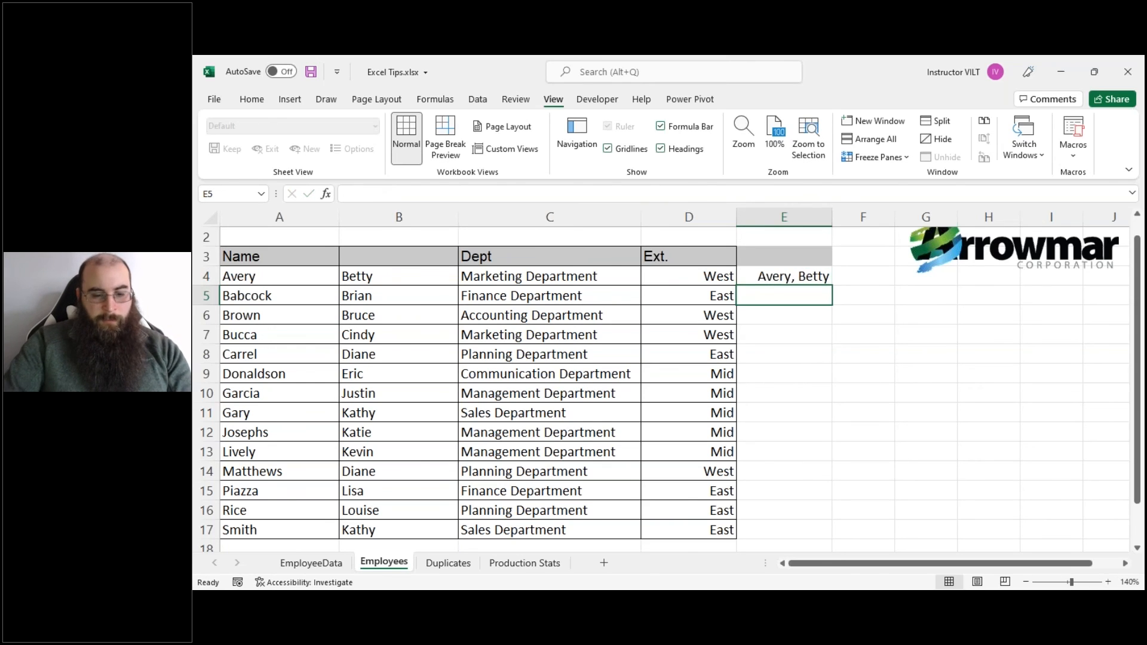
{"action": "type", "text": "Babcock, Brian"}
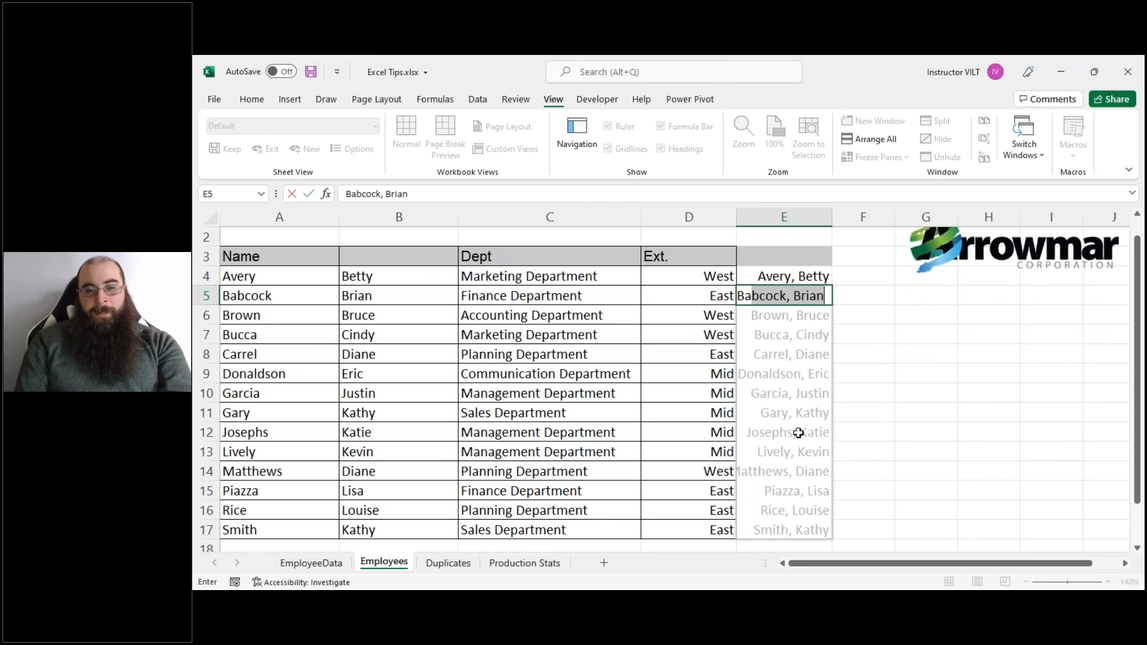
{"action": "left_click", "coordinate": [780, 390]}
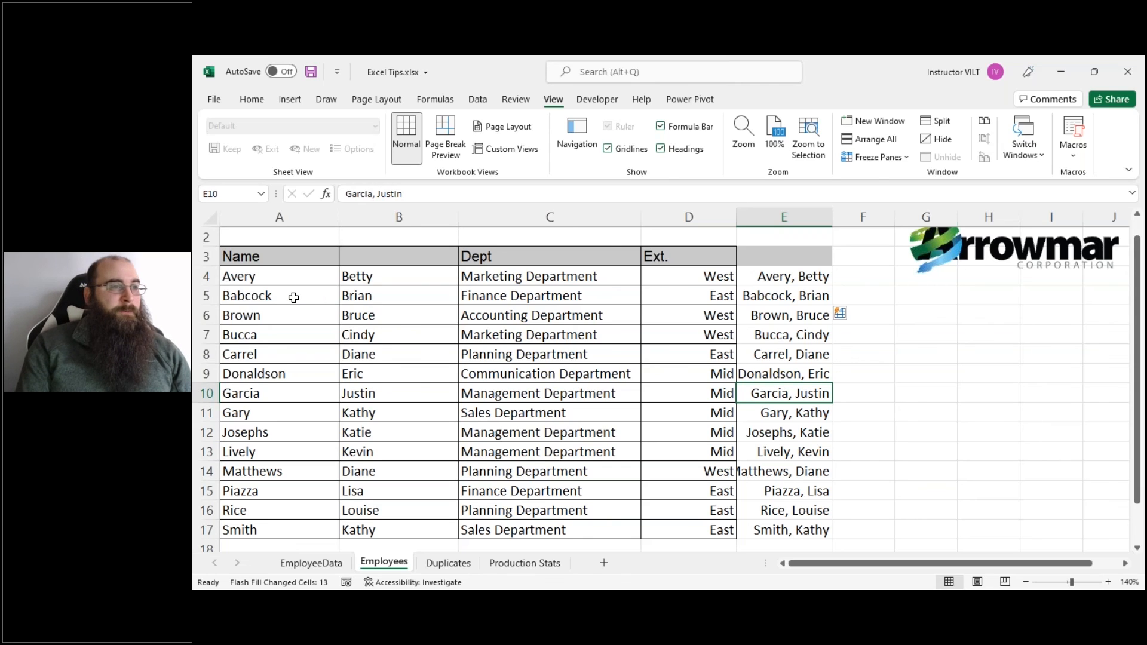
Split the Employees sheet at column D, switch to the EmployeeData sheet and back, and remove the split.
{"action": "key", "text": "alt+Tab"}
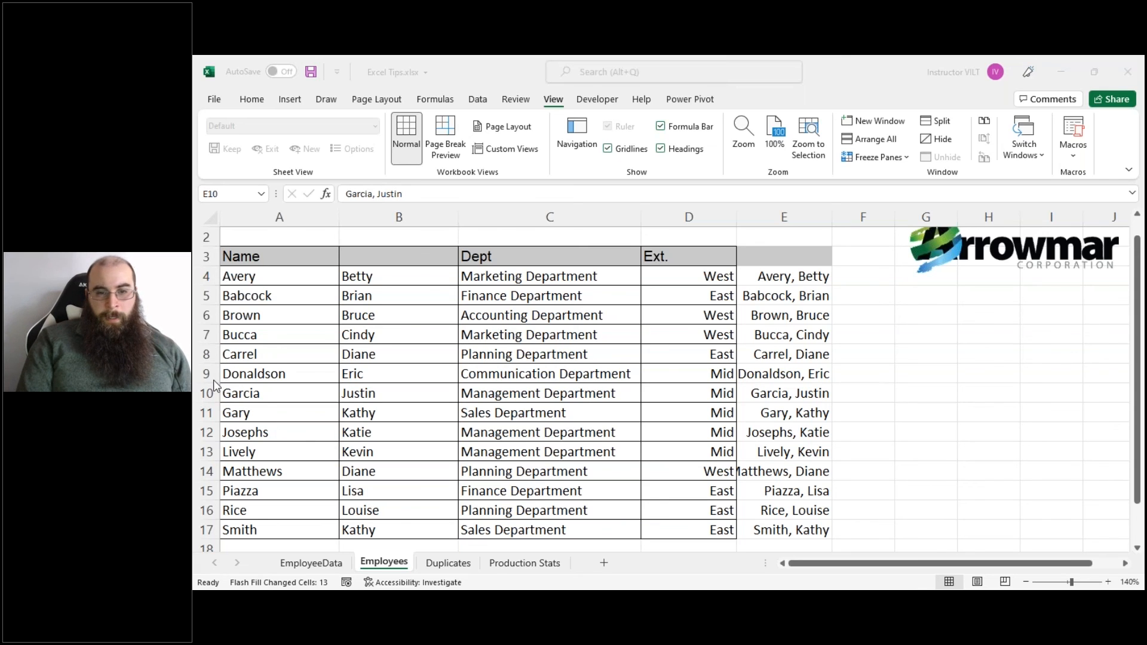
{"action": "left_click", "coordinate": [689, 217]}
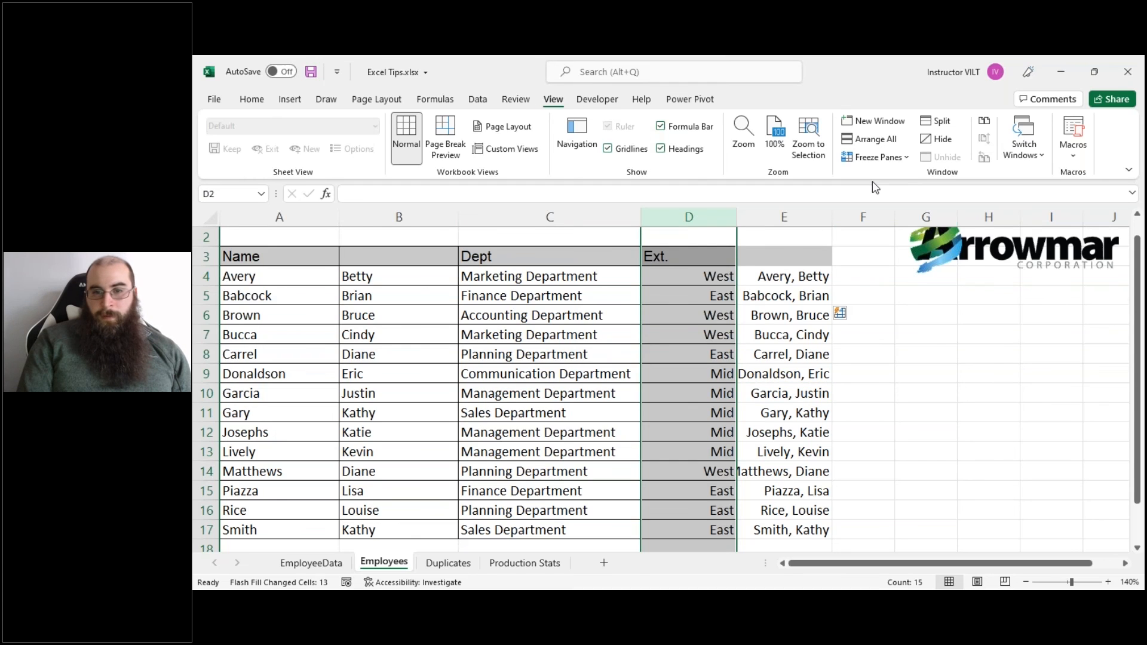
{"action": "left_click", "coordinate": [944, 121]}
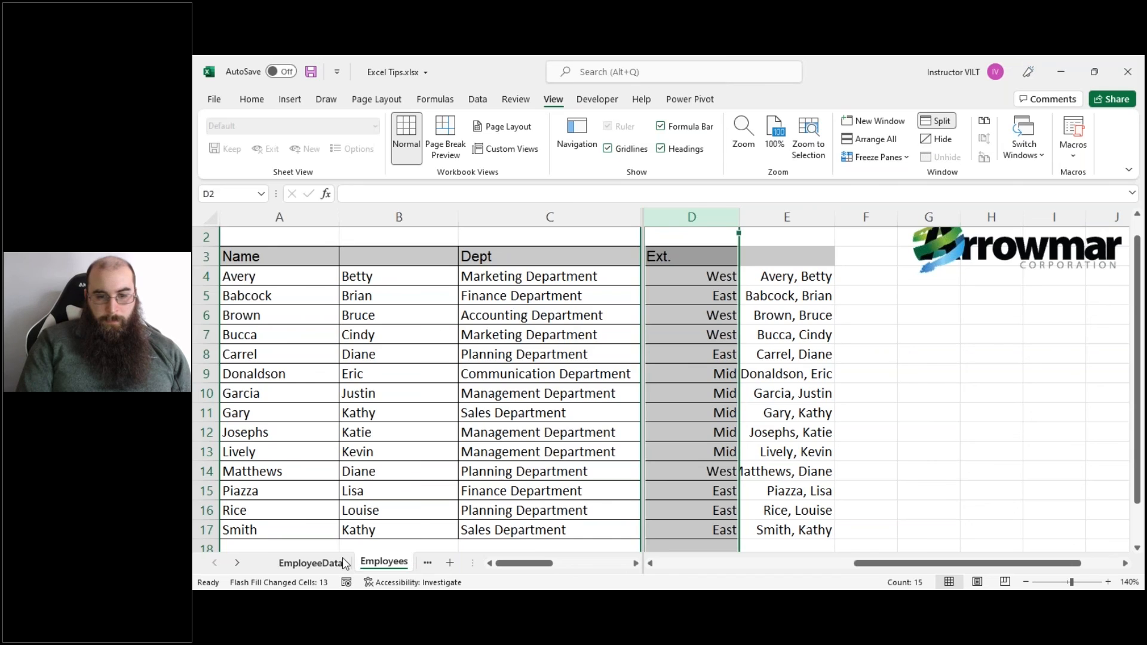
{"action": "left_click", "coordinate": [311, 564]}
{"action": "left_click", "coordinate": [384, 562]}
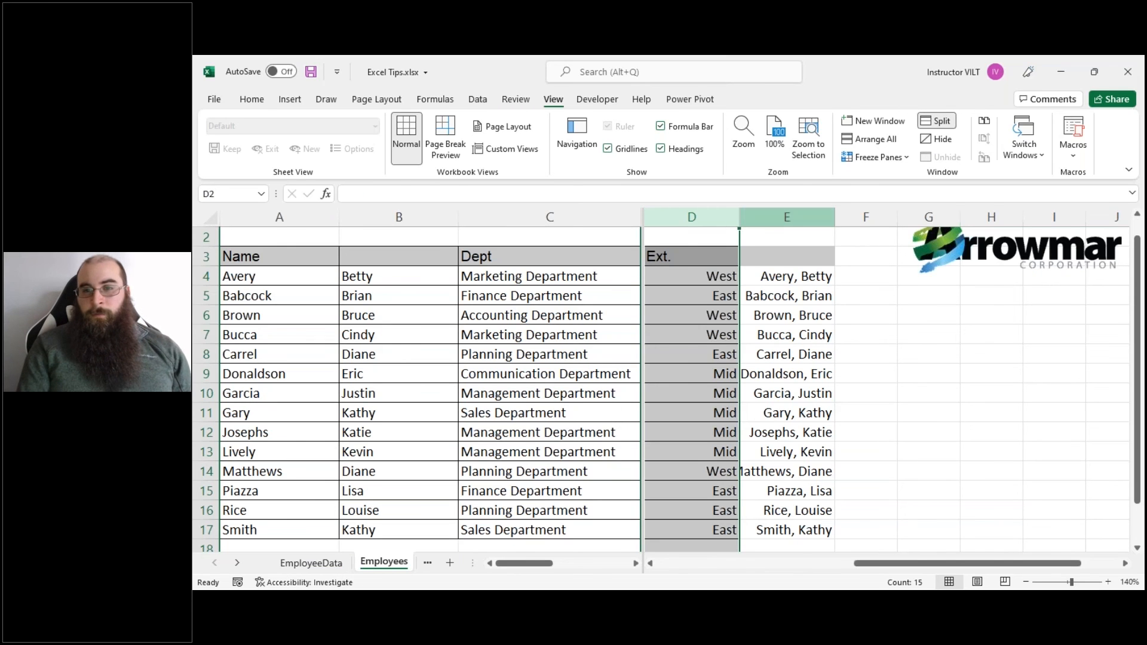
{"action": "left_click", "coordinate": [940, 120]}
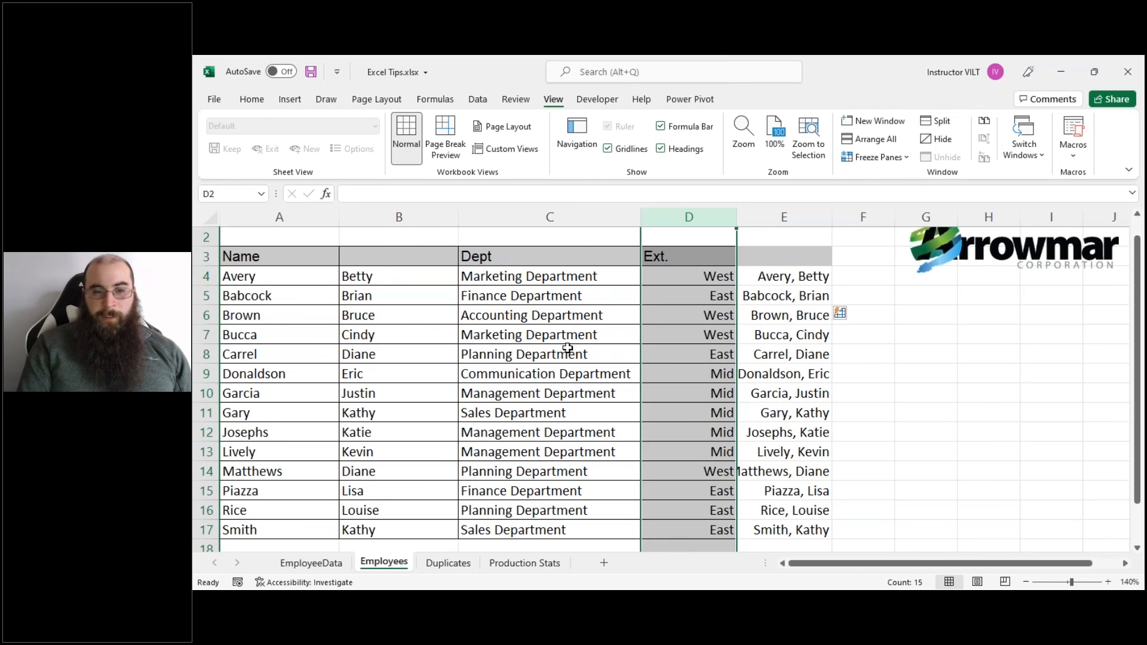
{"action": "left_click", "coordinate": [568, 349]}
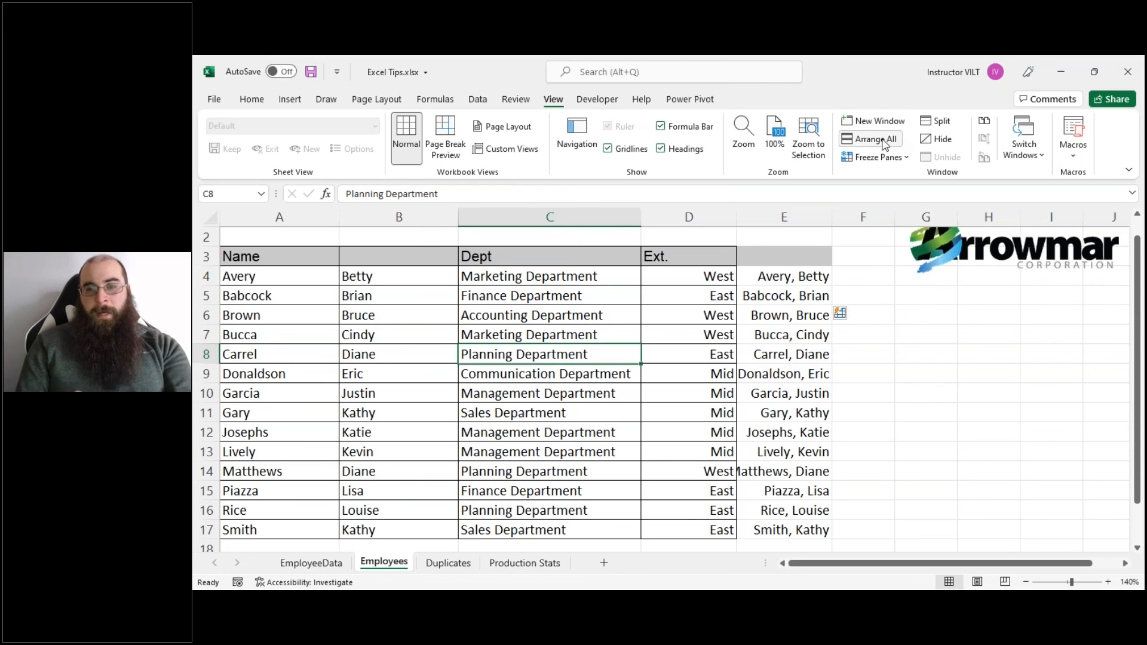
Open a second window of the workbook side by side with the first, view EmployeeData and Employees in it, and close it.
{"action": "left_click", "coordinate": [873, 122]}
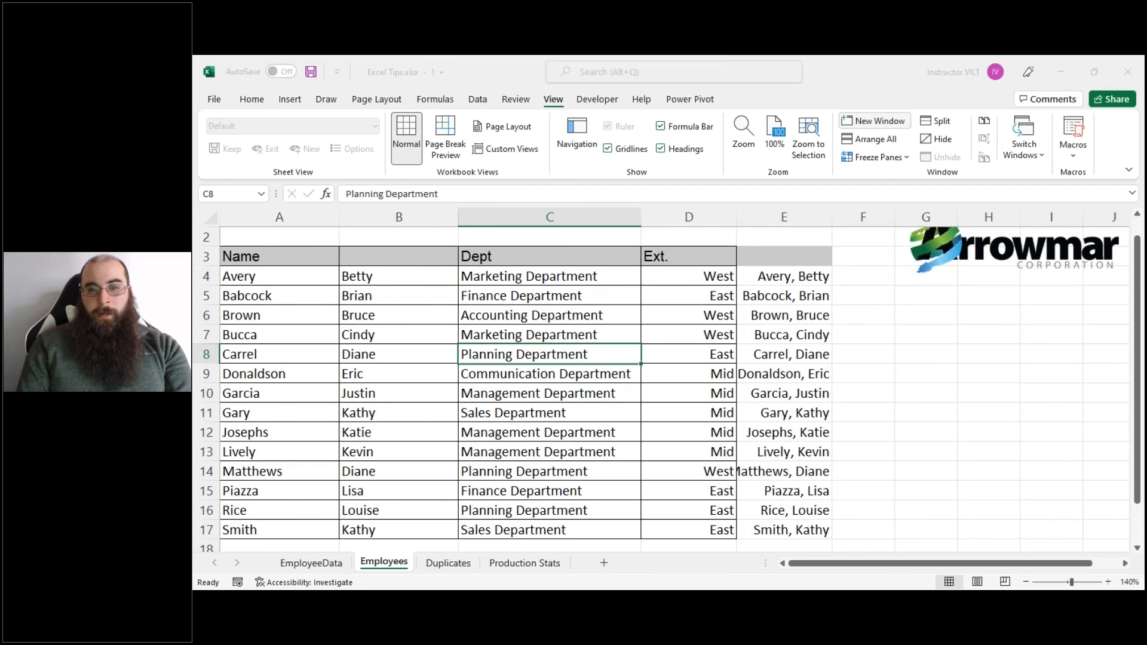
{"action": "left_click_drag", "start_coordinate": [860, 90], "coordinate": [988, 143]}
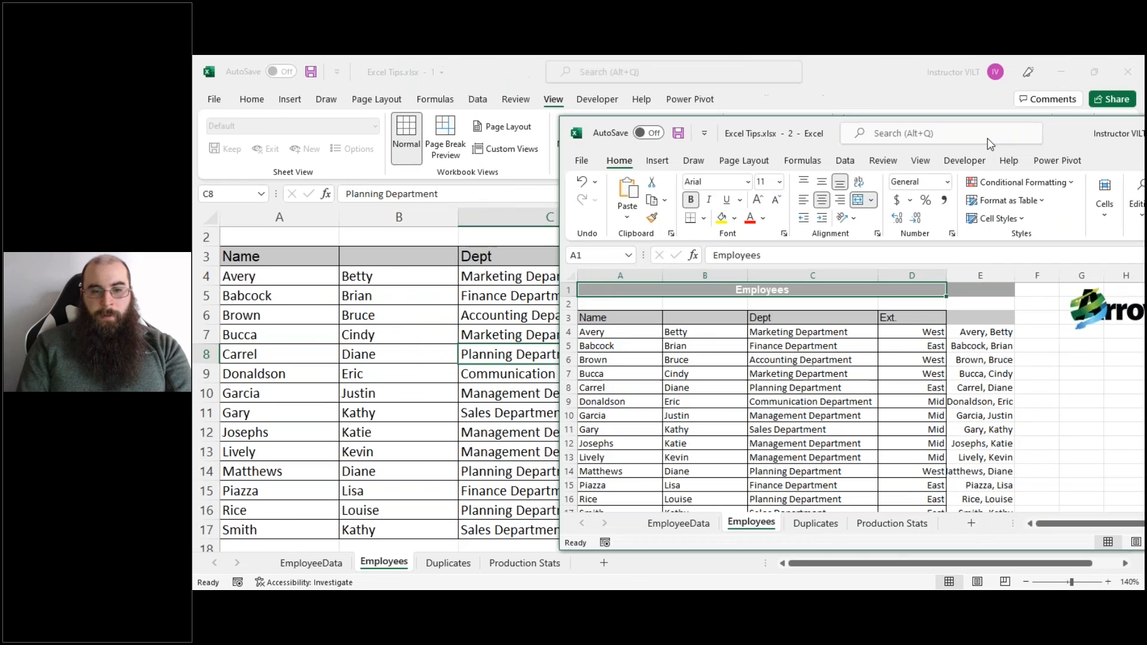
{"action": "left_click", "coordinate": [687, 522]}
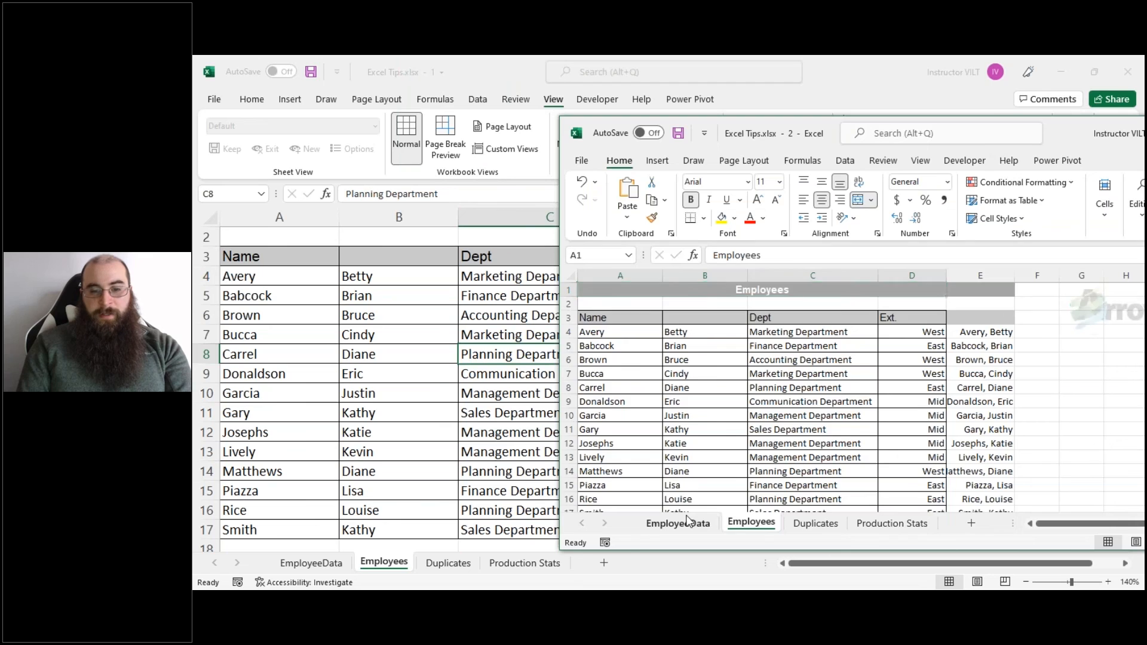
{"action": "left_click", "coordinate": [413, 442]}
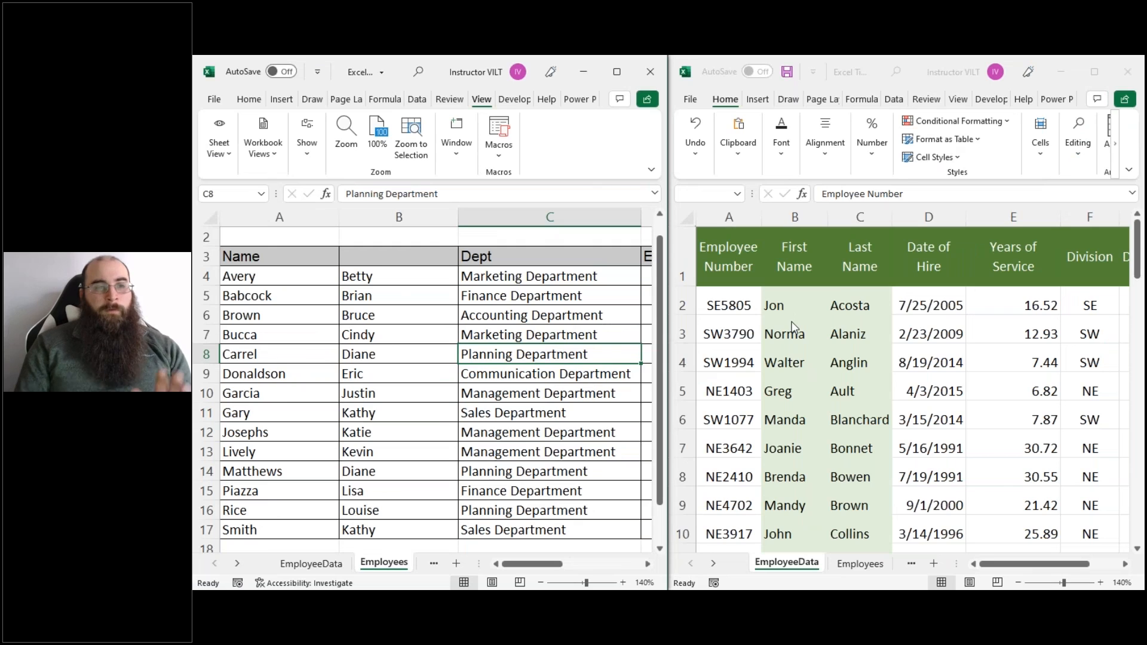
{"action": "left_click", "coordinate": [873, 570]}
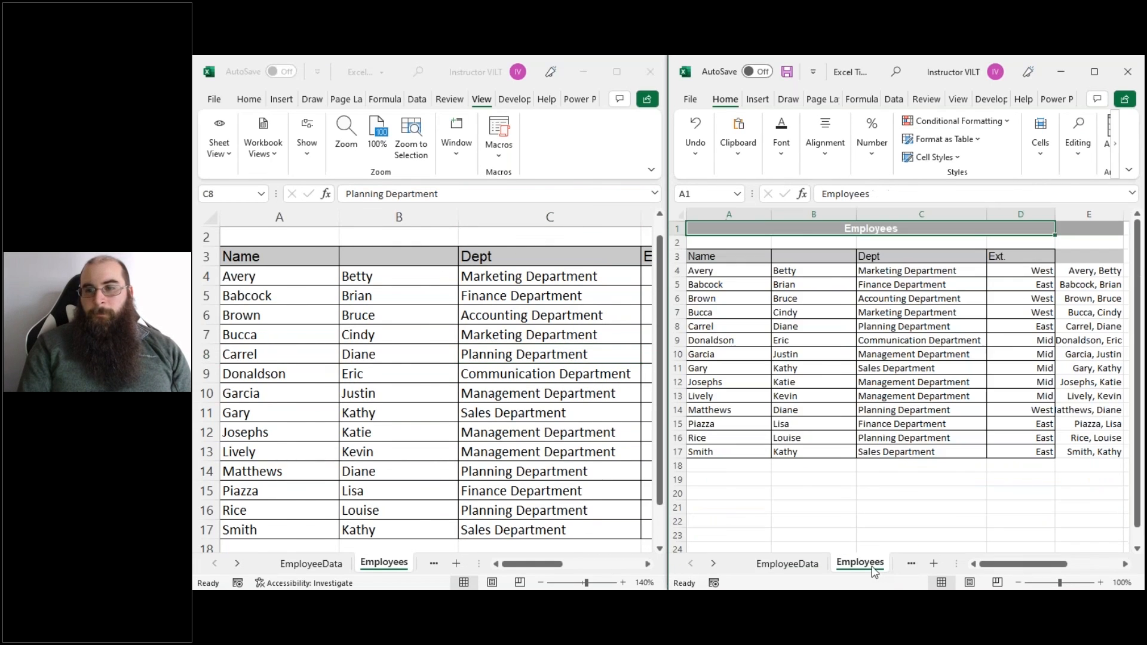
{"action": "left_click", "coordinate": [1128, 72]}
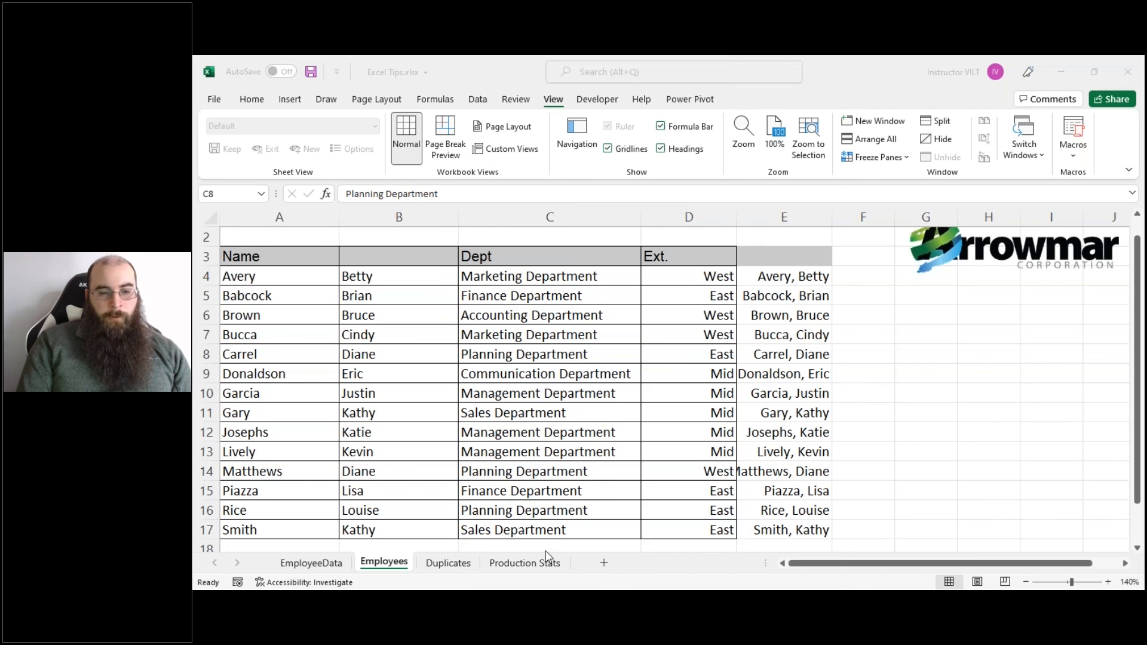
On the Duplicates sheet, highlight duplicate values in the Last column with Yellow Fill with Dark Yellow Text.
{"action": "left_click", "coordinate": [445, 562]}
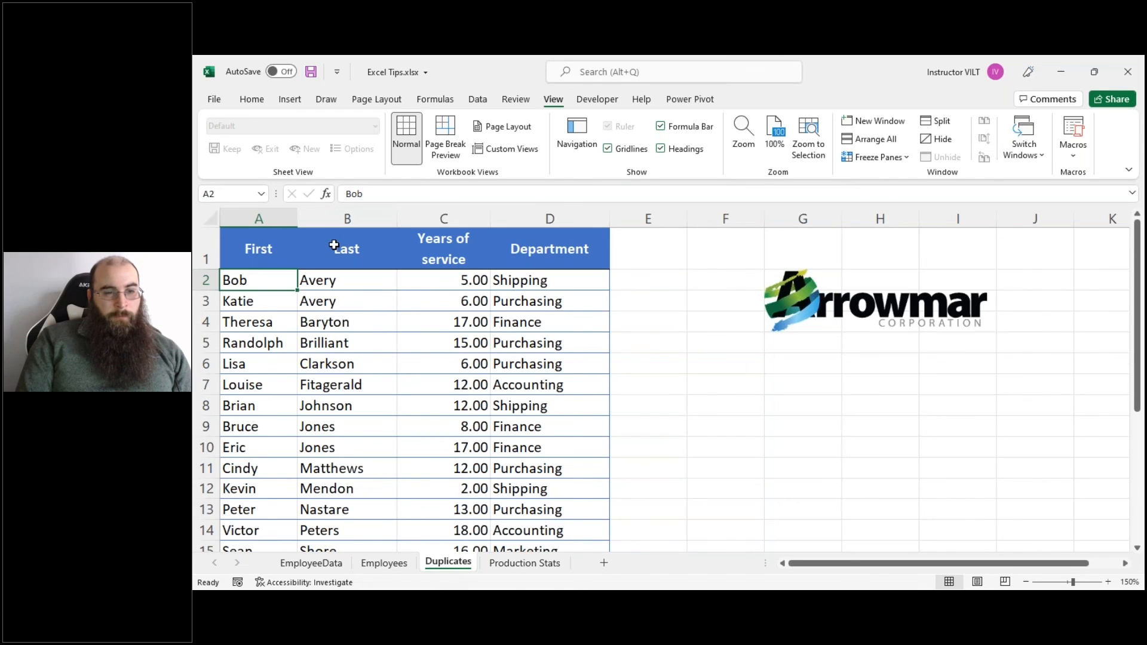
{"action": "left_click", "coordinate": [356, 220]}
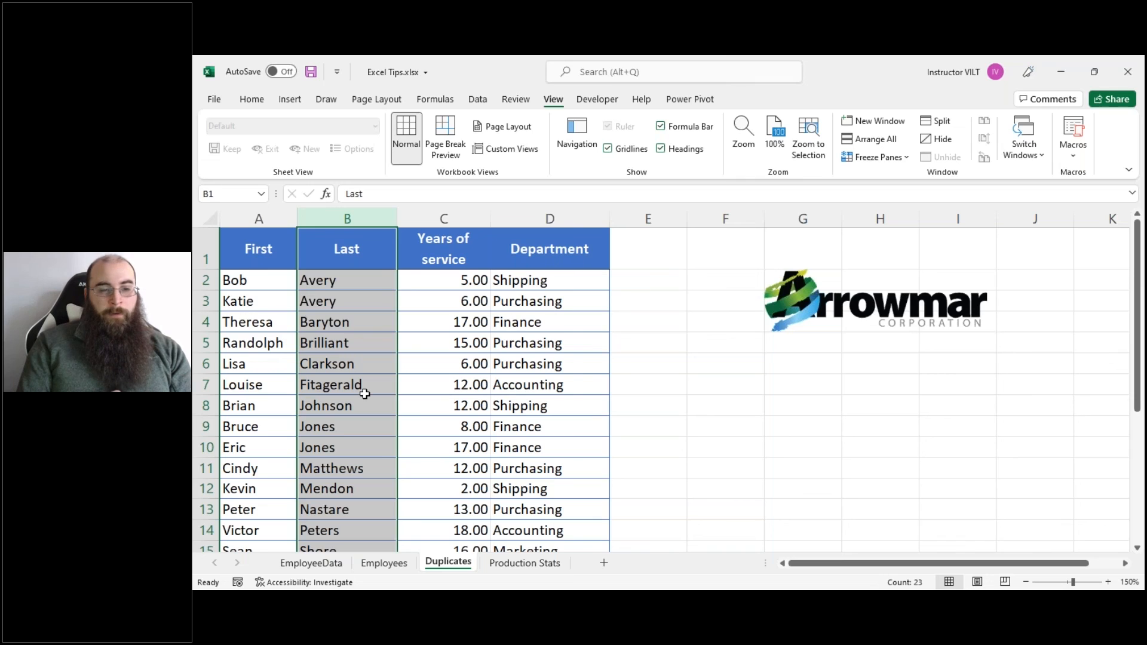
{"action": "left_click", "coordinate": [263, 105]}
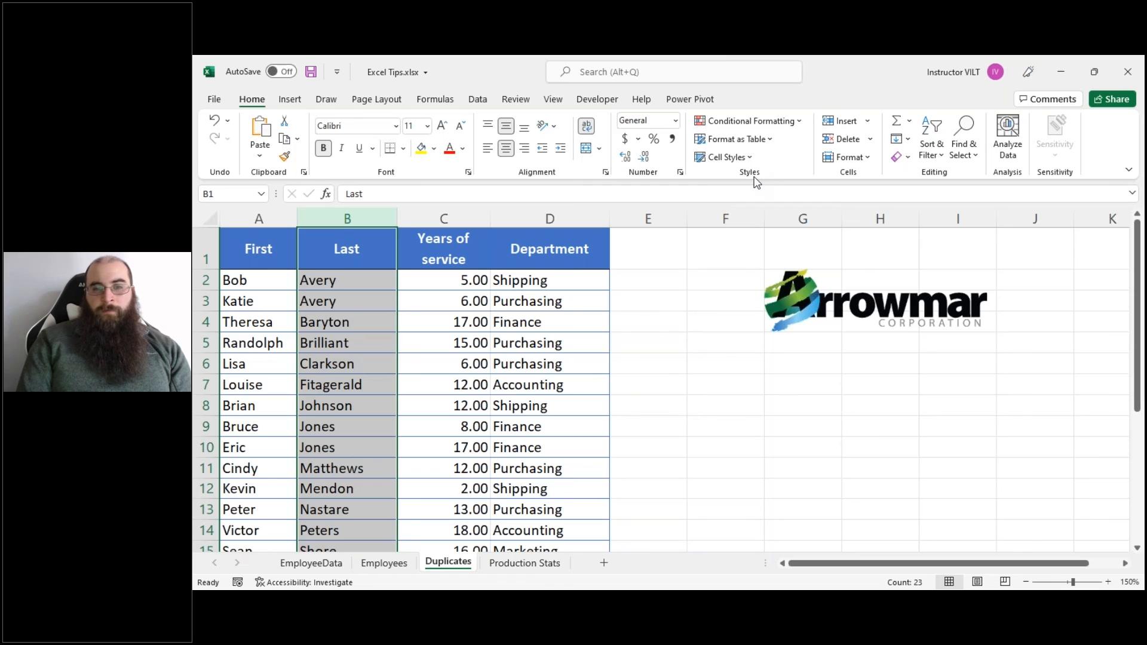
{"action": "left_click", "coordinate": [741, 126]}
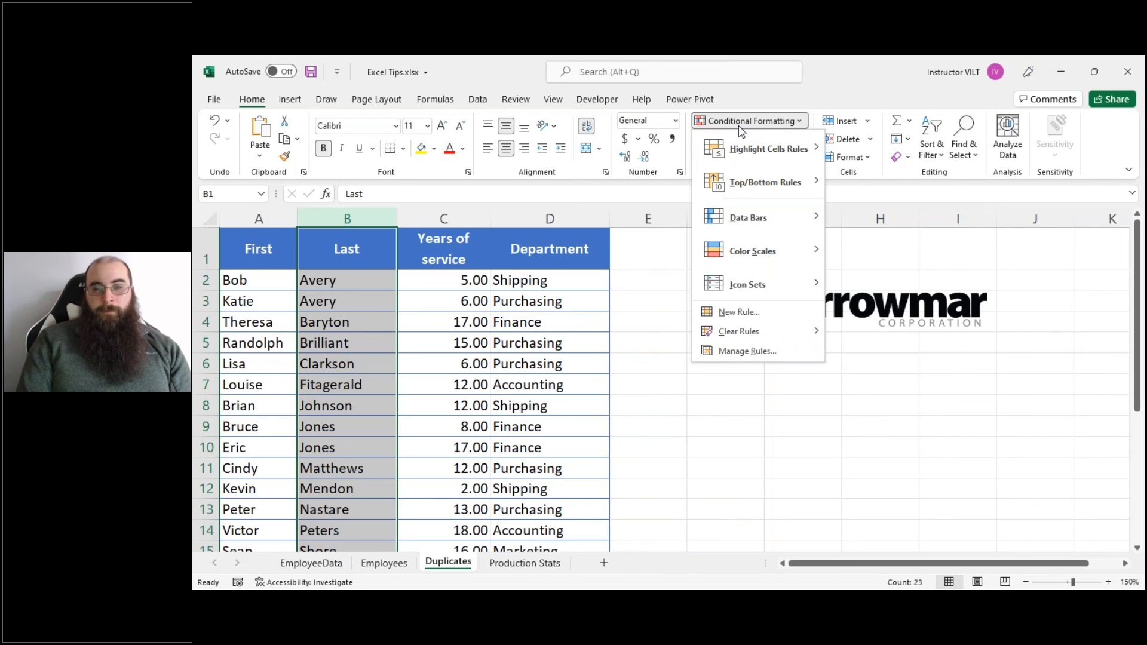
{"action": "mouse_move", "coordinate": [746, 154]}
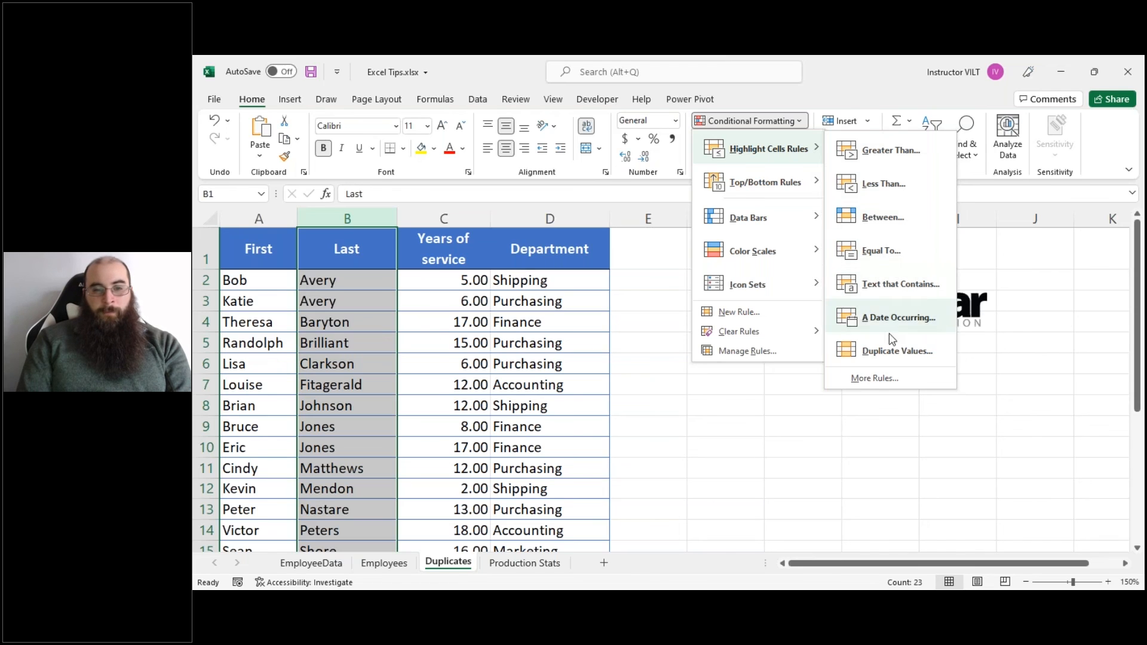
{"action": "left_click", "coordinate": [887, 351]}
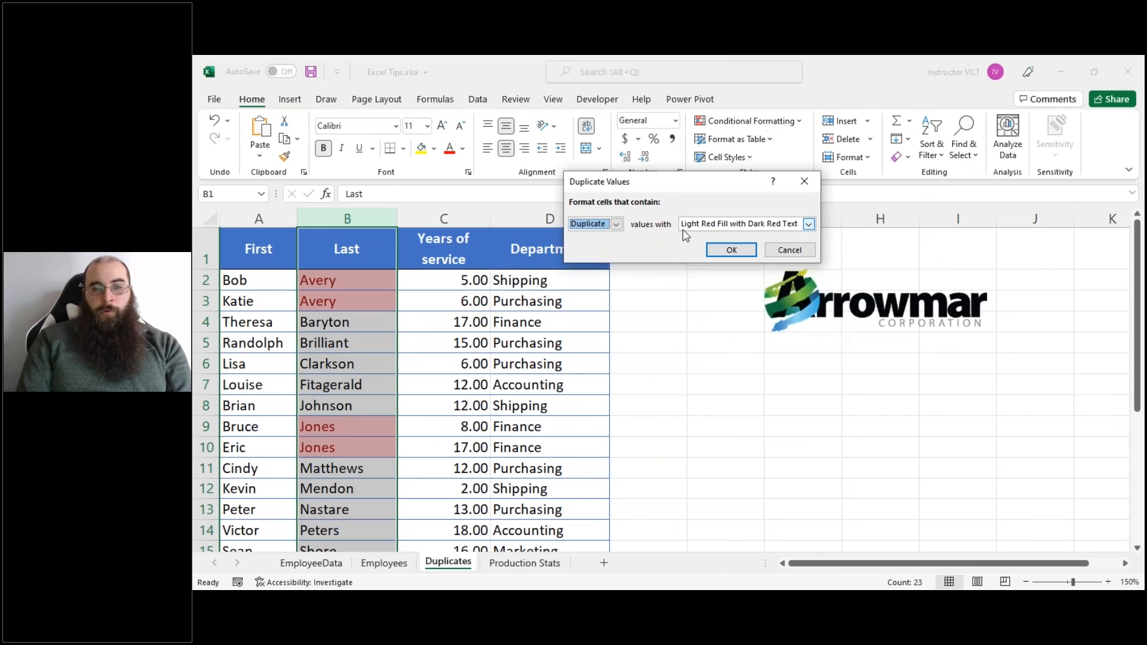
{"action": "left_click", "coordinate": [685, 226]}
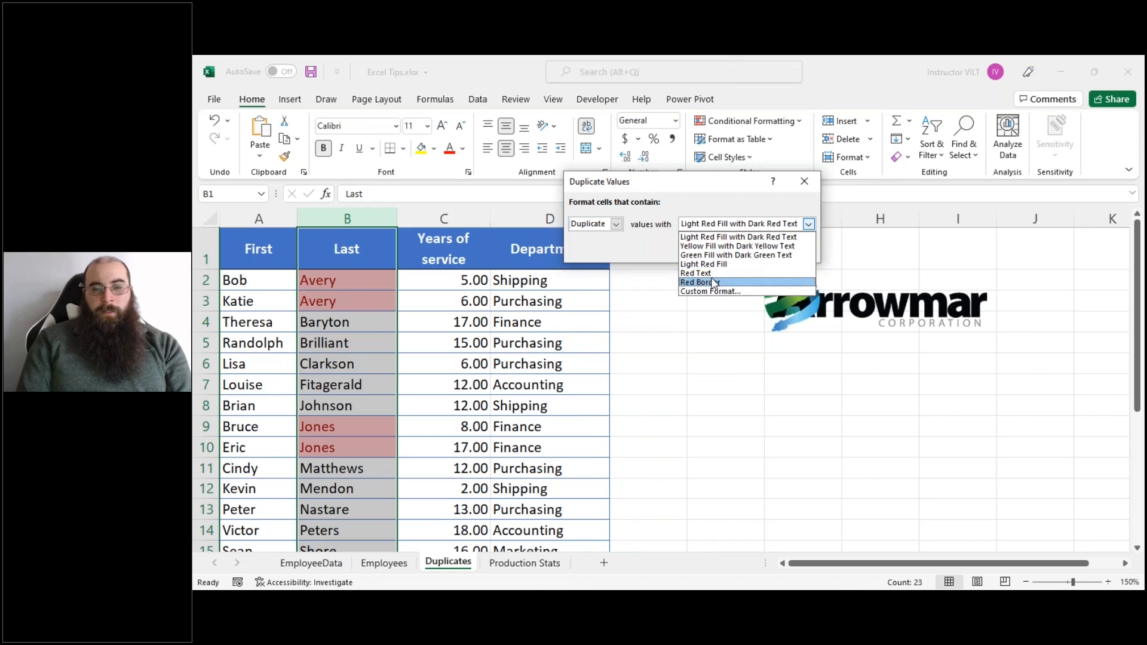
{"action": "left_click", "coordinate": [720, 245]}
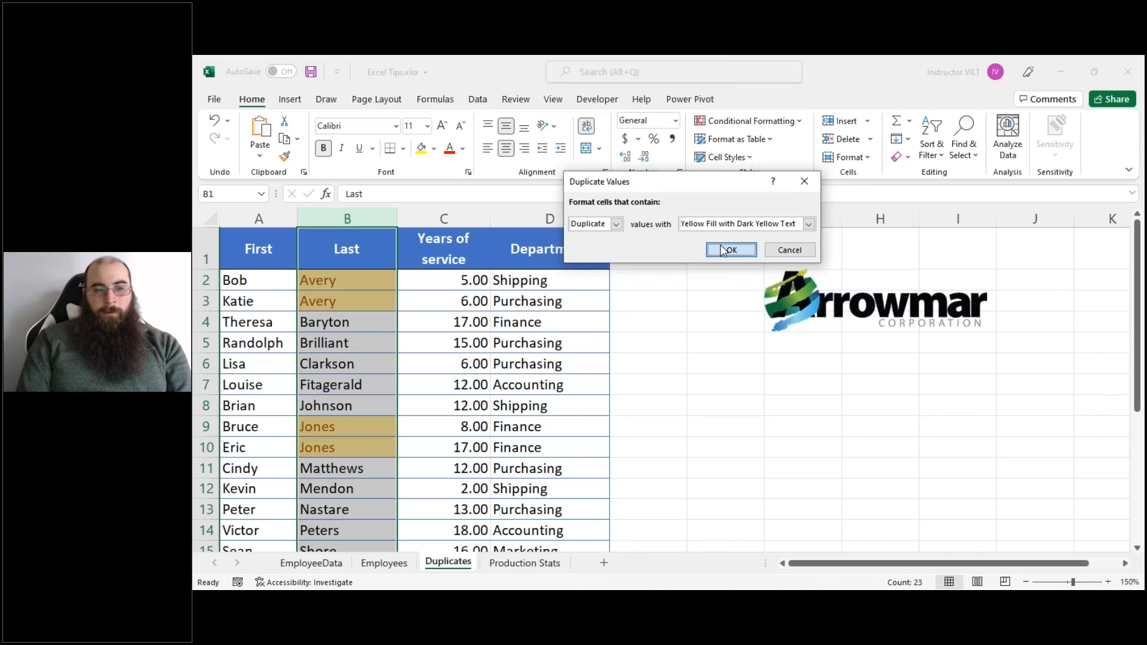
{"action": "left_click", "coordinate": [723, 251]}
Examine the highlighted duplicate last names and compare the full records in the first rows of the list.
{"action": "left_click", "coordinate": [380, 288]}
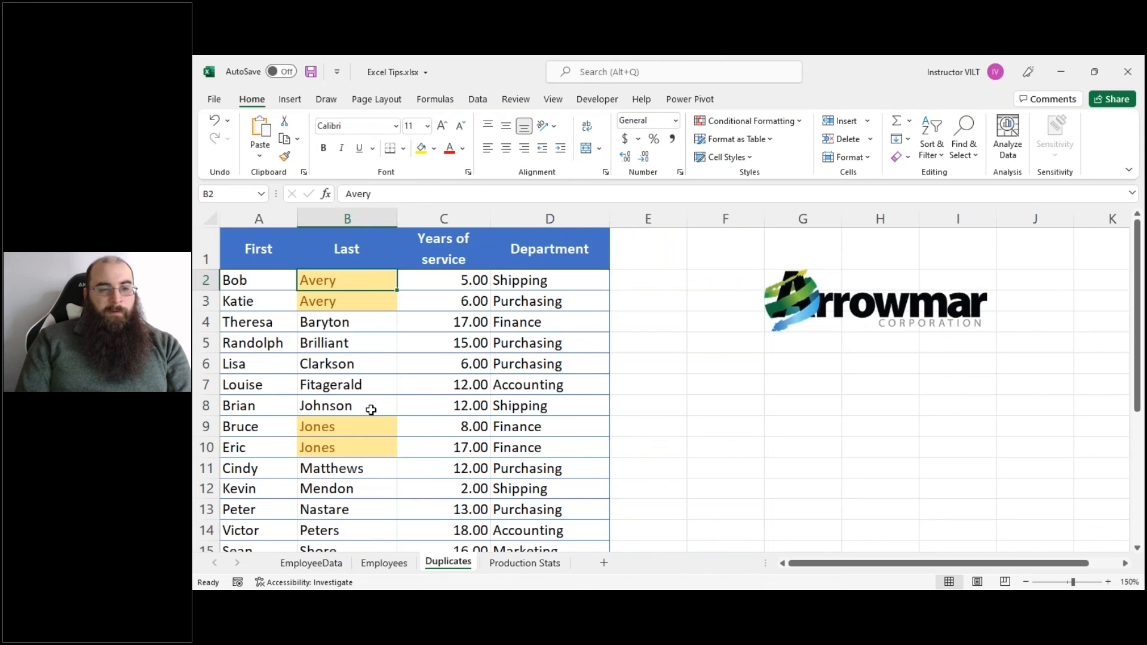
{"action": "left_click", "coordinate": [361, 429]}
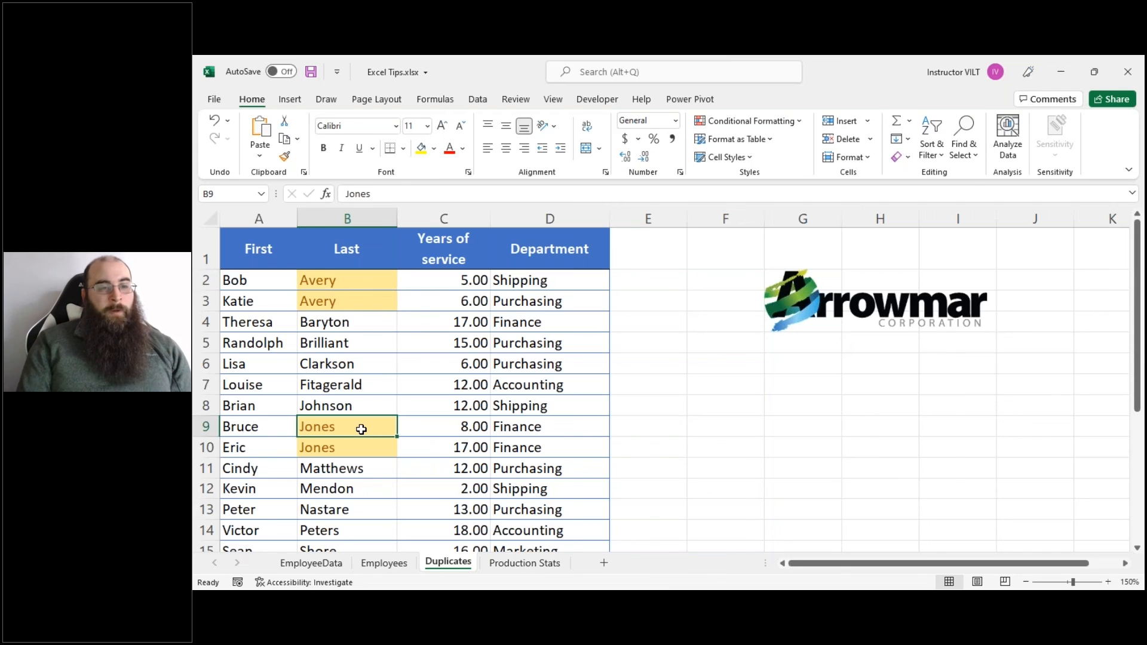
{"action": "left_click", "coordinate": [360, 302]}
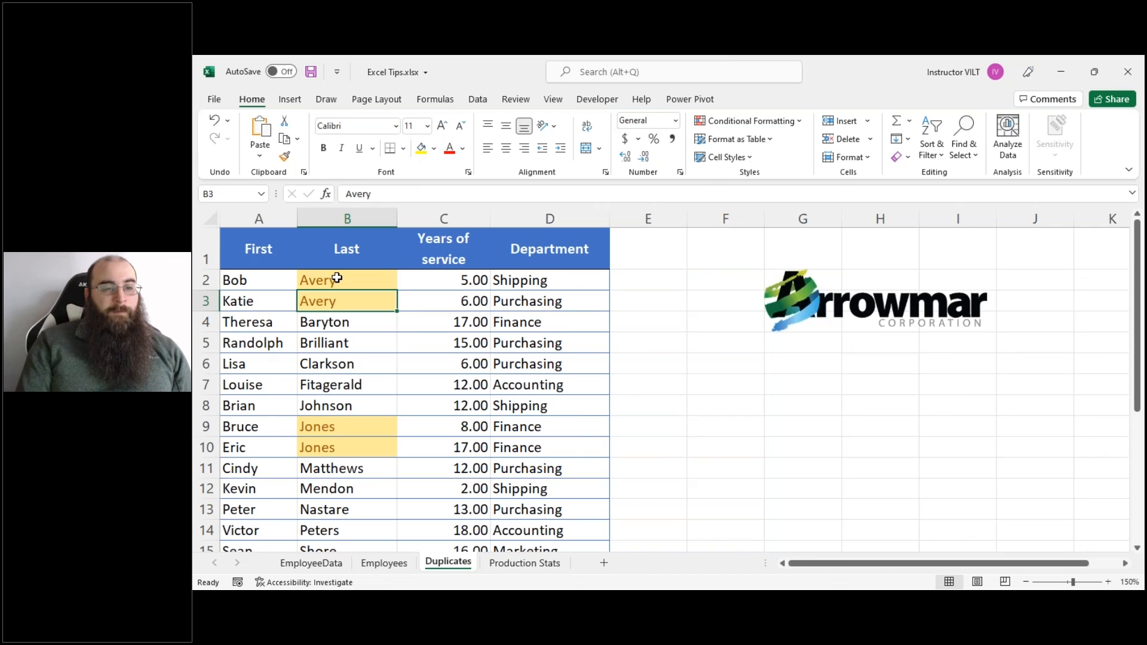
{"action": "left_click", "coordinate": [337, 279]}
{"action": "left_click", "coordinate": [274, 278]}
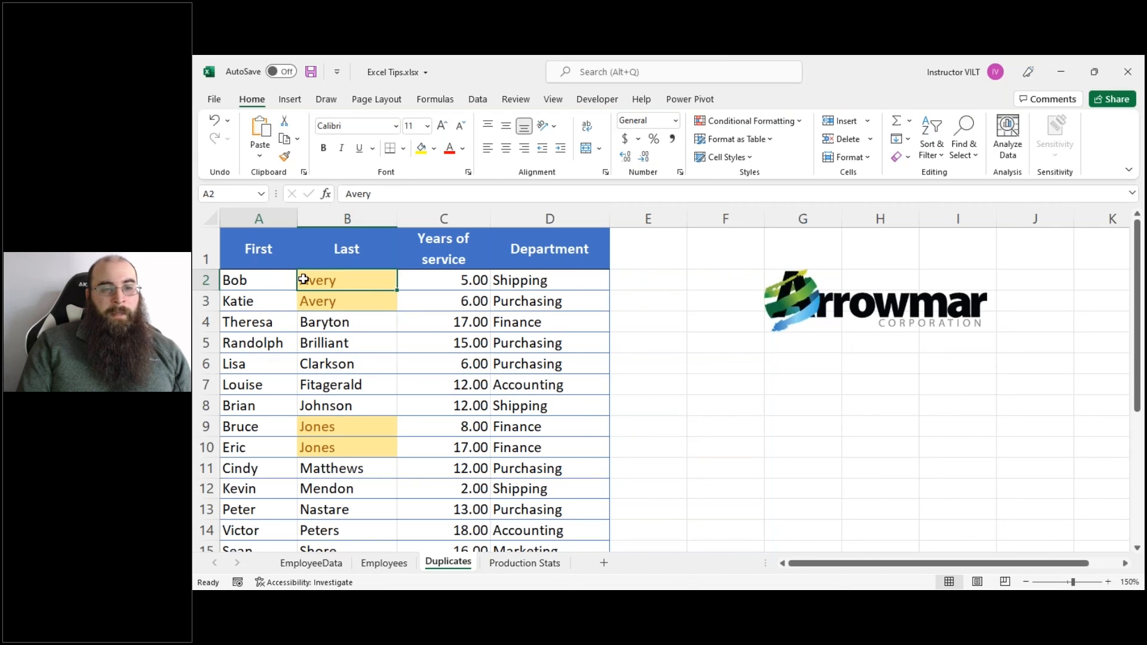
{"action": "left_click_drag", "start_coordinate": [303, 279], "coordinate": [530, 283]}
{"action": "left_click_drag", "start_coordinate": [266, 301], "coordinate": [526, 322]}
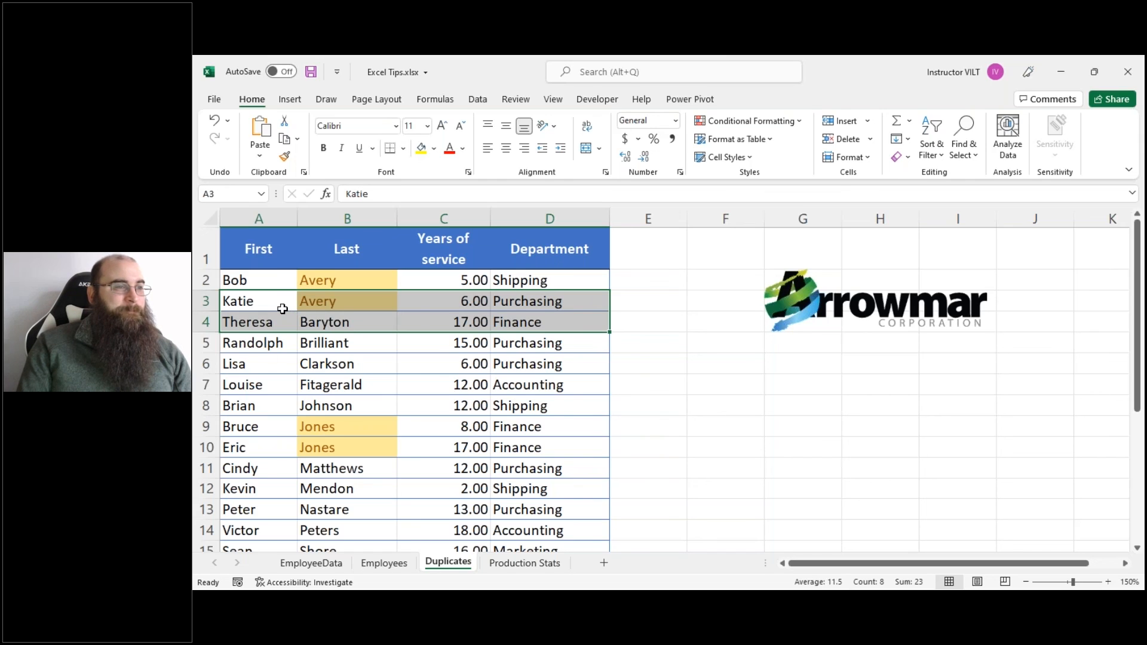
{"action": "key", "text": "alt+Tab"}
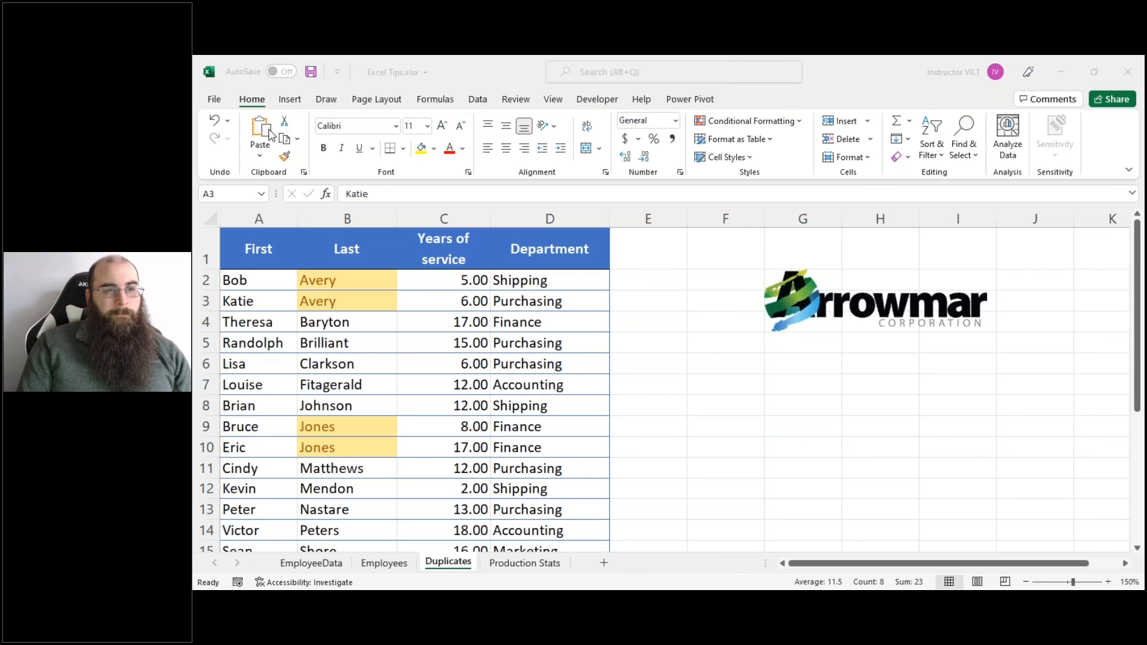
{"action": "left_click", "coordinate": [253, 105]}
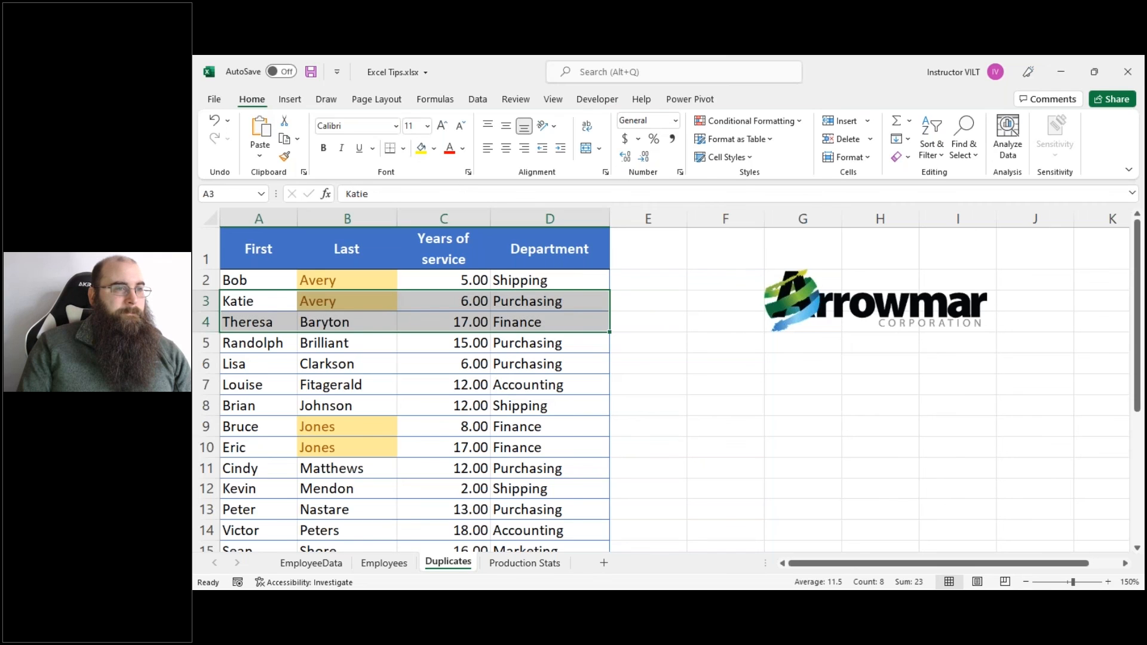